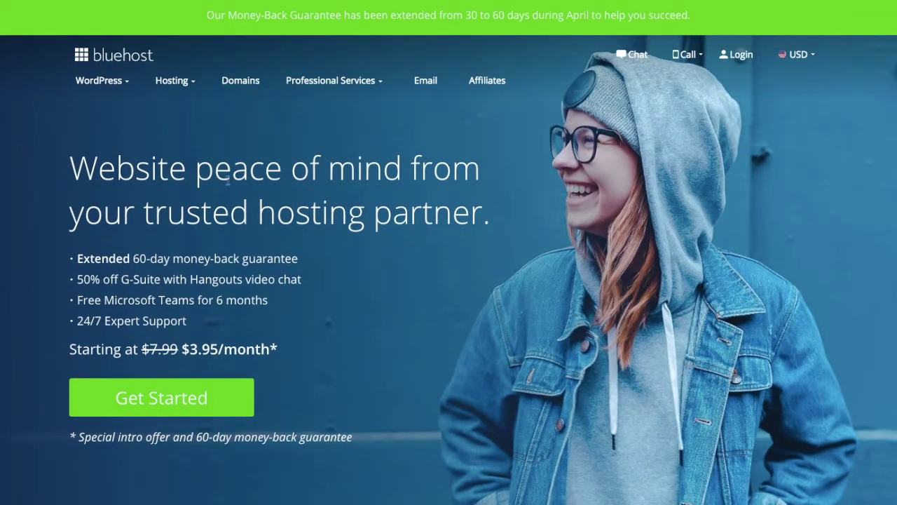
Step: Open Bluehost's shared hosting offer and scroll to the Basic, Plus, Choice Plus and Pro plan cards
mouse_move(109, 81)
left_click(152, 404)
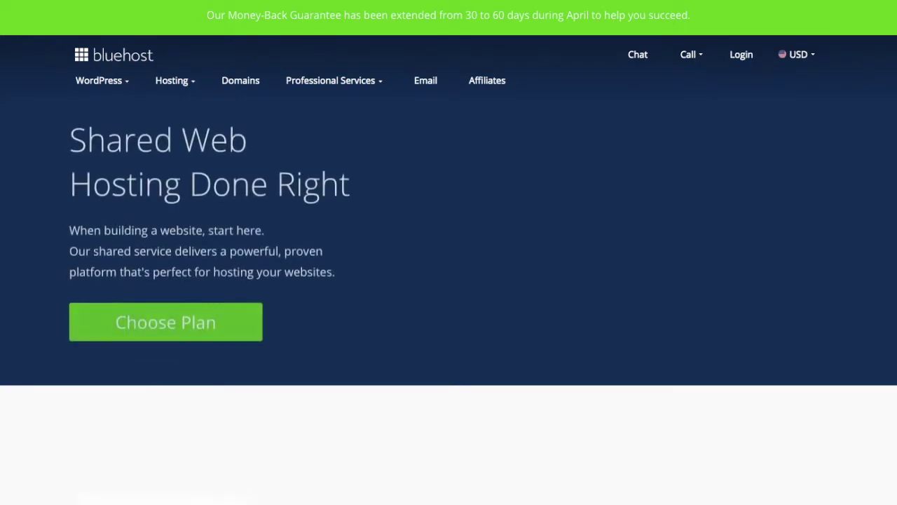
scroll(170, 130, "down", 5)
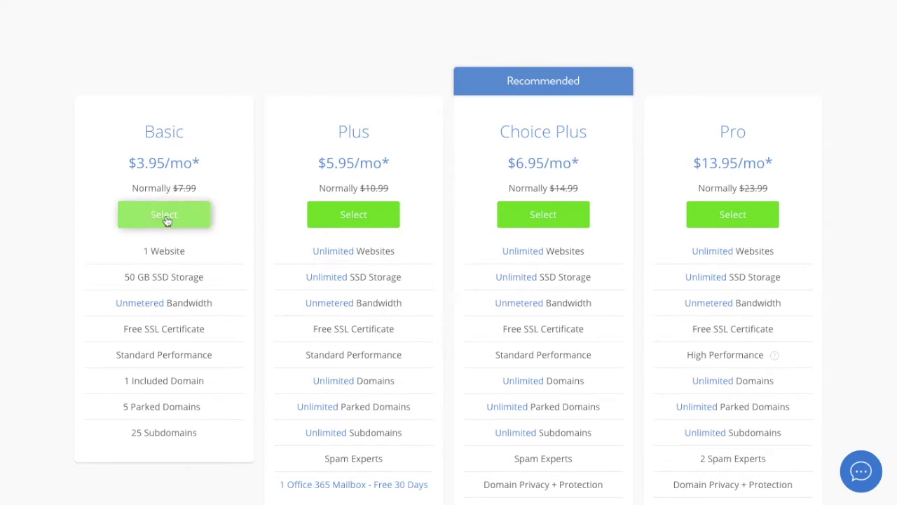
Step: Select the Basic hosting plan and look over the existing-domain entry option
left_click(286, 275)
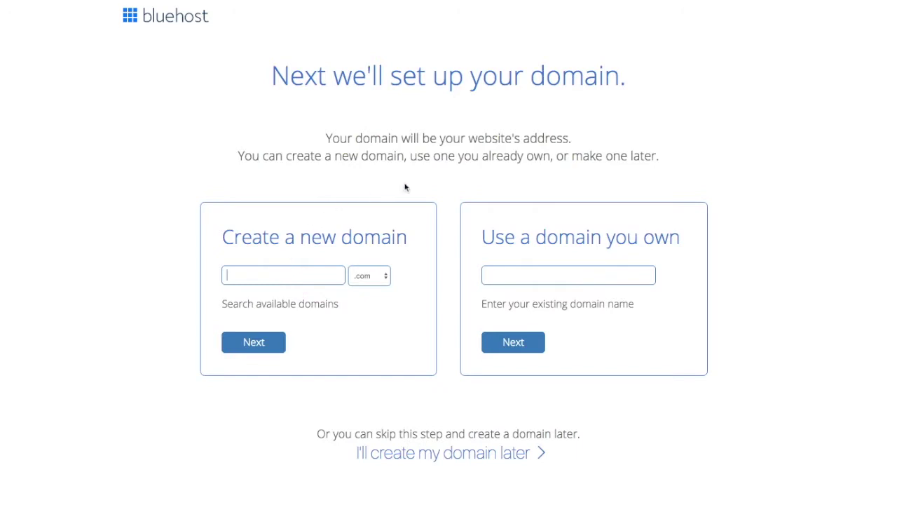
left_click(530, 276)
left_click(743, 274)
left_click(539, 277)
left_click(734, 283)
Step: Try out several trial names in Create a new domain, then clear the field
left_click(300, 275)
type("CoachMary")
key("ctrl+a")
type("MarySmithCoaching")
key("ctrl+a")
type("LifeCOachingWithMary")
key("ctrl+a")
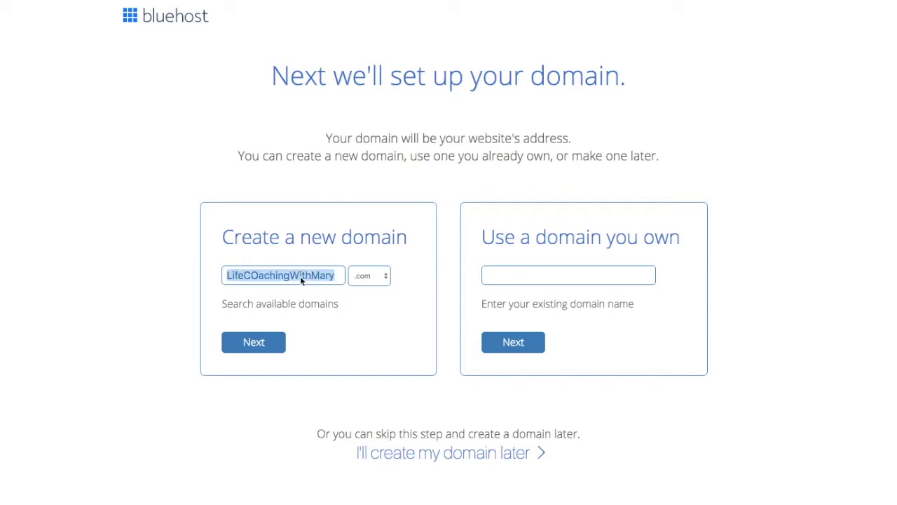
key("BackSpace")
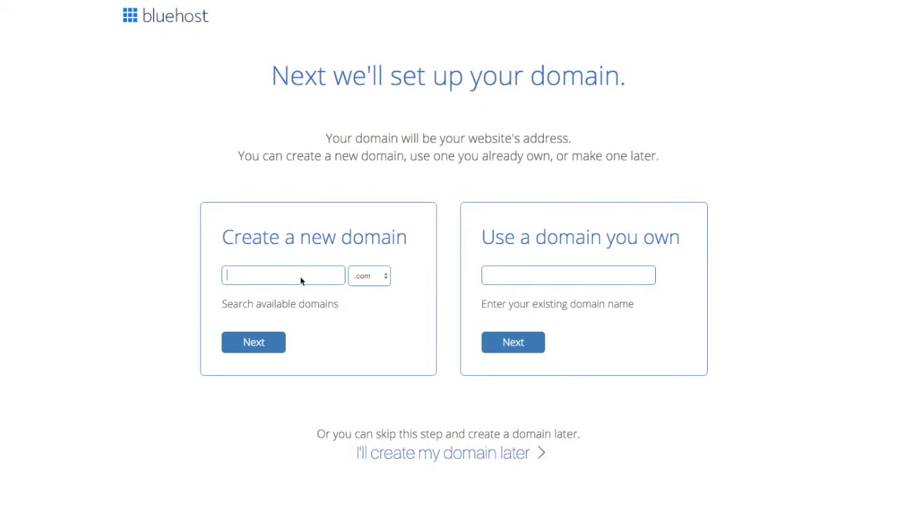
Step: Enter wordpress101forcoaches as the new domain name, dropping the typed .com ending
type("WordPres")
type("s")
key("ctrl+a")
type("wordpre")
type("rcoachs")
key("BackSpace")
type("es.com")
key("Home")
key("Right")
key("Right")
key("Right")
key("Right")
key("Right")
key("Right")
key("Right")
key("Right")
key("Right")
key("Right")
key("Right")
key("Right")
key("Right")
key("Right")
key("Right")
key("Right")
key("Right")
key("Right")
key("Right")
key("Right")
key("Right")
key("Right")
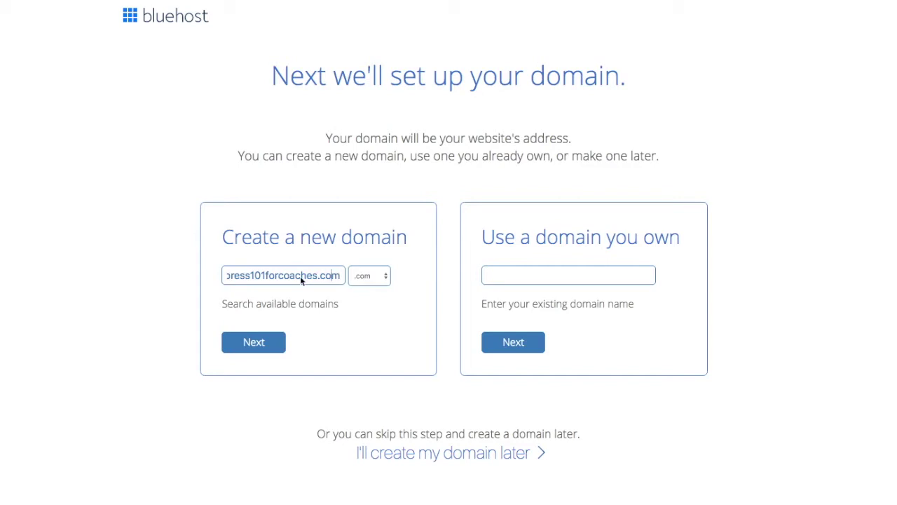
key("BackSpace")
key("BackSpace")
key("BackSpace")
key("BackSpace")
Step: Keep the .com extension and check that wordpress101forcoaches.com is available
left_click(376, 278)
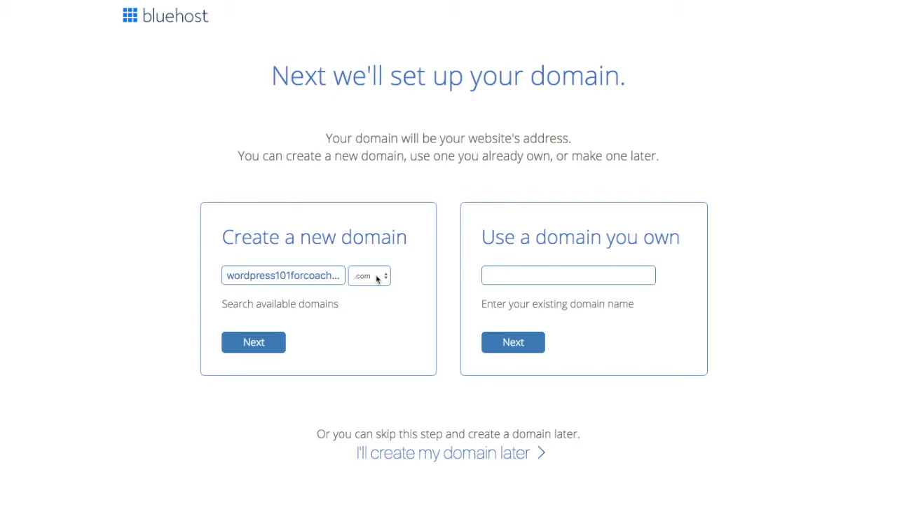
left_click(319, 275)
key("End")
key("Left")
key("Left")
key("Left")
key("Left")
key("Left")
key("Left")
key("Left")
key("Left")
key("Left")
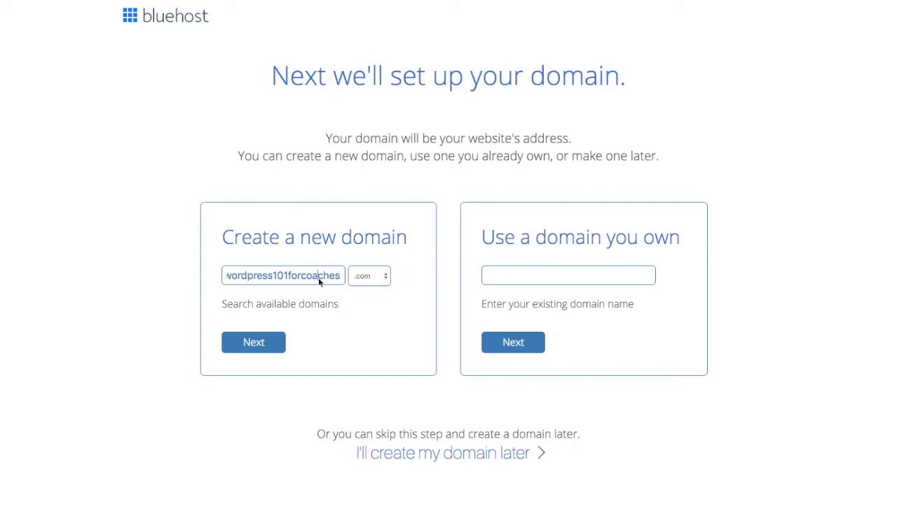
key("Left")
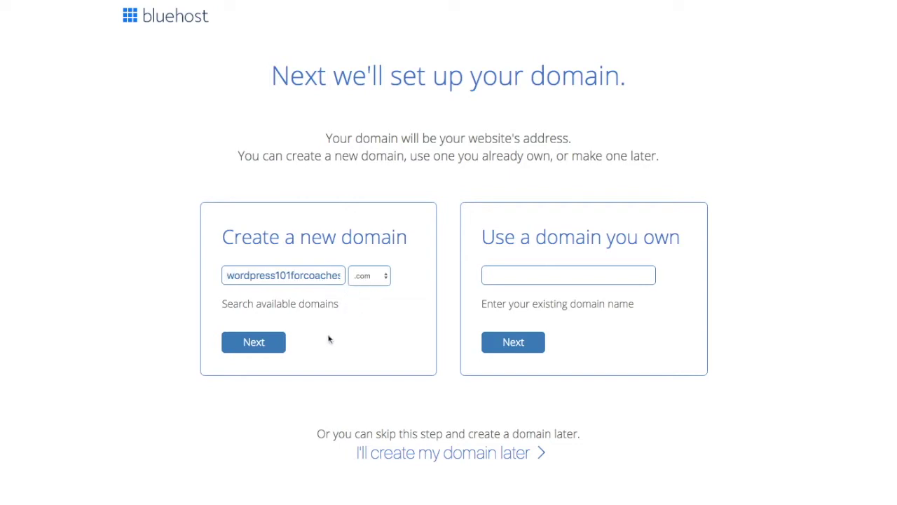
left_click(255, 352)
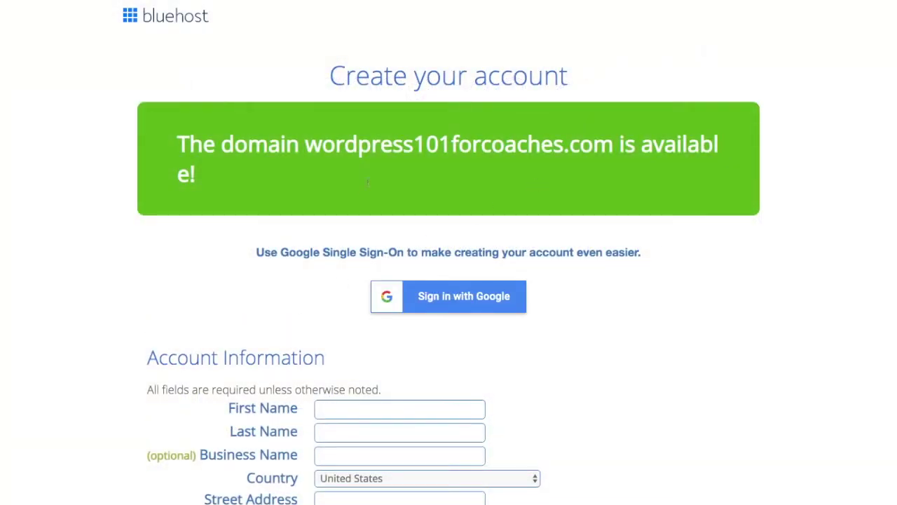
Step: Fill in the account holder's first name, last name and business name
scroll(343, 224, "down", 3)
scroll(342, 233, "down", 1)
left_click(340, 294)
type("Kenn")
key("Tab")
type("Schrdo")
key("BackSpace")
key("BackSpace")
type("oder")
key("Tab")
type("Coaching")
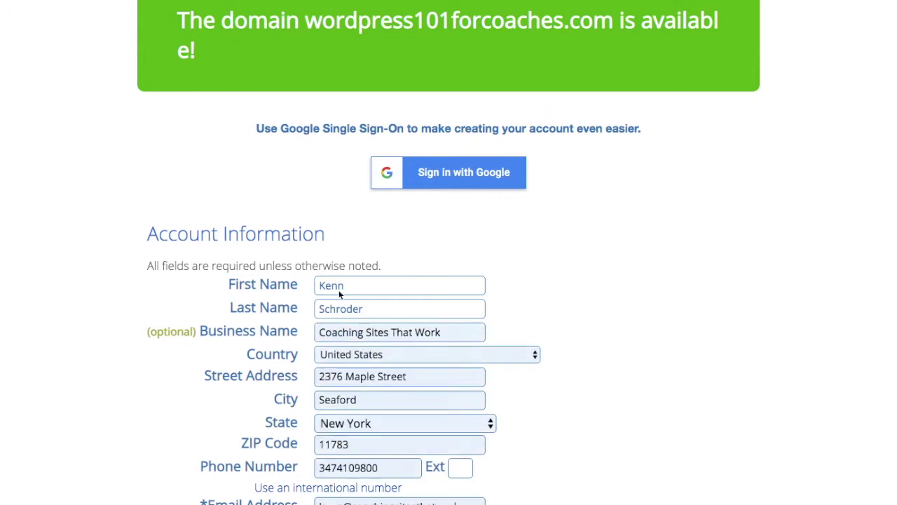
Step: Replace the contact e-mail address field with the owner's e-mail
scroll(340, 294, "down", 1)
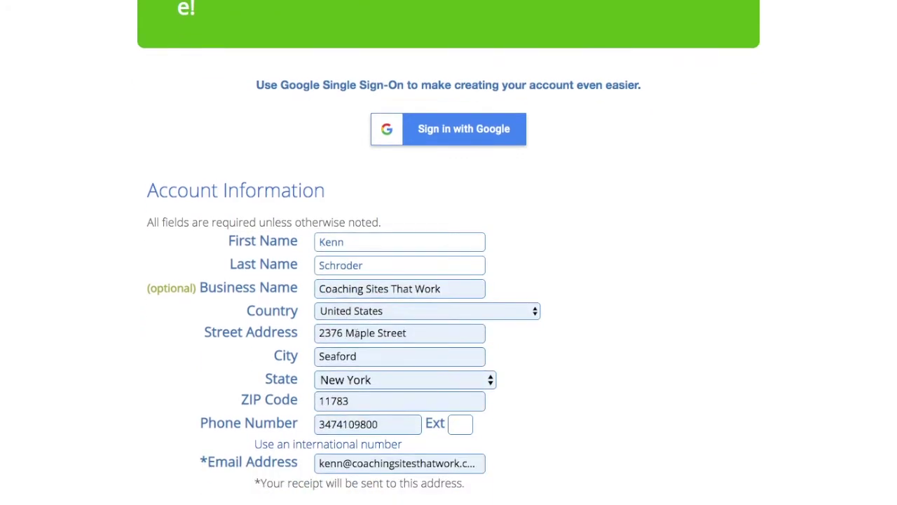
scroll(357, 333, "down", 1)
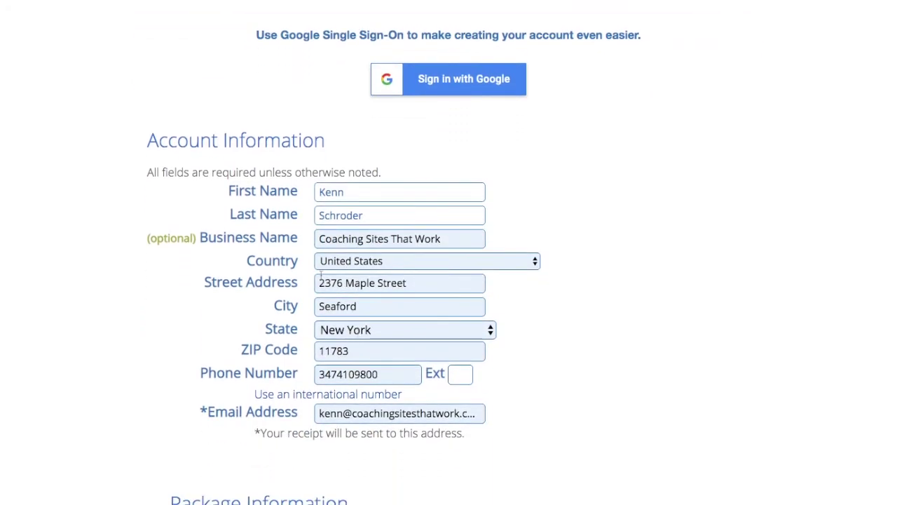
scroll(189, 308, "down", 3)
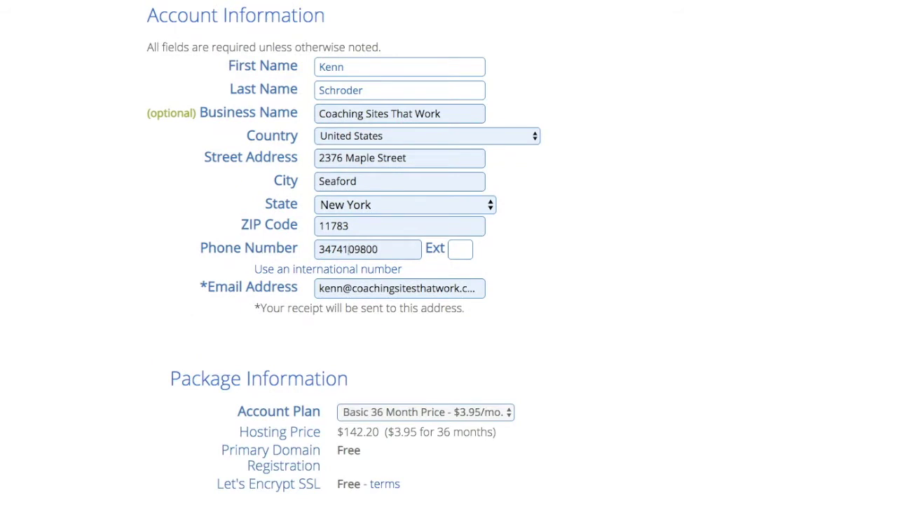
left_click(526, 284)
left_click(374, 288)
left_click(354, 288)
key("ctrl+a")
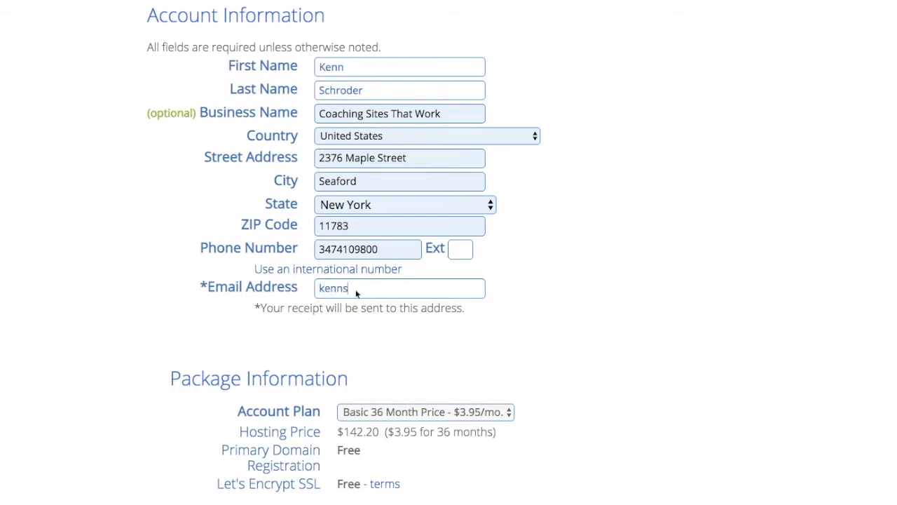
left_click(375, 289)
left_click_drag(459, 288, 319, 291)
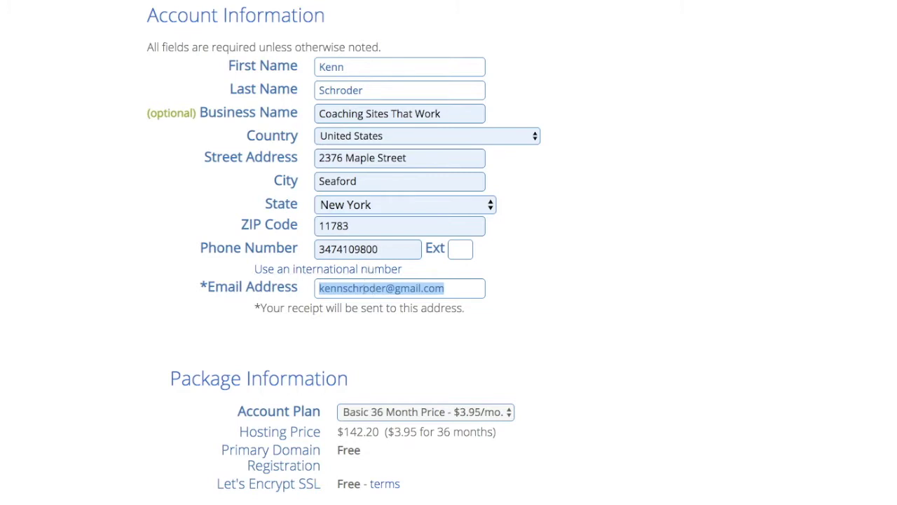
scroll(365, 289, "down", 2)
left_click(449, 215)
left_click_drag(449, 214, 309, 217)
scroll(283, 258, "down", 1)
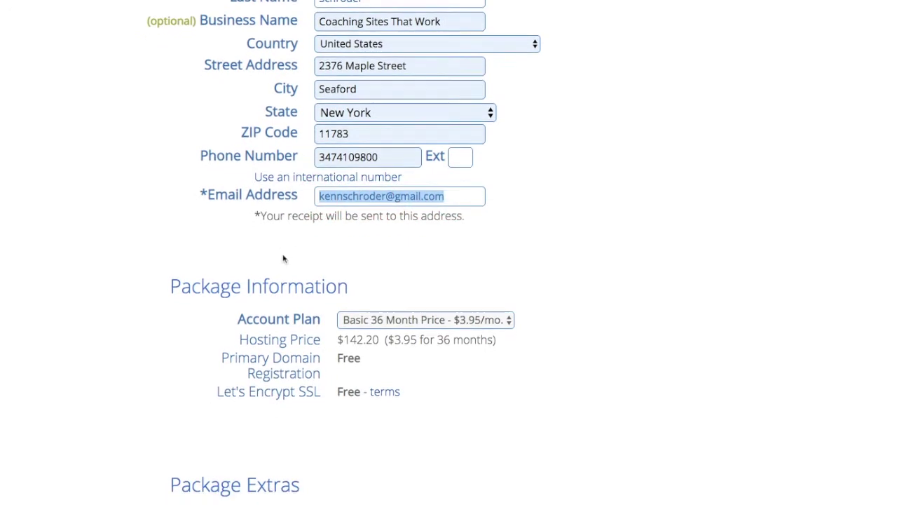
left_click(358, 323)
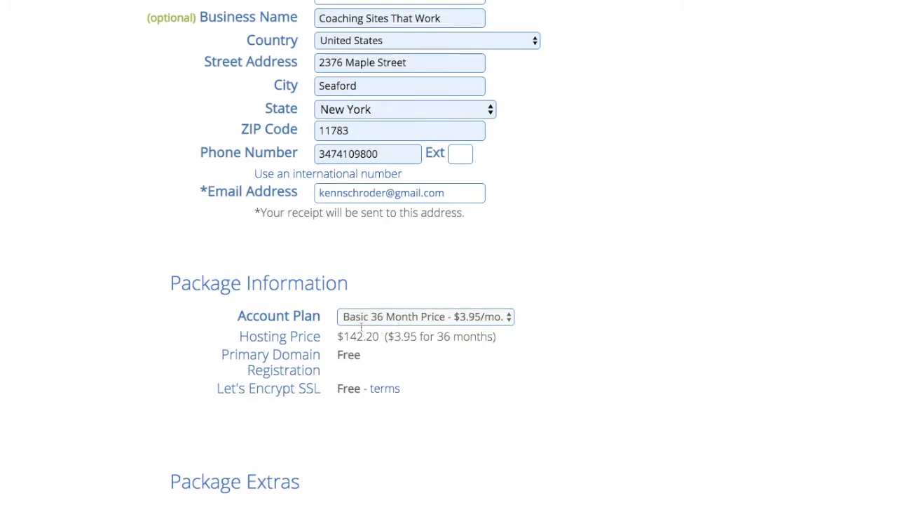
Step: Switch the account plan to Basic 12 Month at $5.95/mo, bringing hosting to $71.40
left_click(365, 292)
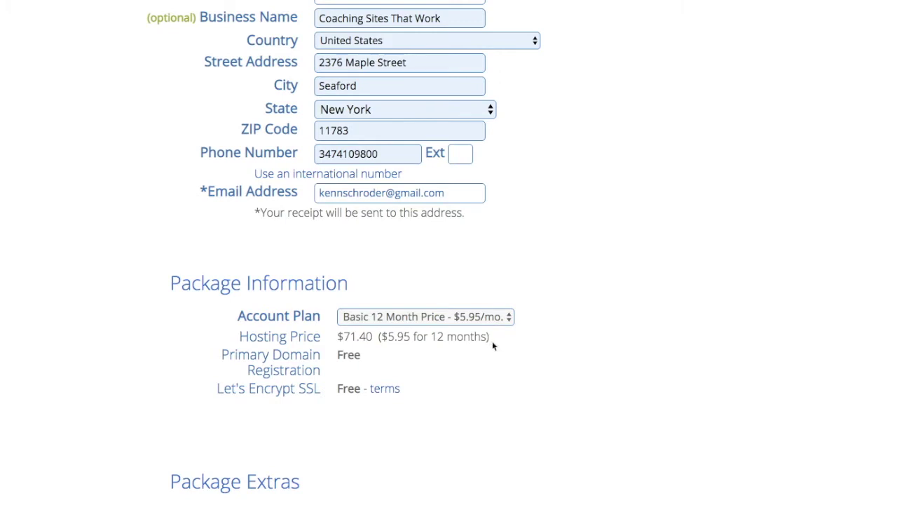
left_click(382, 318)
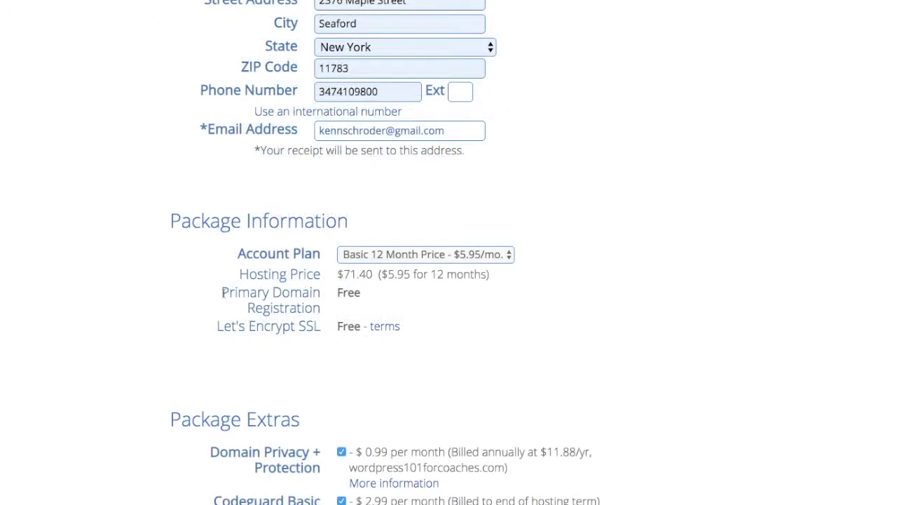
left_click_drag(222, 293, 360, 308)
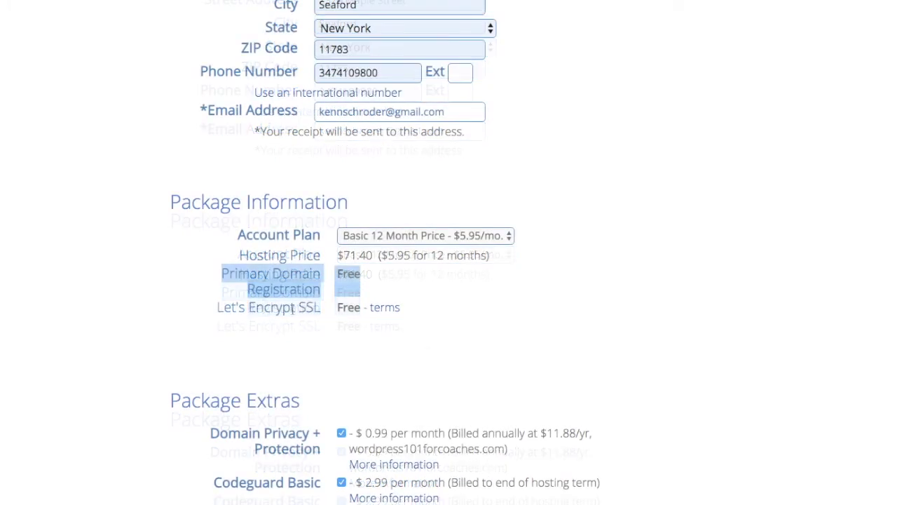
left_click_drag(293, 308, 400, 310)
left_click(376, 314)
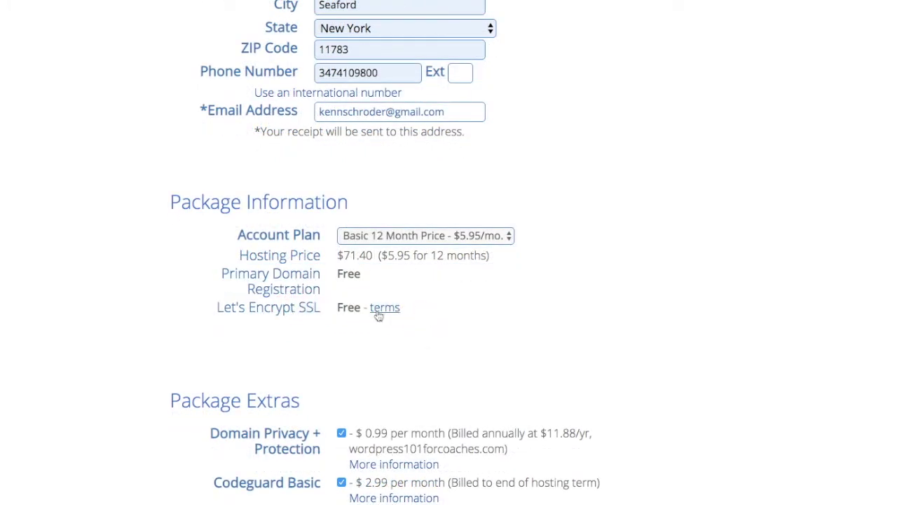
Step: Uncheck Domain Privacy + Protection, Codeguard Basic and SiteLock Security - Essential extras
scroll(396, 381, "down", 4)
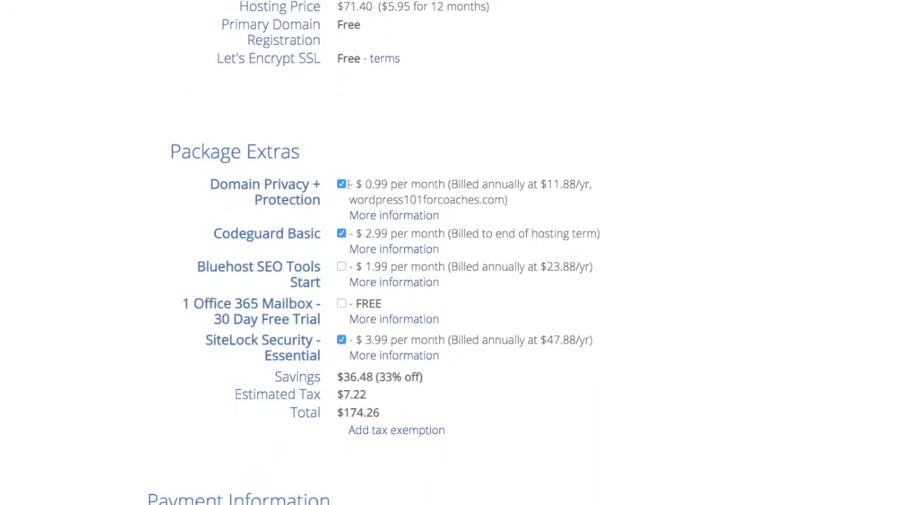
left_click(341, 184)
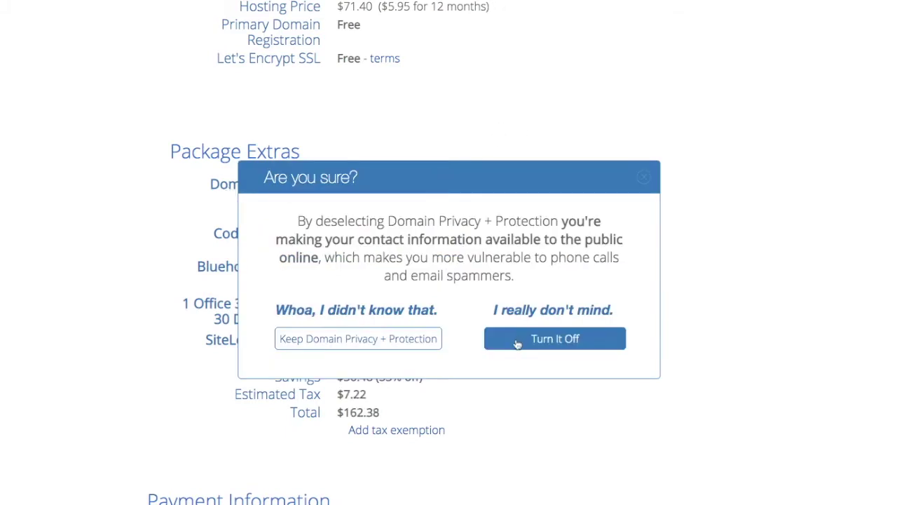
left_click(517, 343)
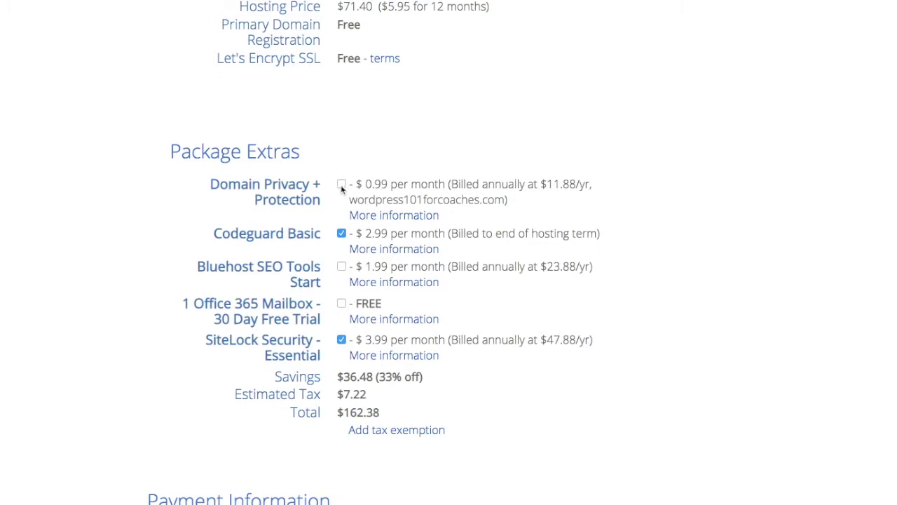
left_click(341, 233)
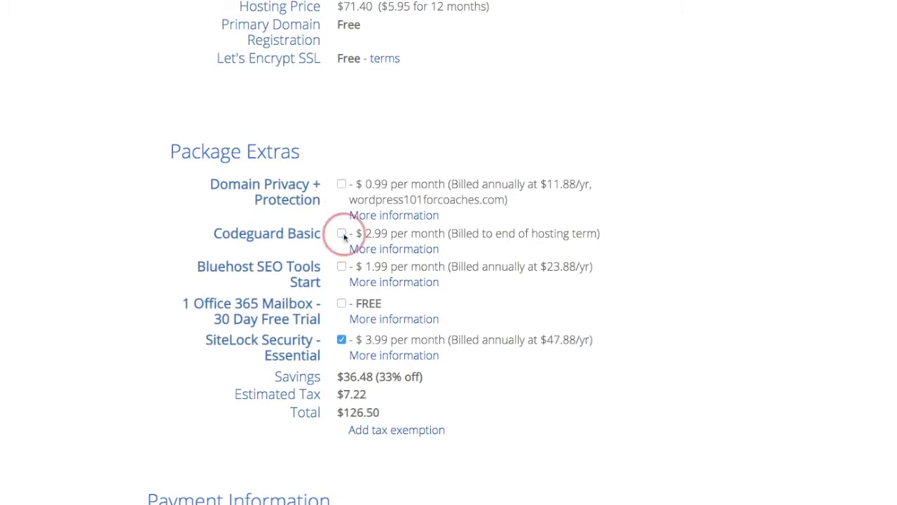
left_click(342, 341)
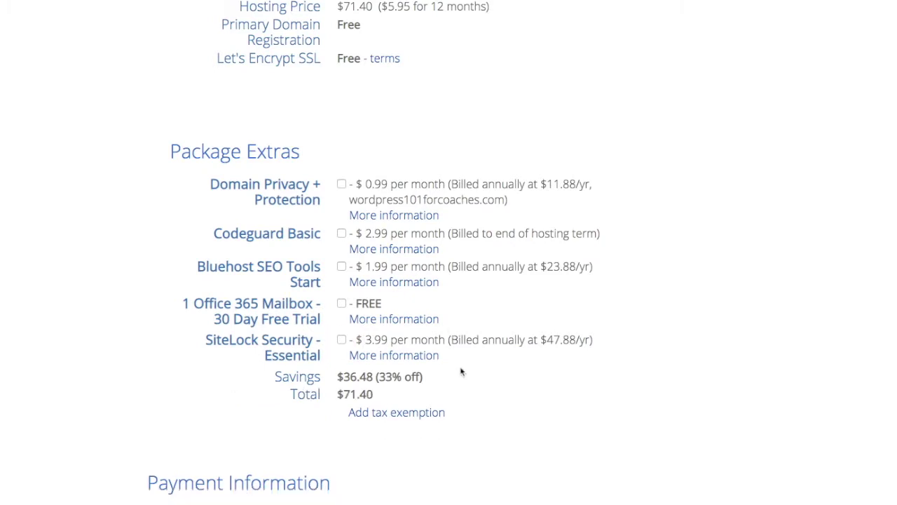
scroll(461, 373, "down", 1)
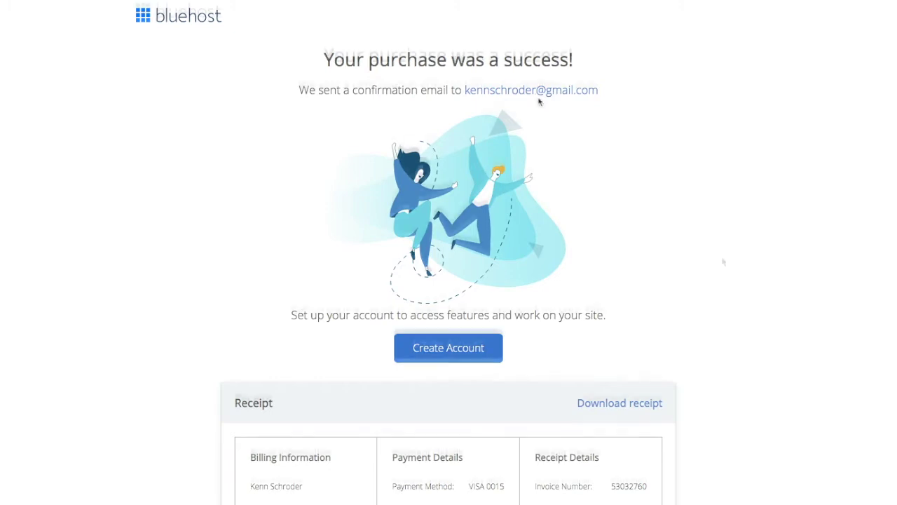
Step: Set and confirm the account password, accept the terms, and create the account
left_click(442, 351)
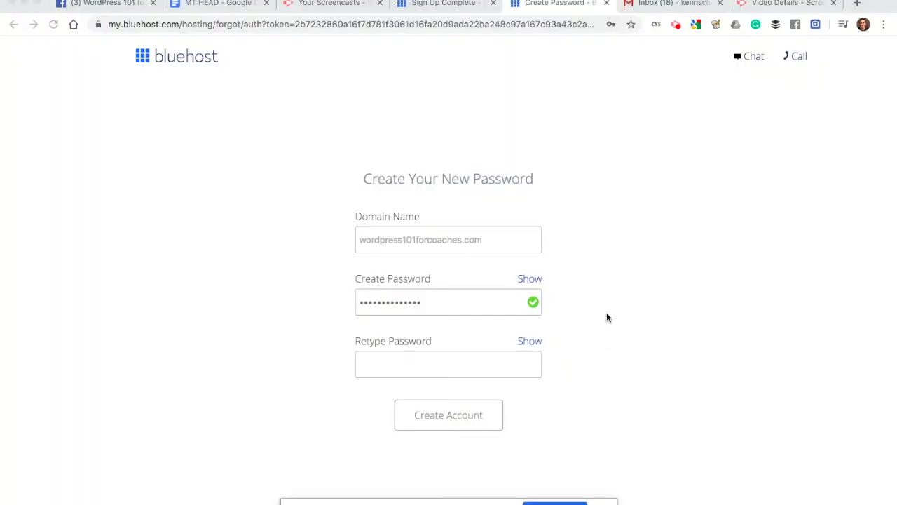
scroll(607, 317, "down", 2)
left_click(399, 239)
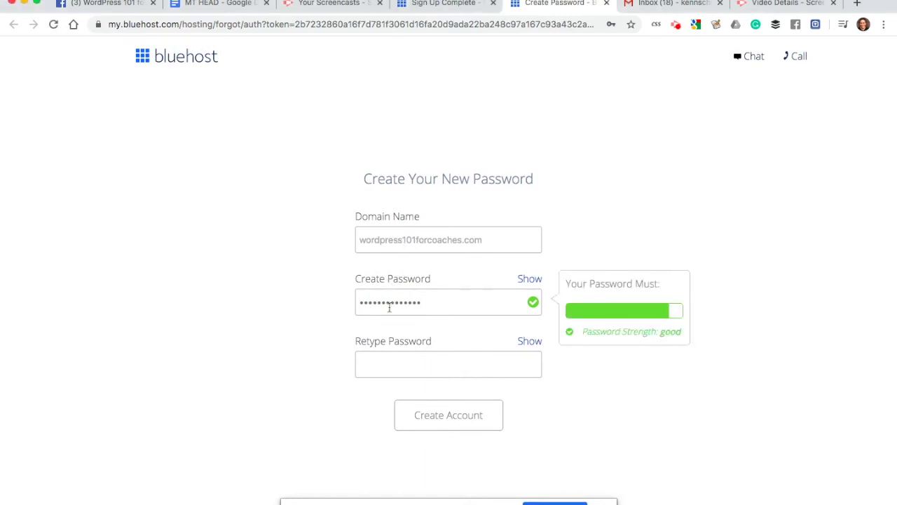
double_click(389, 307)
key("Right")
key("Tab")
key("ctrl+v")
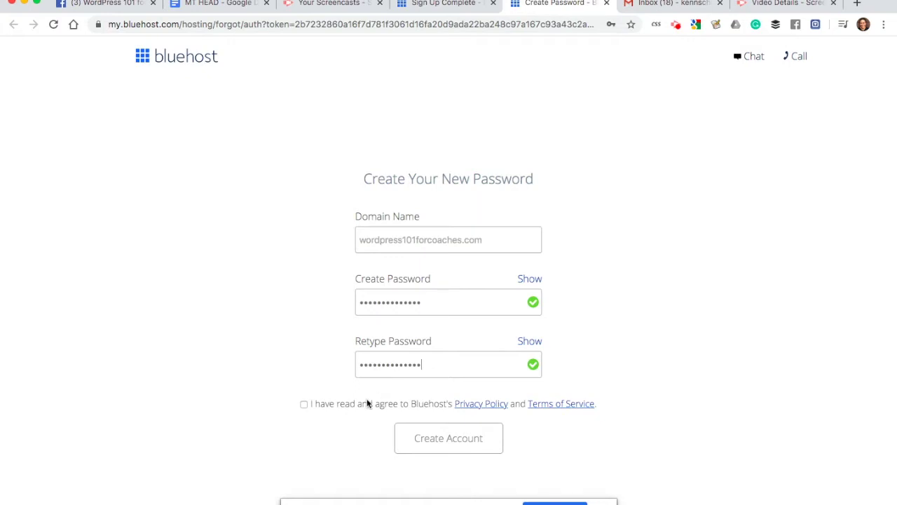
left_click(304, 404)
left_click(431, 440)
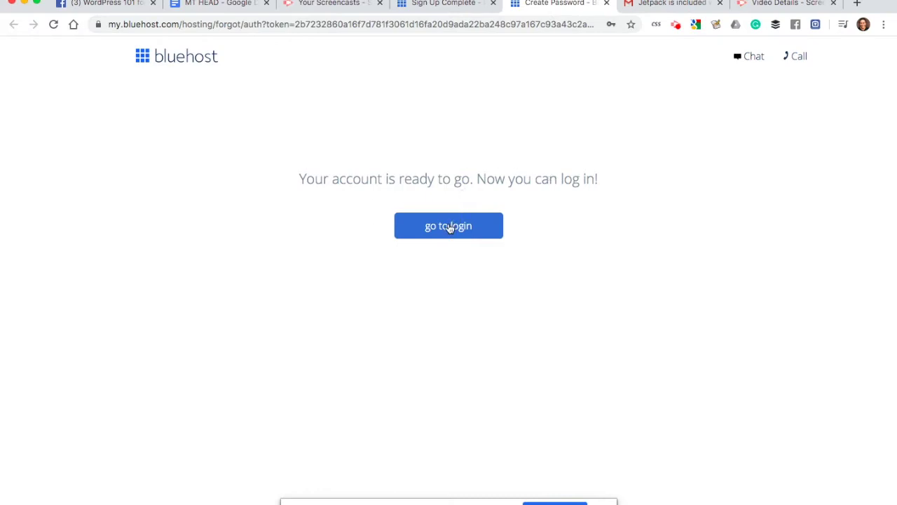
Step: Log in to the new Bluehost account using the browser's saved password
left_click(450, 228)
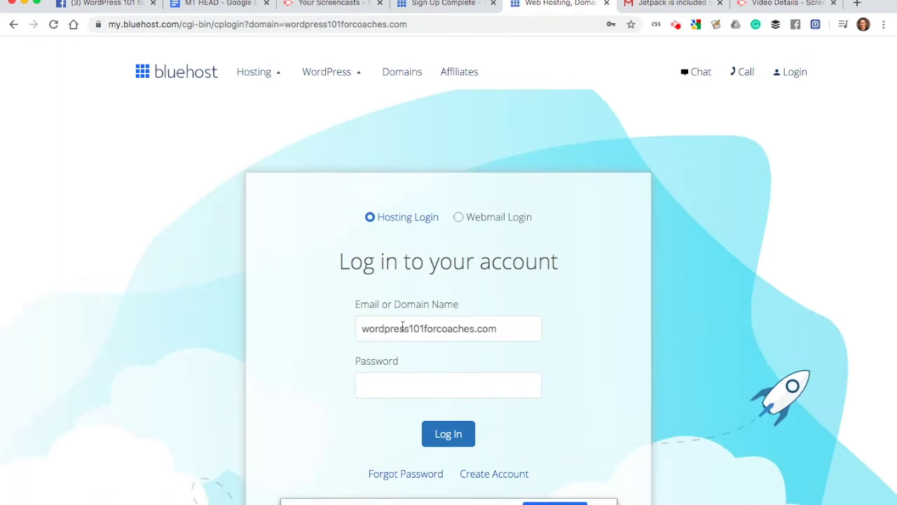
scroll(402, 324, "down", 1)
left_click(391, 358)
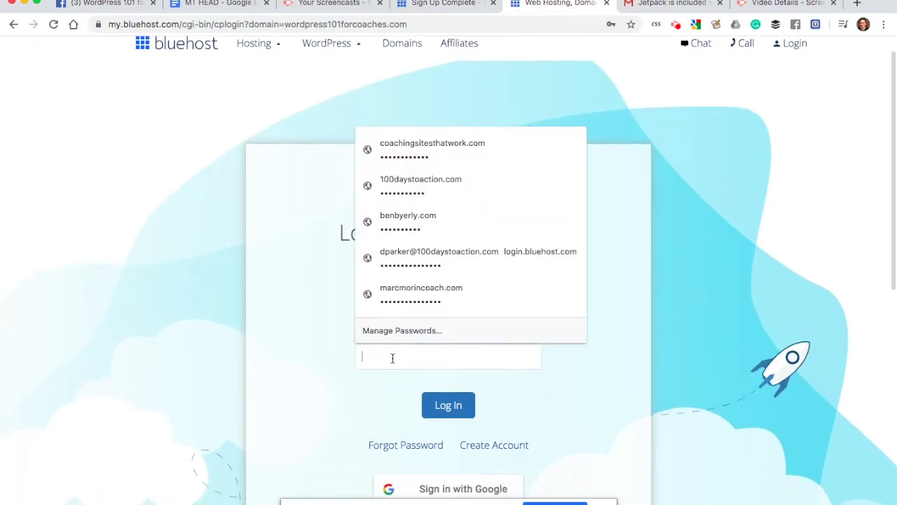
key("super+v")
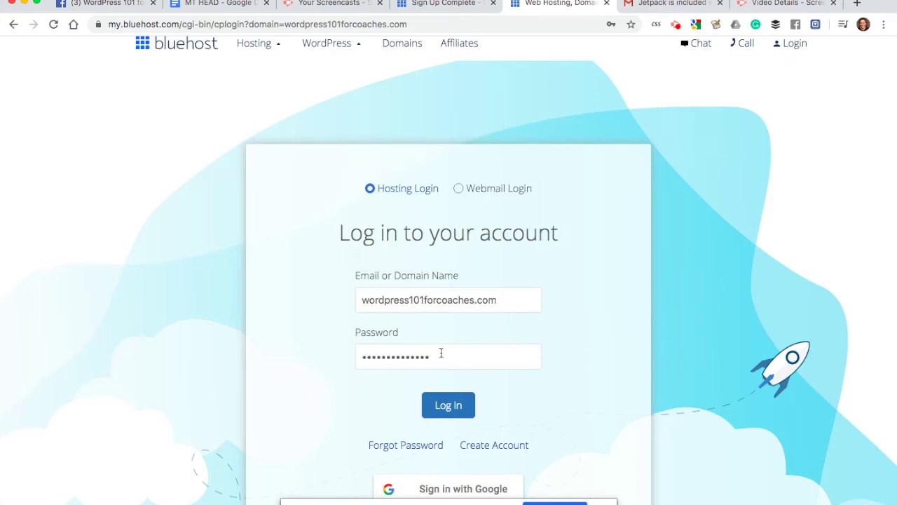
scroll(394, 311, "up", 1)
scroll(394, 312, "down", 2)
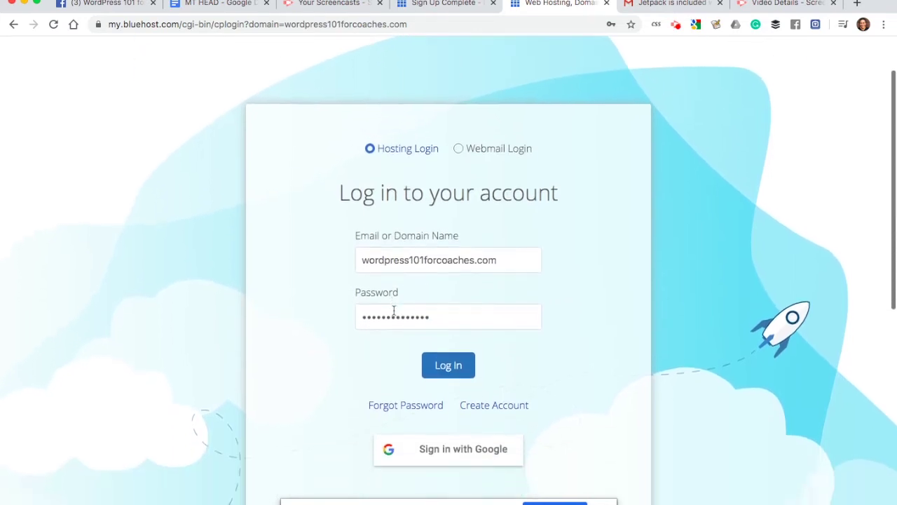
scroll(459, 316, "down", 1)
left_click(450, 351)
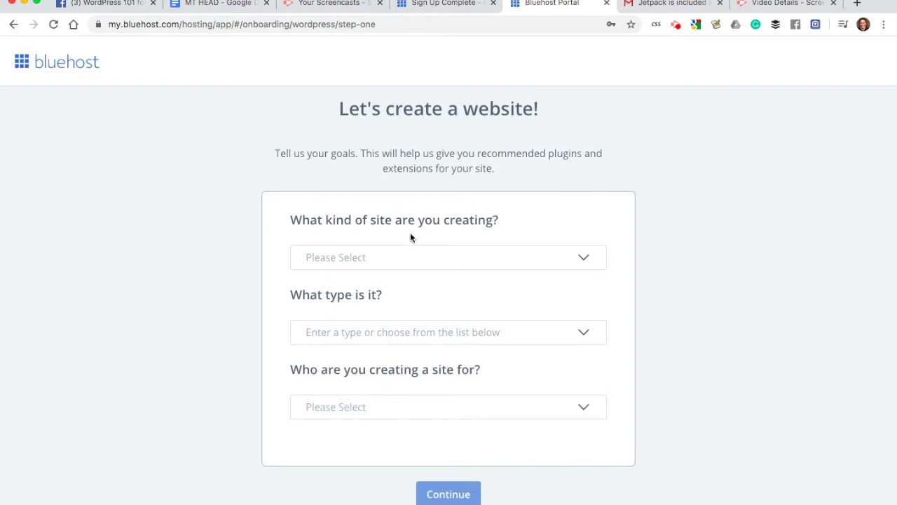
Step: Set the site kind to Business and the business type to Technology & Apps
left_click(434, 257)
scroll(416, 313, "down", 2)
scroll(416, 313, "up", 2)
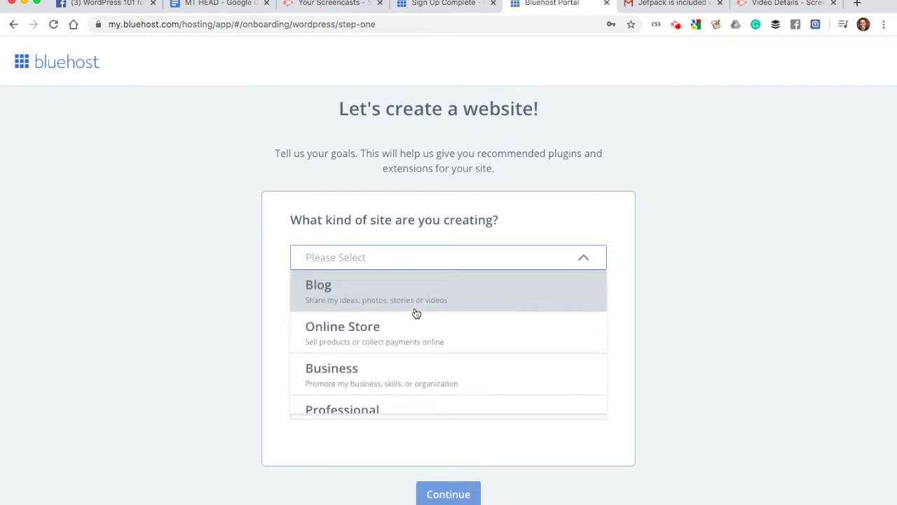
scroll(416, 313, "down", 1)
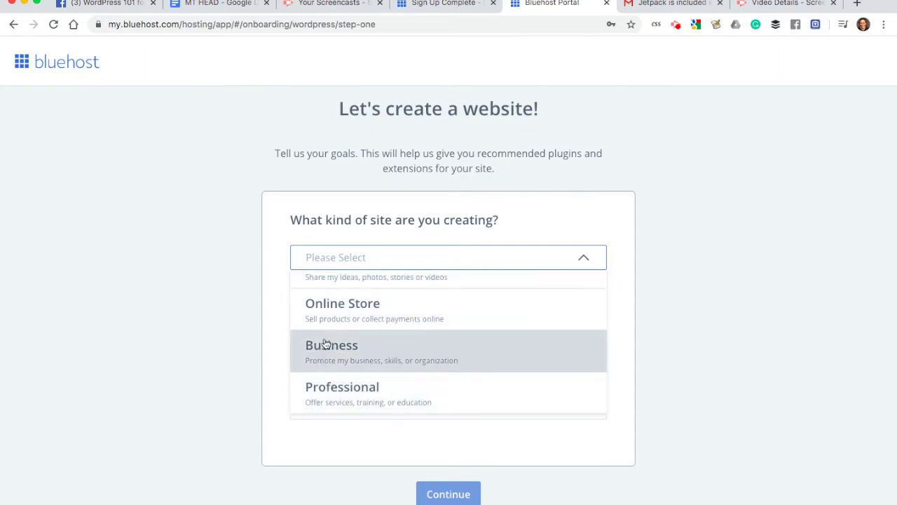
scroll(354, 308, "up", 1)
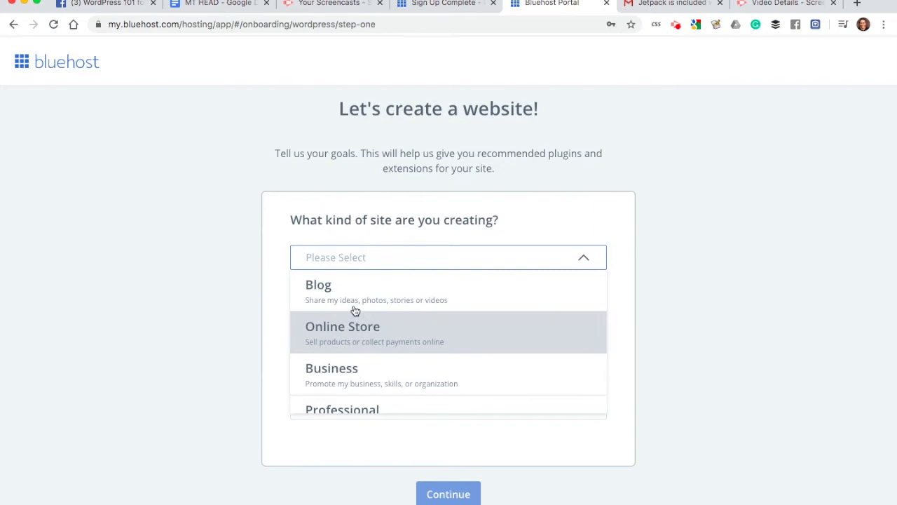
scroll(354, 310, "down", 1)
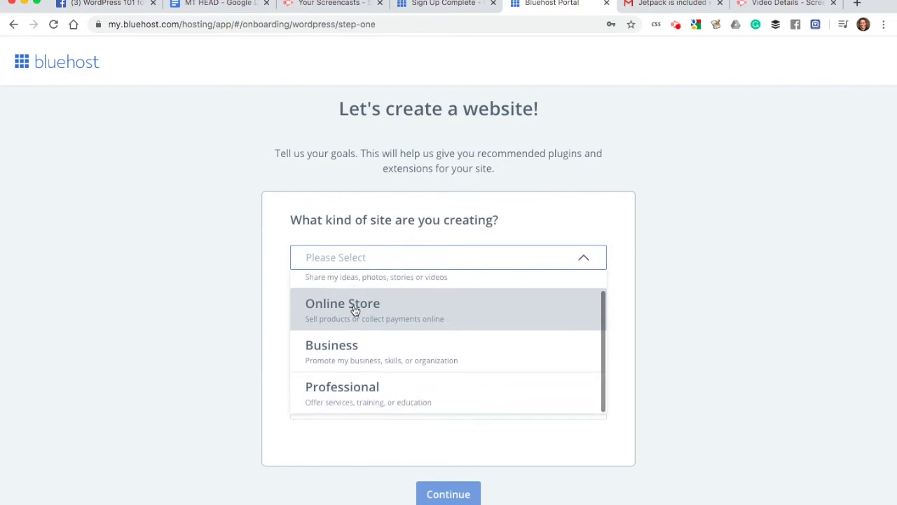
left_click(347, 359)
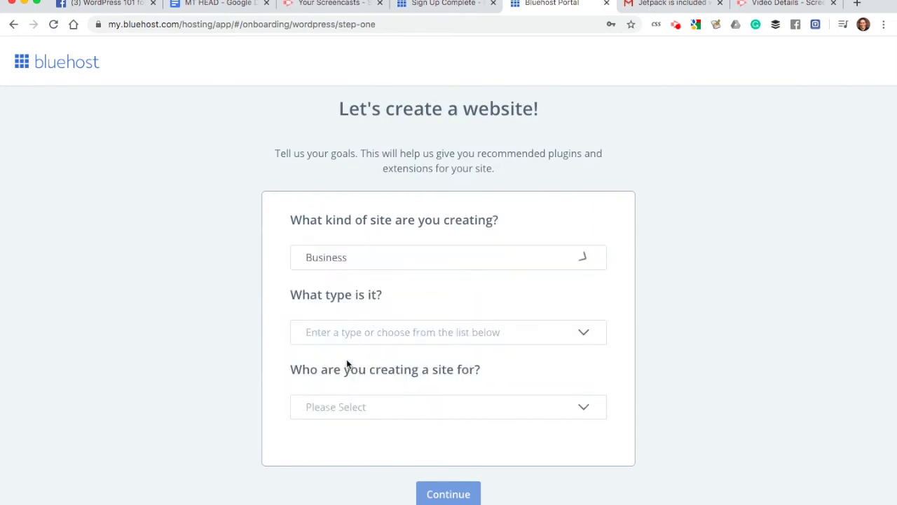
left_click(366, 332)
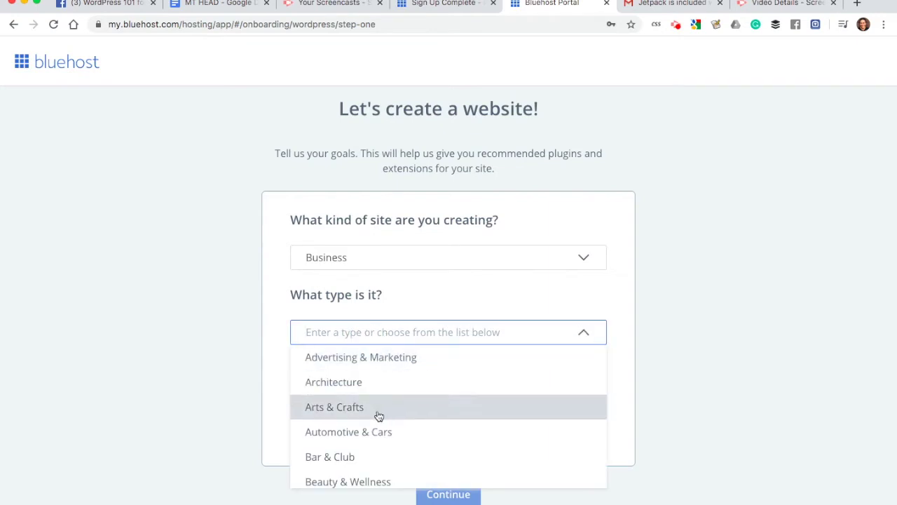
scroll(376, 414, "down", 5)
scroll(377, 415, "down", 1)
scroll(375, 412, "up", 1)
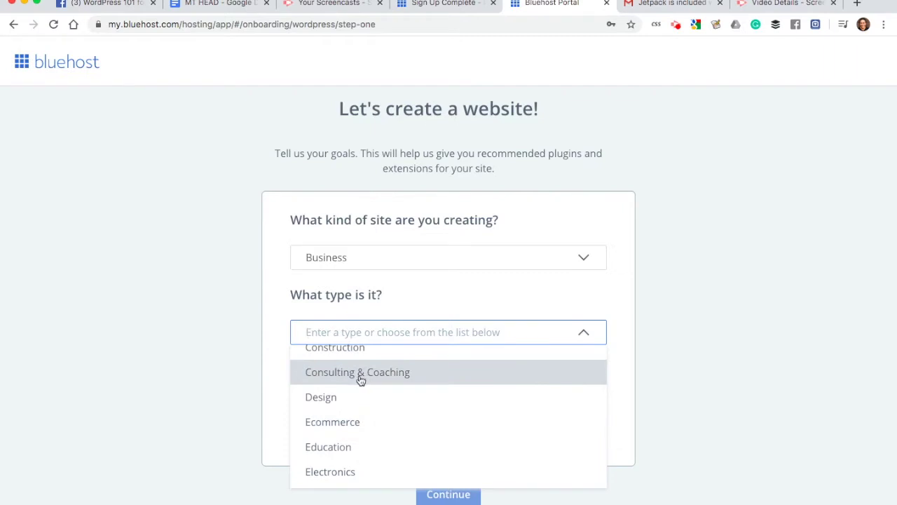
scroll(363, 379, "down", 10)
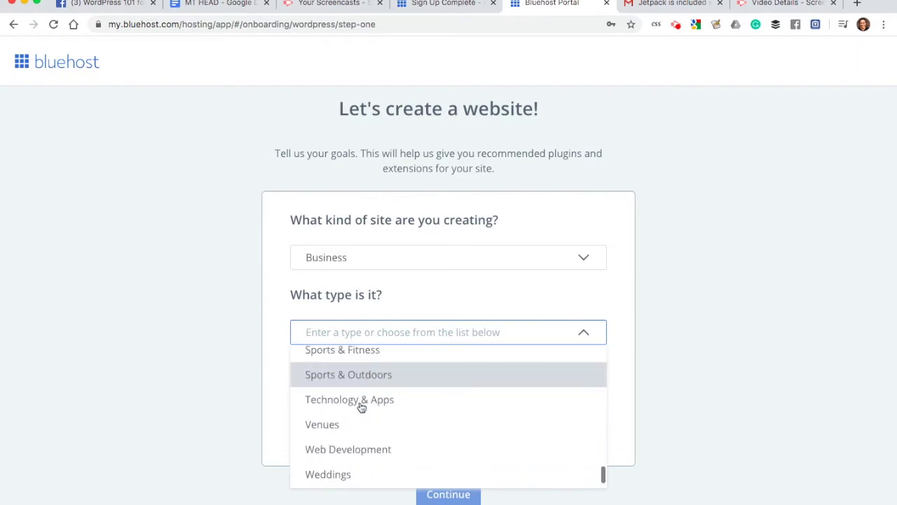
left_click(340, 400)
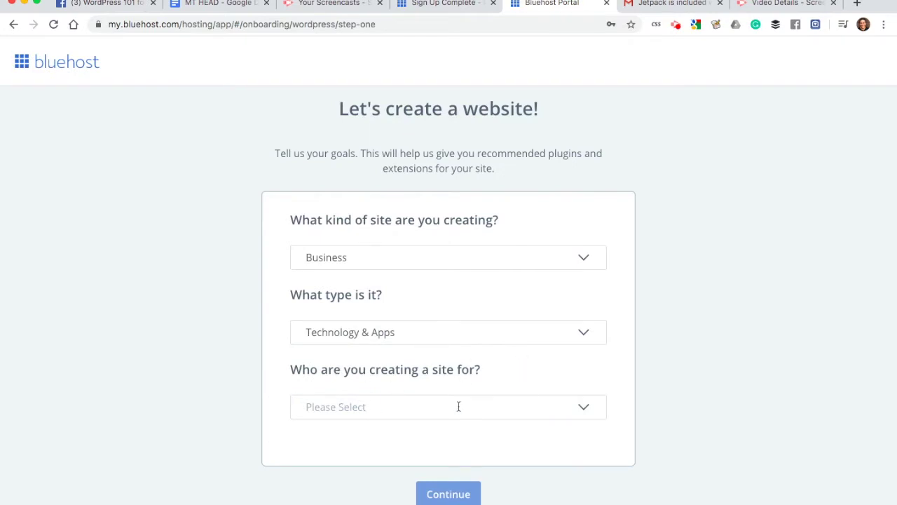
Step: Mark the site as made for Myself and continue to step two
left_click(586, 405)
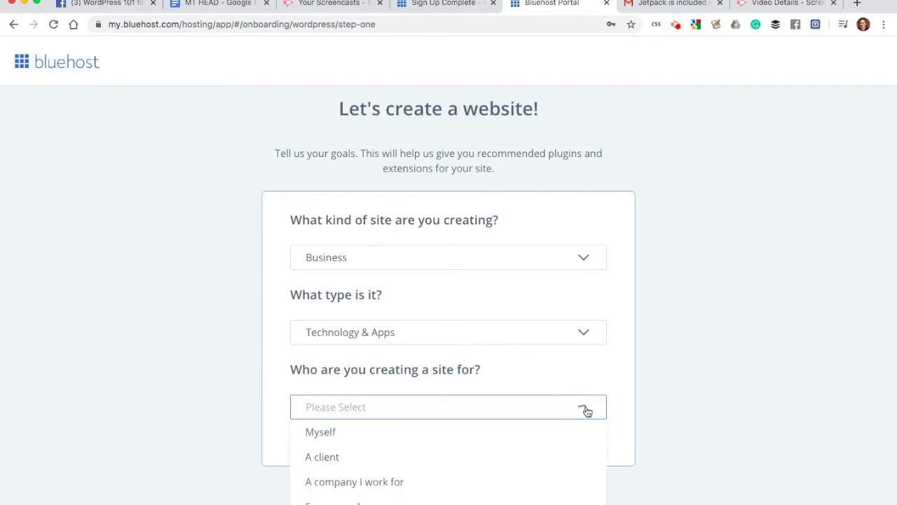
left_click(416, 441)
scroll(466, 443, "down", 1)
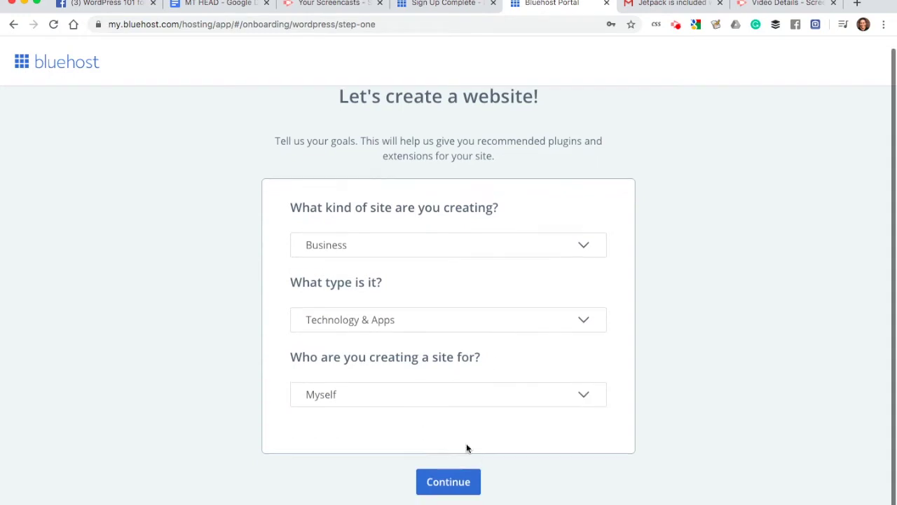
left_click(447, 493)
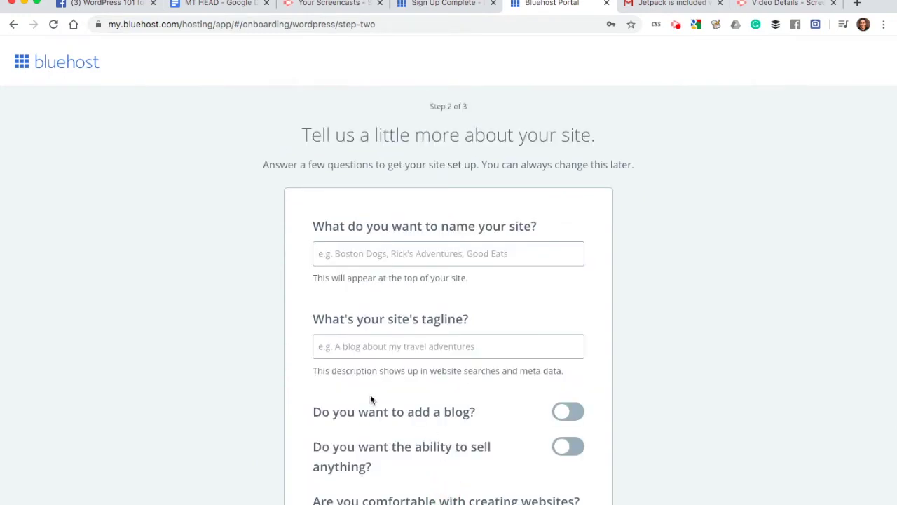
Step: Type the site name 'WordPress 101 for Coaches' and leave the tagline field empty
left_click(402, 251)
type("W")
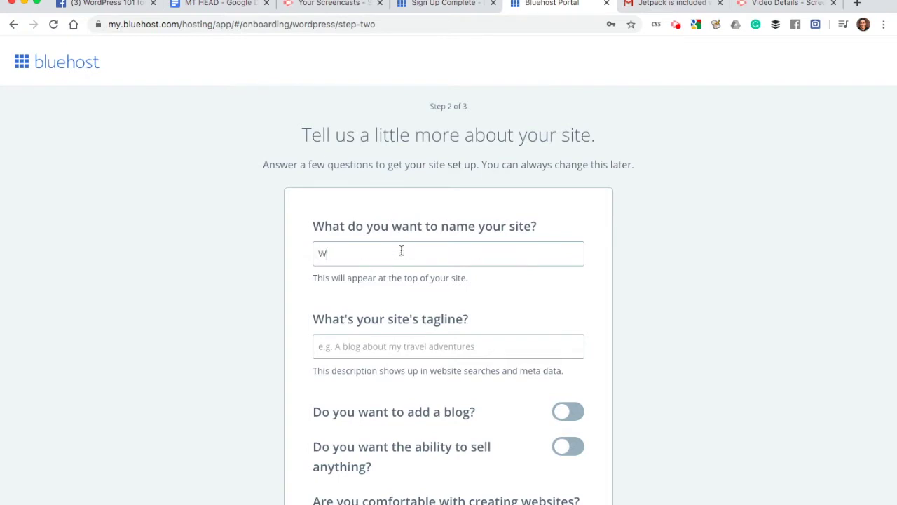
type("ordPress 101")
type("for Coaches")
left_click(388, 346)
scroll(388, 346, "down", 3)
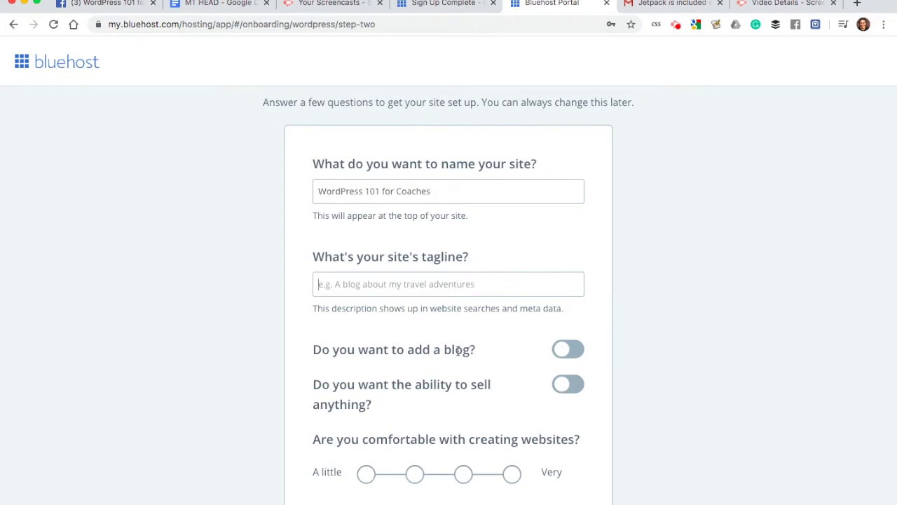
Step: Keep the blog option off, rate website-building comfort at level three of four, and continue to themes
left_click(565, 351)
left_click(564, 350)
scroll(430, 377, "down", 1)
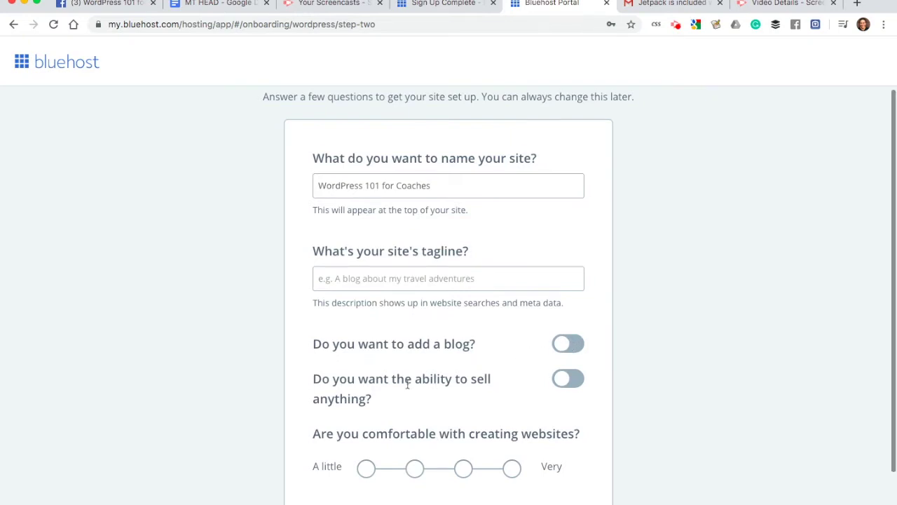
scroll(513, 374, "down", 2)
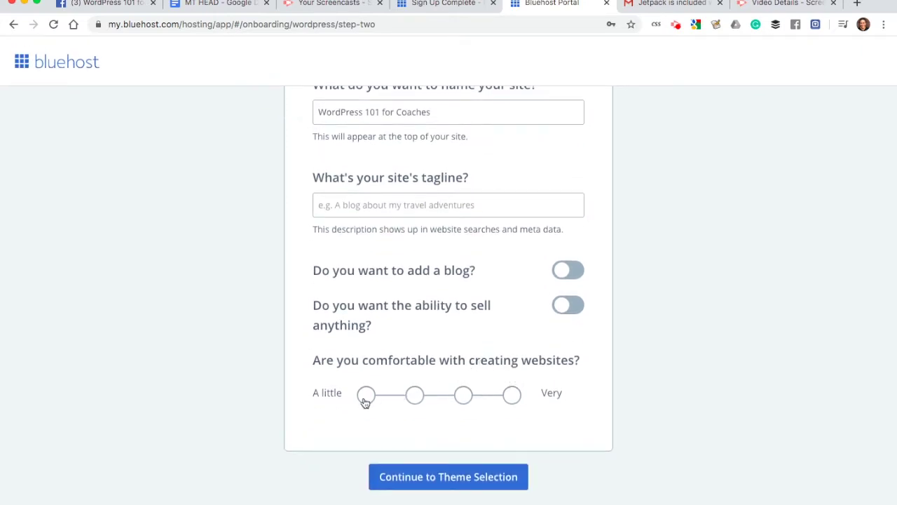
left_click(466, 397)
left_click(439, 485)
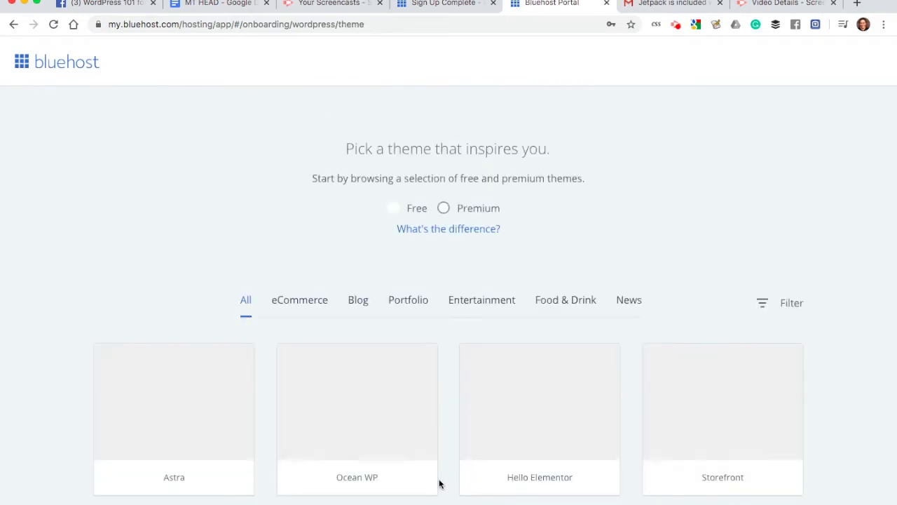
Step: Skip the theme picker (Astra, Ocean WP, Hello Elementor, Storefront) to reach the Bluehost home dashboard
scroll(438, 483, "down", 2)
scroll(441, 477, "down", 2)
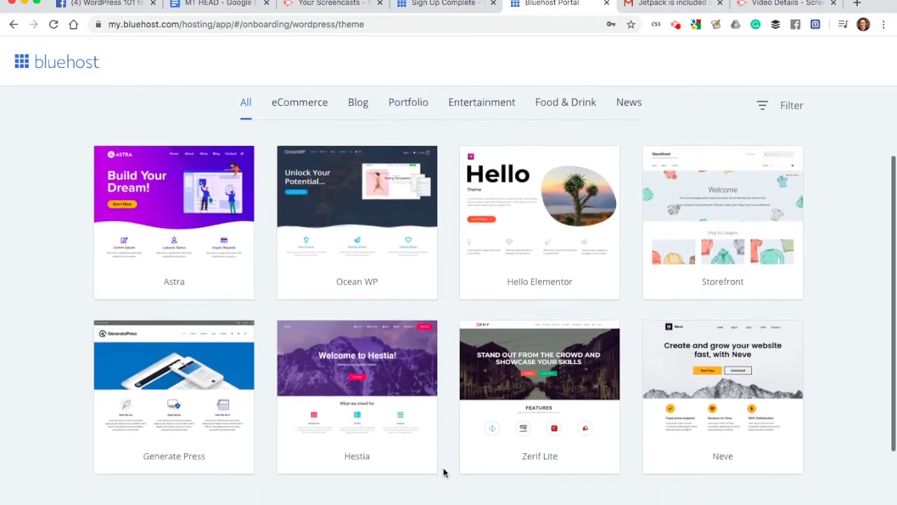
scroll(443, 471, "down", 3)
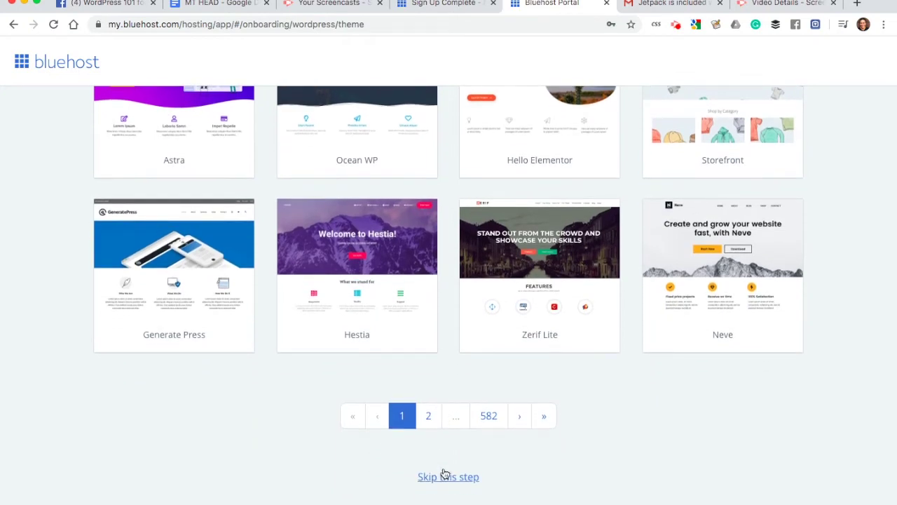
scroll(444, 475, "up", 3)
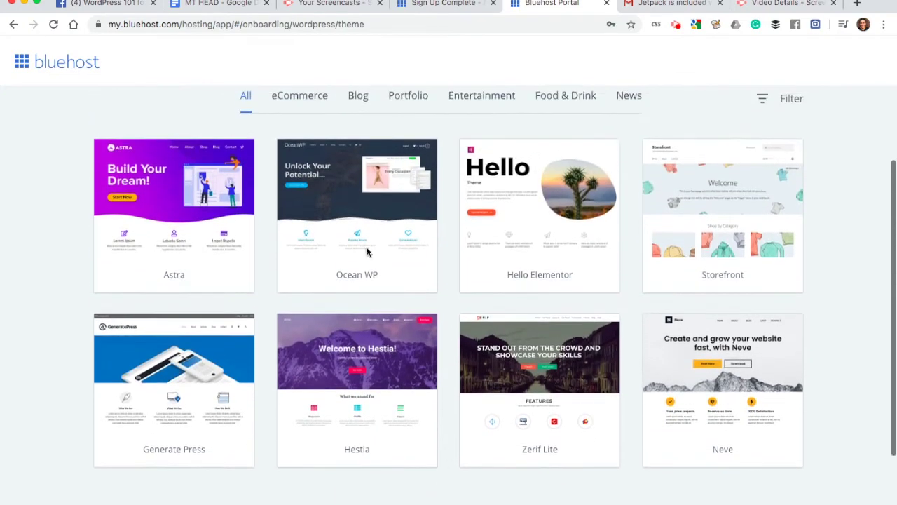
scroll(325, 195, "down", 3)
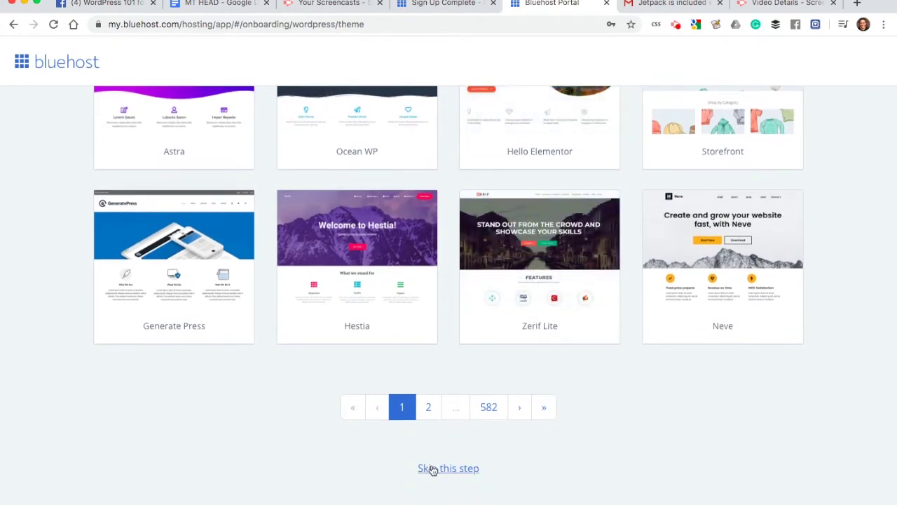
scroll(433, 470, "up", 1)
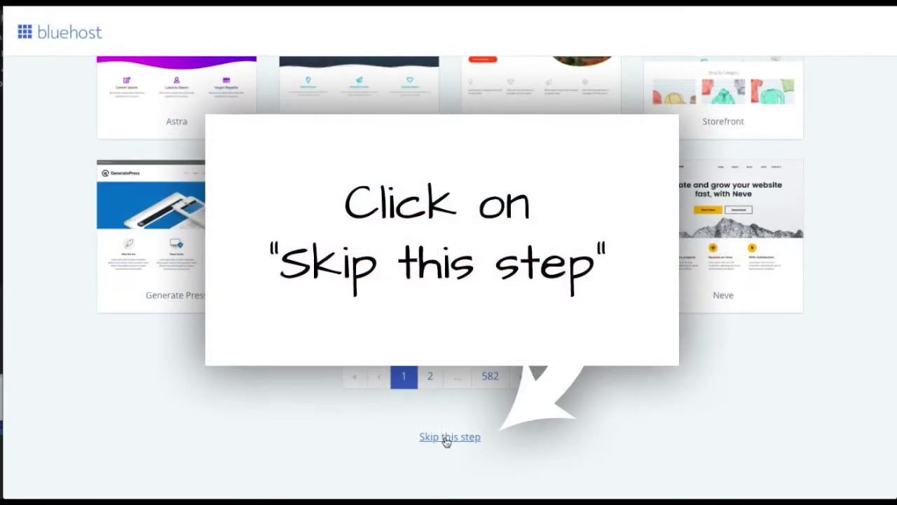
left_click(446, 437)
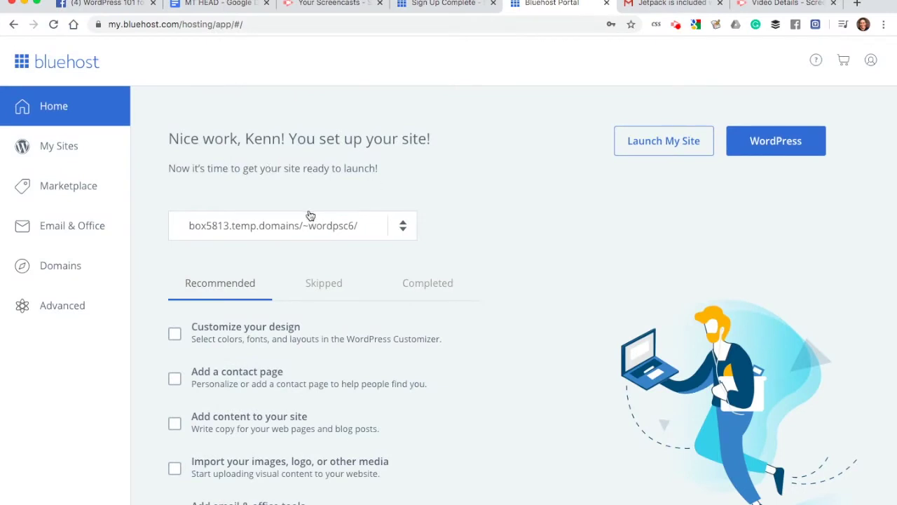
Step: Choose Launch My Site to bring up the 'Are you sure?' launch confirmation
left_click(288, 229)
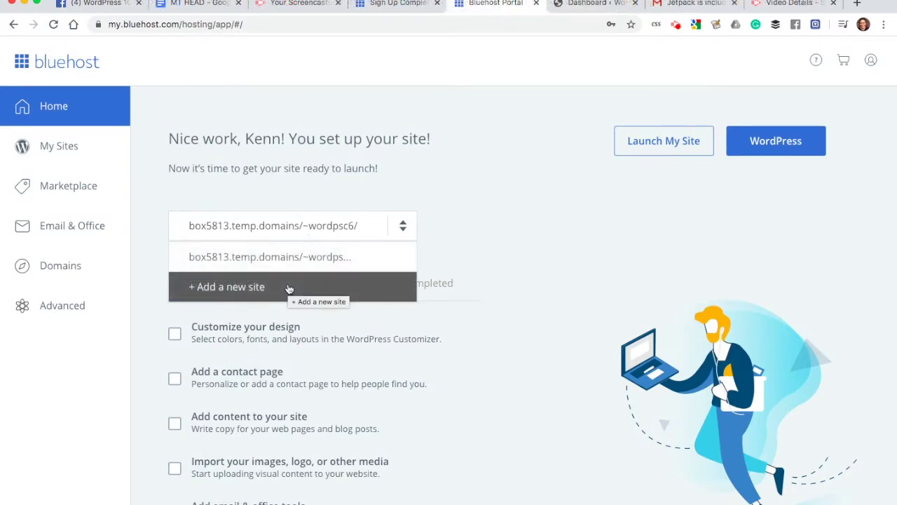
left_click(547, 176)
left_click(647, 142)
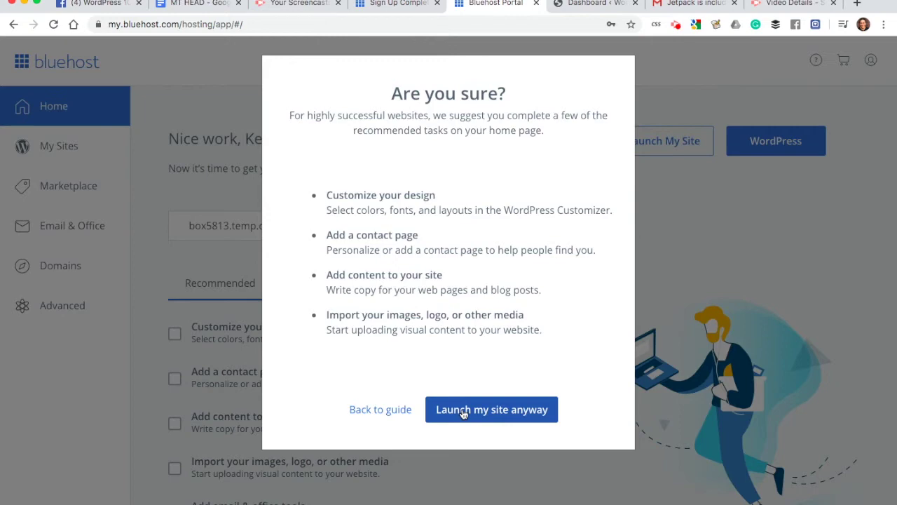
Step: Launch the site anyway and view the live 'WordPress 101 for Coaches' home page
left_click(462, 414)
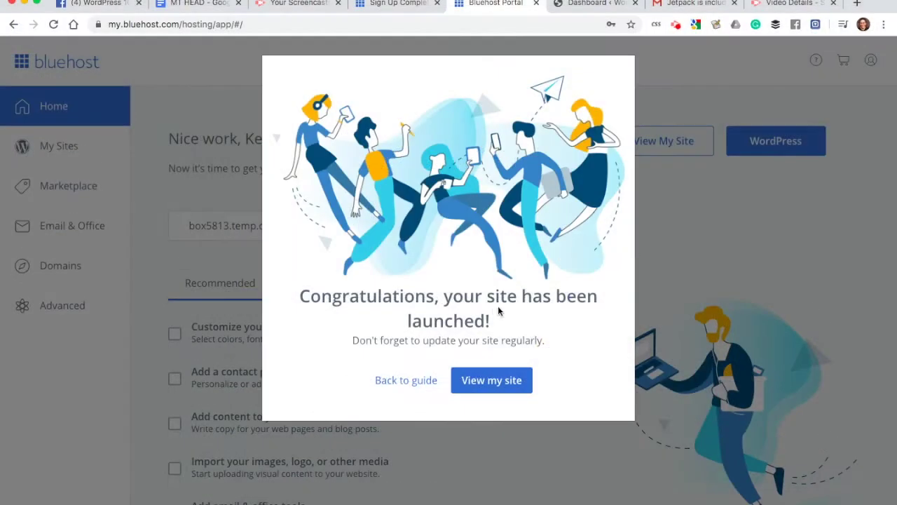
left_click(466, 380)
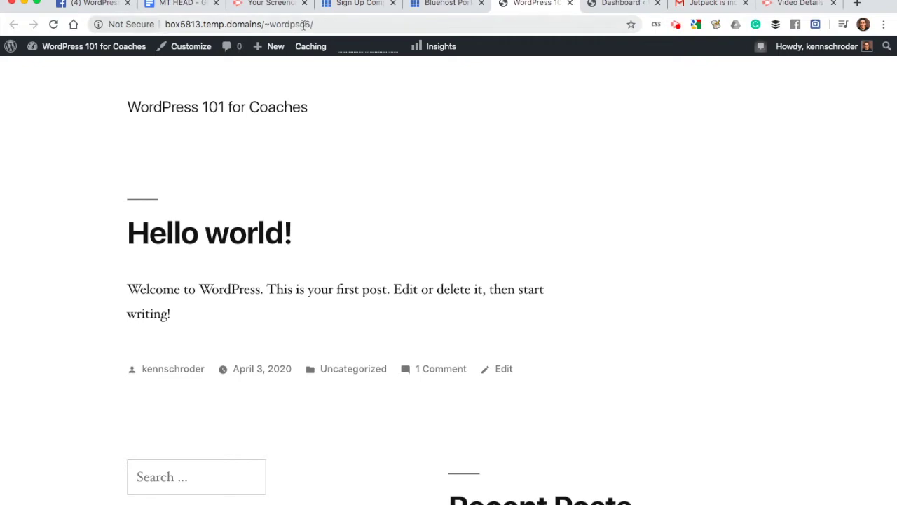
left_click(449, 17)
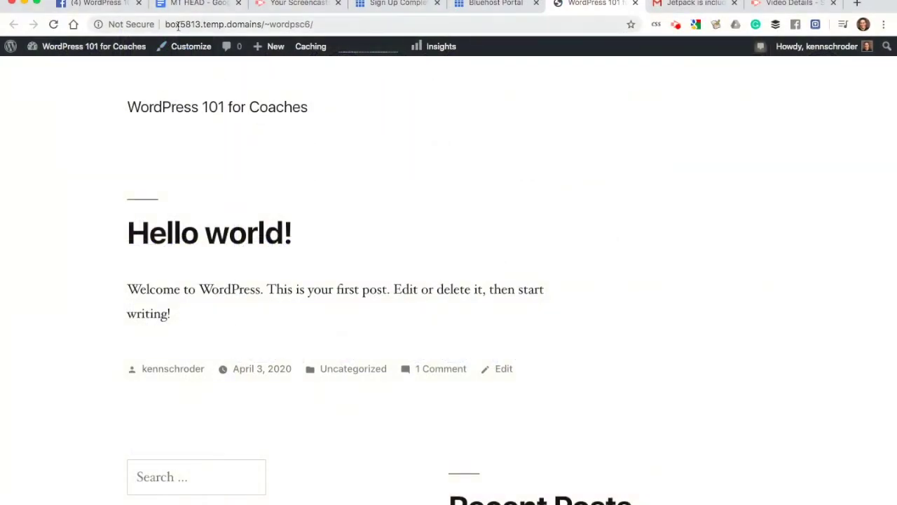
left_click(178, 25)
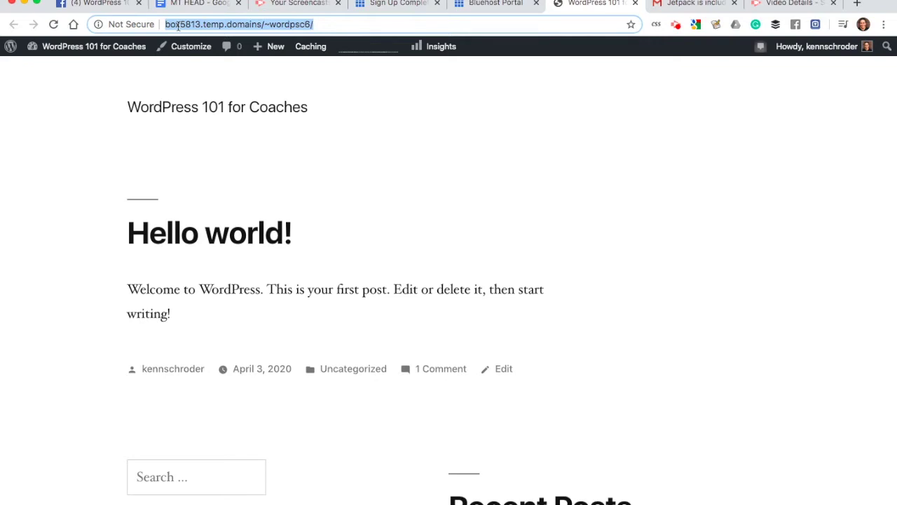
key("BackSpace")
type("/")
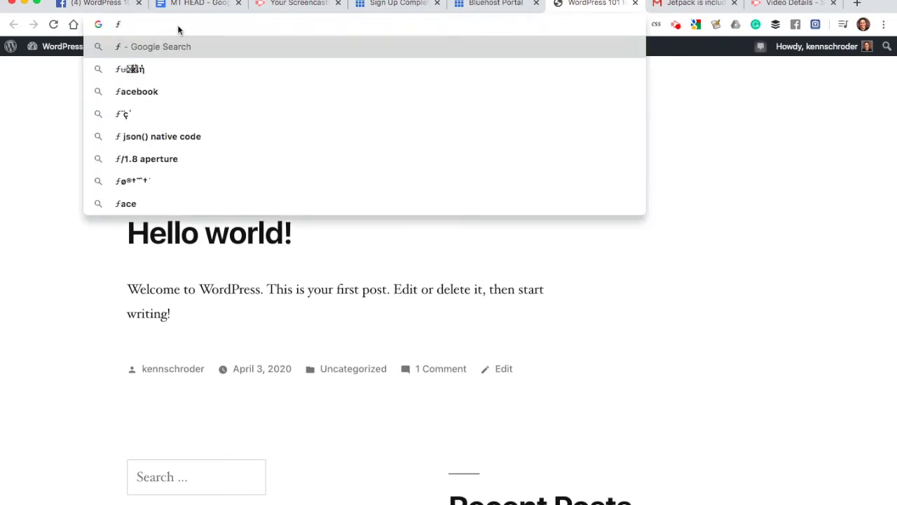
key("BackSpace")
left_click(45, 116)
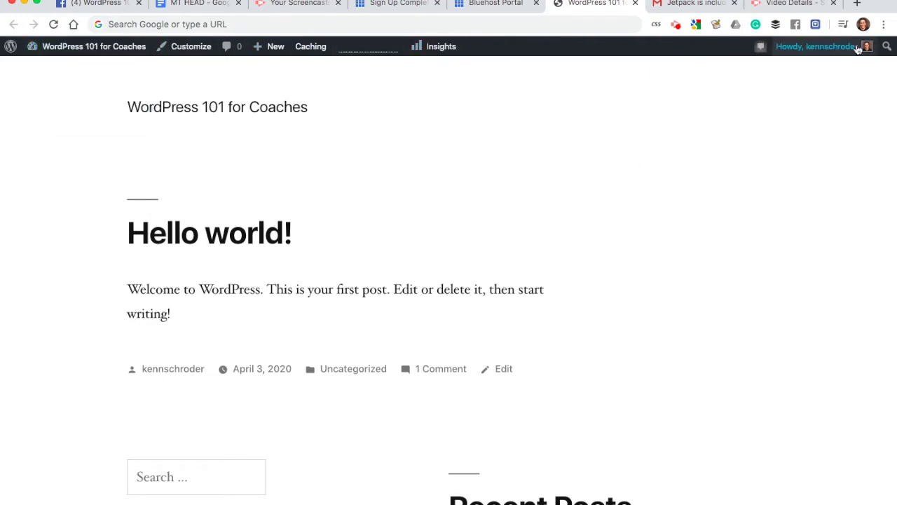
mouse_move(61, 52)
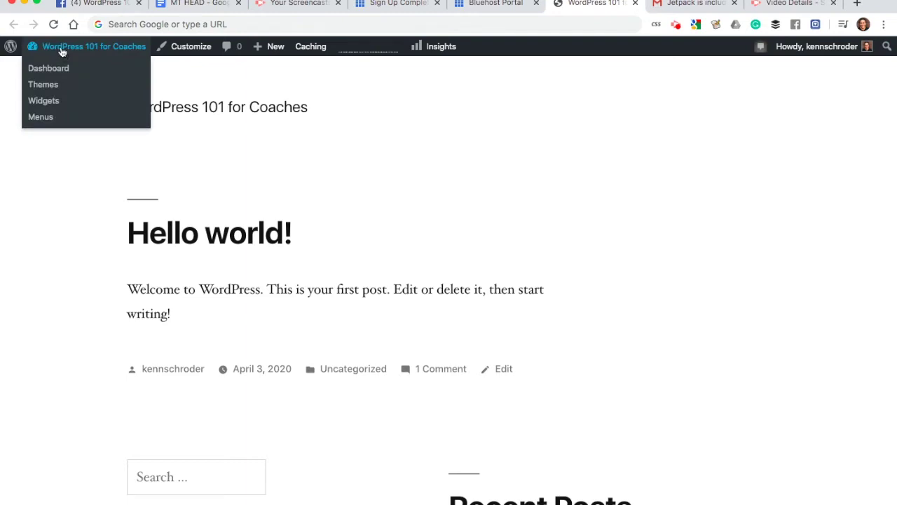
left_click(81, 48)
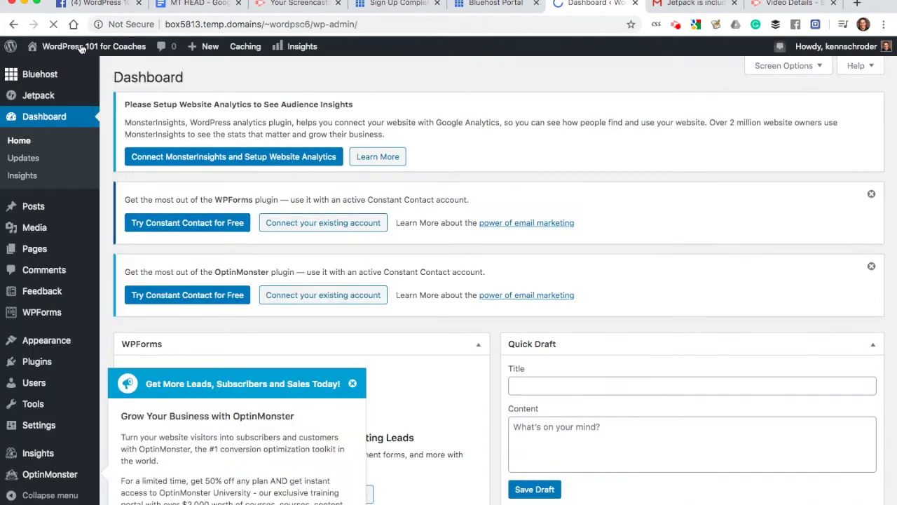
left_click(354, 385)
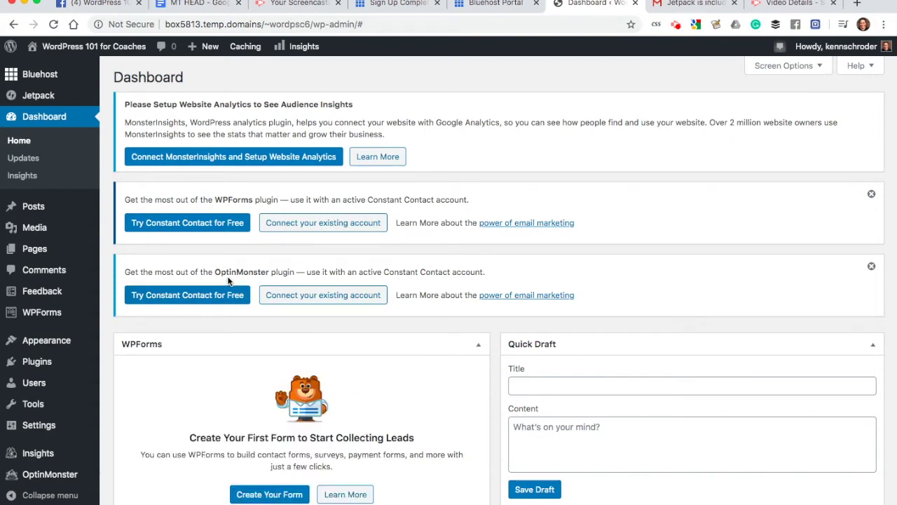
mouse_move(84, 54)
left_click_drag(184, 78, 120, 77)
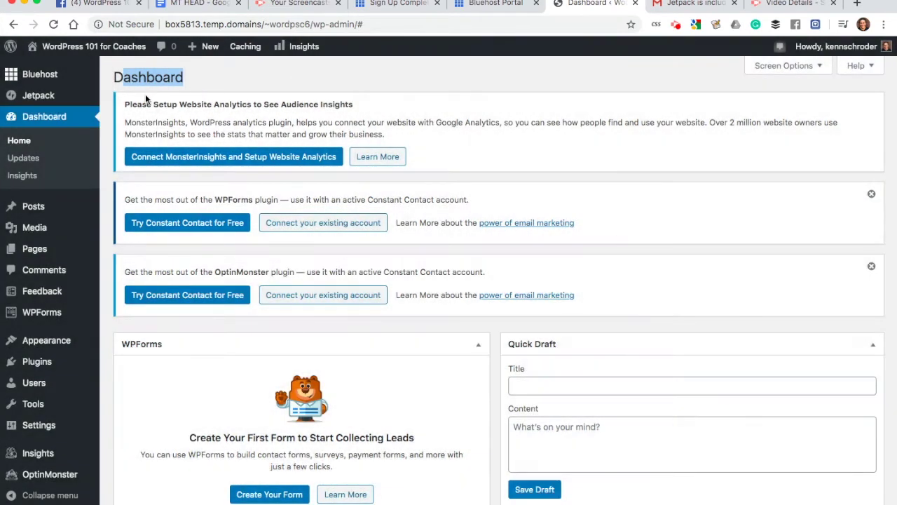
left_click(89, 49)
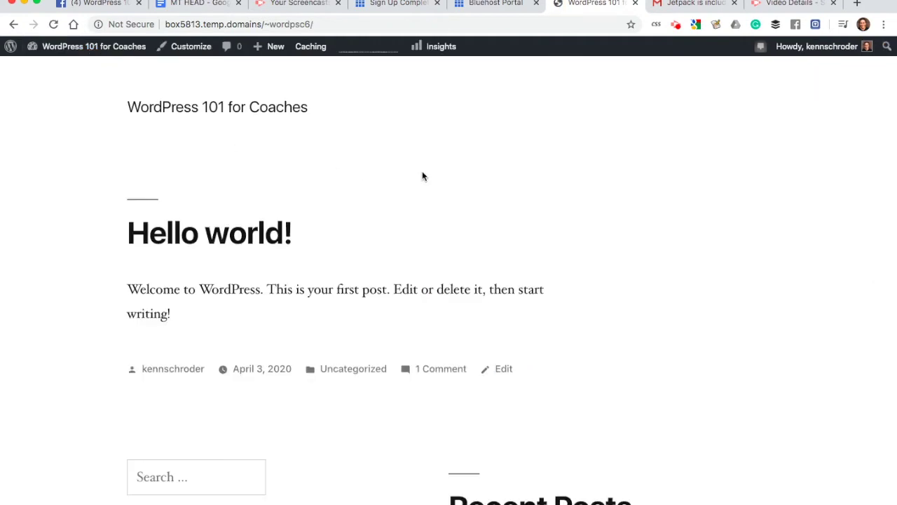
scroll(417, 204, "down", 8)
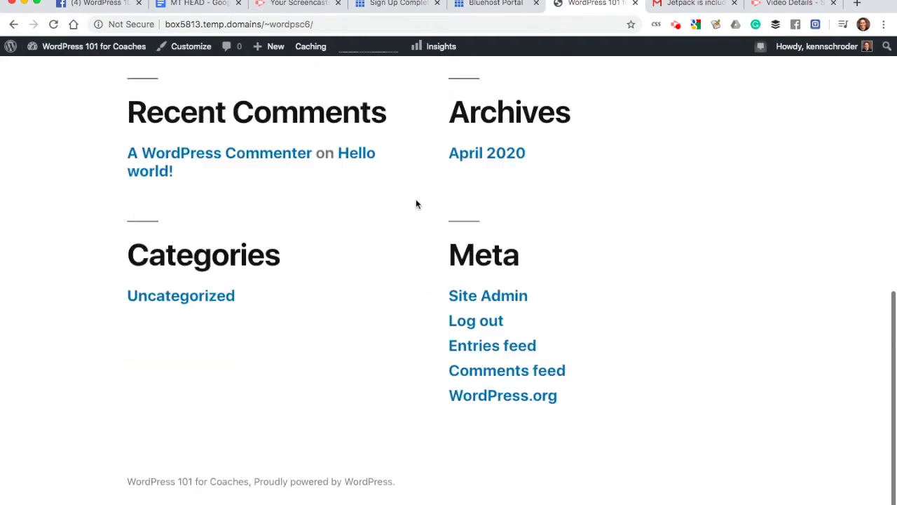
scroll(416, 204, "up", 5)
scroll(416, 204, "up", 3)
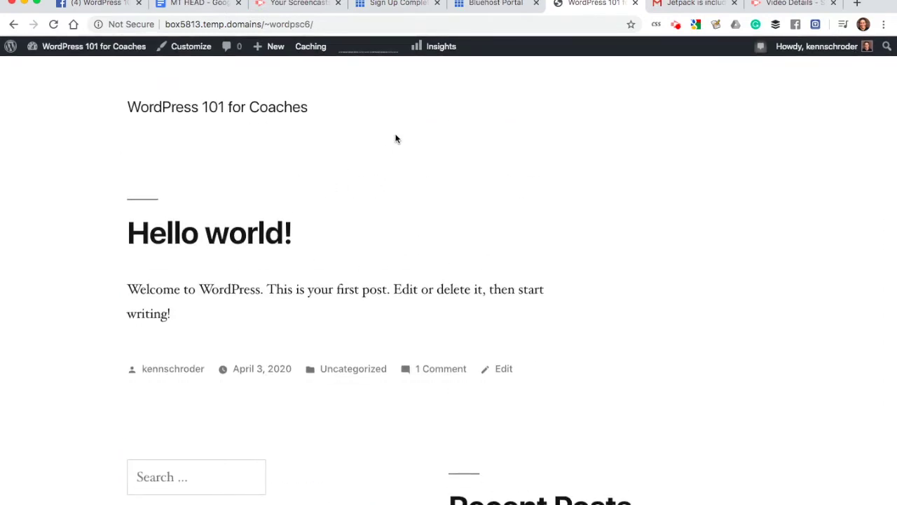
scroll(274, 226, "down", 4)
scroll(281, 227, "up", 4)
mouse_move(94, 47)
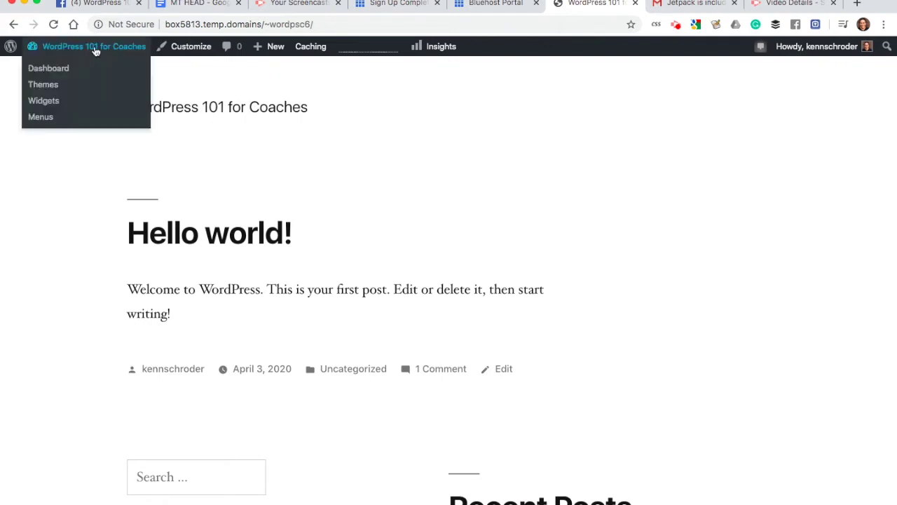
Step: Collapse the WPForms, Quick Draft, OptinMonster and WordPress Events and News dashboard boxes
left_click(52, 70)
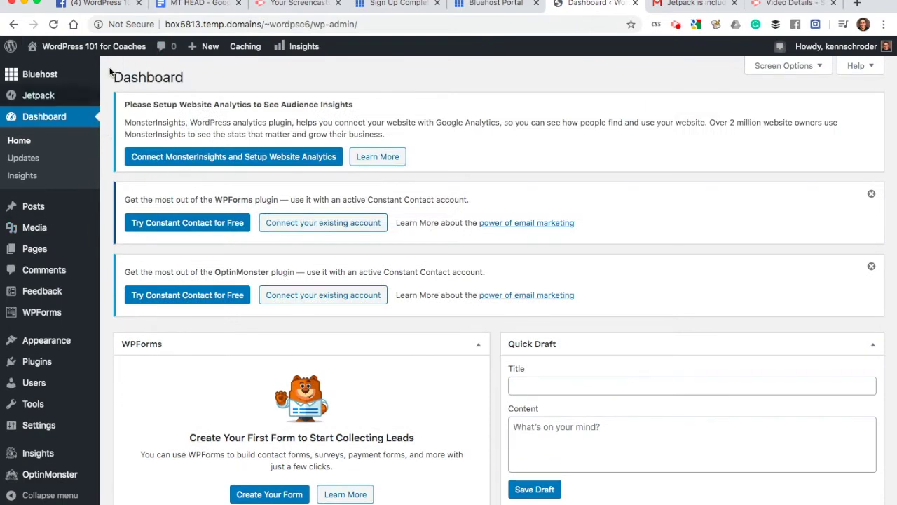
mouse_move(112, 51)
left_click(478, 344)
left_click(872, 344)
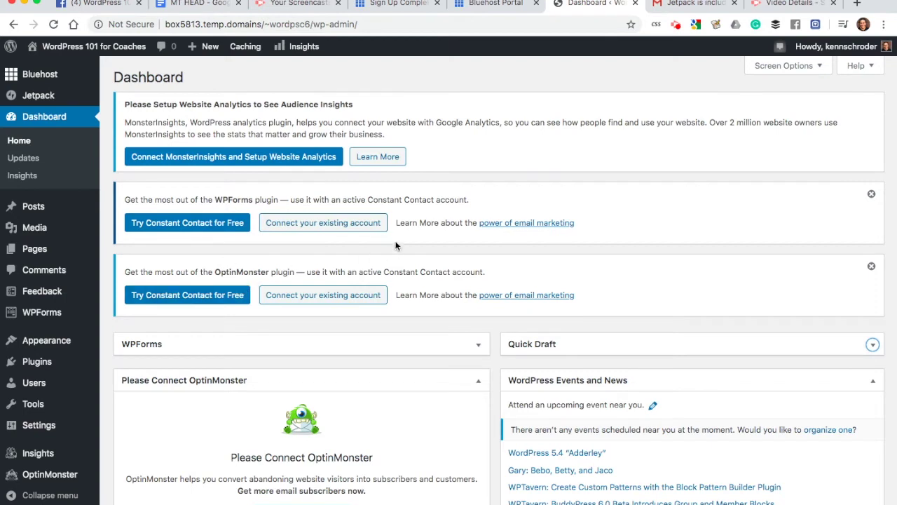
scroll(409, 227, "down", 1)
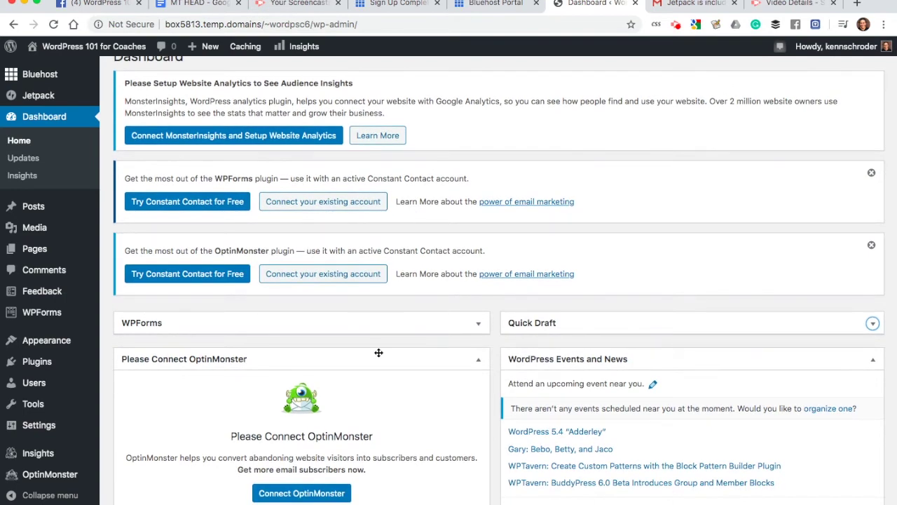
left_click(479, 358)
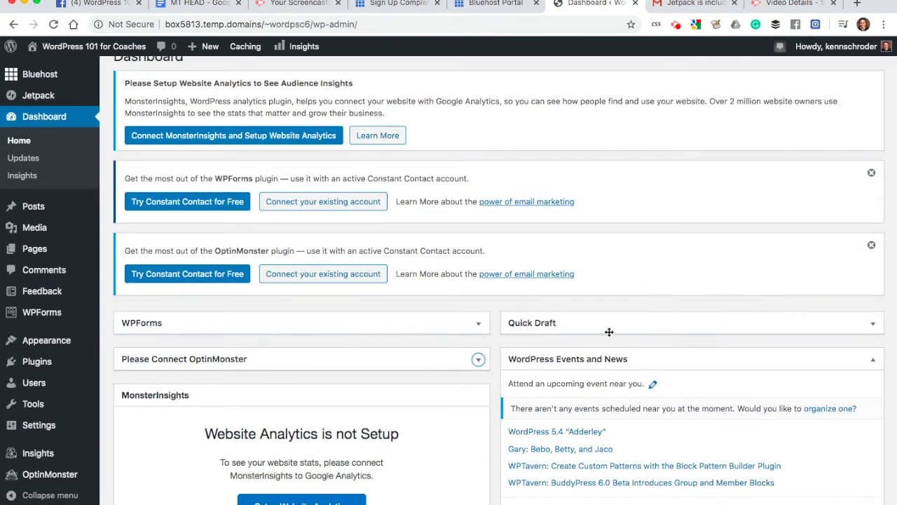
left_click(872, 323)
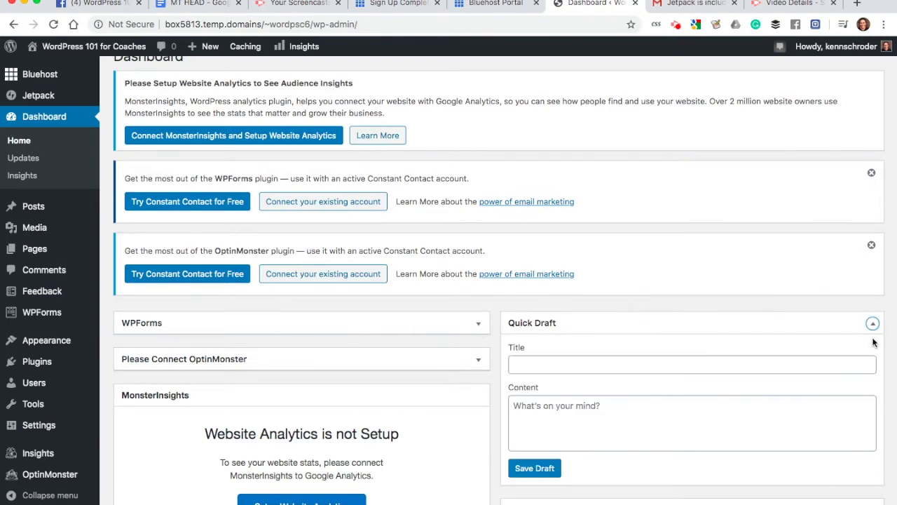
left_click(872, 323)
left_click(873, 359)
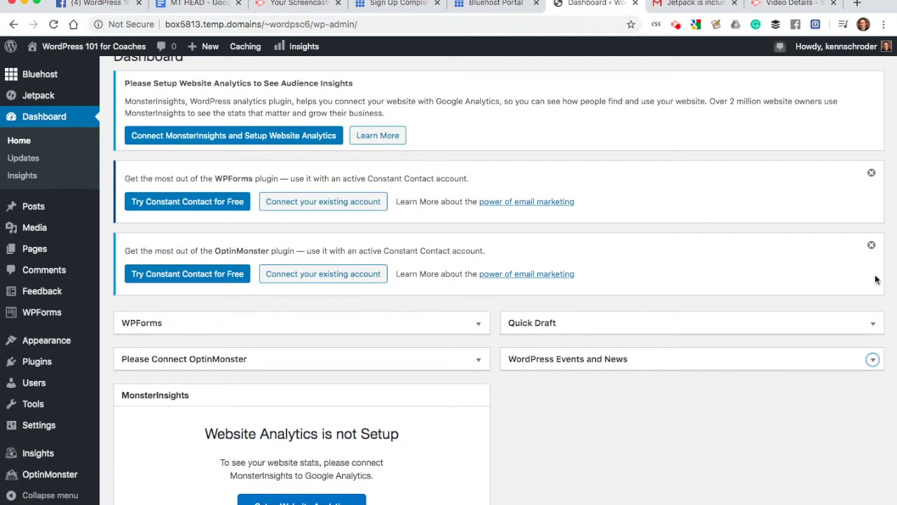
Step: Dismiss the OptinMonster and WPForms Constant Contact notices and collapse the Site Health Status box
left_click(871, 245)
left_click(871, 173)
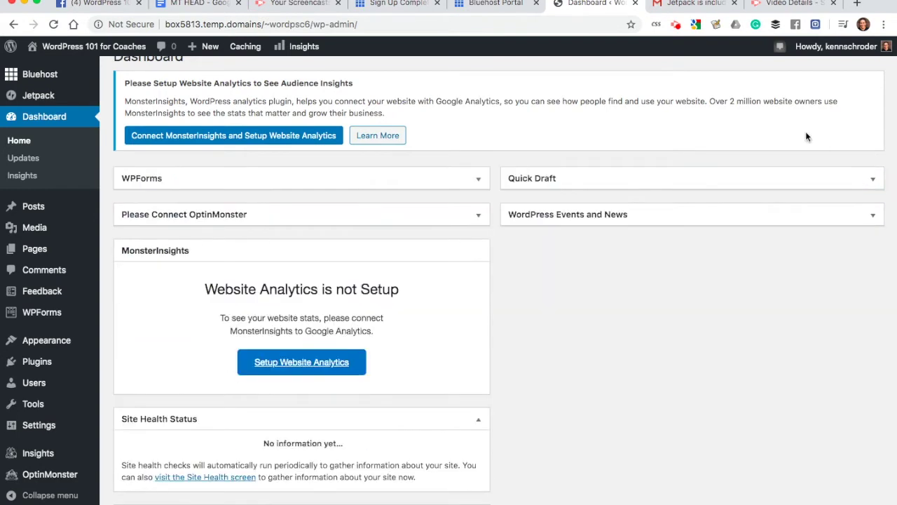
scroll(202, 162, "up", 1)
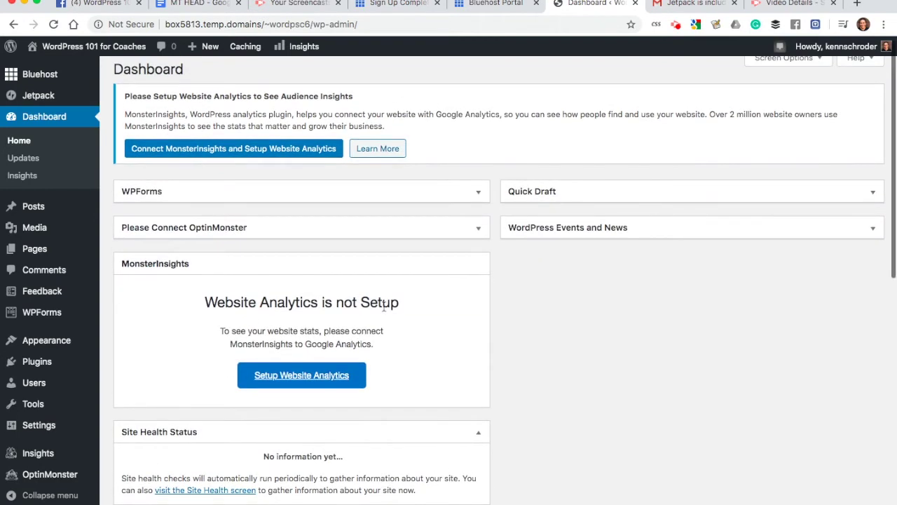
left_click(478, 432)
scroll(478, 432, "up", 1)
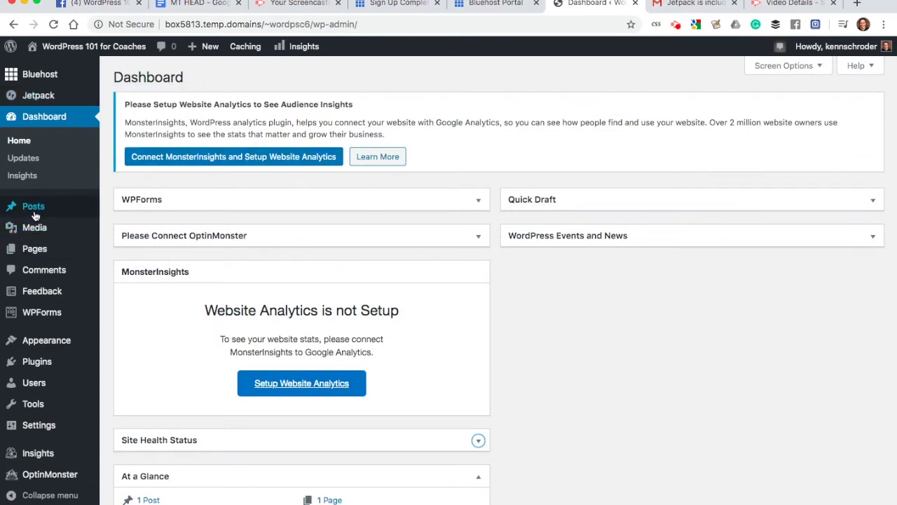
Step: Go to Appearance > Themes to see the five installed themes
mouse_move(44, 435)
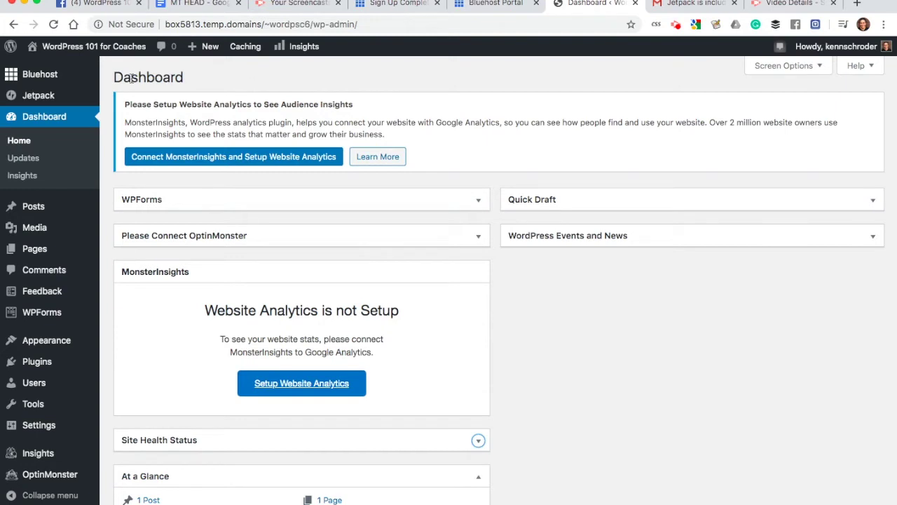
mouse_move(45, 342)
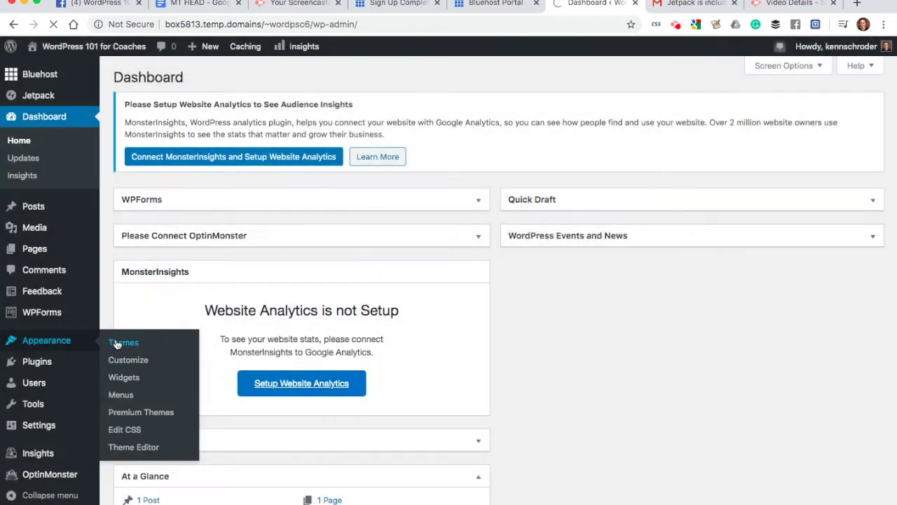
left_click(117, 344)
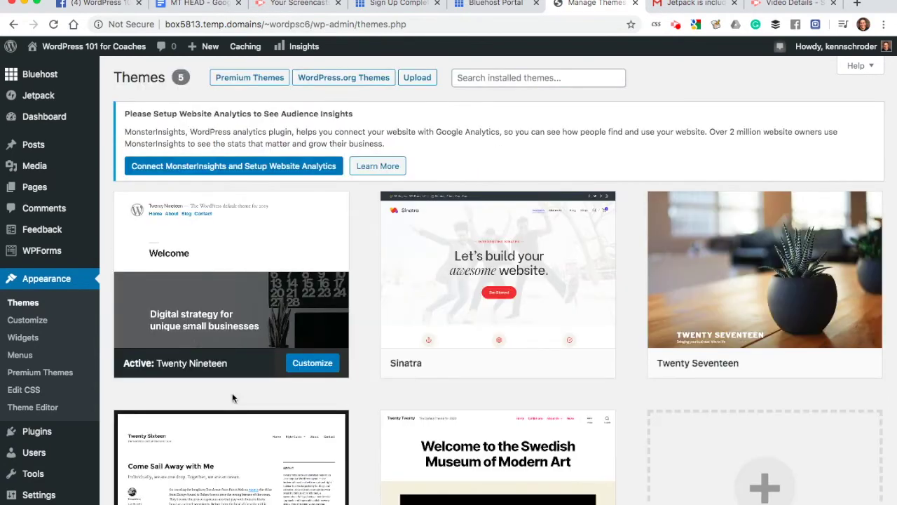
Step: Activate the Twenty Twenty theme and visit the live site from the admin bar
scroll(234, 399, "down", 3)
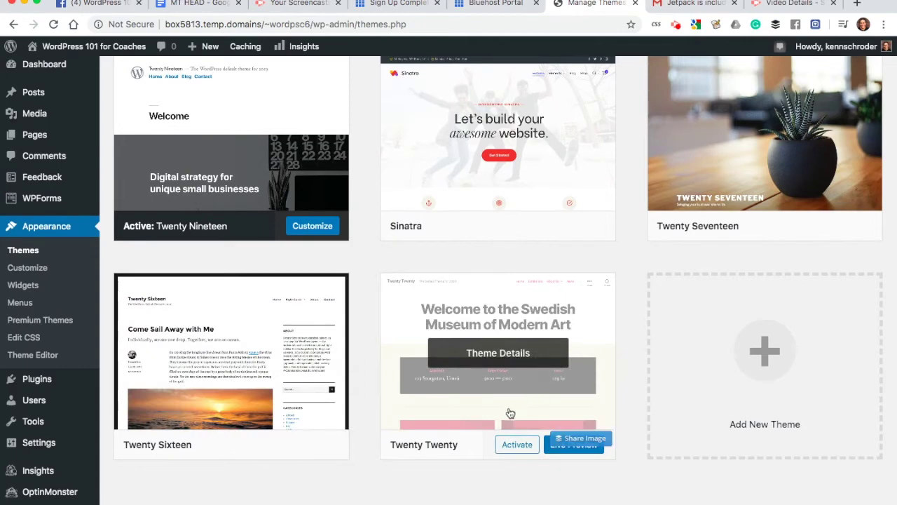
scroll(426, 445, "up", 2)
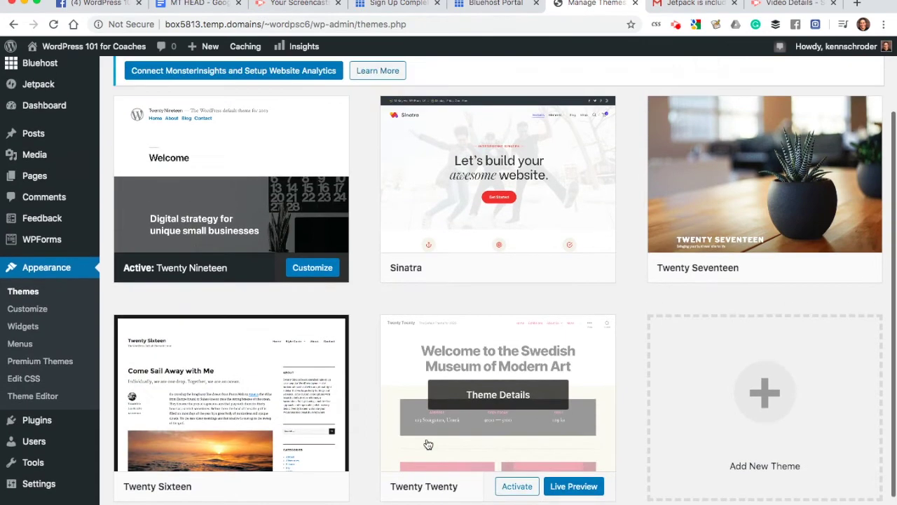
scroll(425, 452, "down", 1)
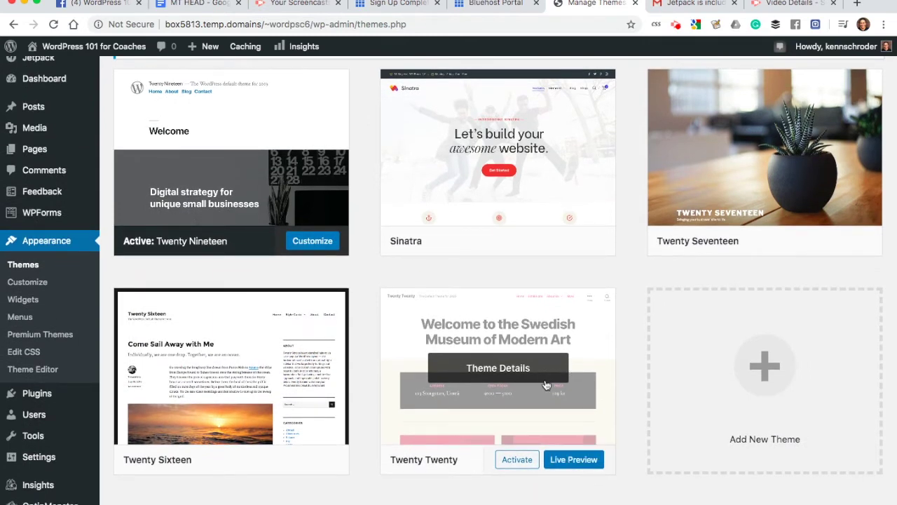
scroll(541, 361, "up", 3)
scroll(541, 361, "down", 4)
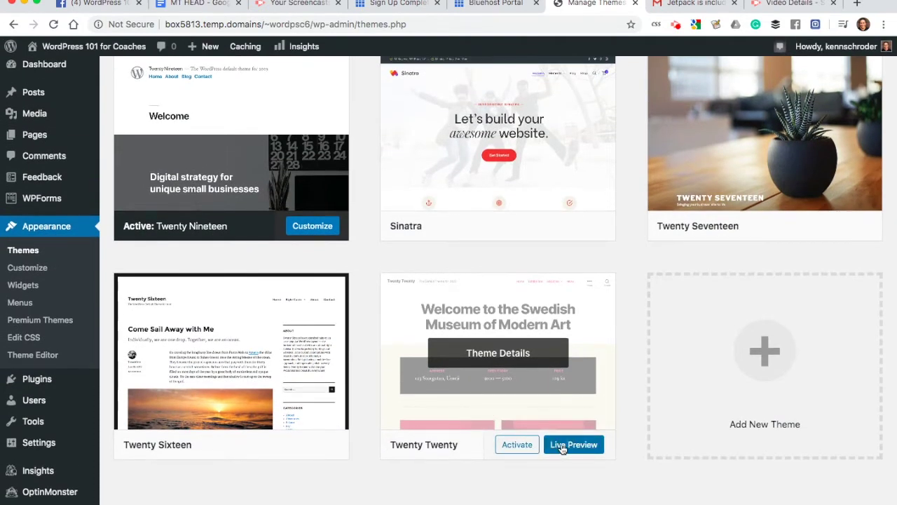
left_click(512, 446)
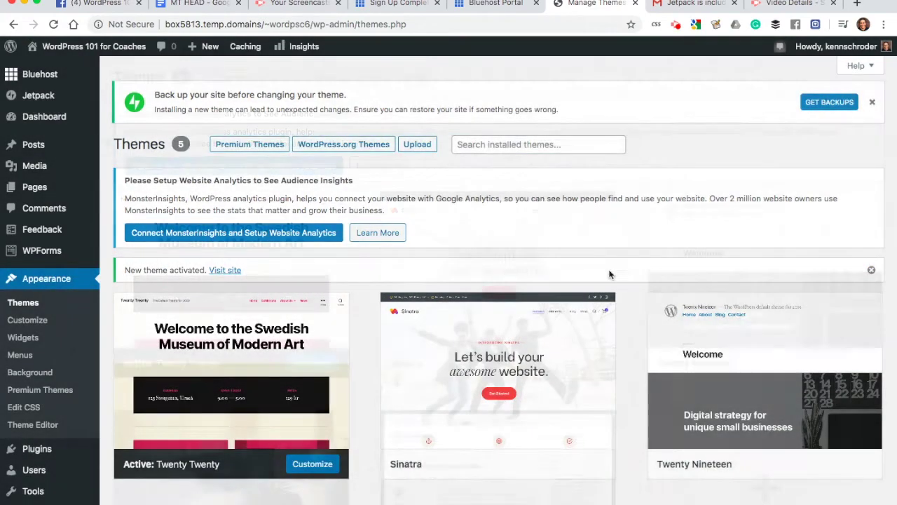
scroll(610, 271, "down", 3)
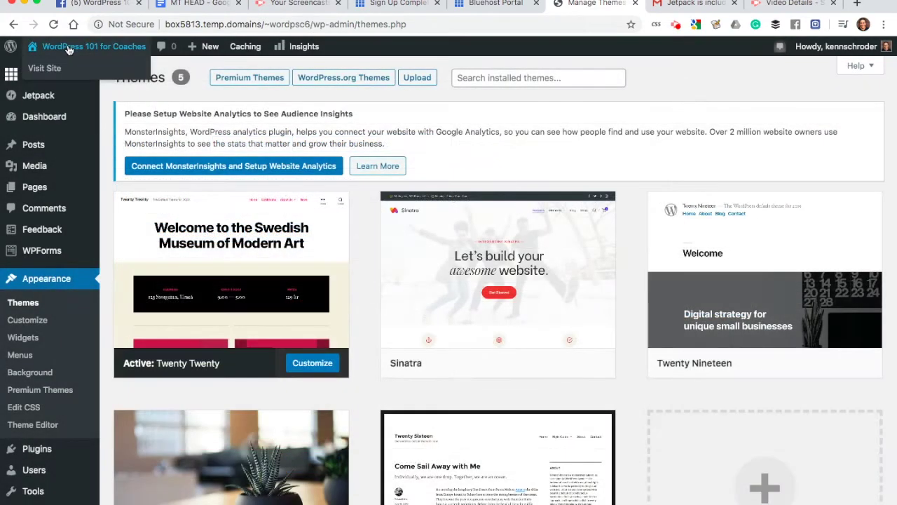
left_click(68, 49)
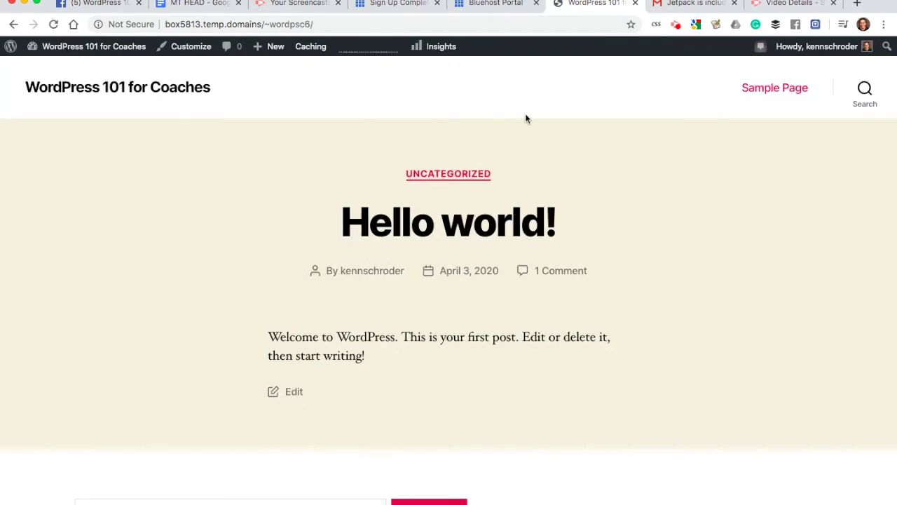
Step: Try the Twenty Twenty search overlay on the front page, then return to the admin Dashboard
scroll(502, 107, "down", 1)
scroll(501, 106, "up", 1)
left_click(867, 92)
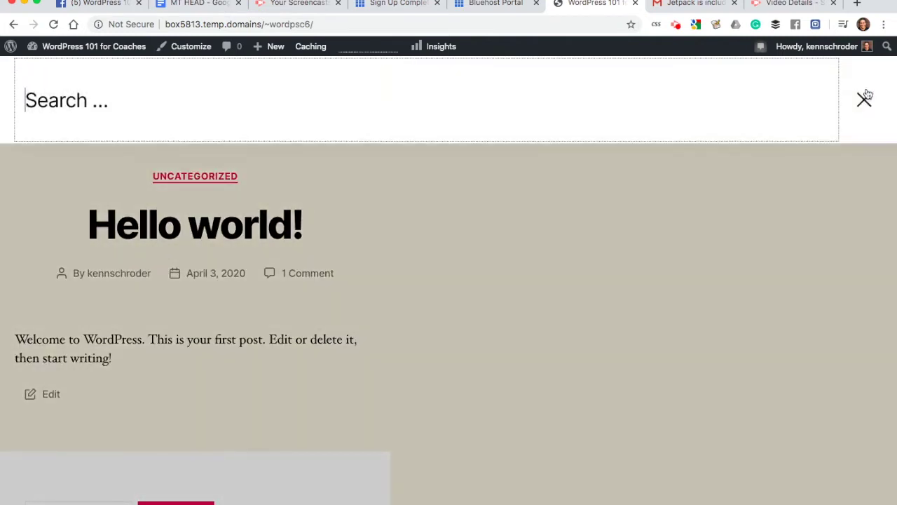
left_click(865, 100)
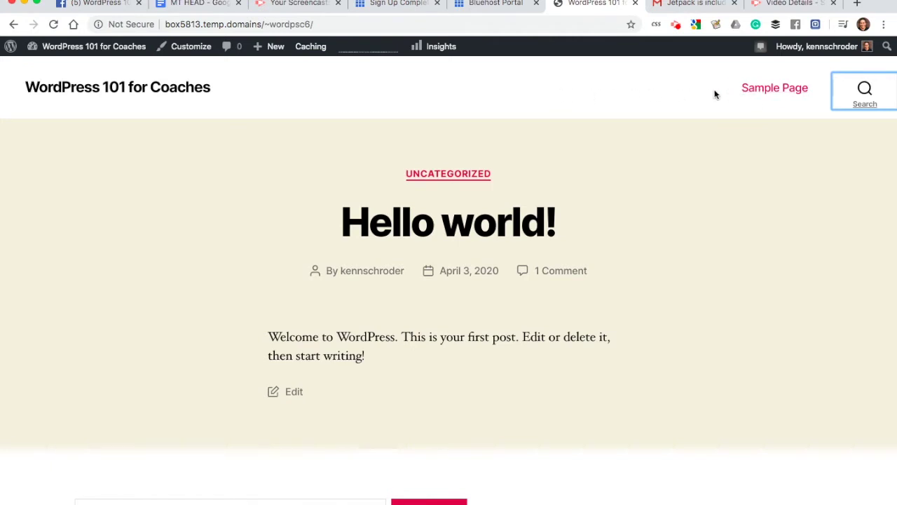
scroll(594, 244, "down", 3)
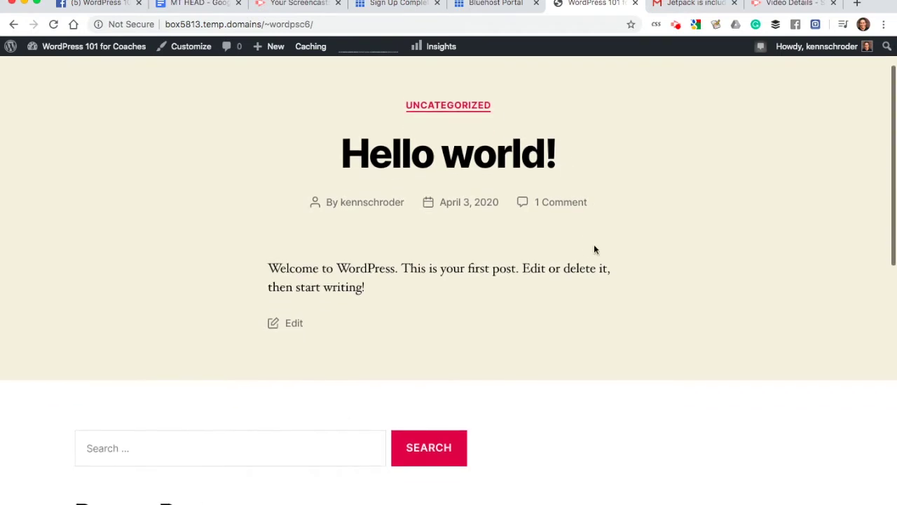
scroll(594, 244, "up", 3)
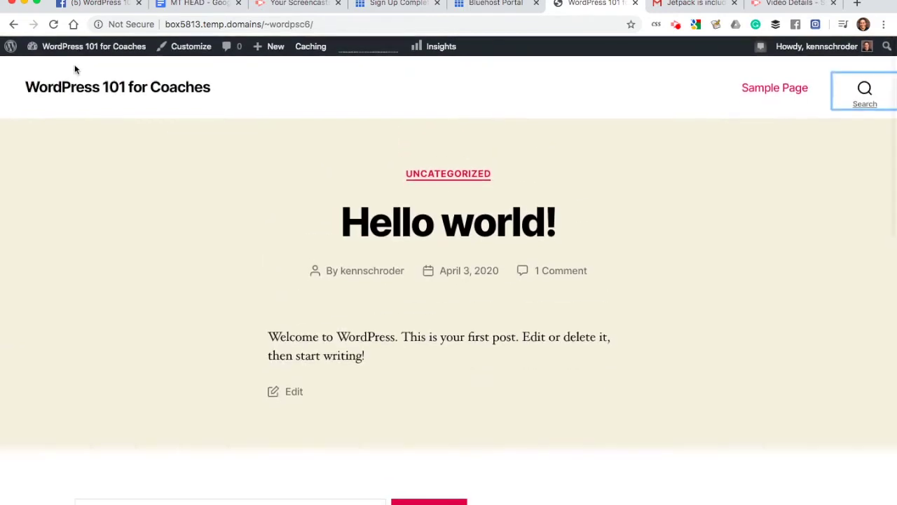
mouse_move(66, 47)
left_click(52, 71)
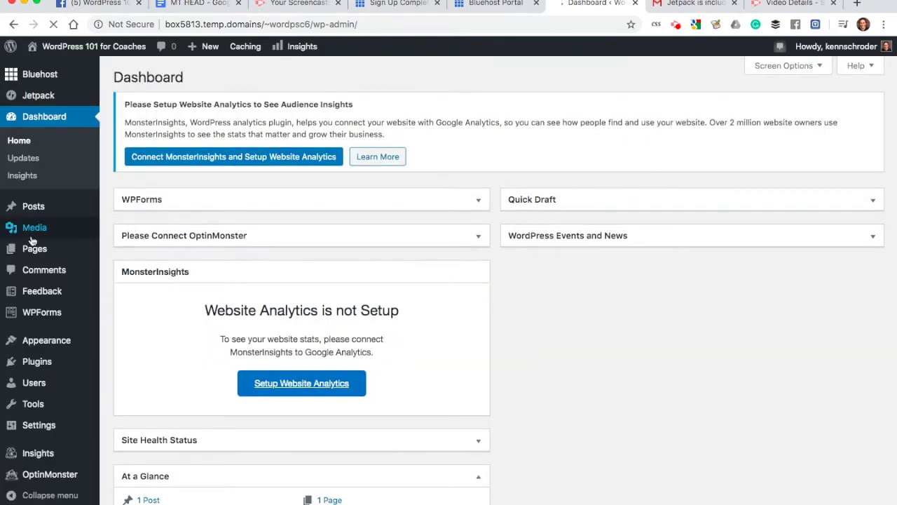
Step: Use Pages > Add New to open a blank page in the block editor
mouse_move(31, 241)
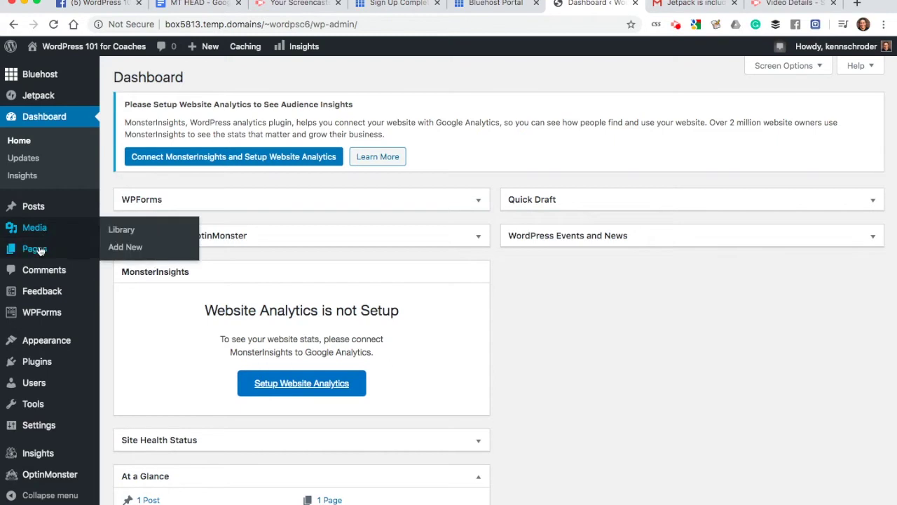
left_click(39, 252)
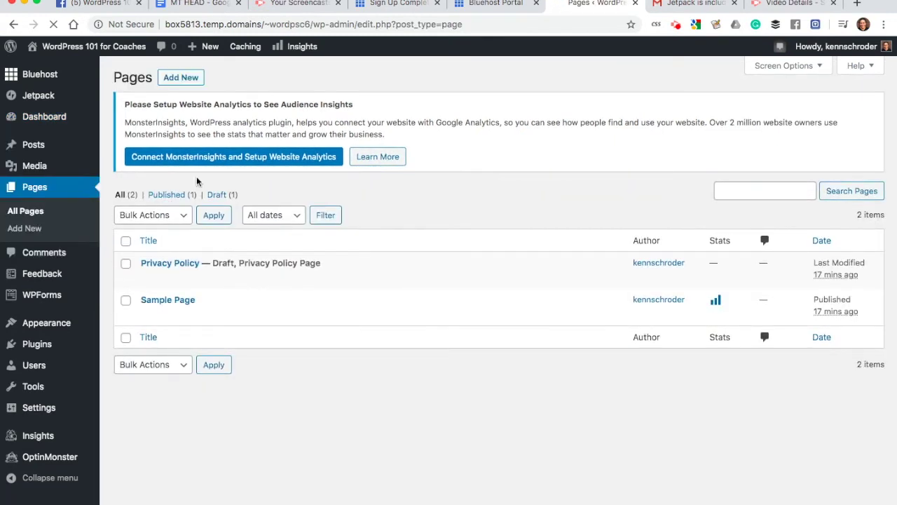
left_click(180, 78)
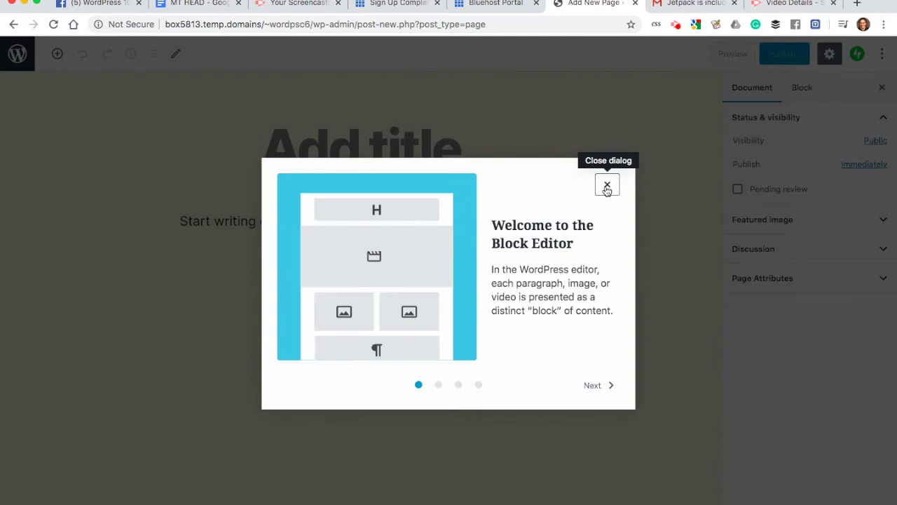
Step: Dismiss the welcome guide and title the page 'Web Coaching'
left_click(607, 185)
left_click(296, 152)
type("Coaching")
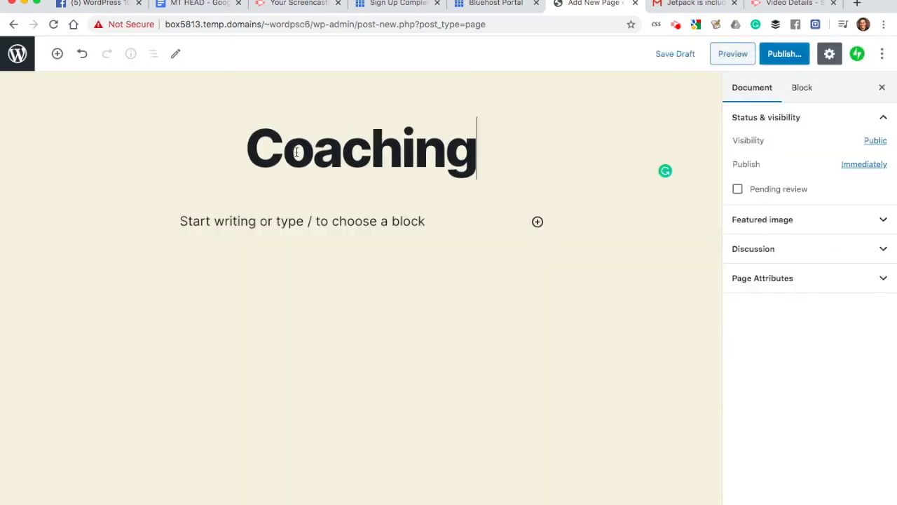
key("Home")
type("Relat")
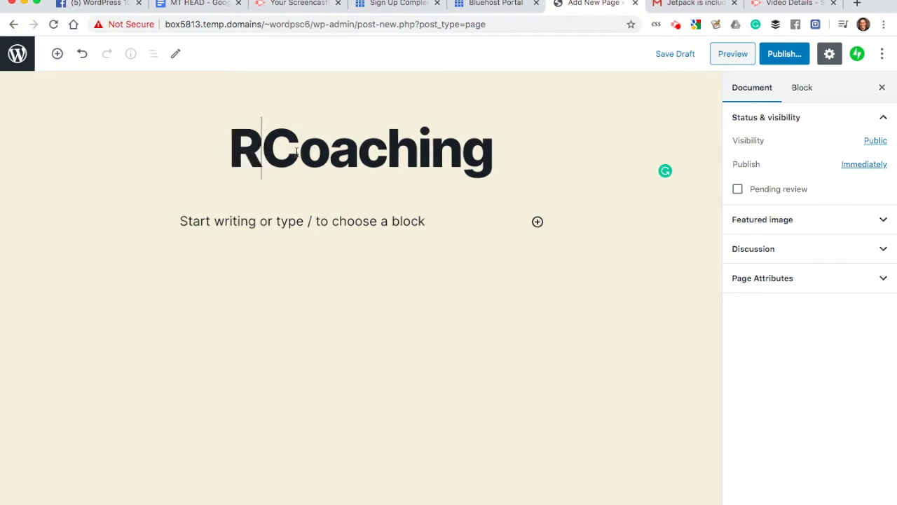
type("ion")
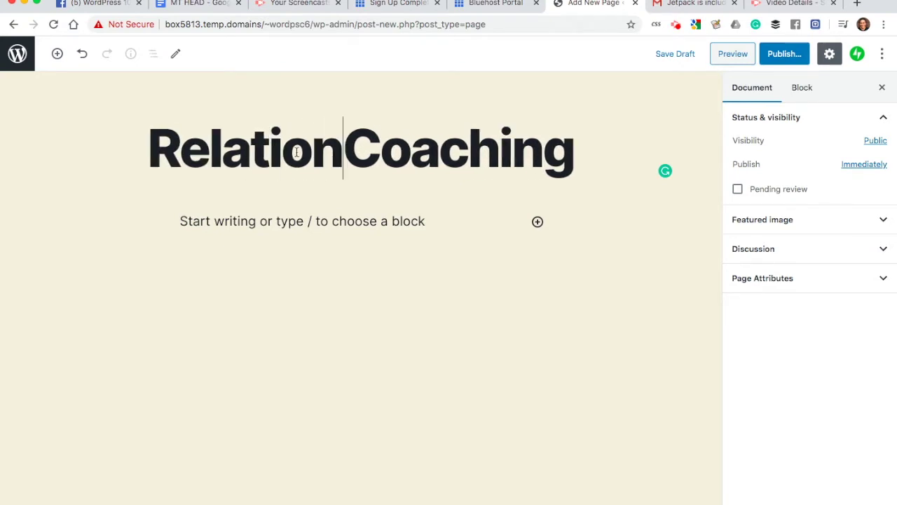
type("hip")
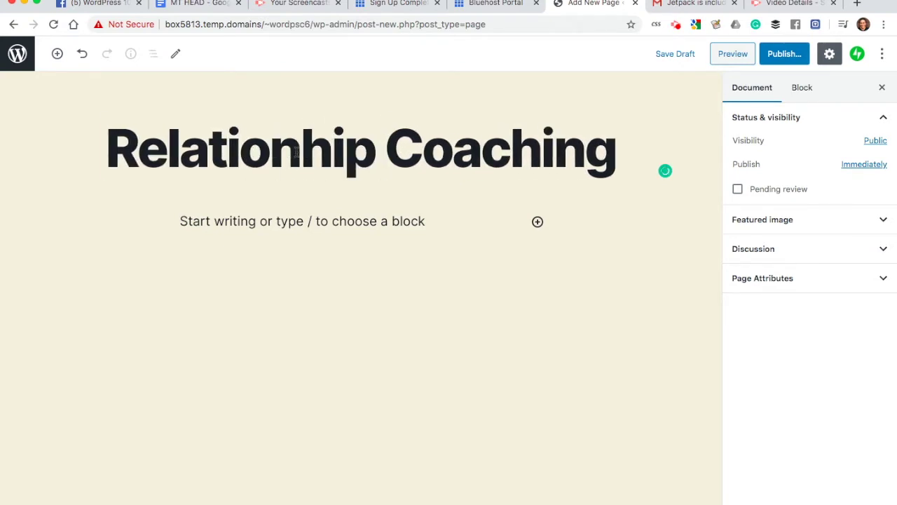
key("super+BackSpace")
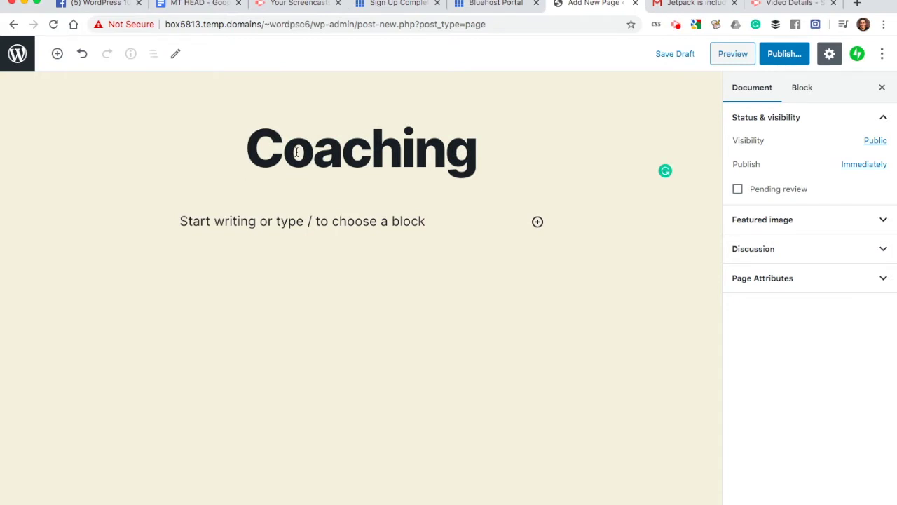
double_click(296, 153)
left_click(297, 153)
double_click(297, 153)
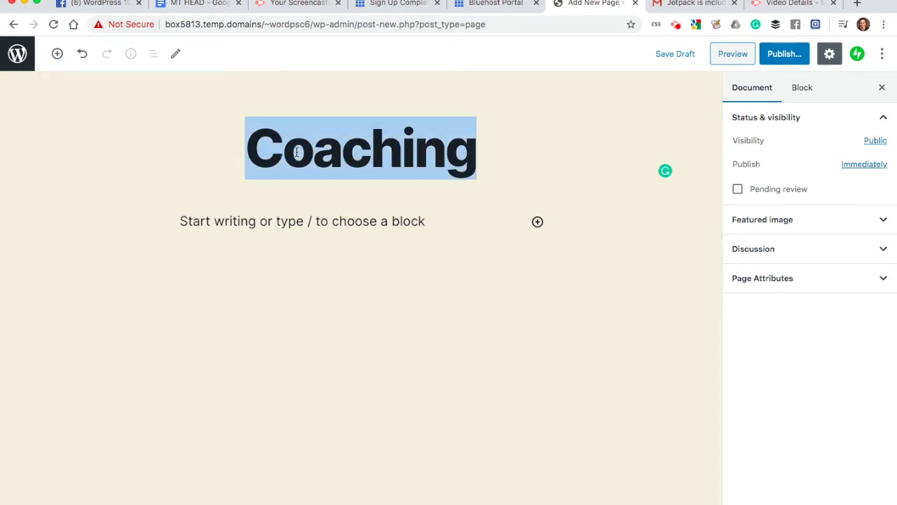
key("Left")
type("Web")
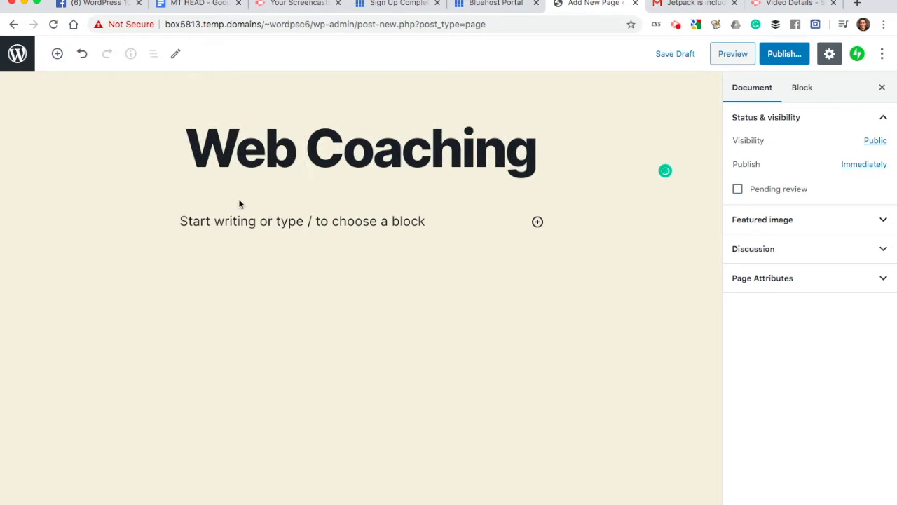
Step: Insert three lorem ipsum paragraphs into the body using the 'snip lorem' snippet
left_click(218, 222)
key("alt+space")
type("ni")
key("BackSpace")
key("BackSpace")
type("snip lorem")
key("Return")
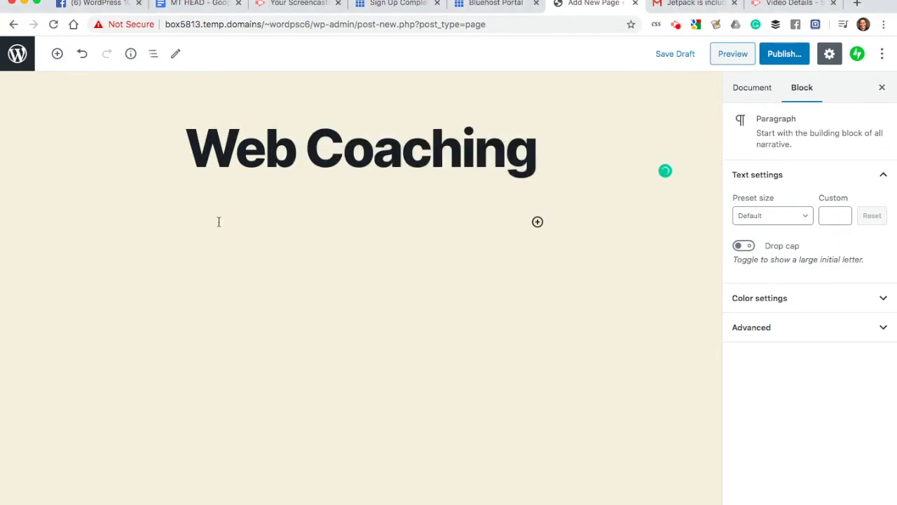
left_click(223, 225)
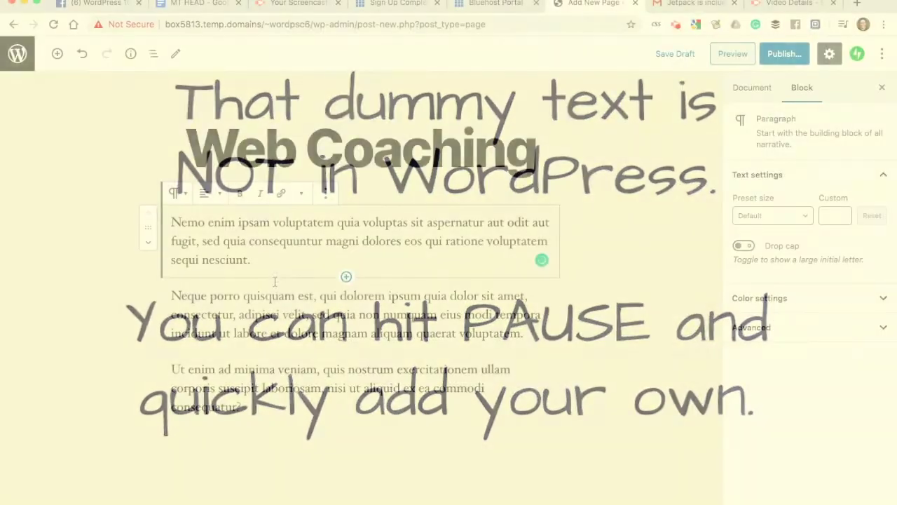
Step: Move the 'Ut enim' paragraph above the 'Neque porro' paragraph
left_click(287, 140)
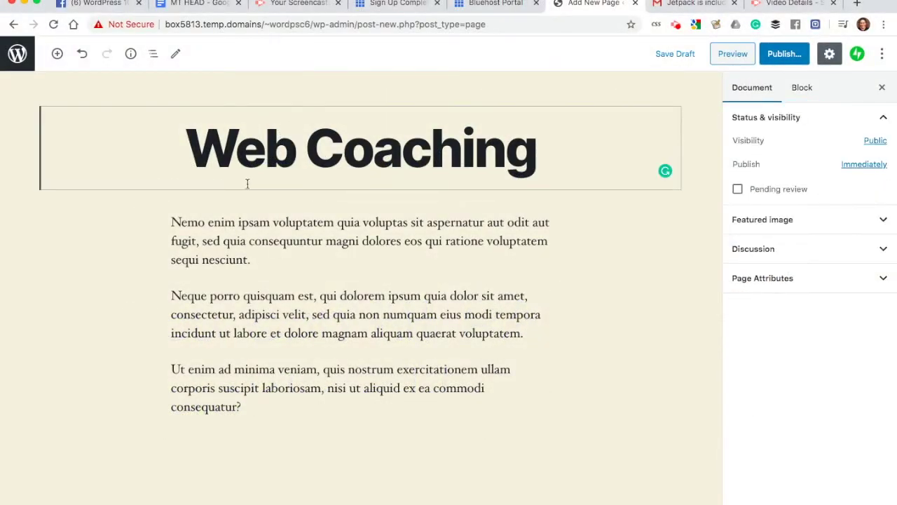
left_click(210, 240)
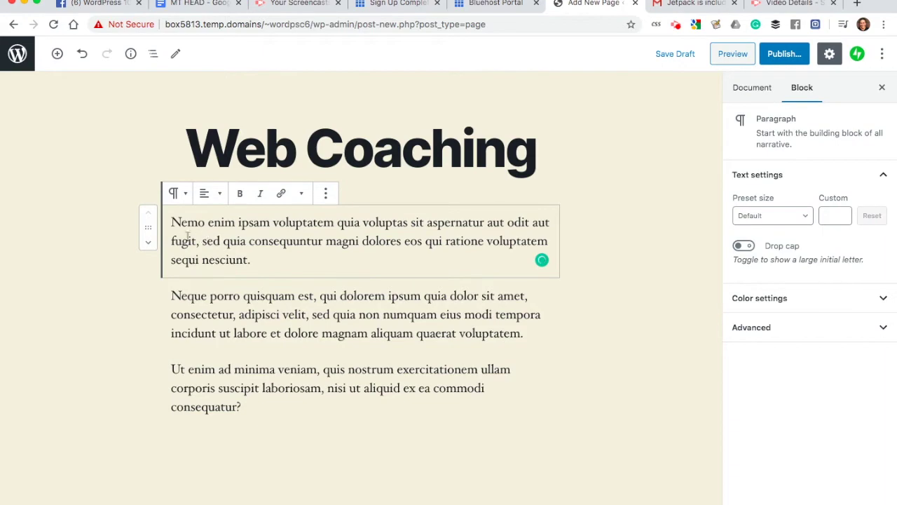
left_click_drag(148, 227, 144, 208)
left_click(199, 309)
left_click(373, 305)
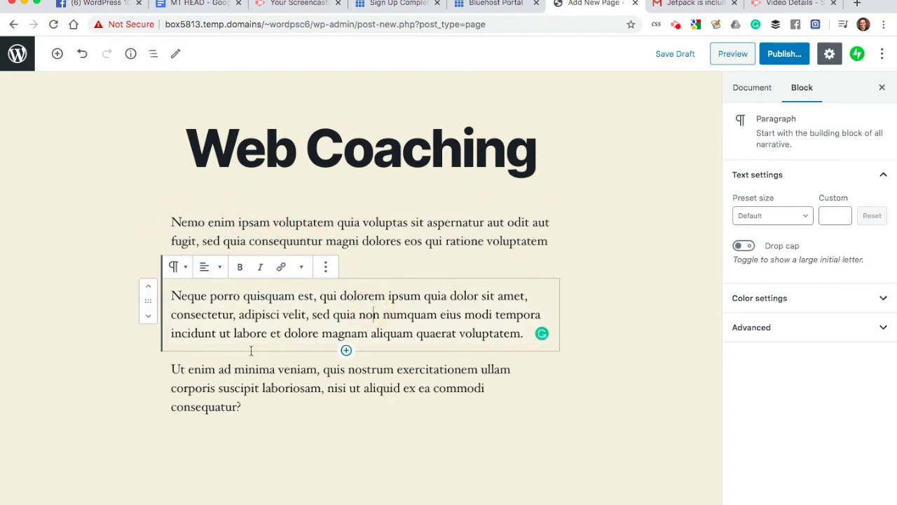
left_click(195, 384)
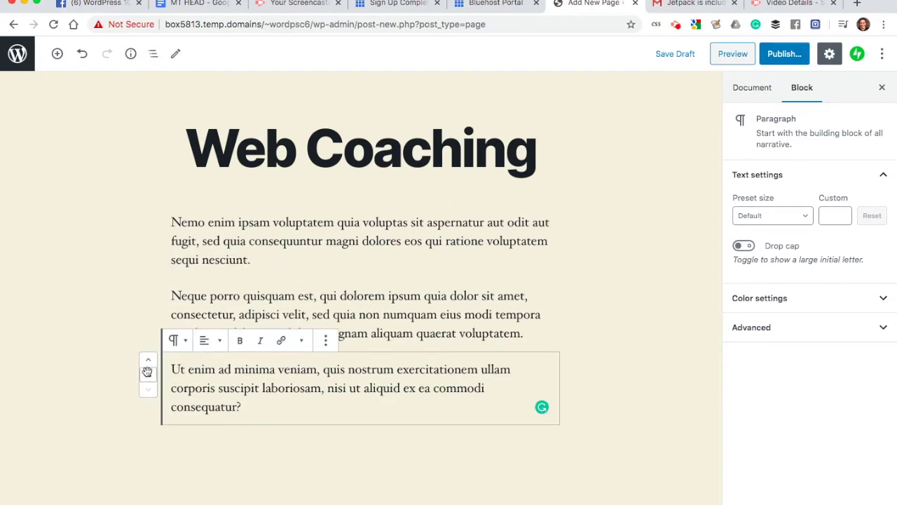
left_click_drag(148, 371, 163, 212)
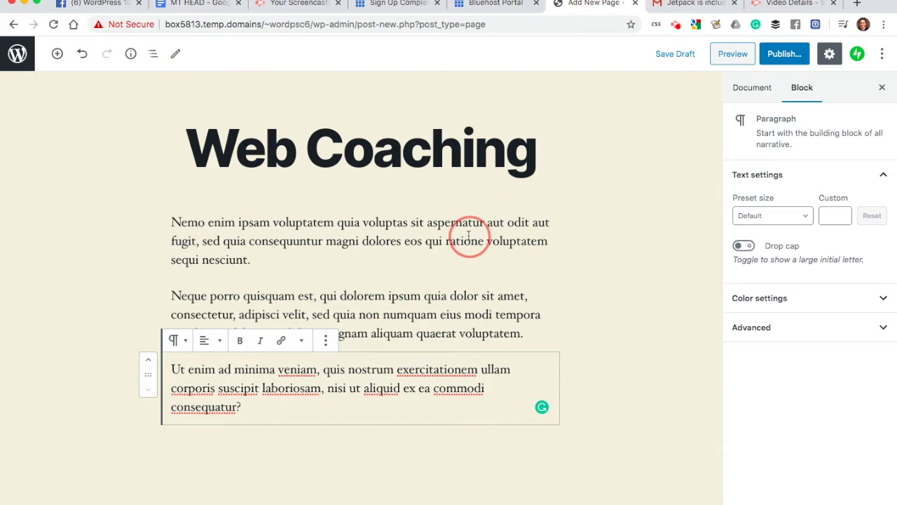
Step: Group the three placeholder paragraphs into a single block
left_click(426, 242)
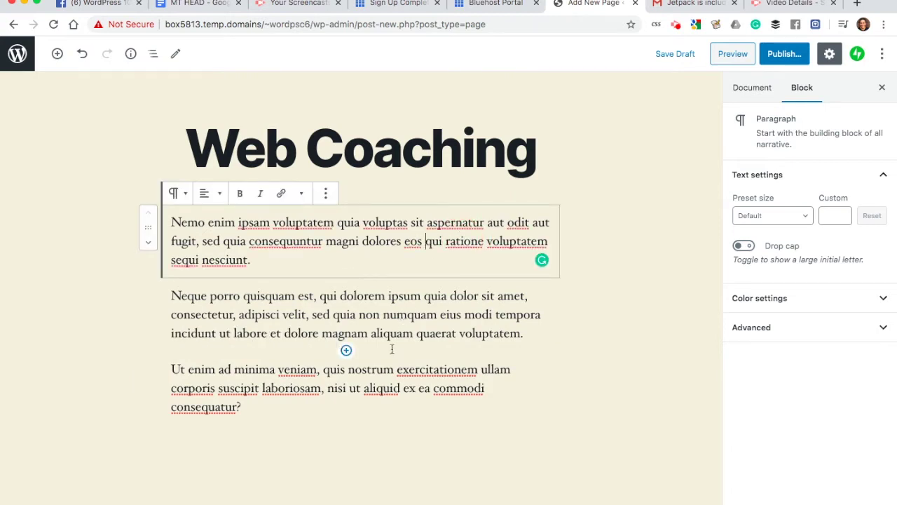
left_click(391, 370, "shift")
right_click(527, 257)
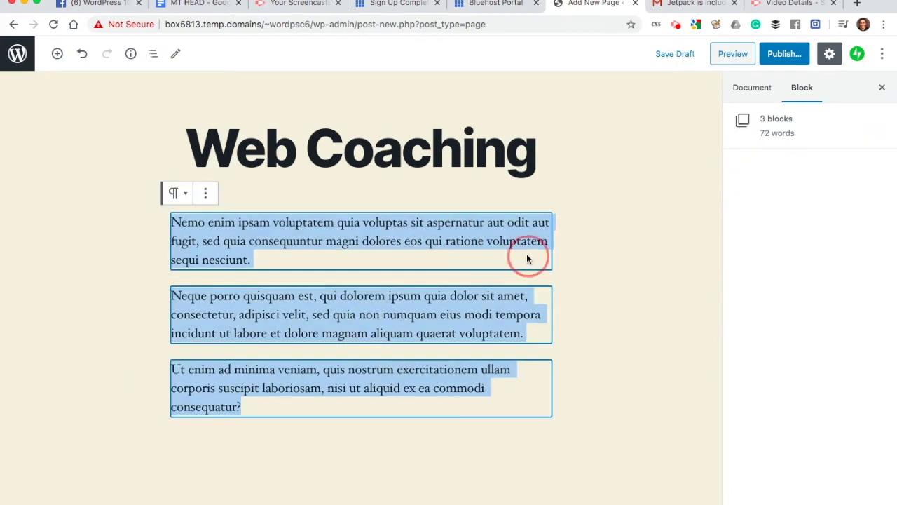
left_click(205, 193)
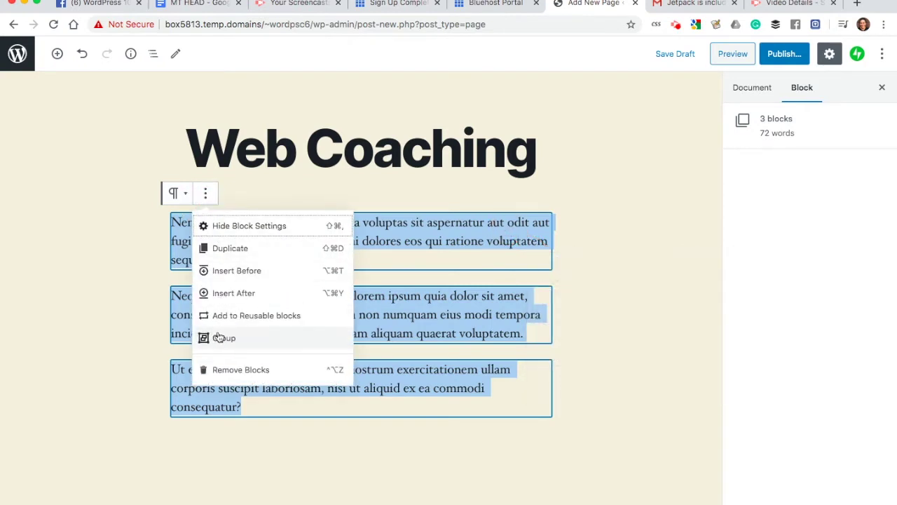
left_click(219, 339)
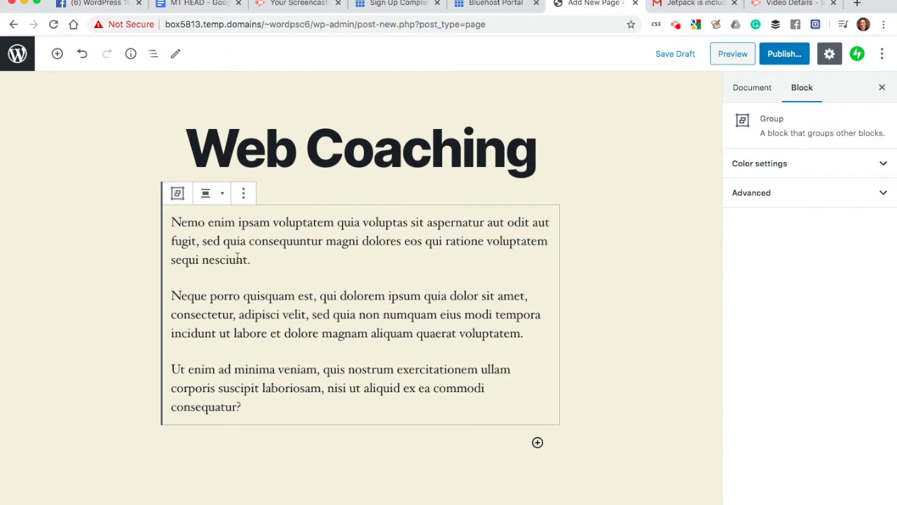
Step: Step through the first, second and third paragraphs to check their text
left_click_drag(252, 260, 176, 224)
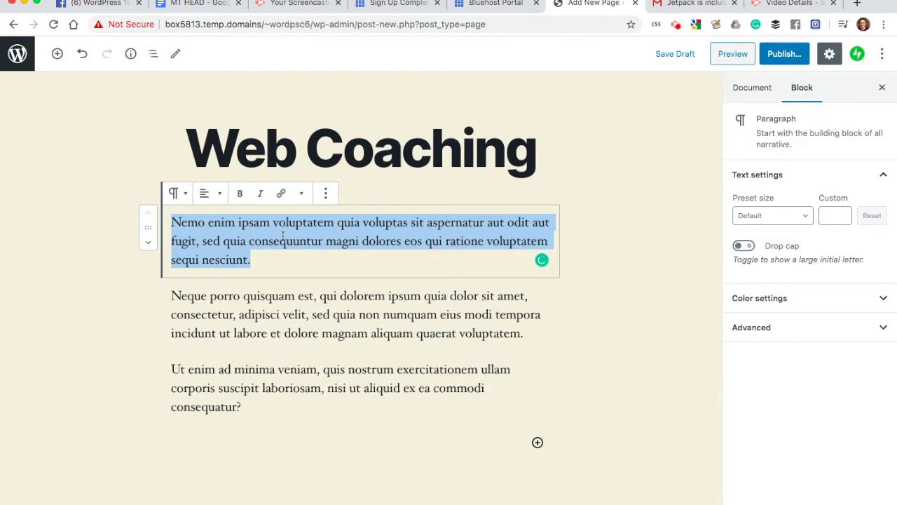
left_click(284, 235)
left_click(236, 314)
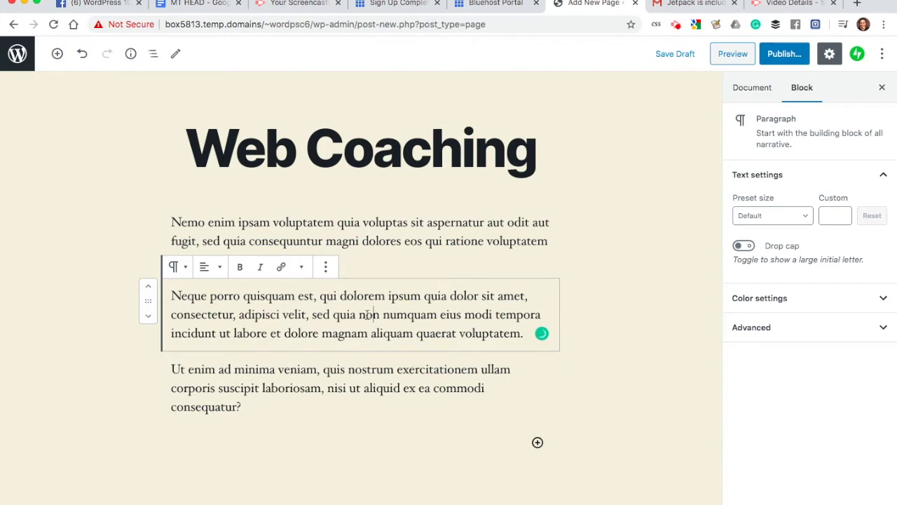
left_click(193, 382)
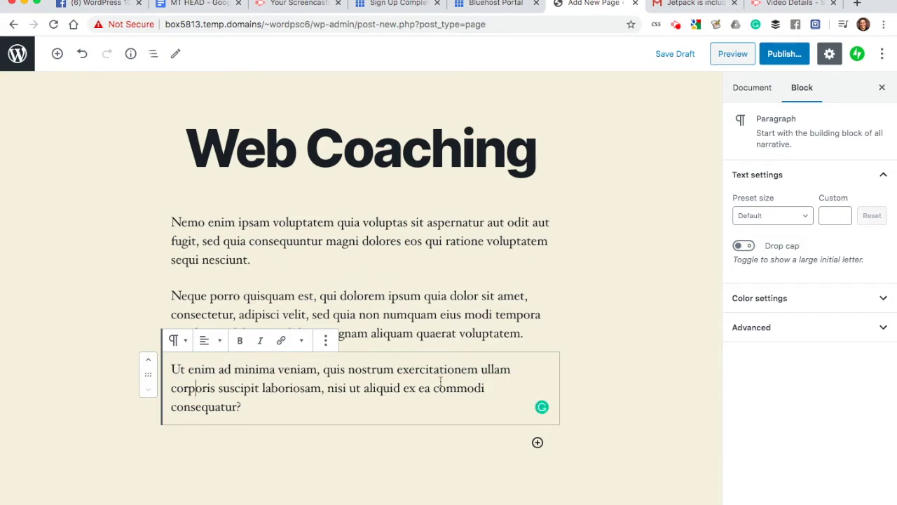
left_click(395, 253)
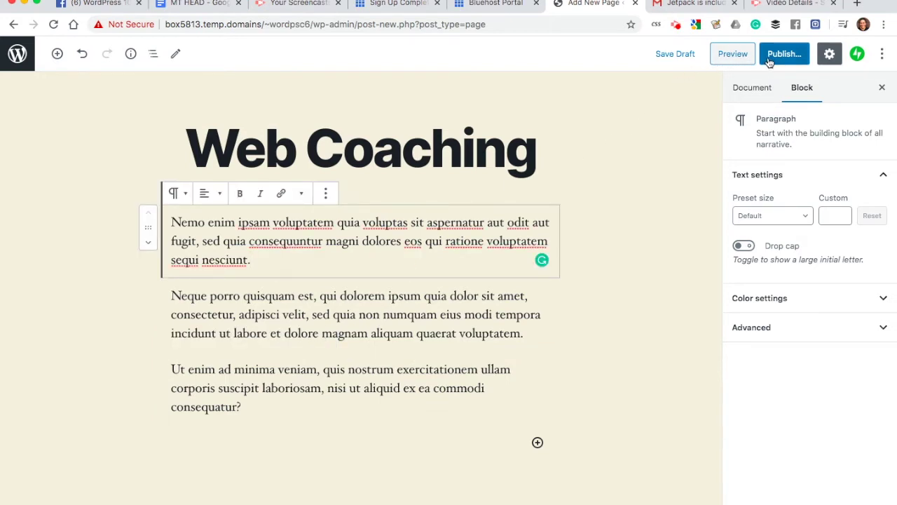
Step: Publish the Web Coaching page, then go back to Pages and begin a new untitled page
left_click(769, 62)
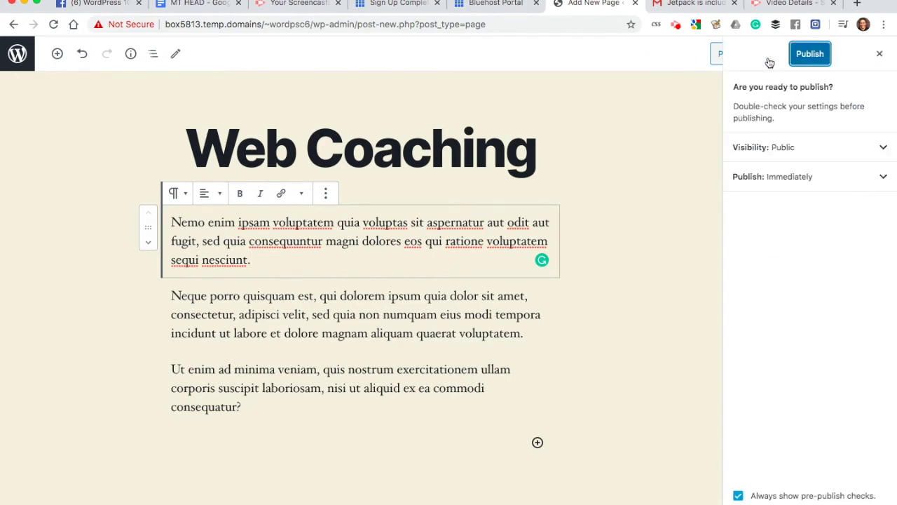
left_click(809, 53)
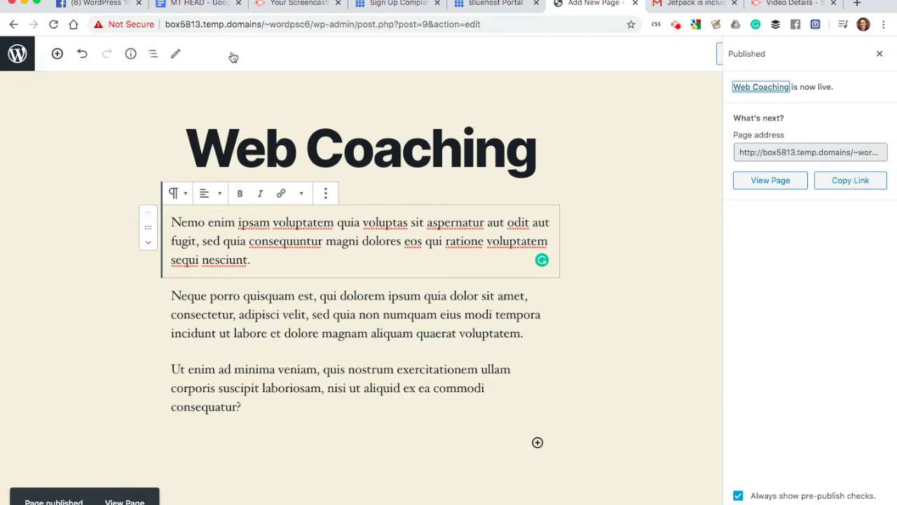
left_click(880, 56)
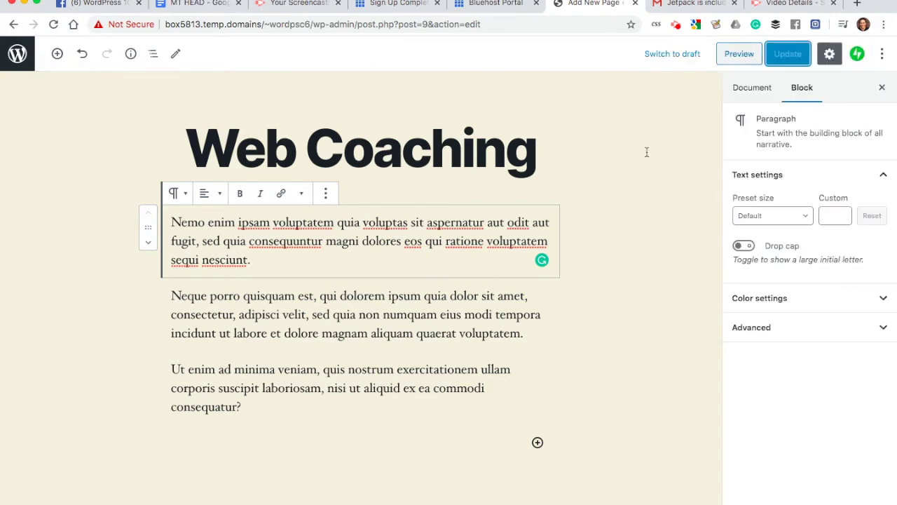
left_click(19, 56)
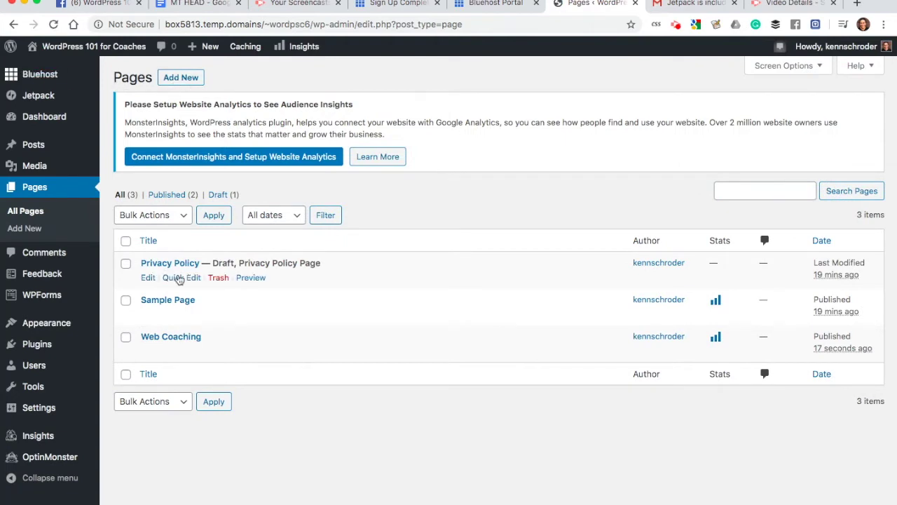
left_click(186, 80)
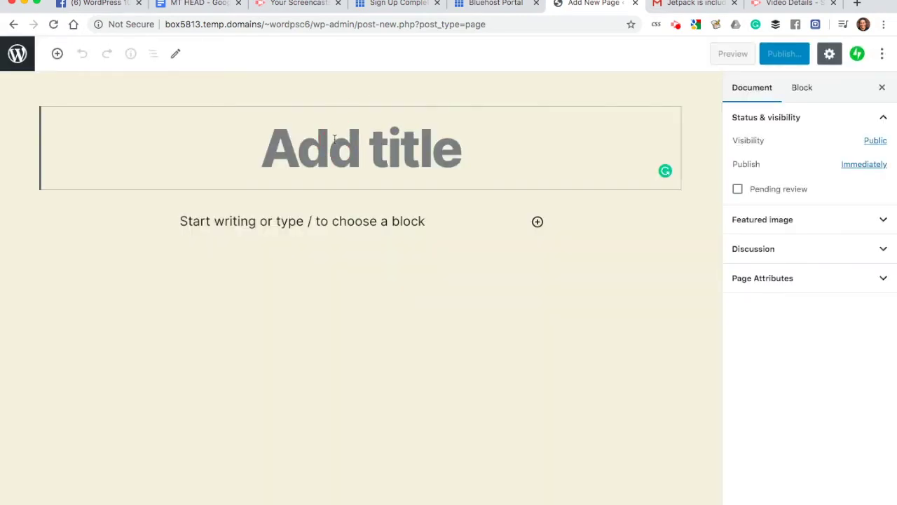
Step: Title the new page 'Meet Kenn' and fill its body with the Lorem Ipsum snippet
type("Meet Ke")
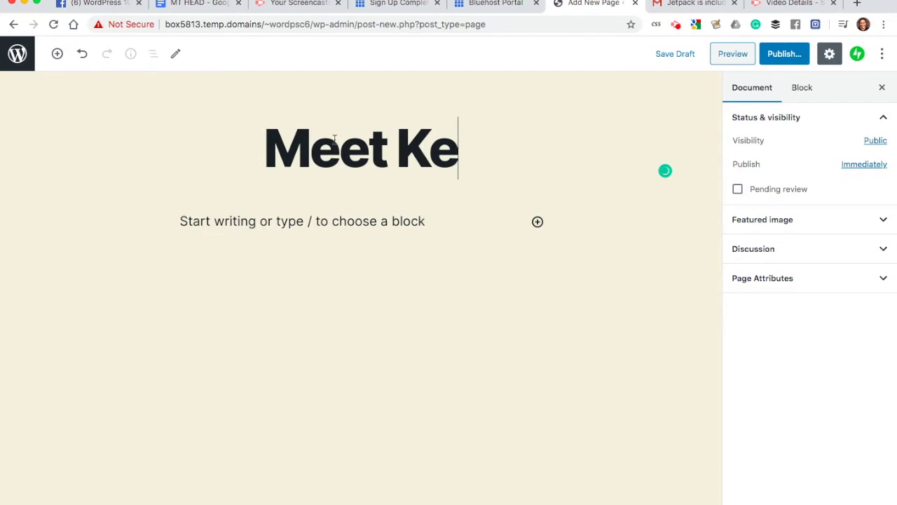
type("nn")
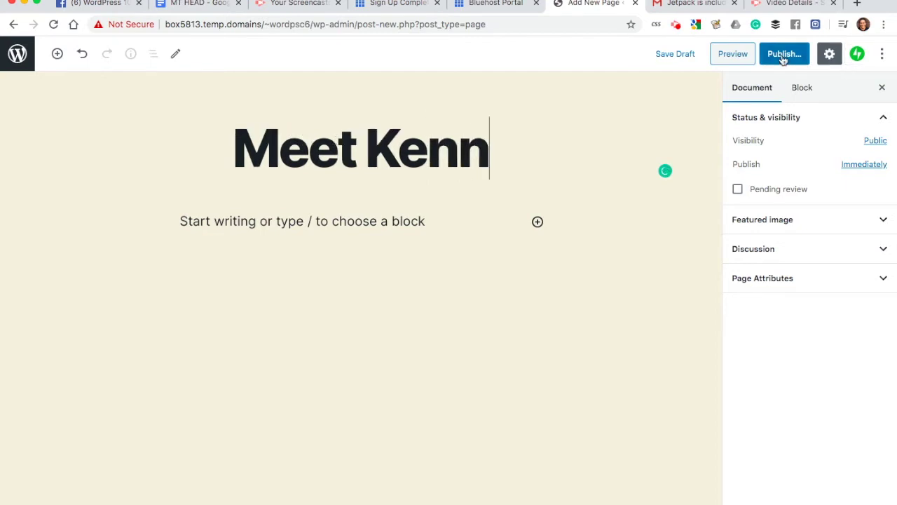
left_click(365, 219)
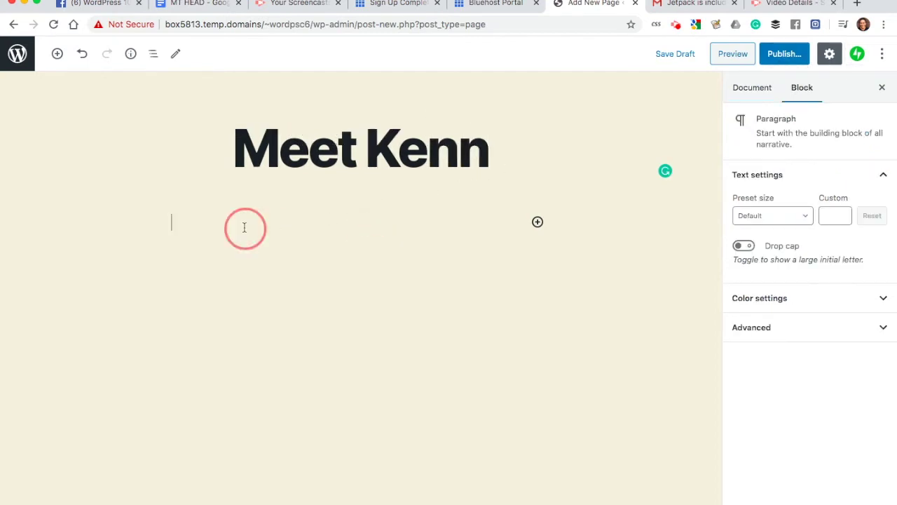
key("alt+space")
type("snip lorem")
key("Return")
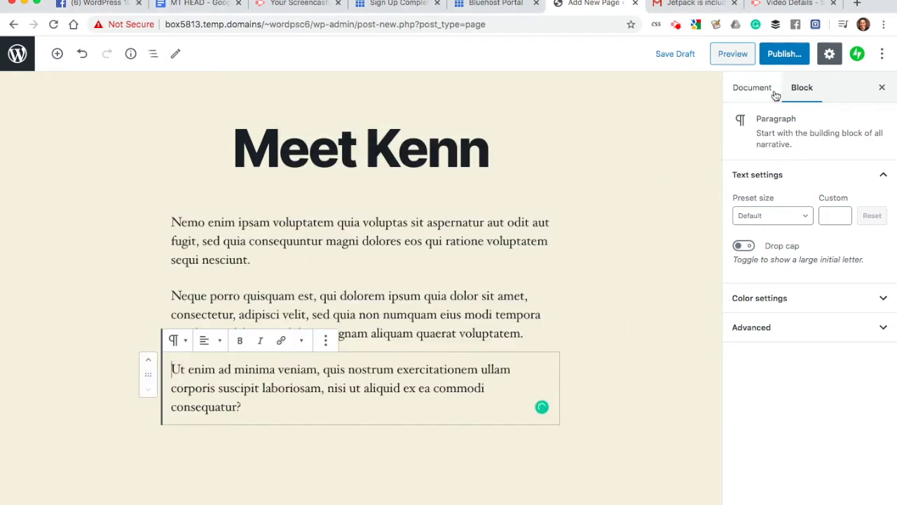
Step: Publish the Meet Kenn page and return to the Pages list
left_click(785, 55)
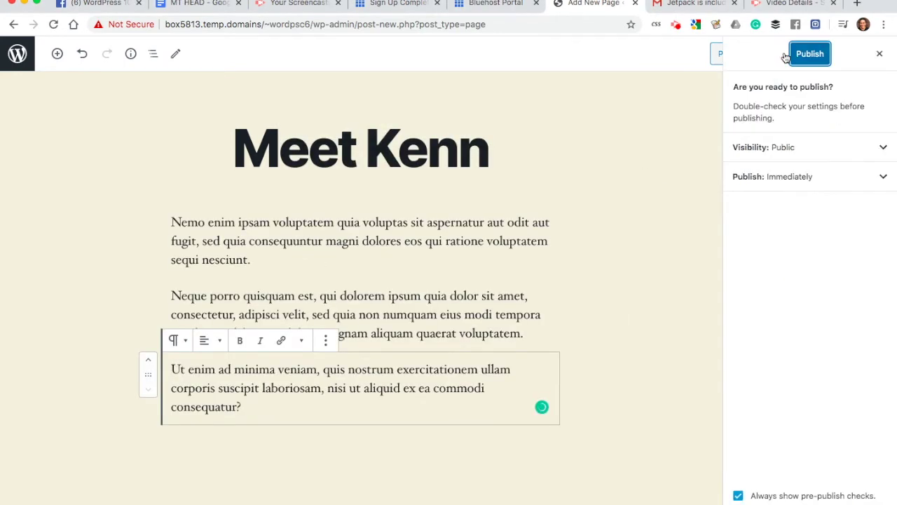
left_click(806, 54)
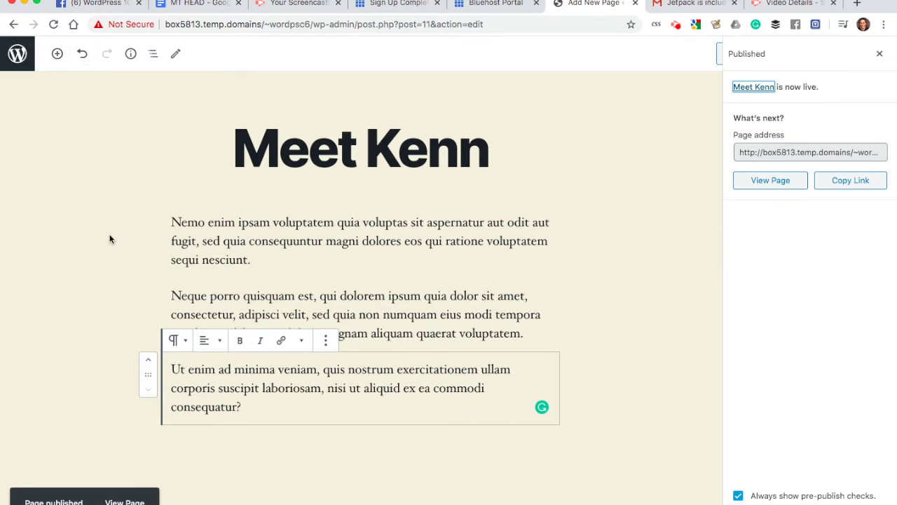
left_click(879, 53)
left_click(25, 56)
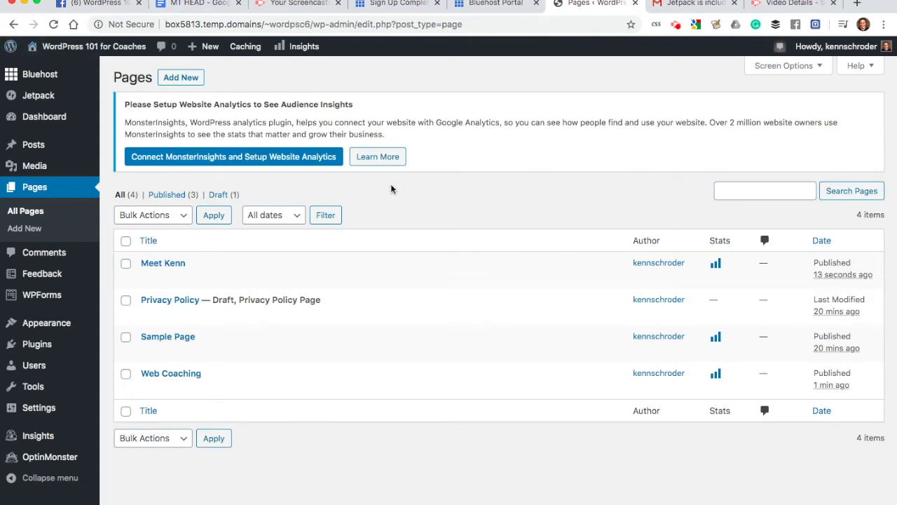
Step: Create a new page titled 'Home' with the Lorem Ipsum snippet as its body
left_click(172, 79)
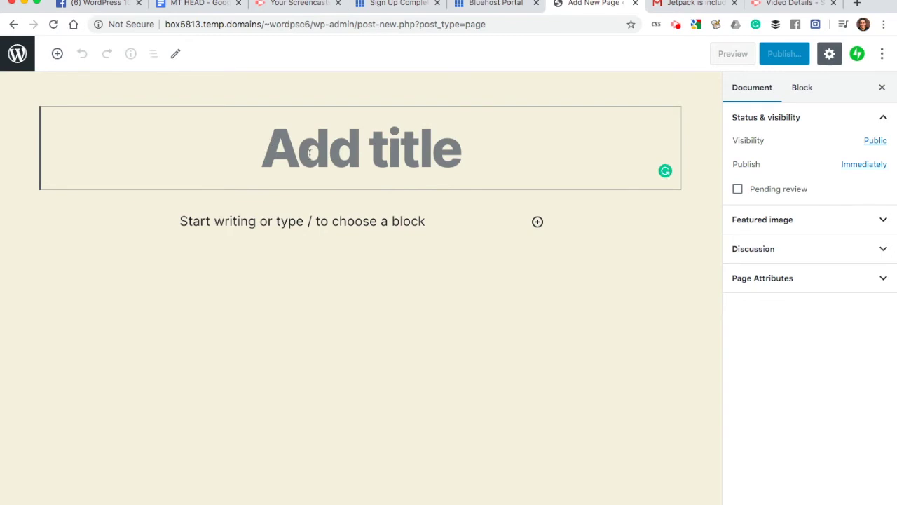
type("Home")
left_click(291, 222)
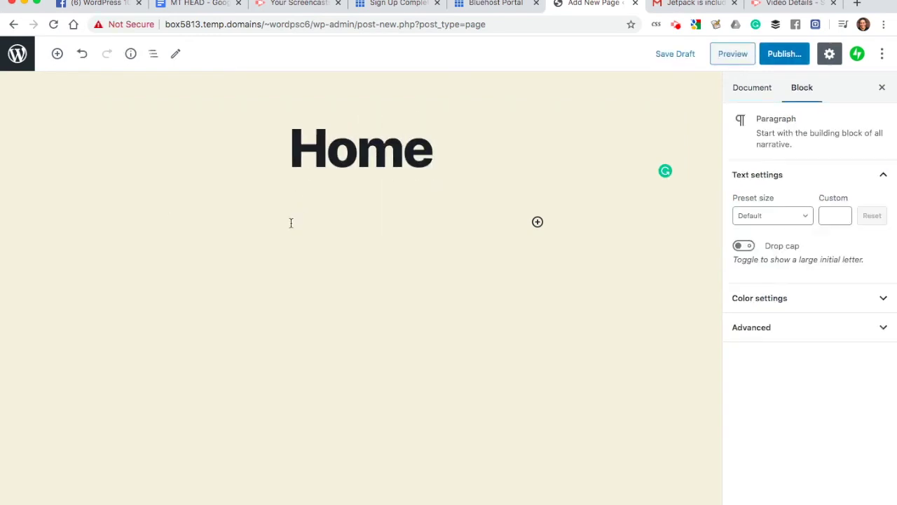
key("super+shift+space")
type("snip lo")
key("Return")
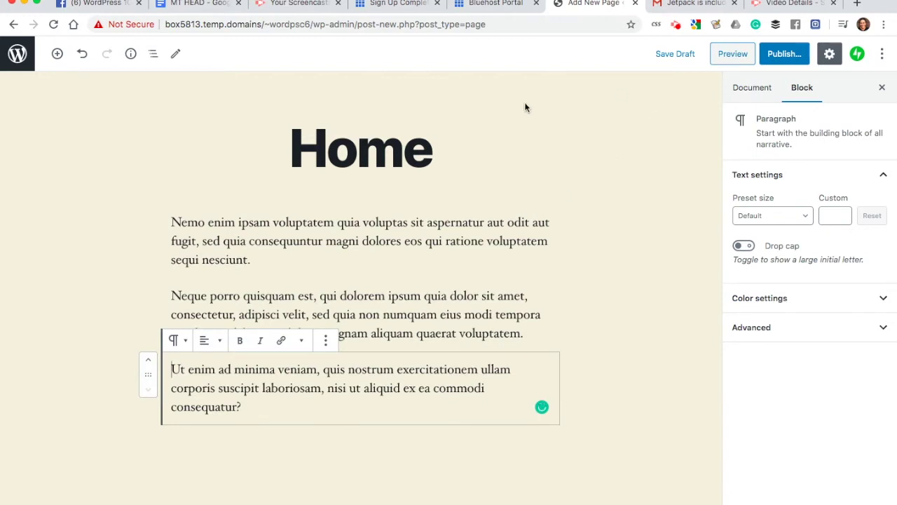
Step: Publish the Home page and return to the Pages list
left_click(785, 55)
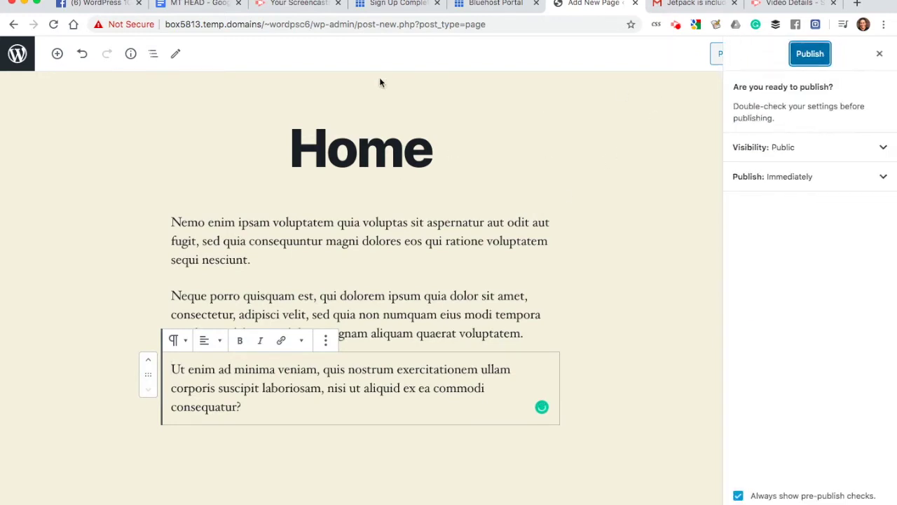
left_click(815, 55)
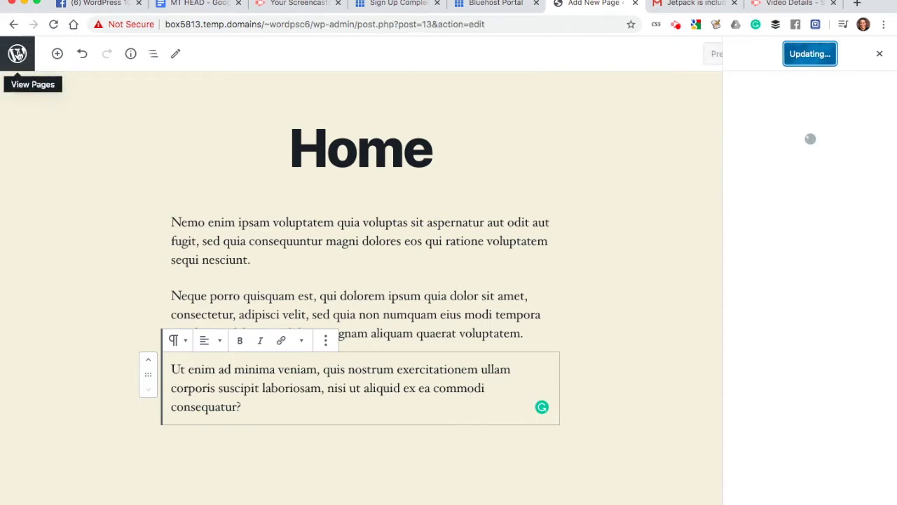
left_click(17, 58)
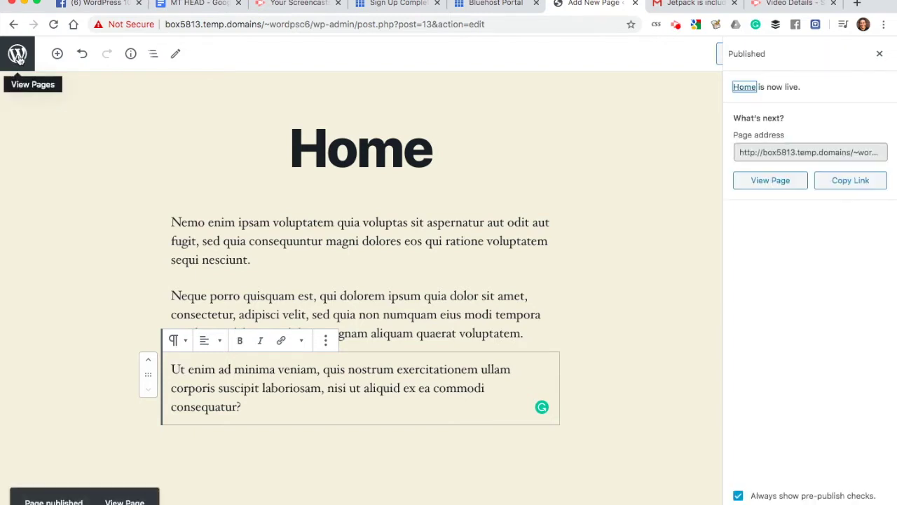
left_click(18, 57)
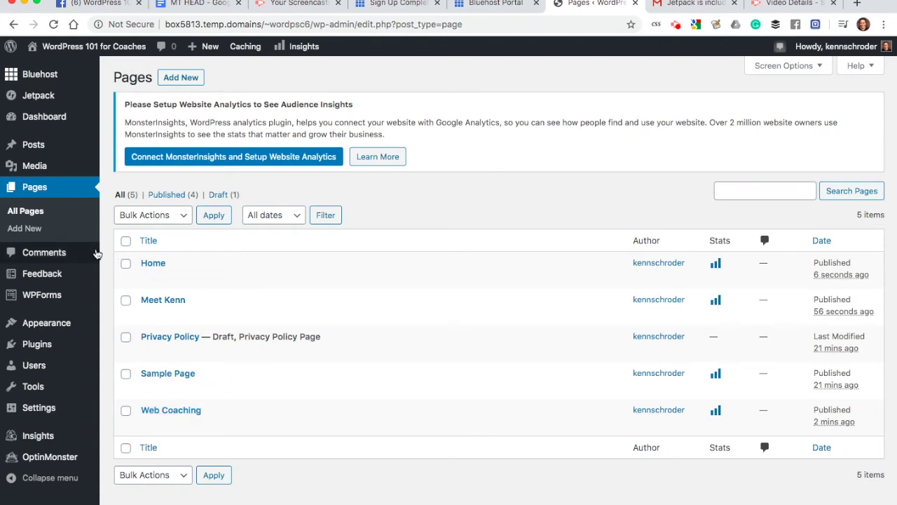
mouse_move(41, 330)
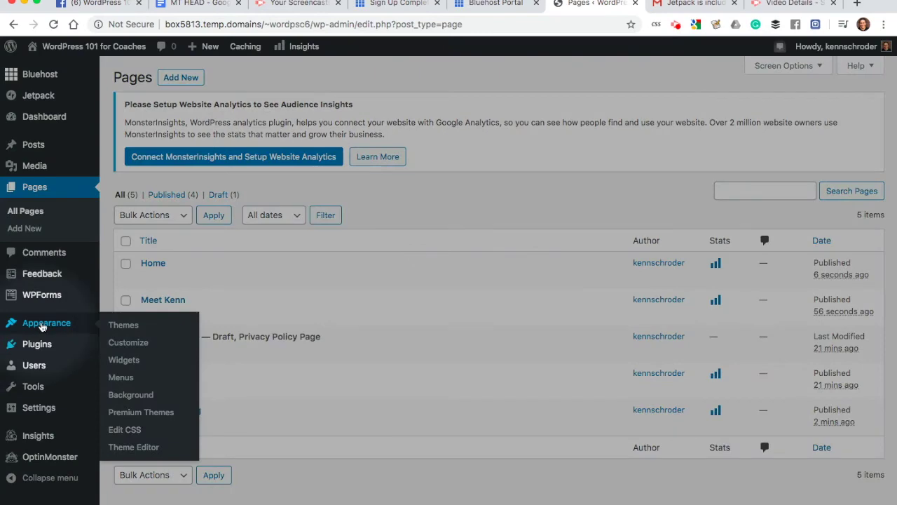
Step: Create an empty menu named 'Main Menu' under Appearance > Menus
left_click(133, 377)
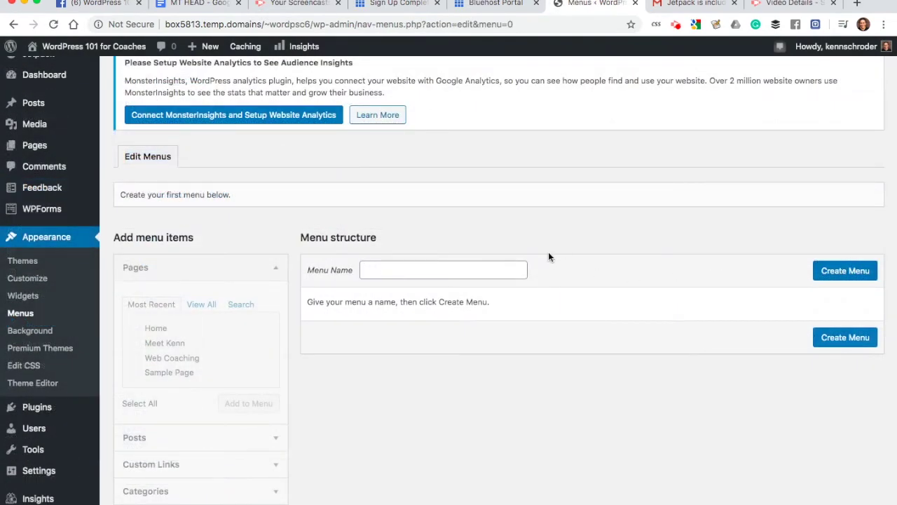
left_click(430, 269)
type("M")
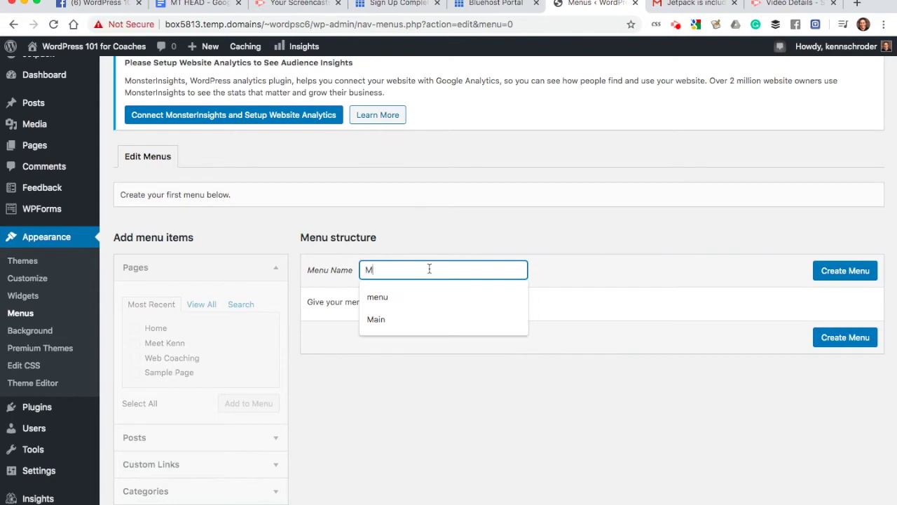
type("ai")
key("BackSpace")
key("BackSpace")
type("ain Menu")
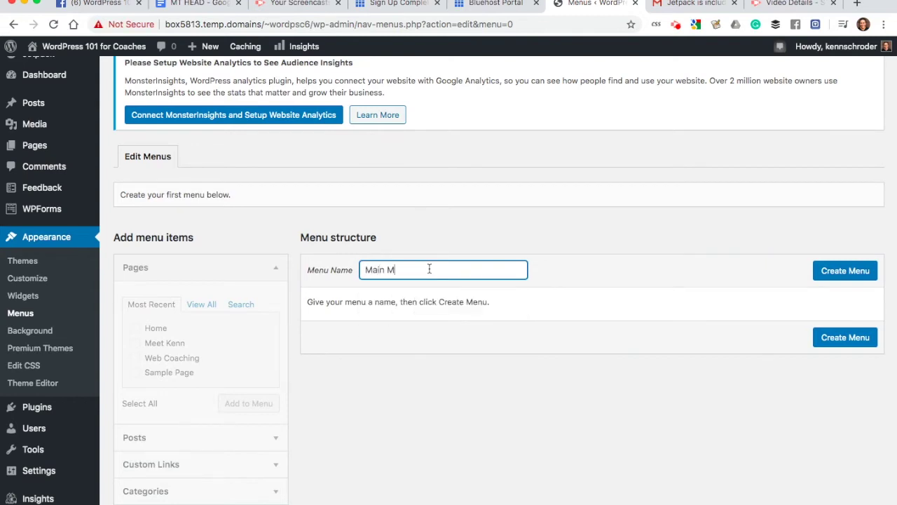
left_click(845, 271)
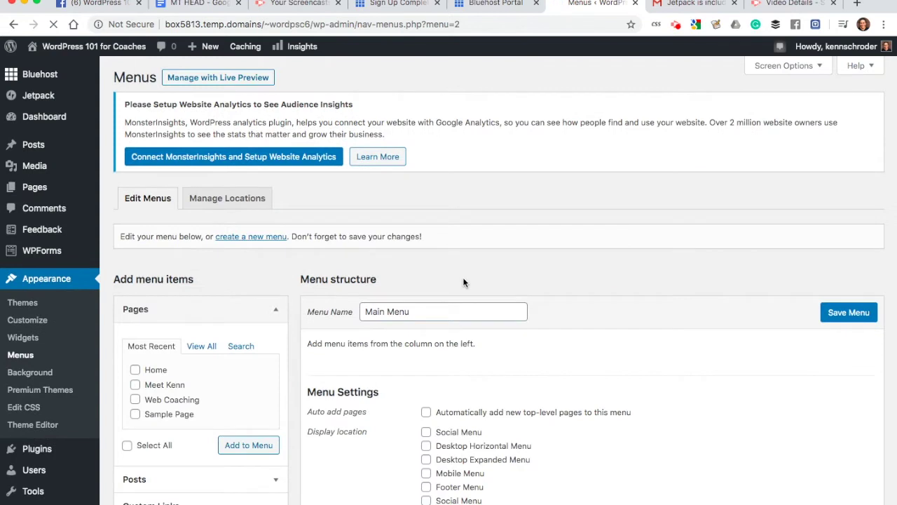
scroll(465, 277, "down", 2)
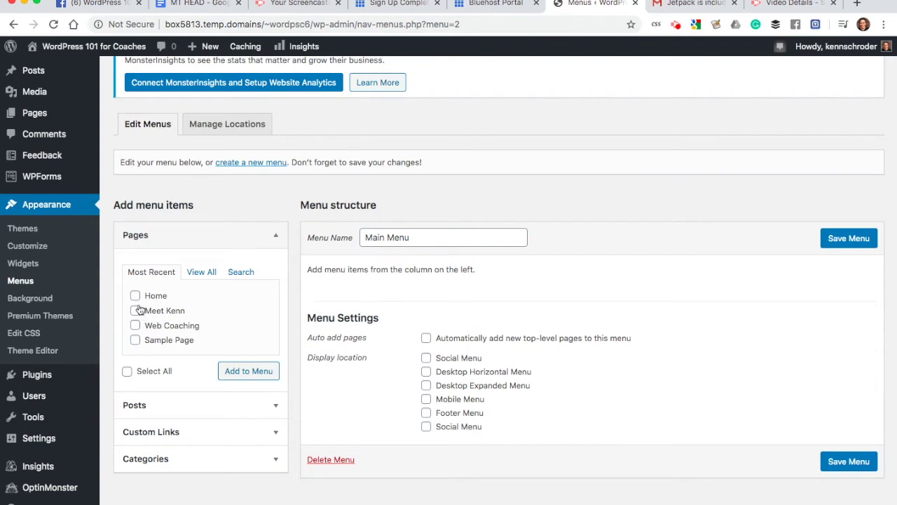
Step: Add the Home, Meet Kenn and Web Coaching pages to Main Menu
left_click(276, 238)
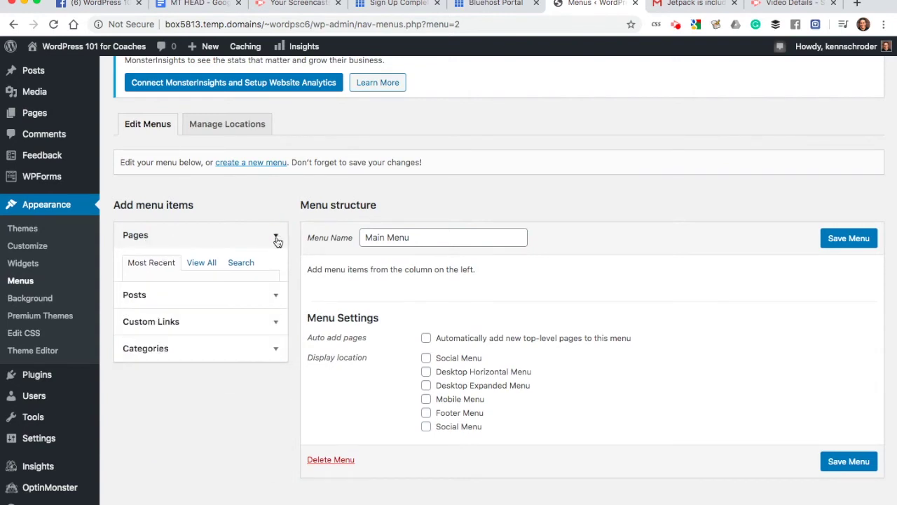
left_click(275, 237)
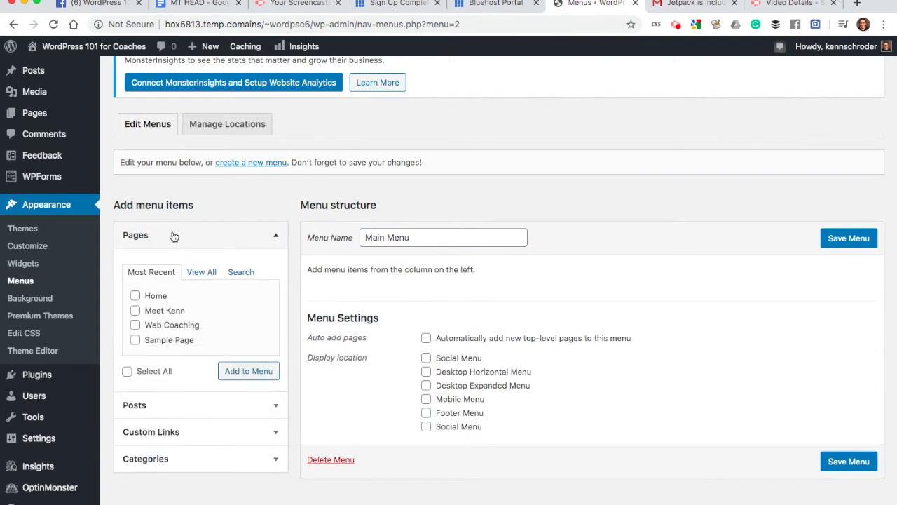
left_click(135, 311)
left_click(135, 325)
left_click(135, 296)
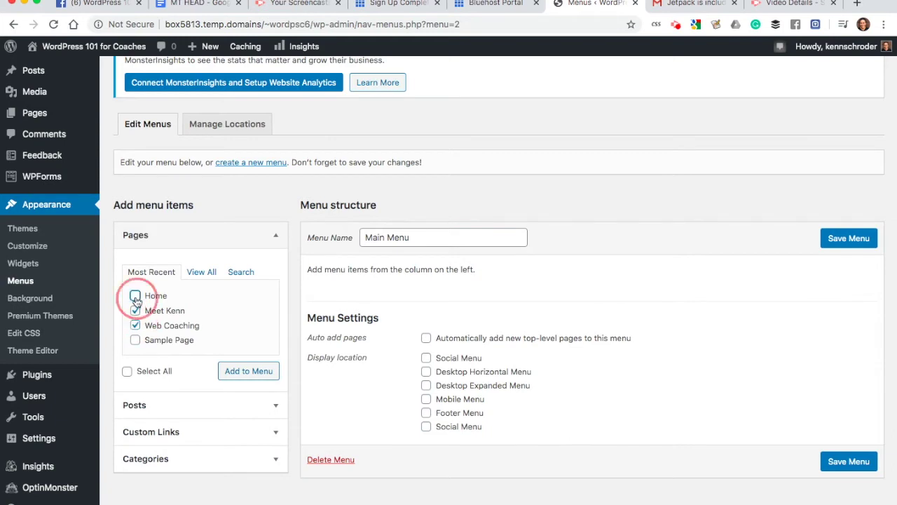
left_click(250, 372)
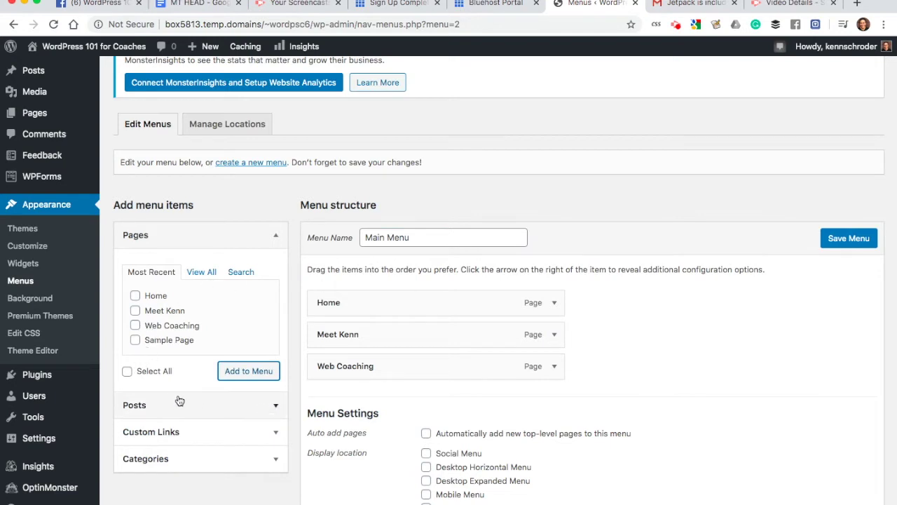
Step: Look over the available Posts in the menu items panel, then collapse the list
left_click(273, 405)
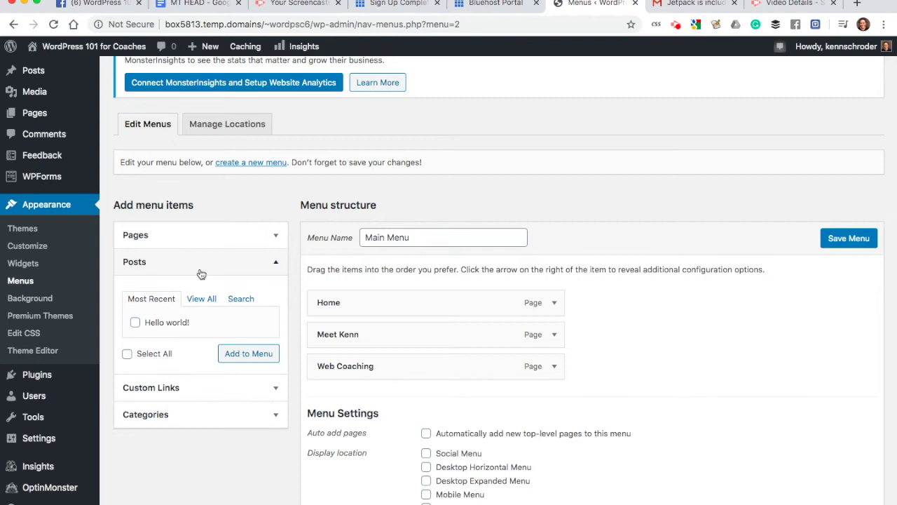
left_click(274, 264)
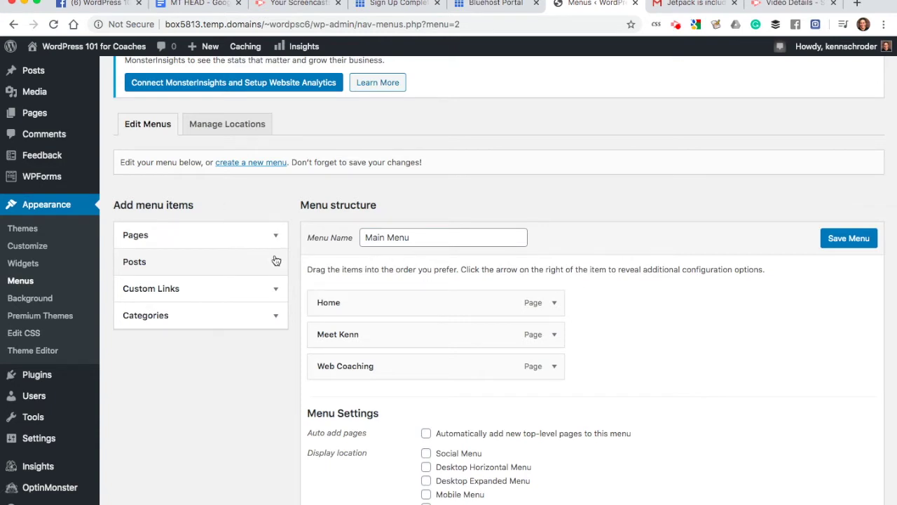
mouse_move(41, 113)
mouse_move(45, 418)
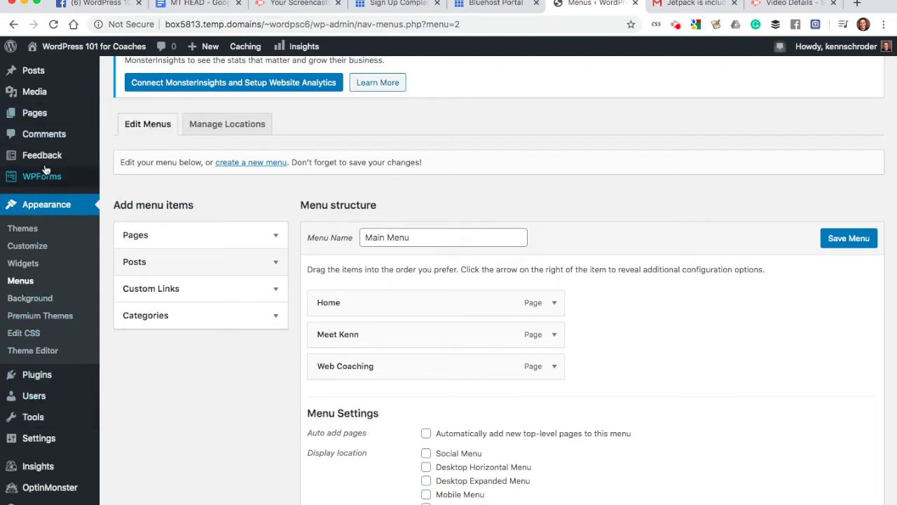
mouse_move(45, 169)
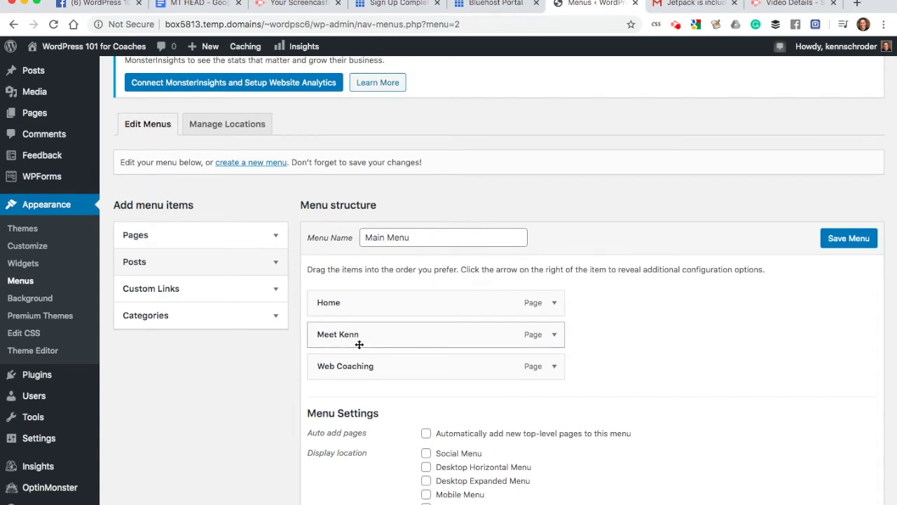
Step: Move Meet Kenn below Web Coaching, keeping it at the menu's top level
scroll(355, 301, "down", 1)
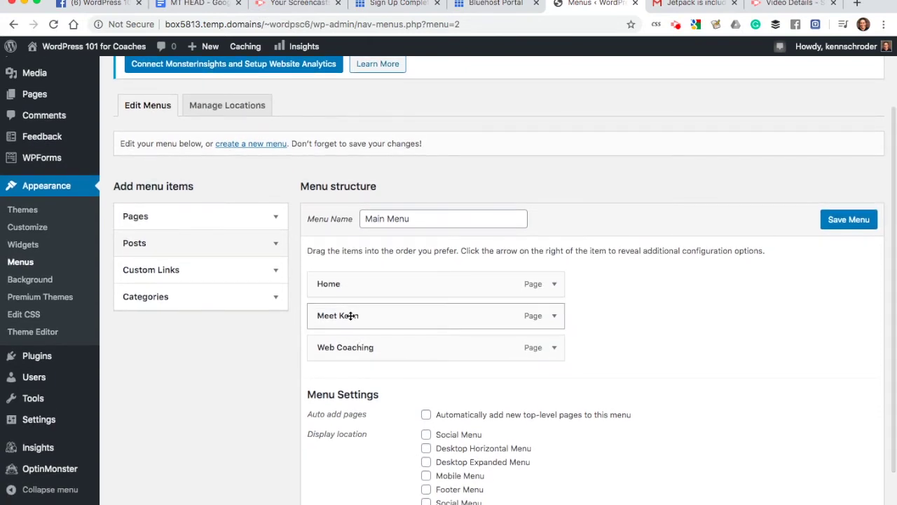
left_click_drag(346, 320, 344, 348)
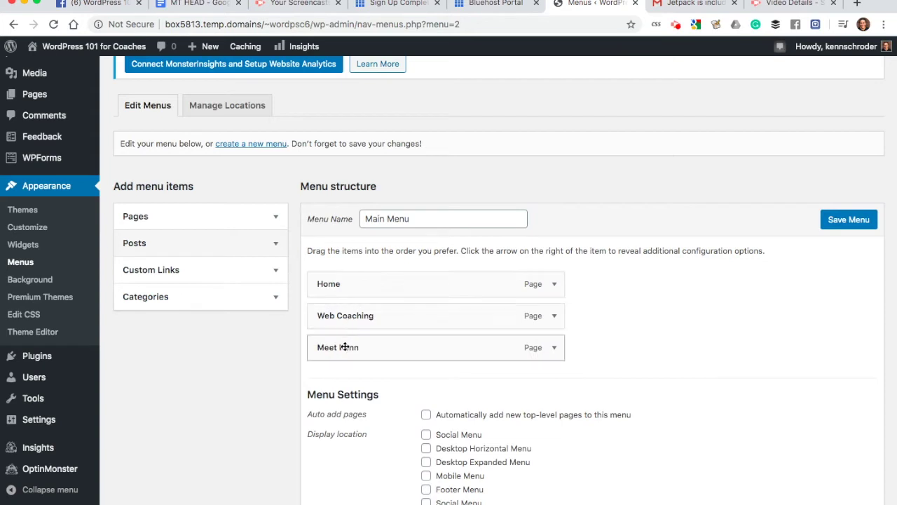
left_click_drag(350, 345, 371, 349)
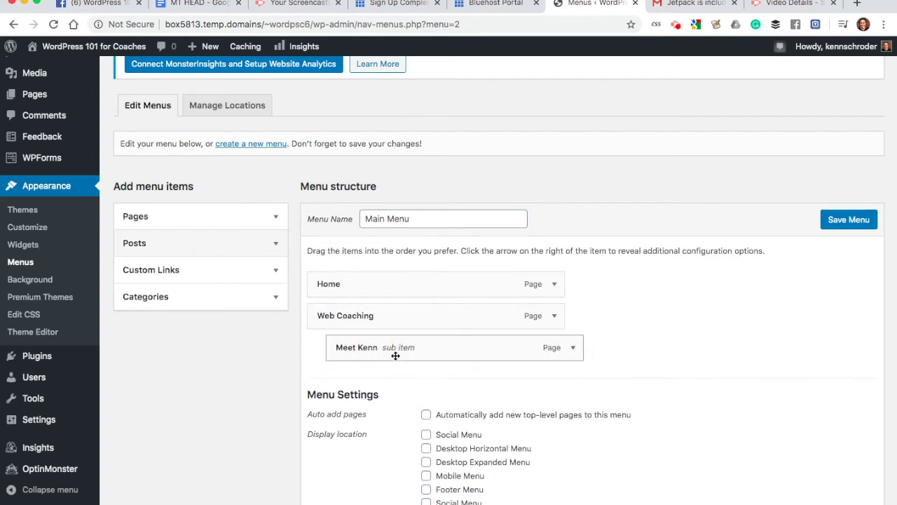
left_click_drag(394, 348, 379, 348)
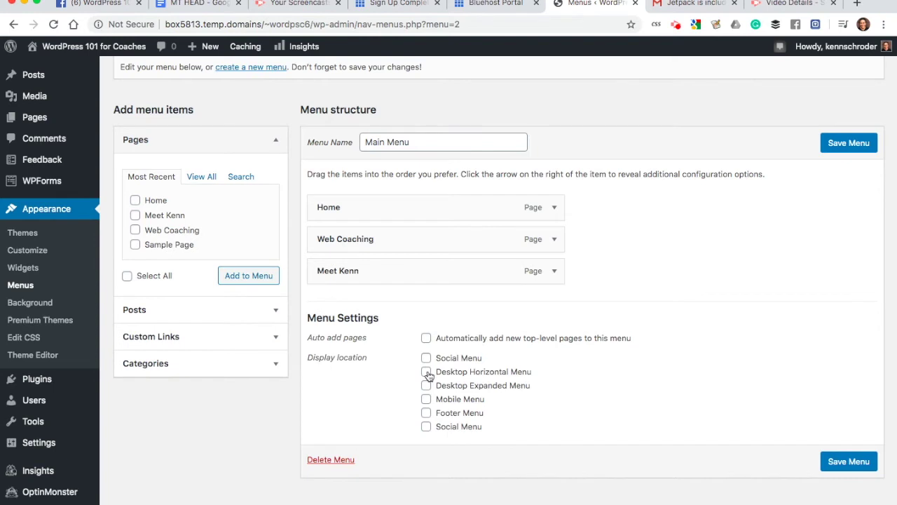
Step: Assign Main Menu to the Mobile Menu and Desktop Horizontal Menu locations and save
left_click(426, 399)
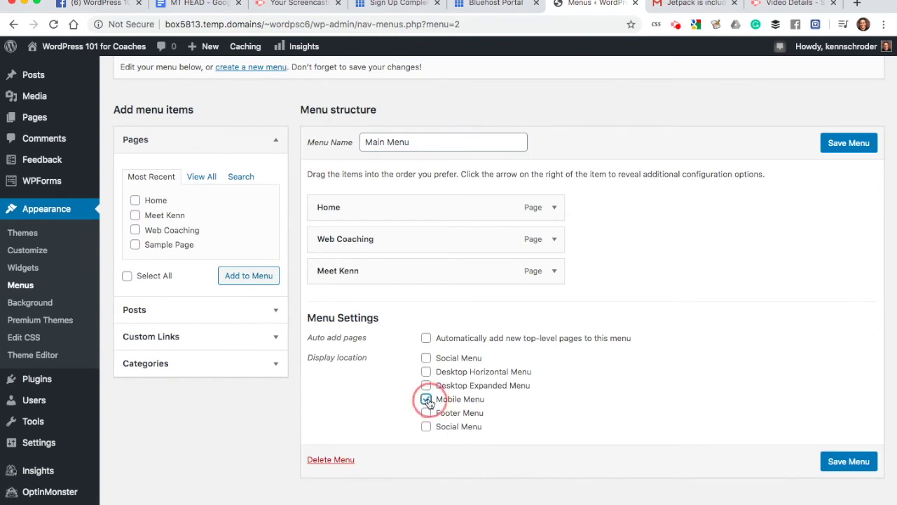
left_click(426, 371)
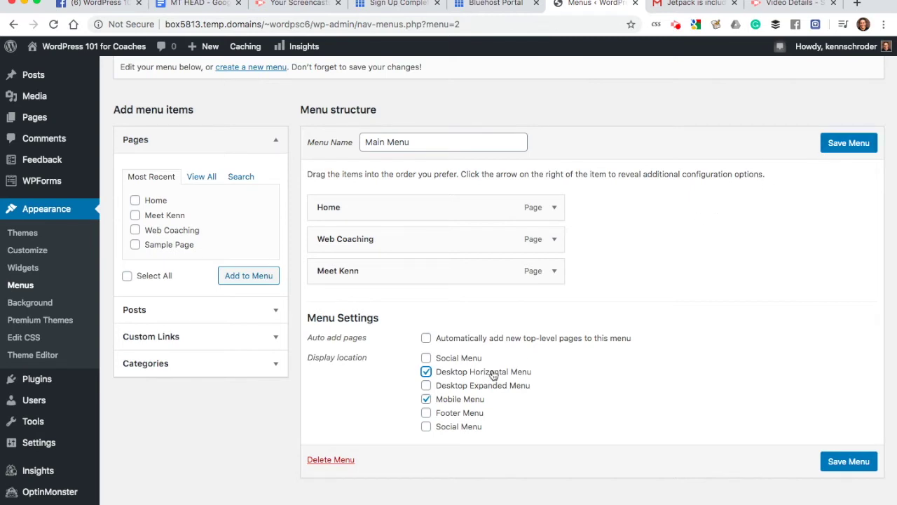
left_click(849, 143)
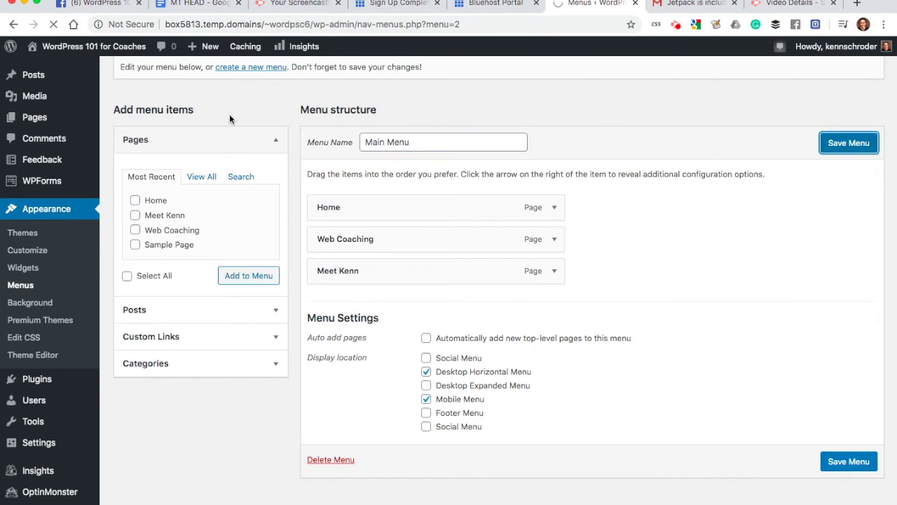
mouse_move(67, 50)
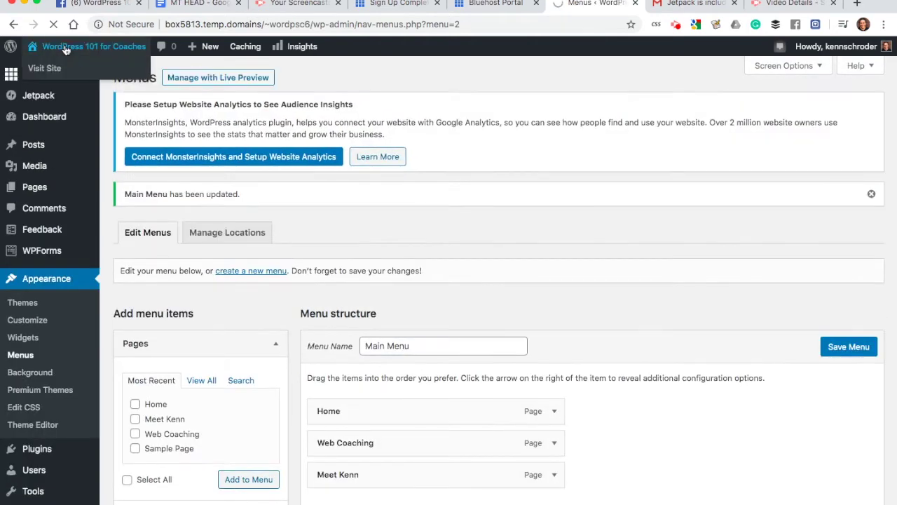
Step: Preview the live site's menu in desktop and narrow mobile layouts, then return to Bluehost
left_click(65, 49)
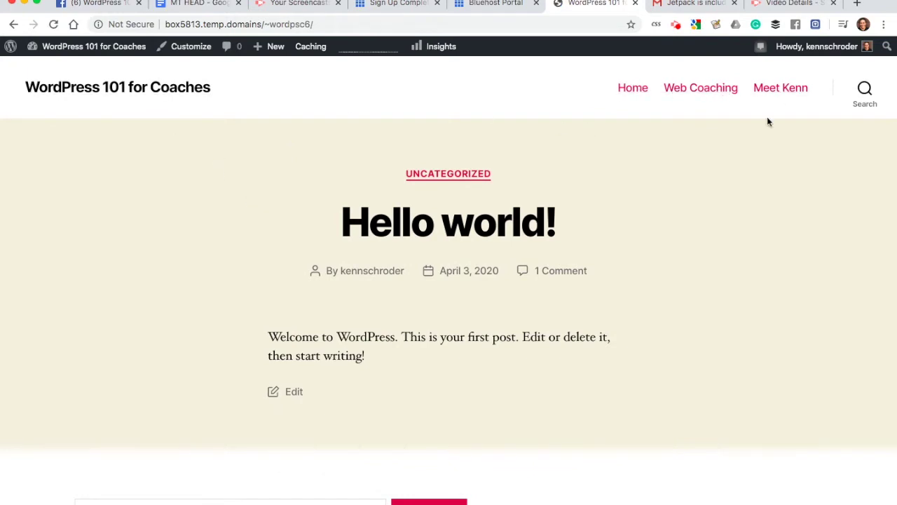
left_click_drag(895, 156, 221, 142)
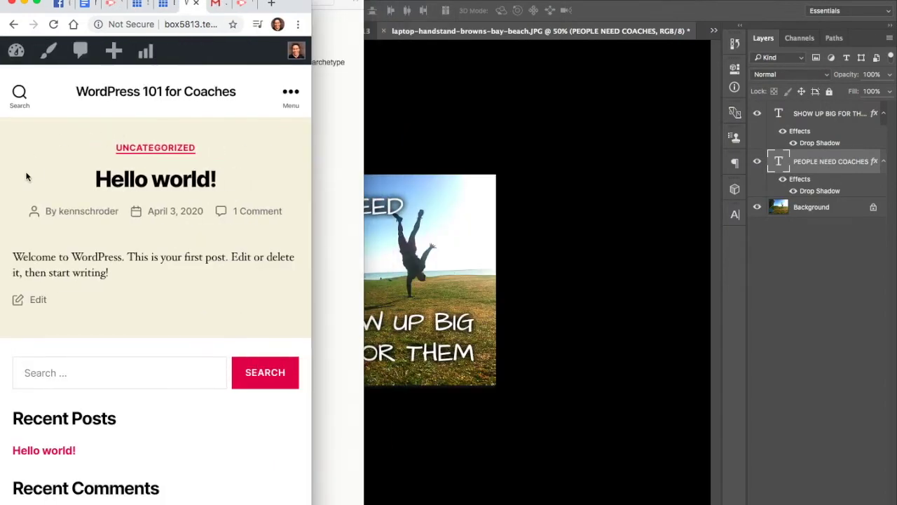
left_click(289, 94)
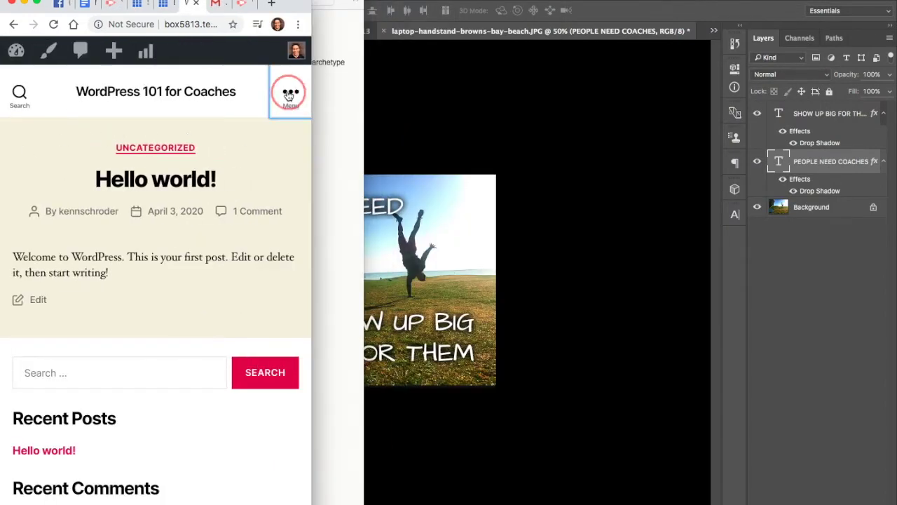
left_click(265, 95)
left_click_drag(311, 140, 895, 129)
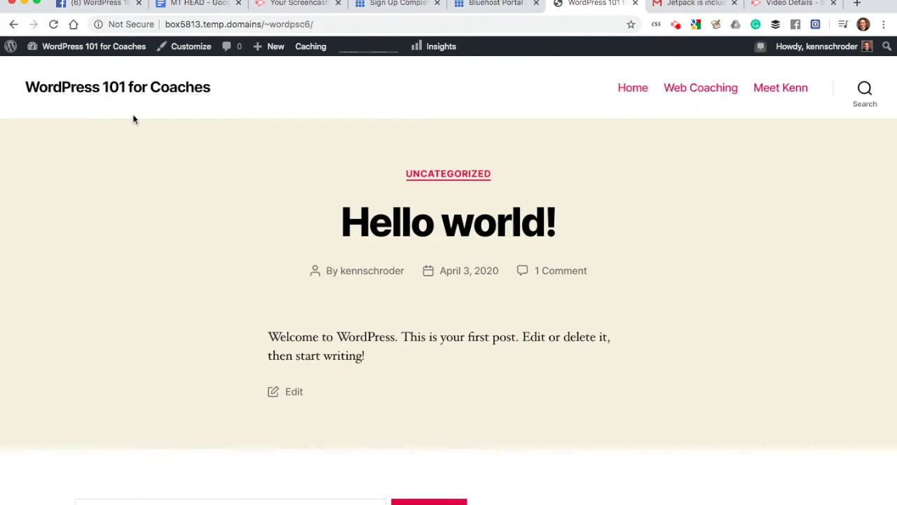
left_click(414, 5)
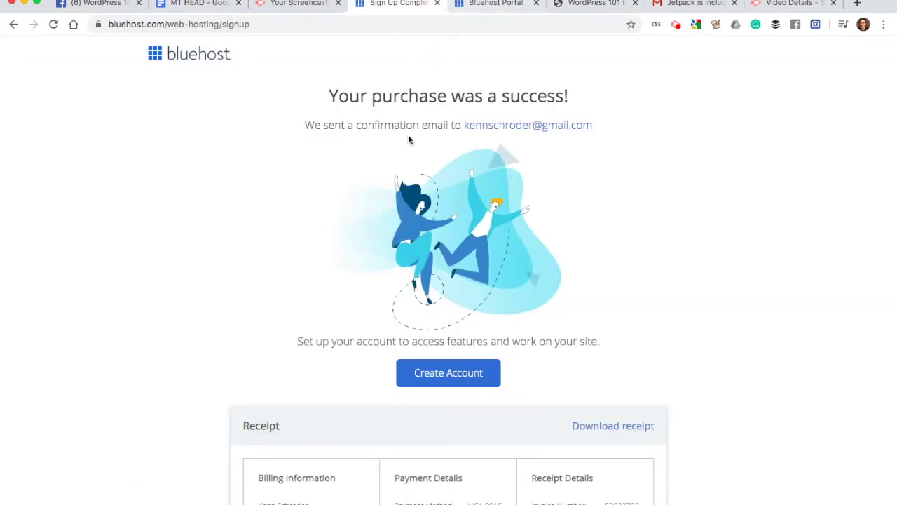
Step: Switch to the Bluehost portal and open the site's tools, scrolling past Email & Office
left_click(480, 6)
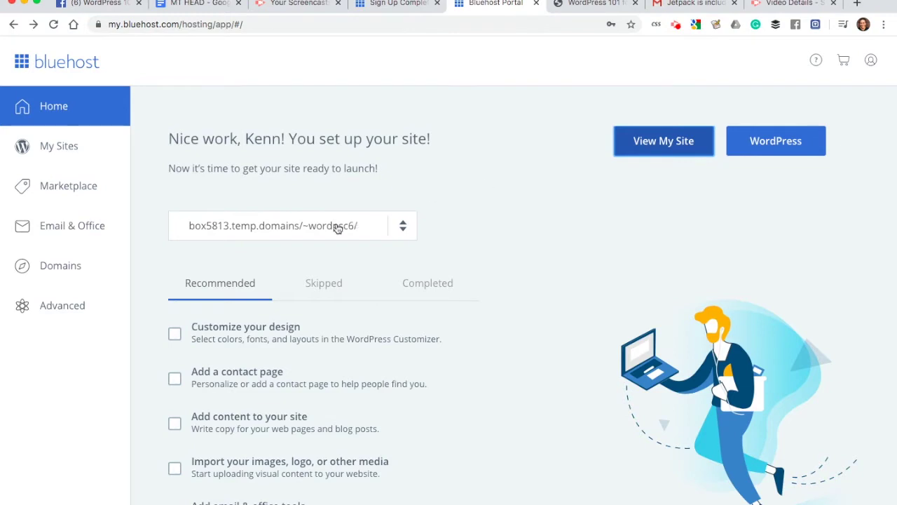
left_click(687, 150)
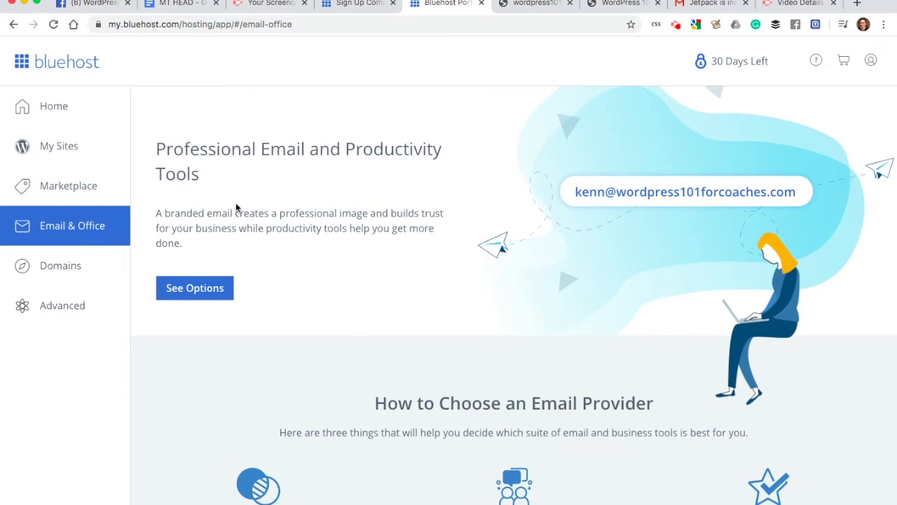
scroll(259, 207, "down", 3)
scroll(259, 208, "up", 3)
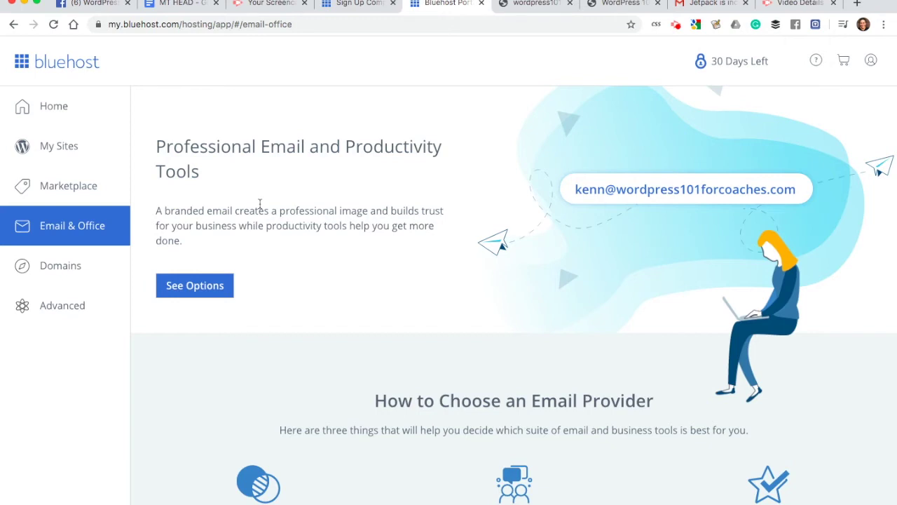
scroll(259, 204, "down", 7)
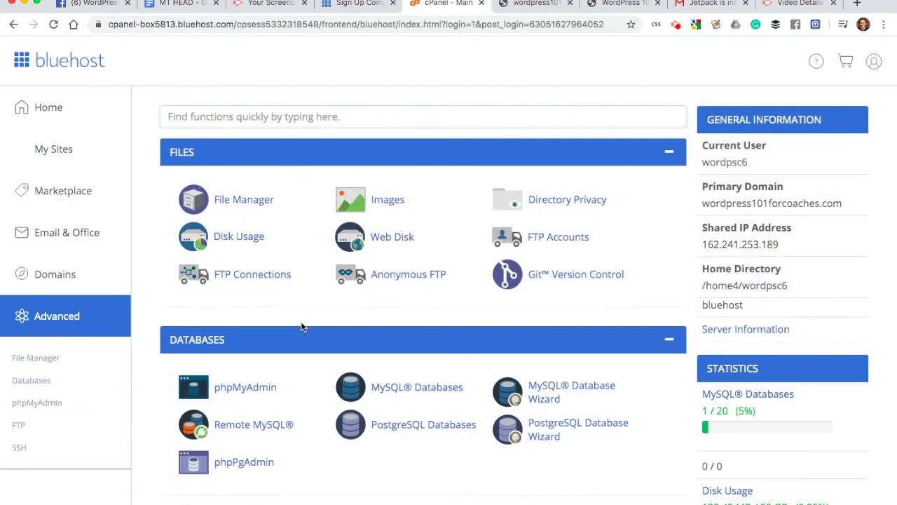
Step: Open cPanel's Email Accounts list and start the Create an Email Account form
scroll(301, 324, "down", 5)
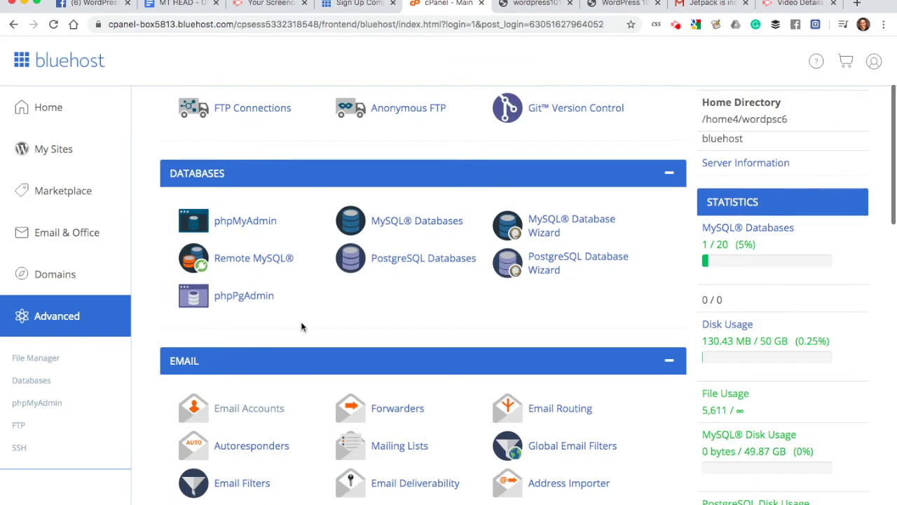
scroll(300, 321, "down", 2)
left_click(260, 349)
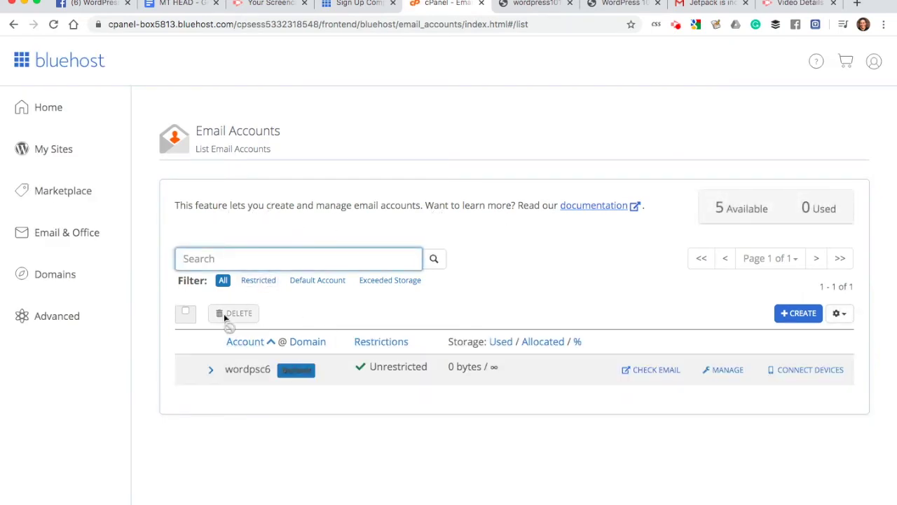
scroll(278, 341, "down", 1)
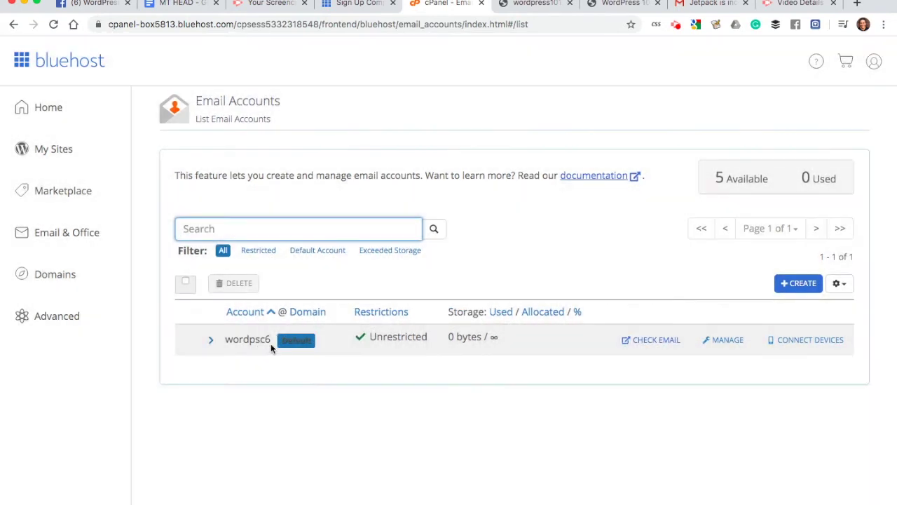
left_click(799, 284)
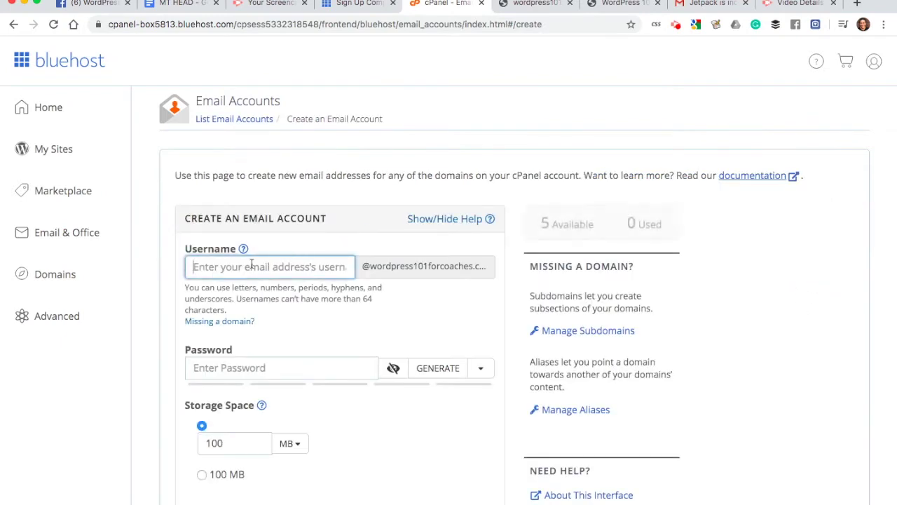
Step: Enter the new email account's username and a password
left_click(285, 268)
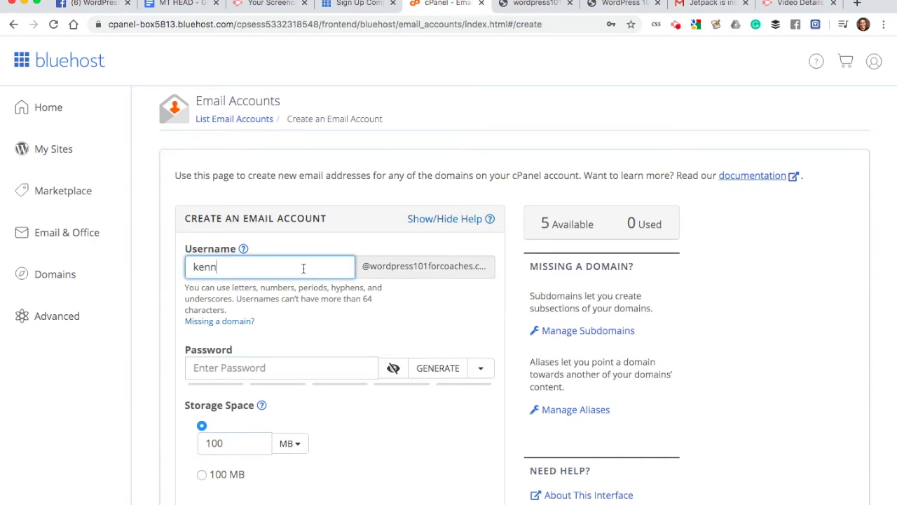
left_click(241, 366)
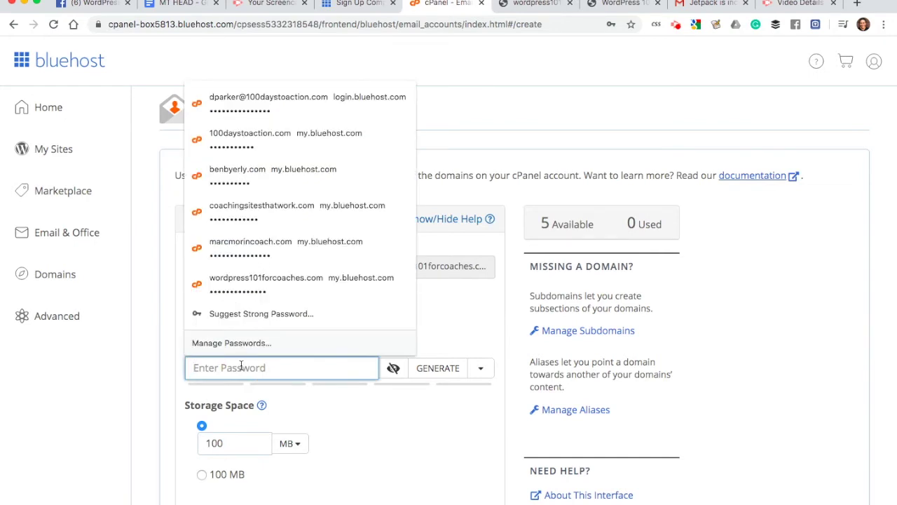
type("••••••••")
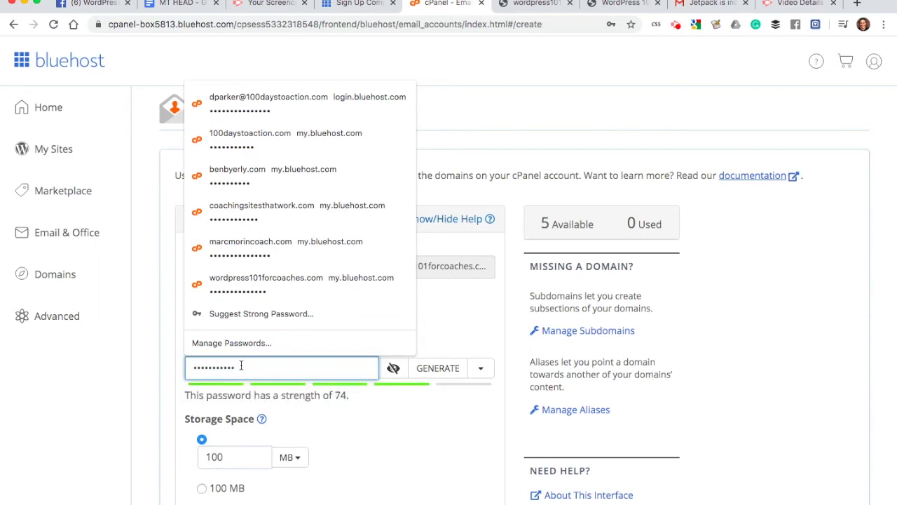
type("••")
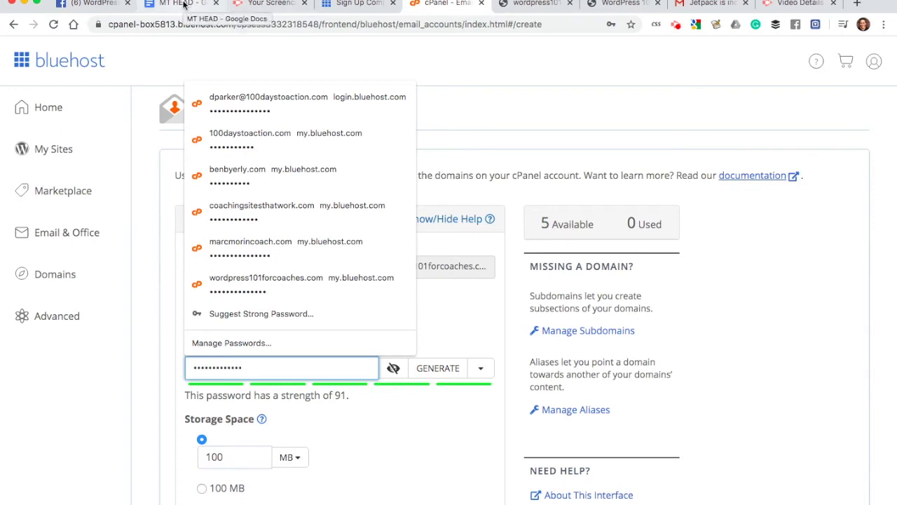
left_click(665, 125)
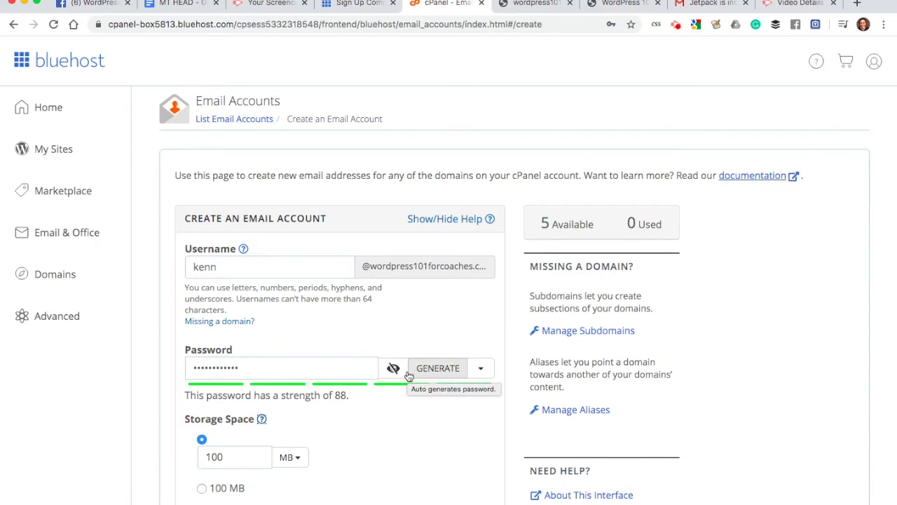
Step: Try 1000 MB storage, settle on 100 MB, keep the welcome email, and create the account
scroll(413, 337, "down", 2)
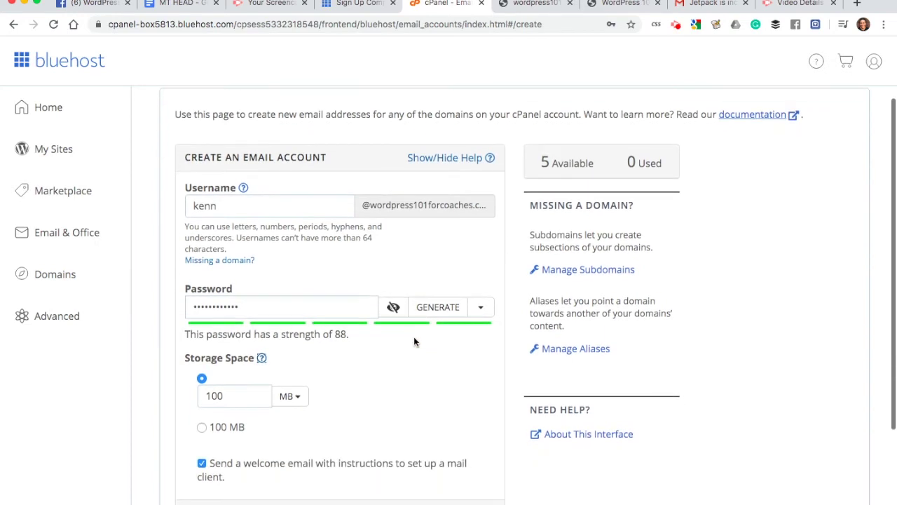
scroll(250, 327, "down", 1)
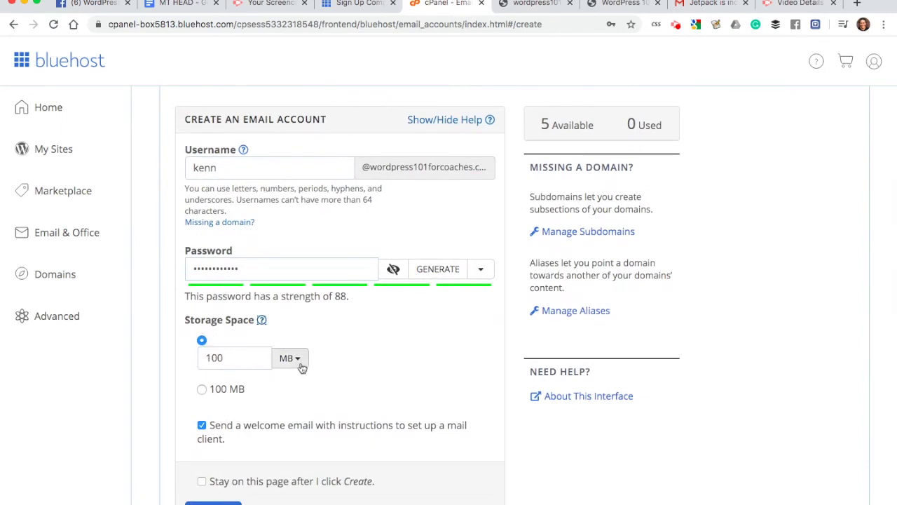
scroll(299, 366, "down", 2)
double_click(224, 272)
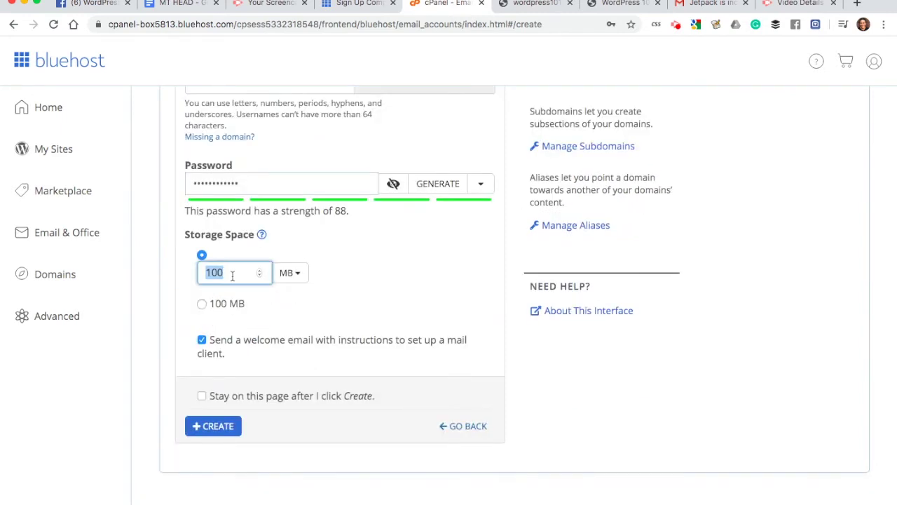
type("1000")
left_click(287, 303)
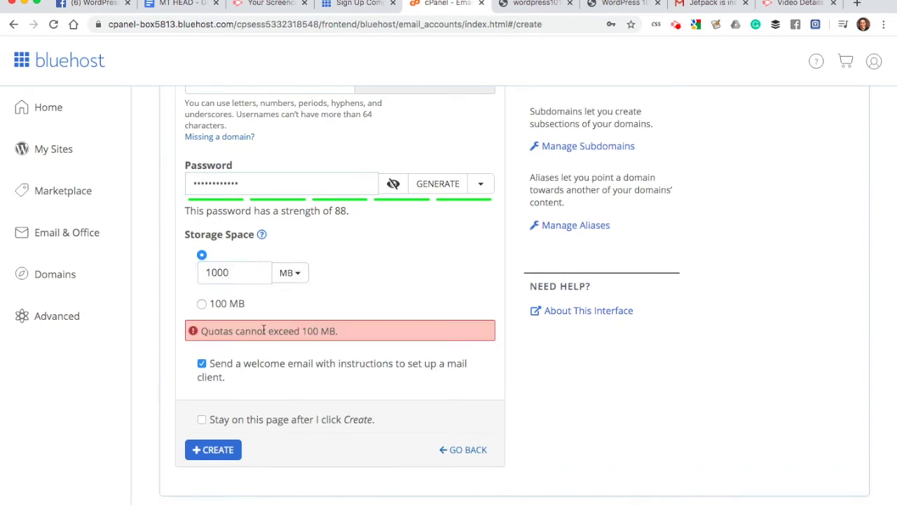
left_click(202, 303)
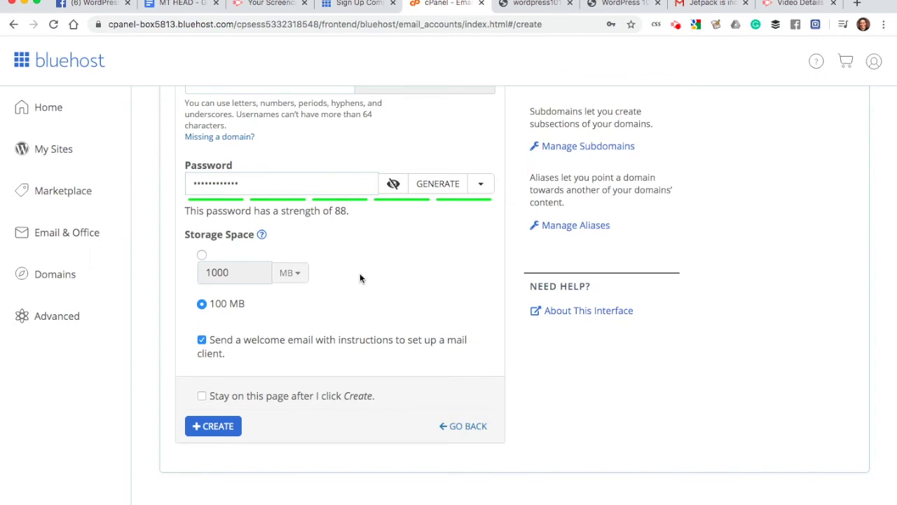
left_click_drag(208, 340, 312, 353)
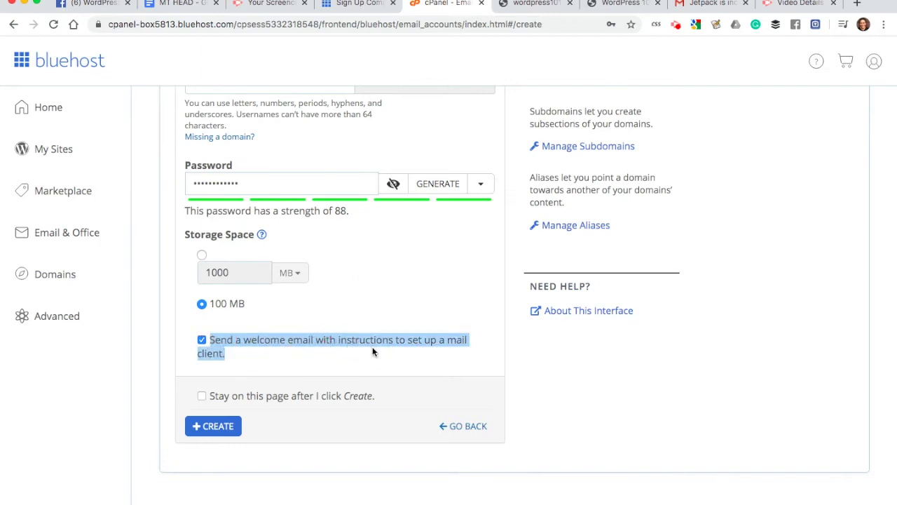
left_click(393, 304)
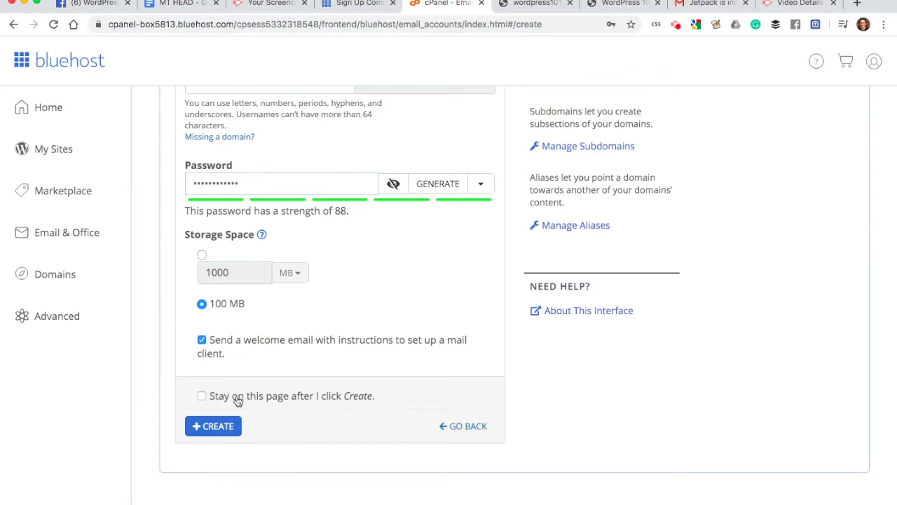
left_click(218, 425)
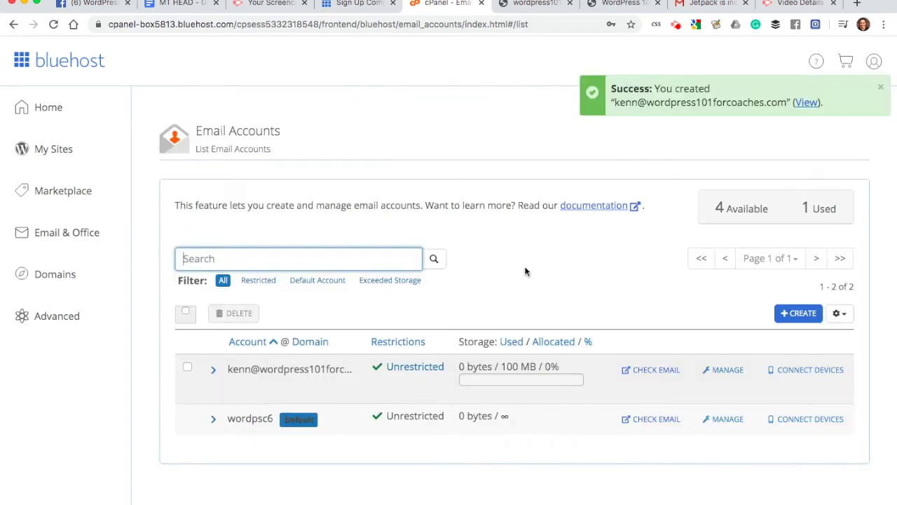
Step: Open webmail for the new domain account from the Email Accounts list
scroll(525, 272, "down", 1)
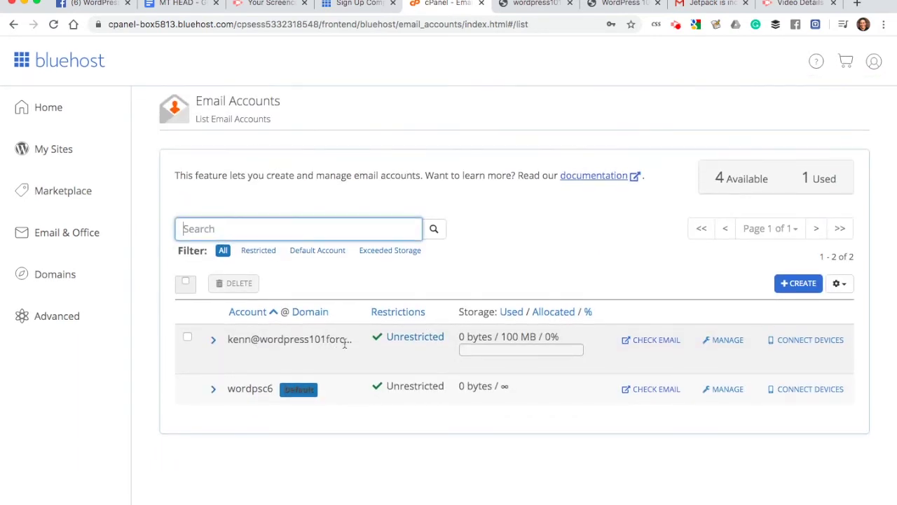
left_click(648, 345)
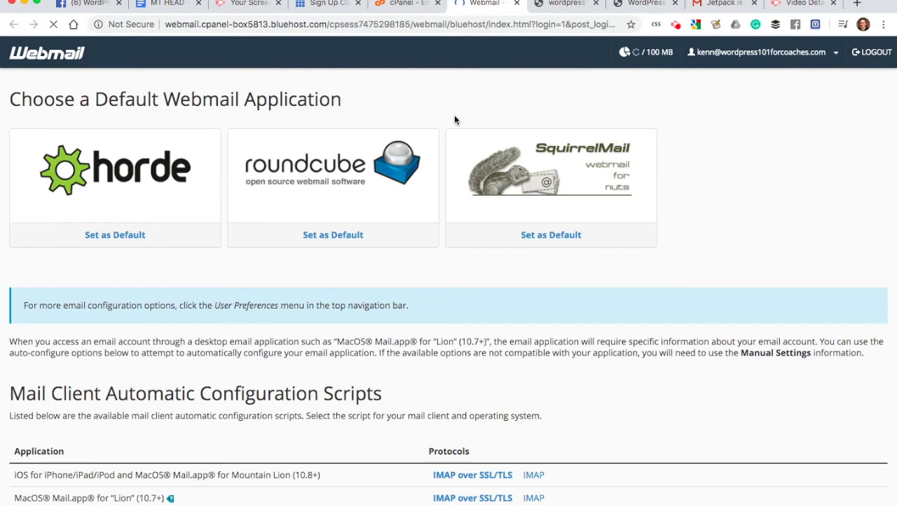
Step: In Horde, start a new message addressed to the personal Gmail address
left_click(109, 174)
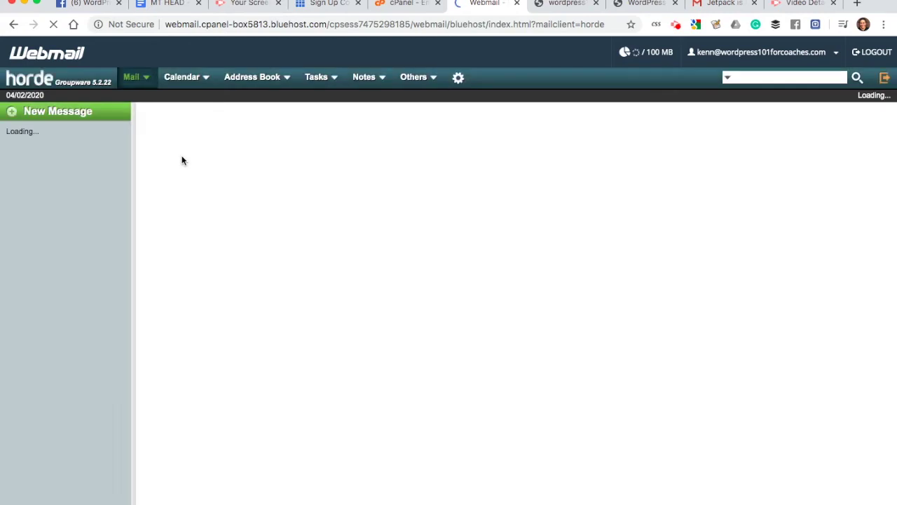
left_click(61, 115)
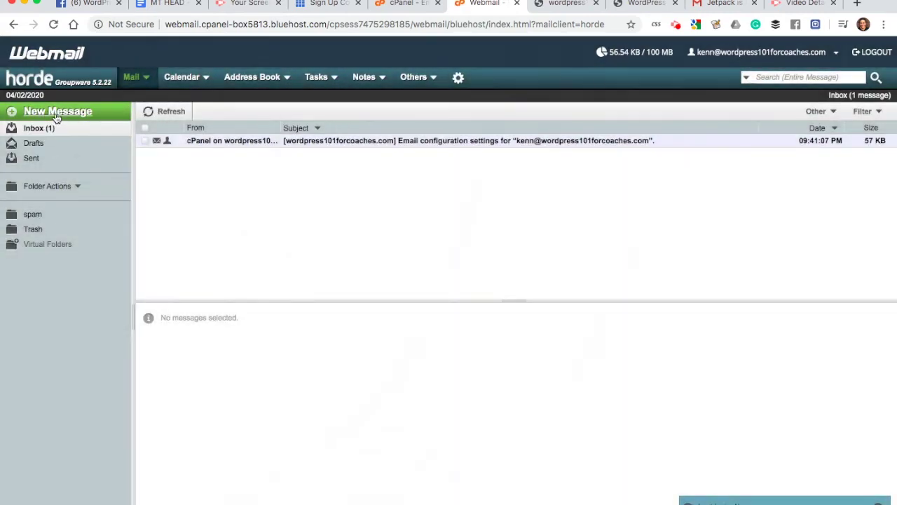
left_click(58, 116)
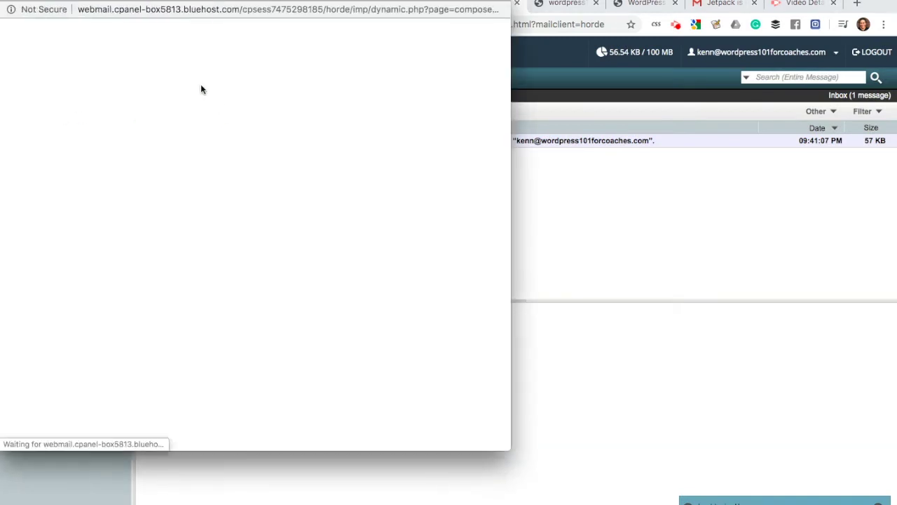
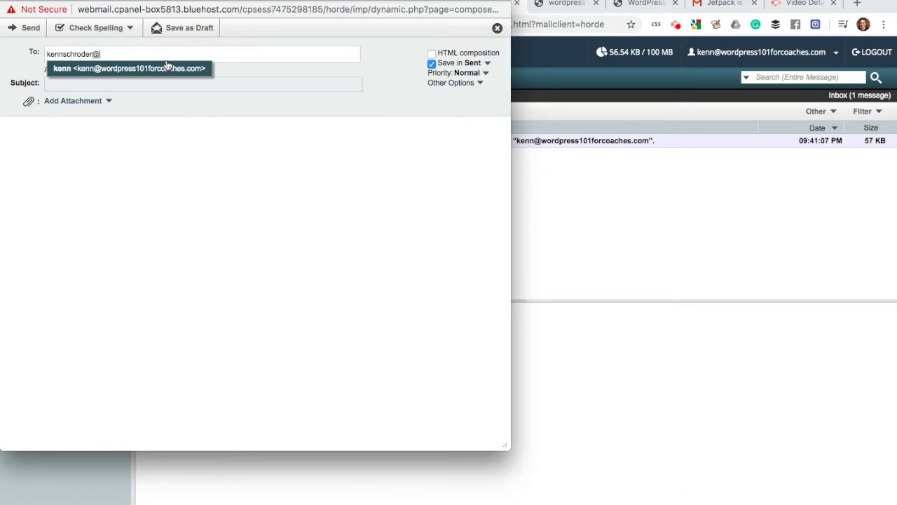
left_click(168, 67)
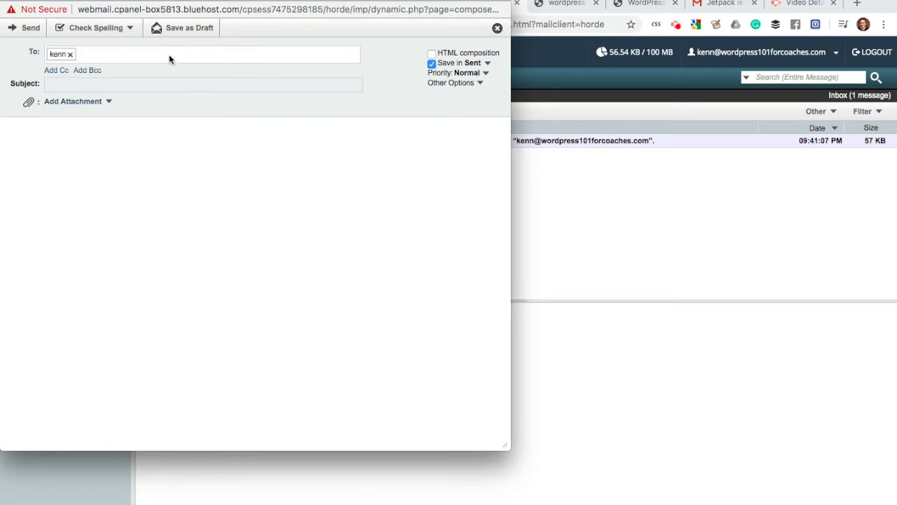
key("BackSpace")
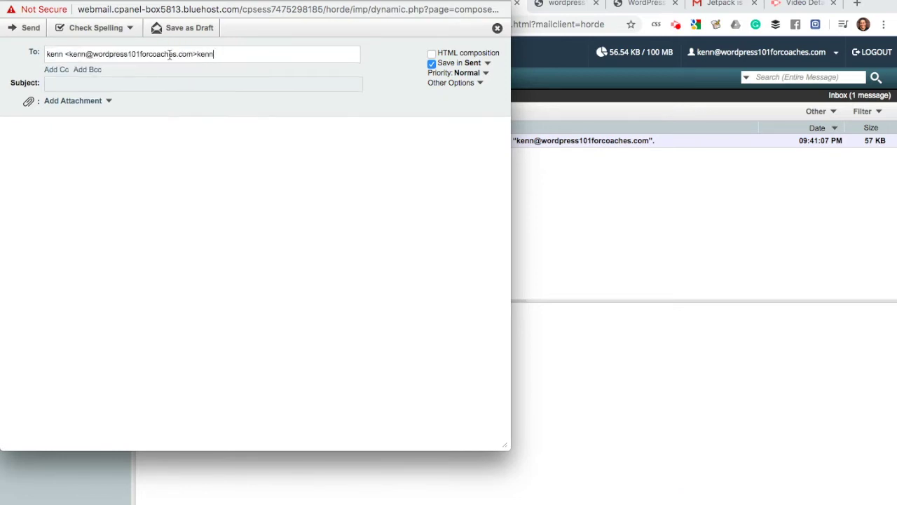
key("super+a")
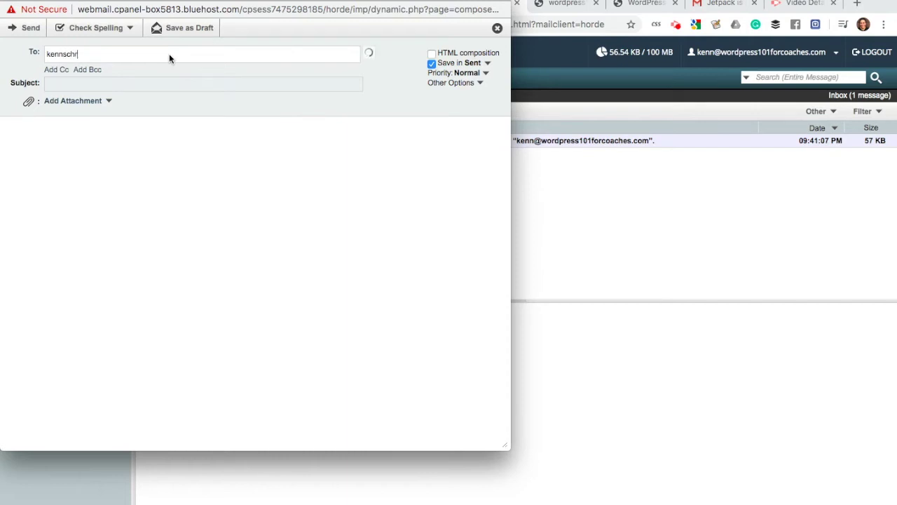
key("Tab")
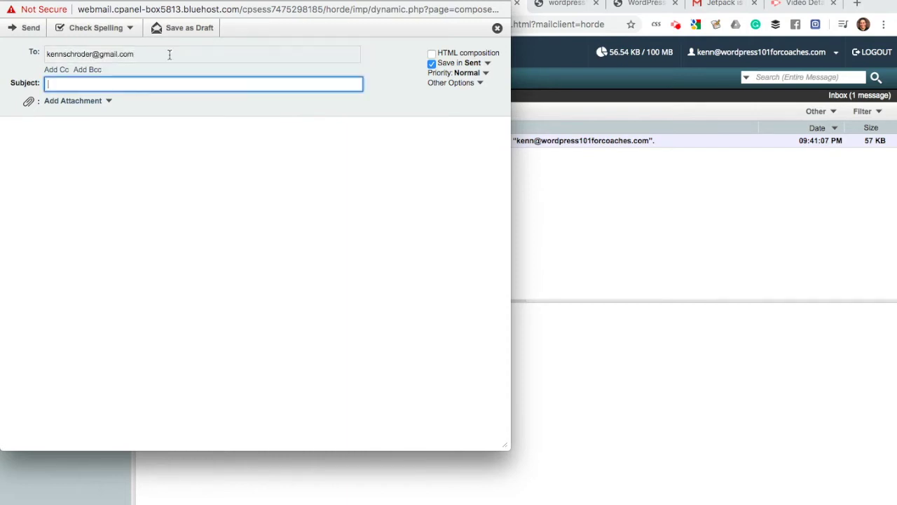
Step: Give the message subject 'heloo, is this working' and body 'heloo', then send it
type("heloo, is this working")
key("Tab")
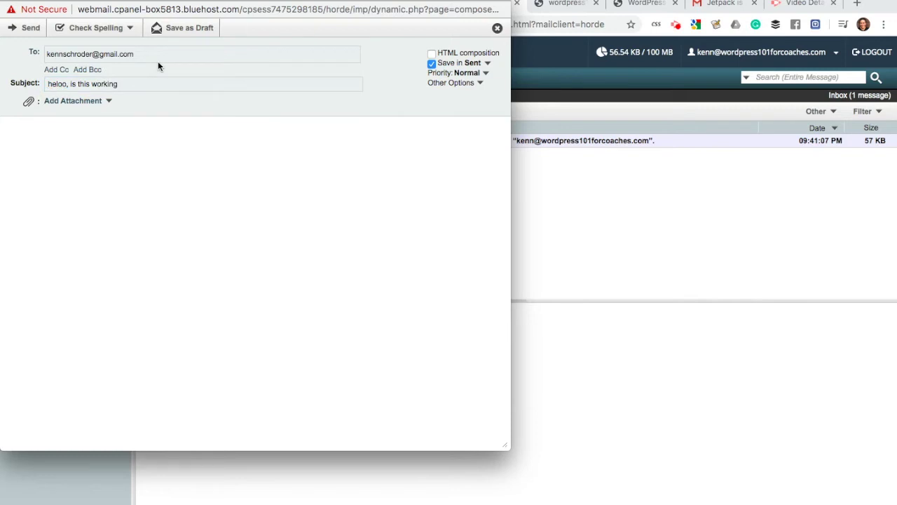
type("heloo")
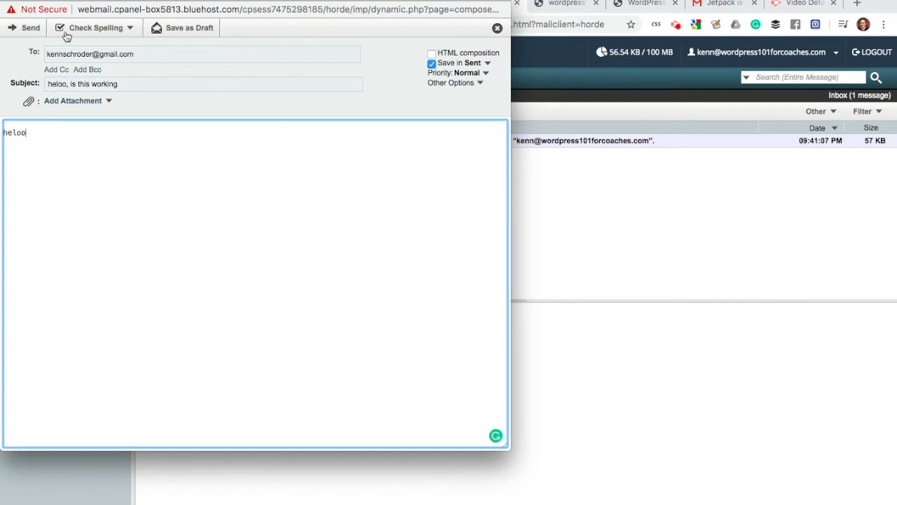
left_click(26, 29)
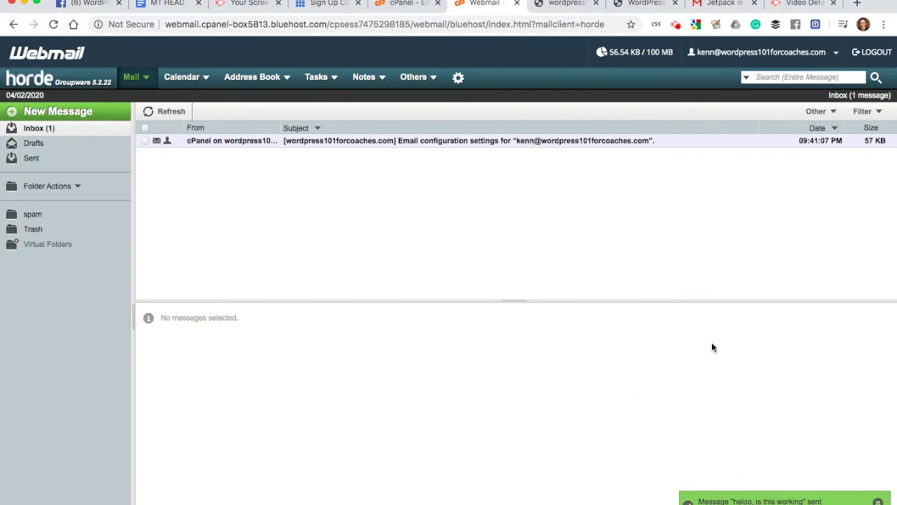
left_click(715, 8)
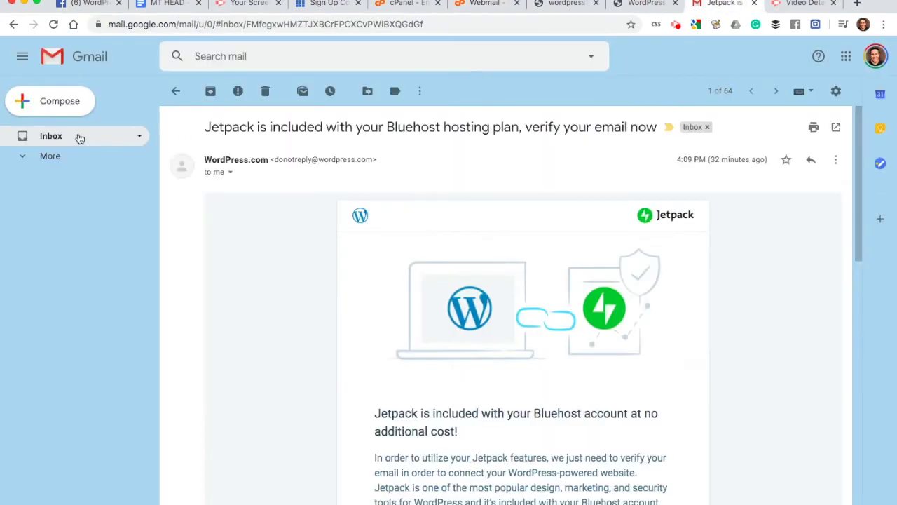
Step: Open the 'heloo, is this working' email in the Gmail inbox and send the reply 'i got it!'
left_click(61, 138)
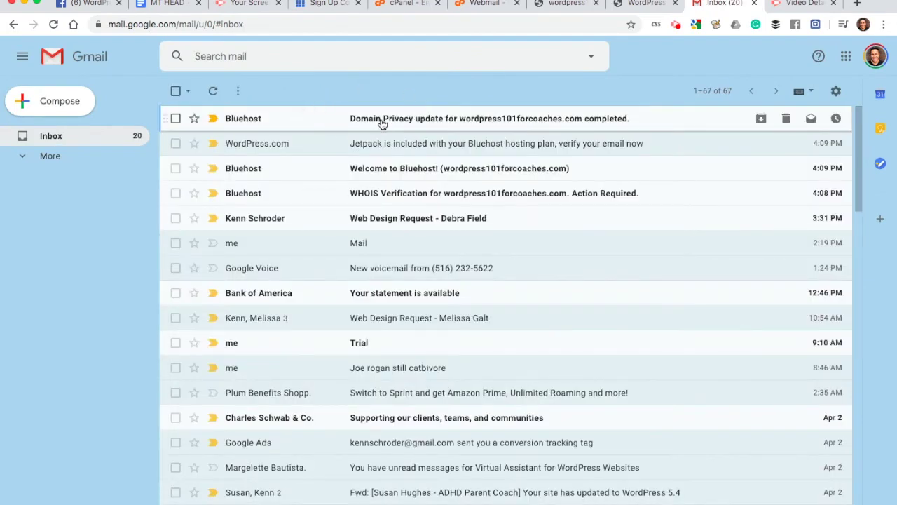
left_click(65, 139)
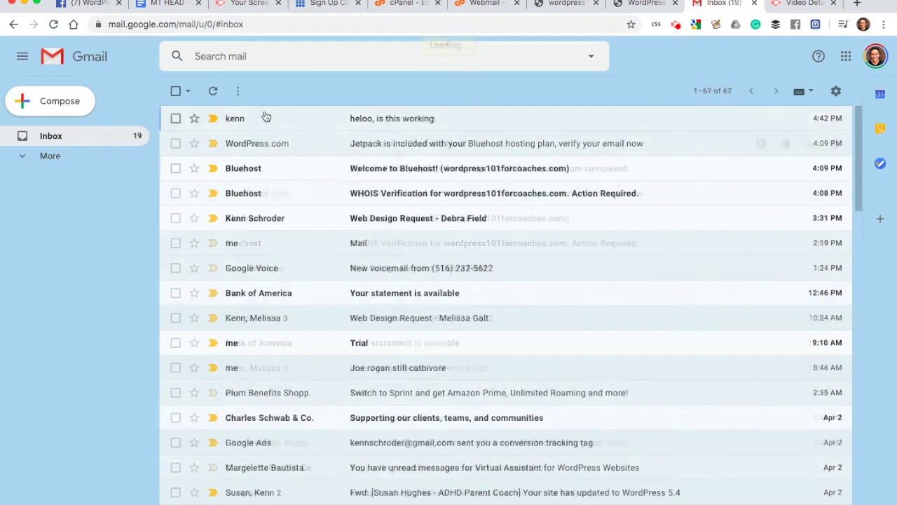
left_click(355, 117)
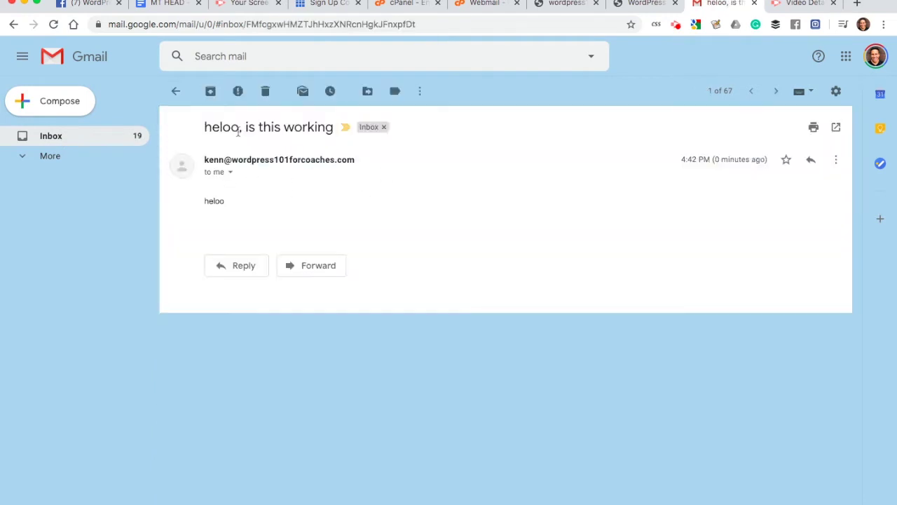
double_click(210, 202)
left_click(252, 193)
key("r")
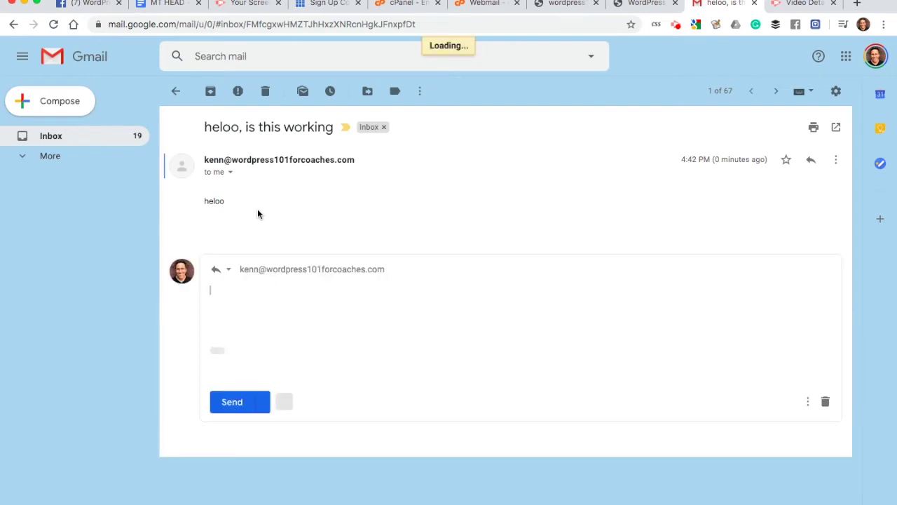
type("i got it!")
left_click(232, 403)
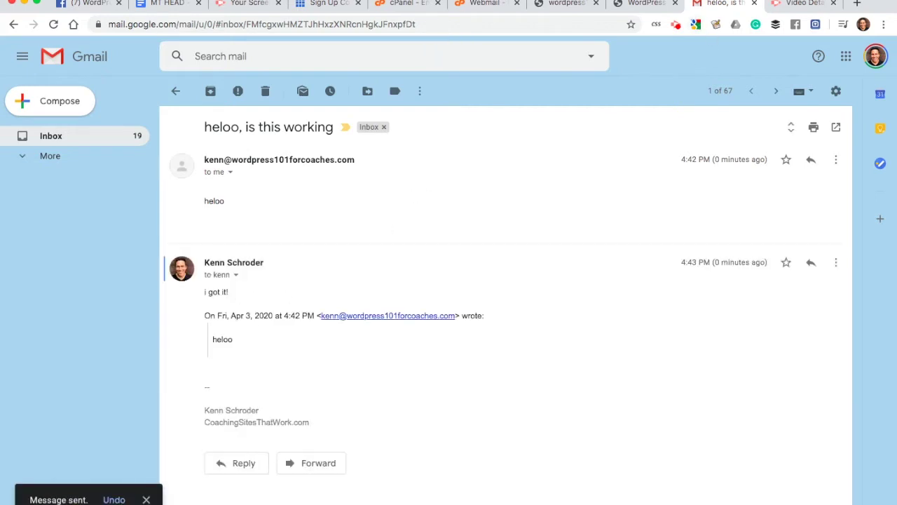
Step: Refresh the Horde Webmail inbox to show the 'Re: heloo, is this working' reply
left_click(476, 5)
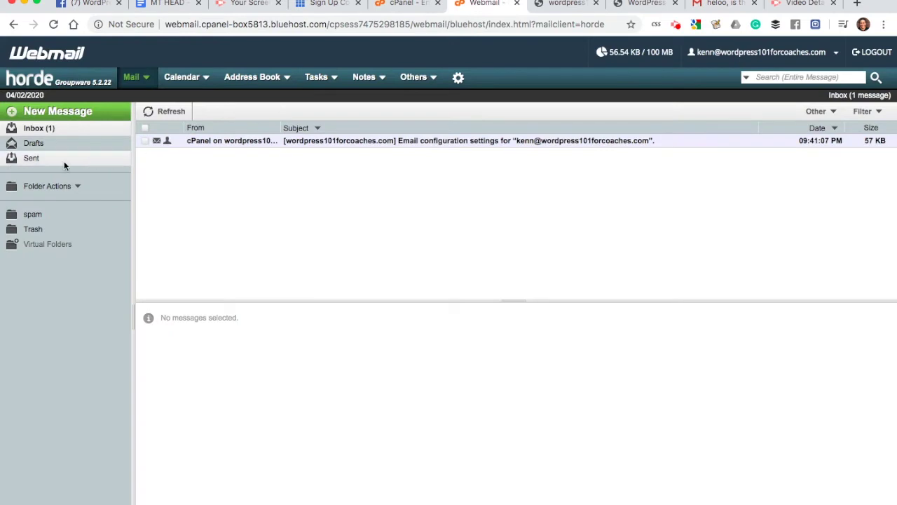
left_click(33, 132)
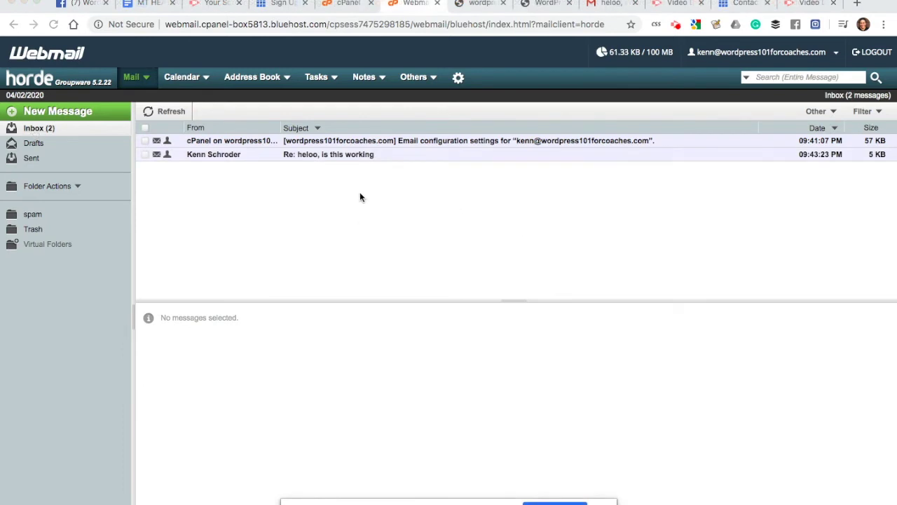
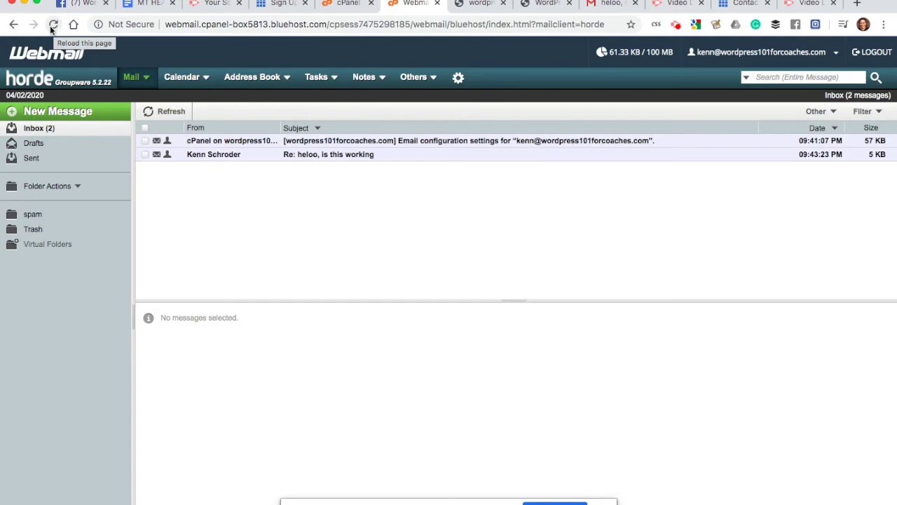
Step: Preview the 'Re: heloo, is this working' reply reading 'i got it!', then cycle through the browser tabs
left_click(314, 162)
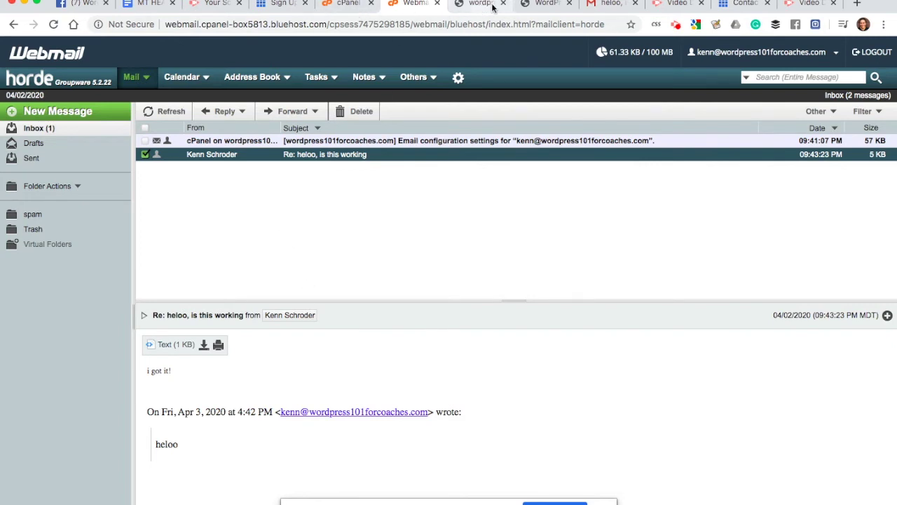
left_click(540, 7)
left_click(587, 7)
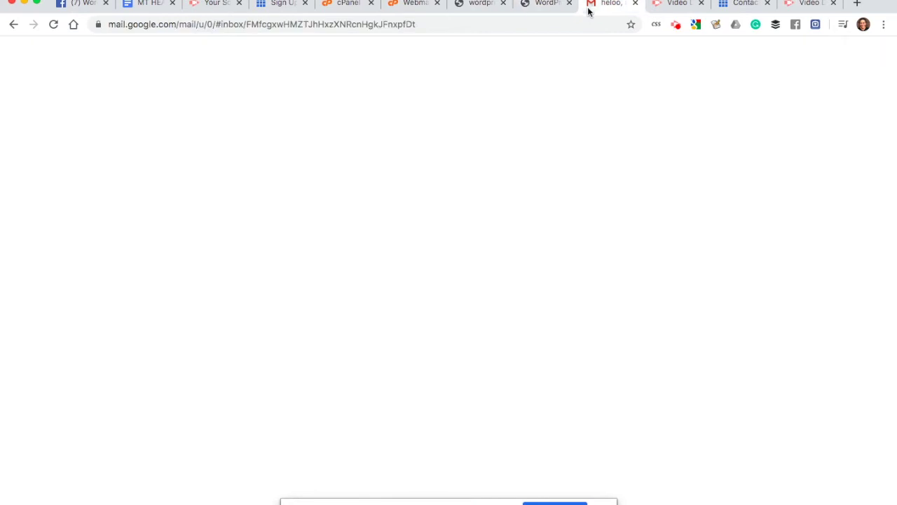
left_click(665, 7)
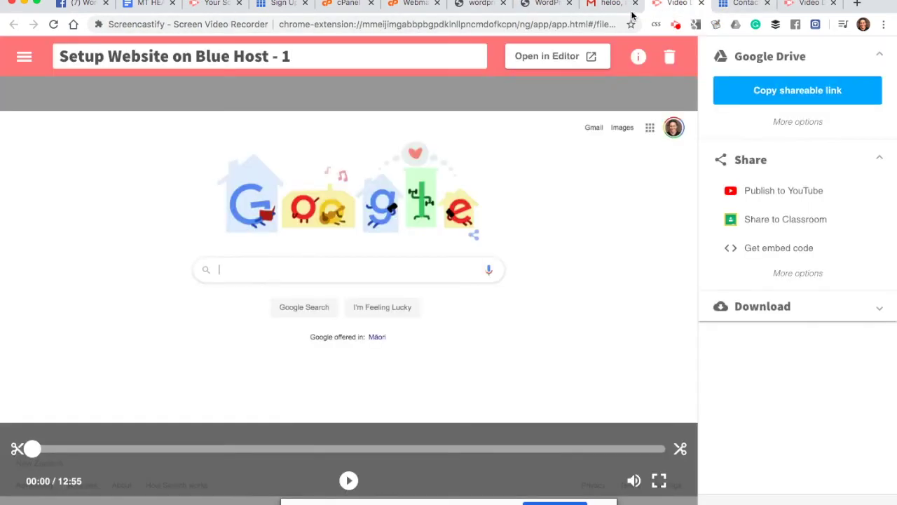
left_click(604, 6)
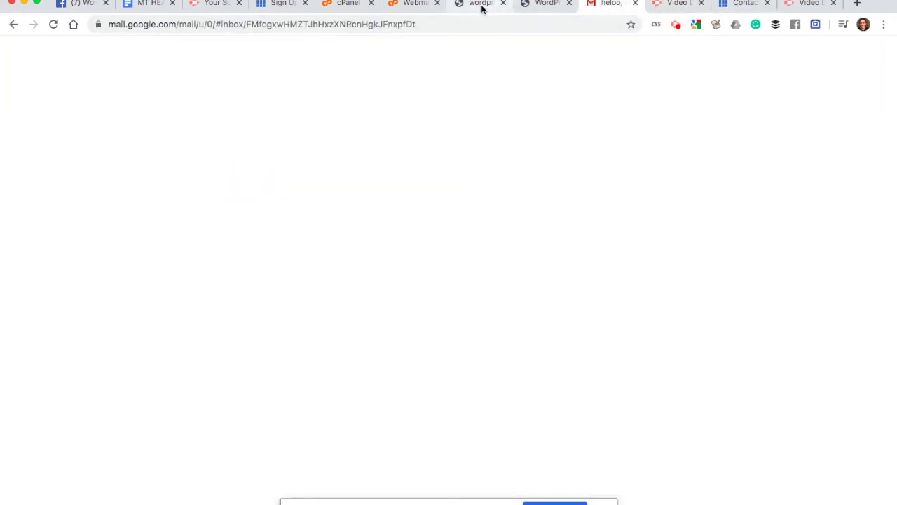
left_click(477, 7)
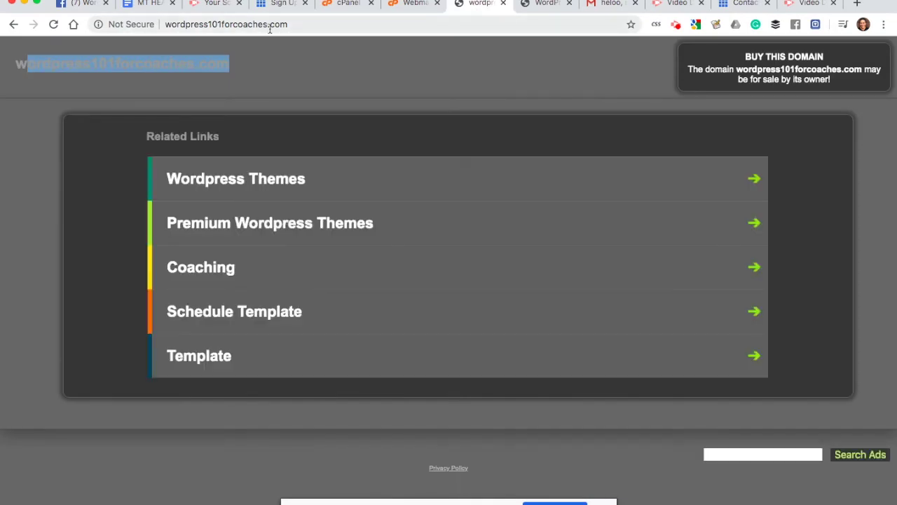
Step: Reload wordpress101forcoaches.com, which still shows the parked for-sale domain page
left_click(282, 25)
left_click(297, 24)
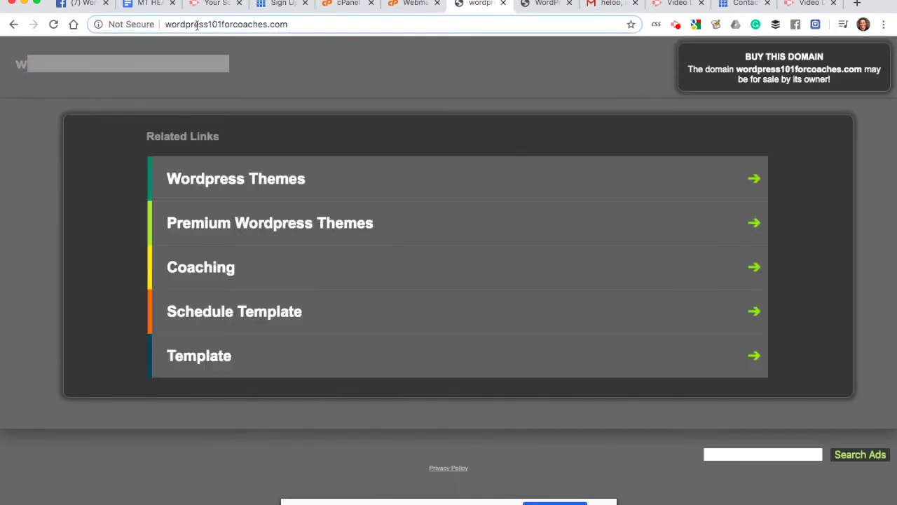
left_click(53, 25)
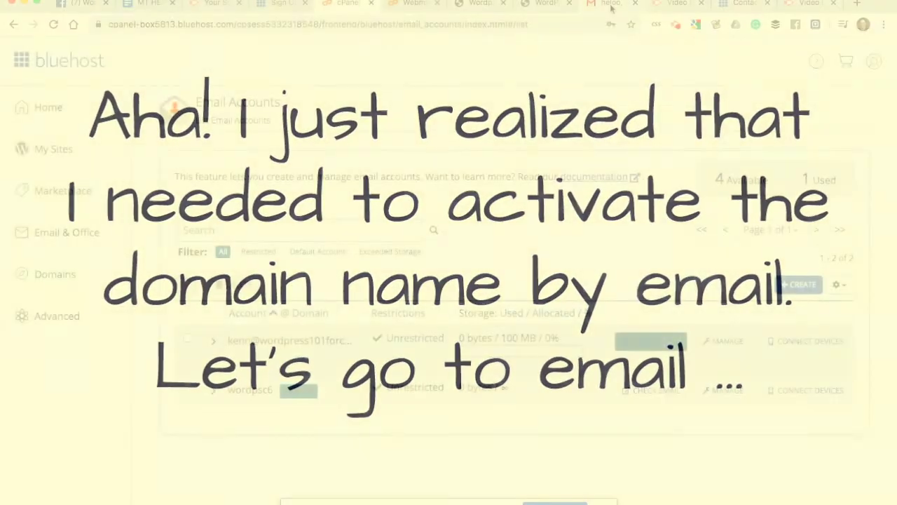
Step: Verify the domain's WHOIS contact details through the link in Bluehost's WHOIS Verification email
left_click(611, 7)
left_click(56, 136)
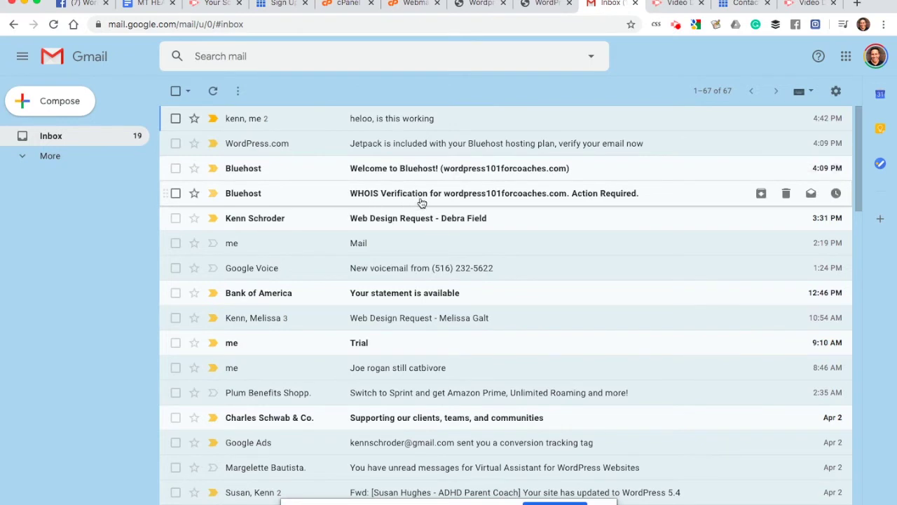
left_click(421, 202)
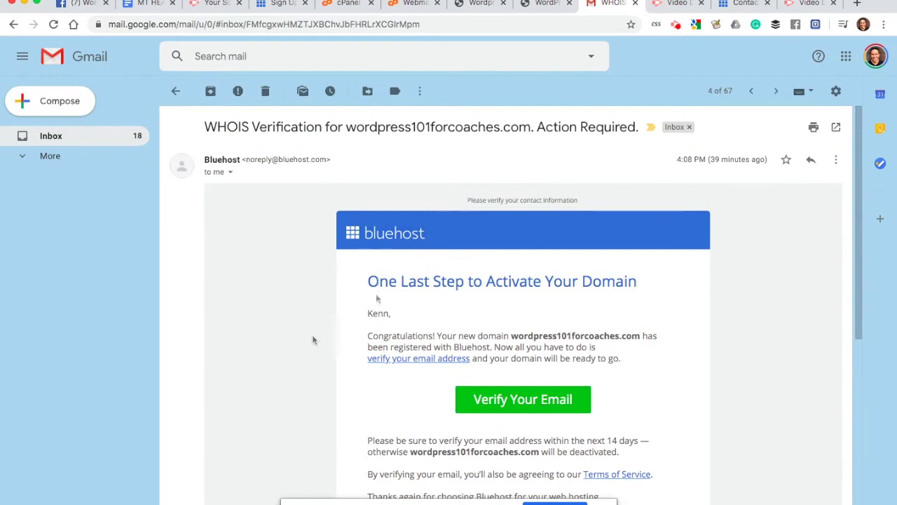
scroll(312, 340, "down", 2)
scroll(312, 340, "down", 1)
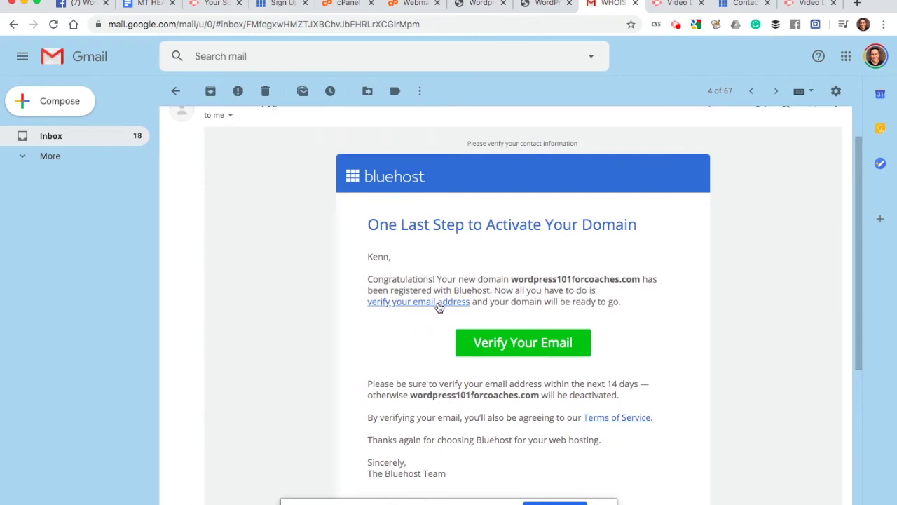
scroll(439, 308, "down", 1)
left_click(411, 285)
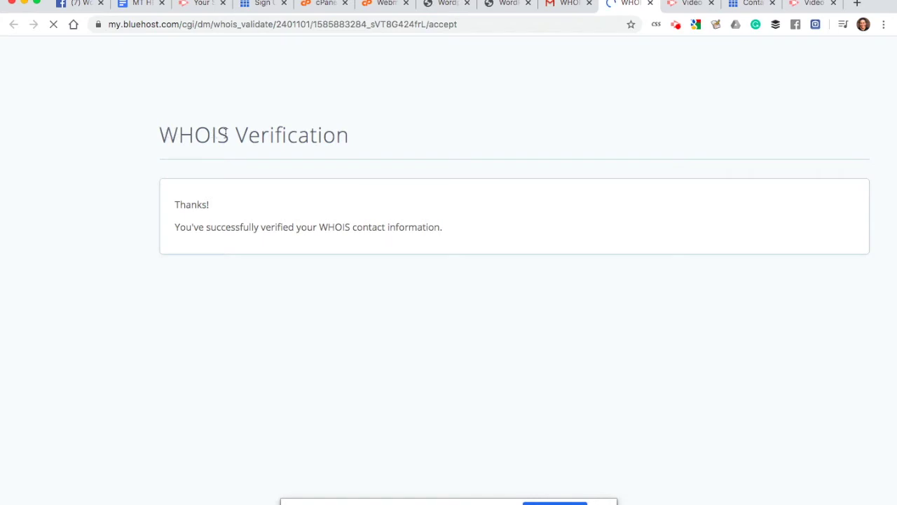
left_click_drag(225, 133, 269, 140)
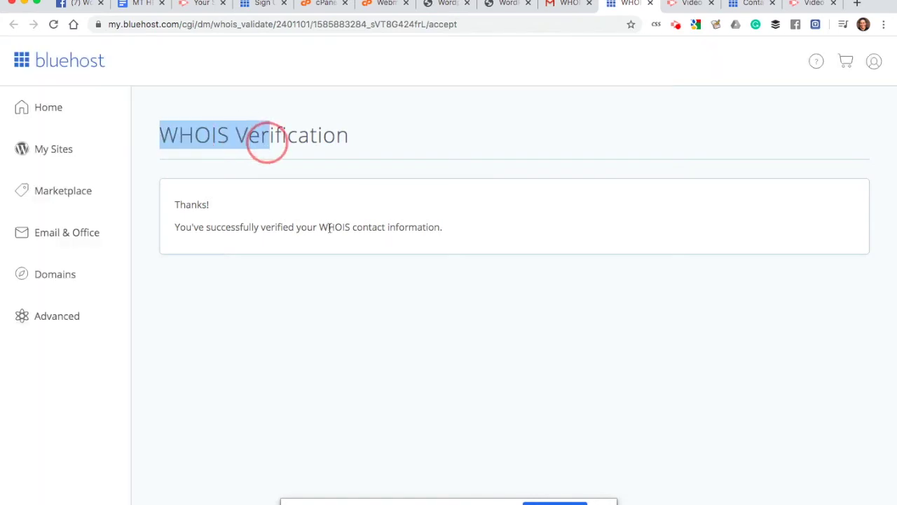
left_click_drag(319, 226, 352, 226)
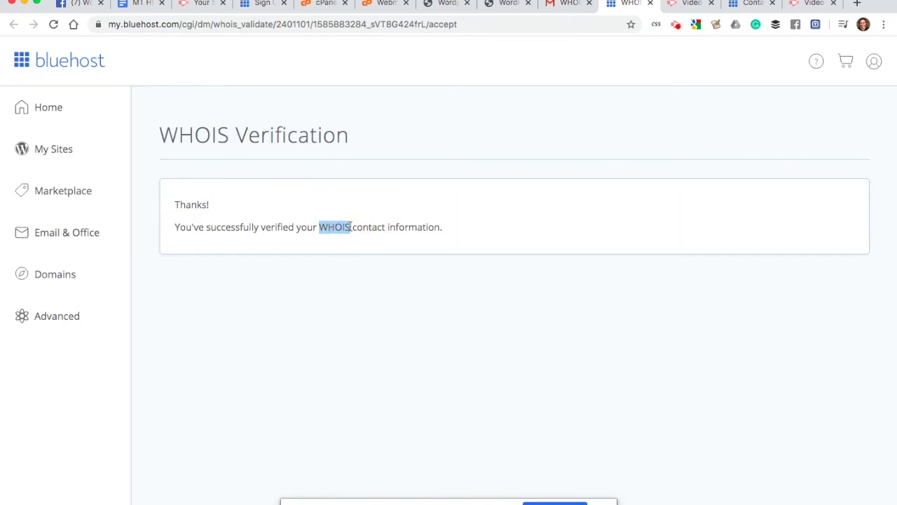
left_click(351, 227)
left_click_drag(350, 226, 319, 226)
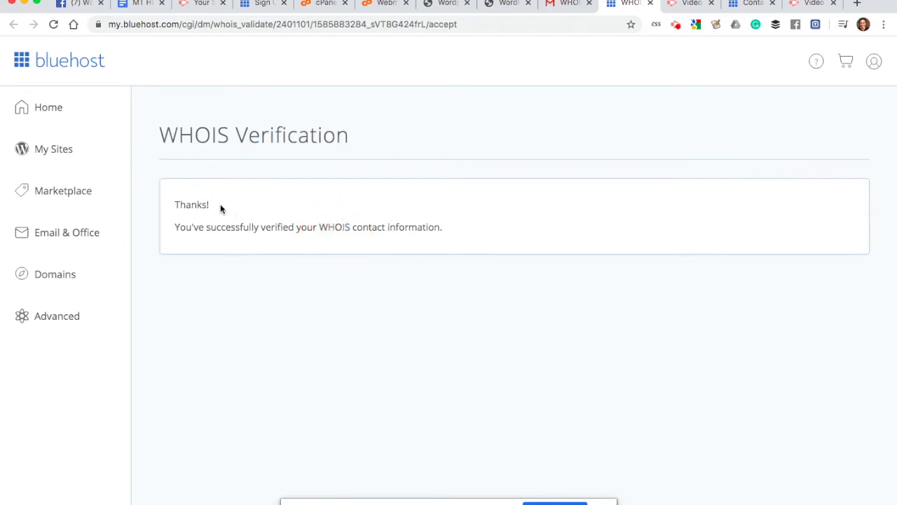
Step: Open the 'Welcome to Bluehost! (wordpress101forcoaches.com)' email from the Gmail inbox
left_click(570, 6)
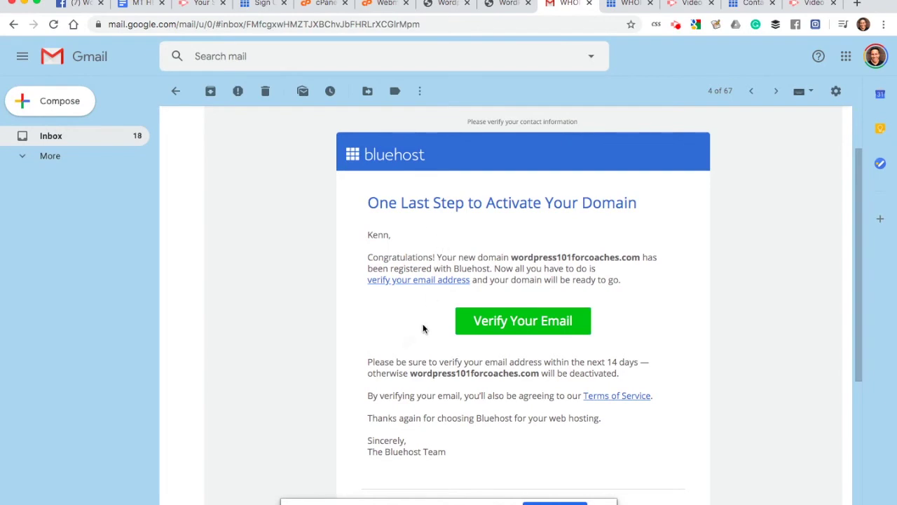
left_click(57, 137)
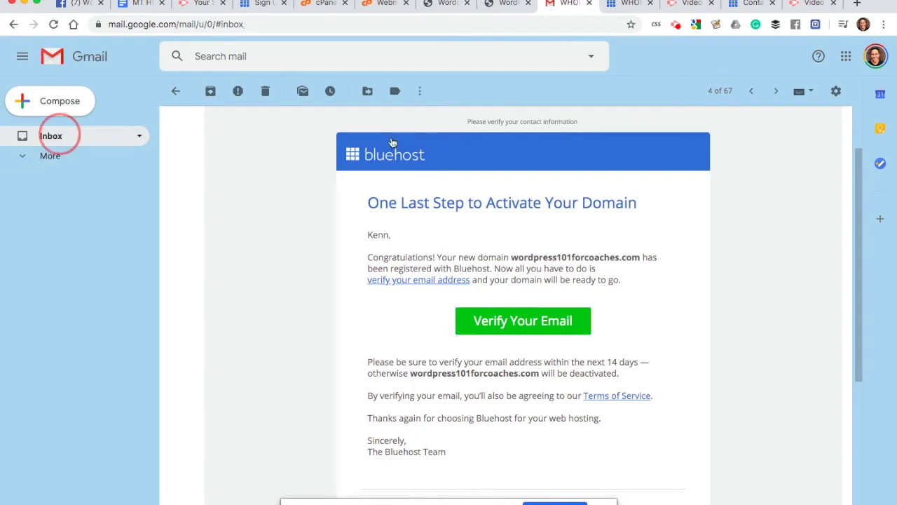
left_click(436, 170)
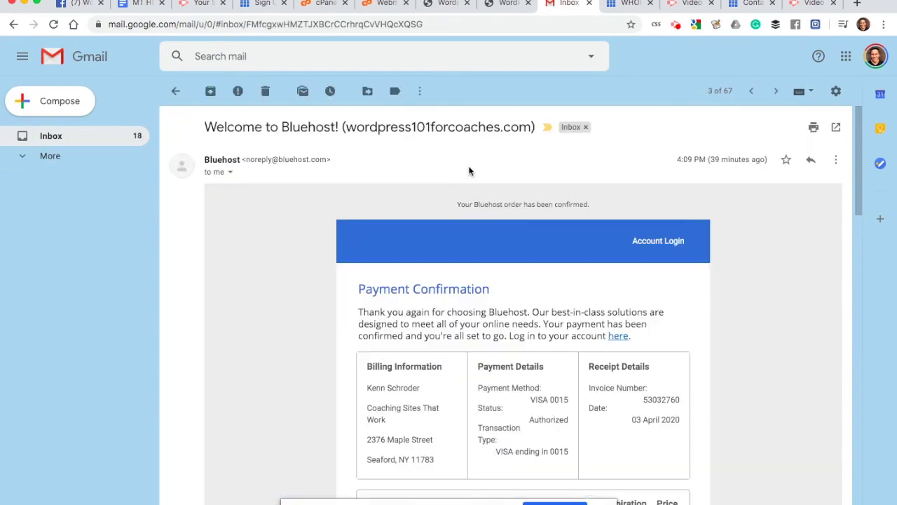
scroll(435, 294, "down", 4)
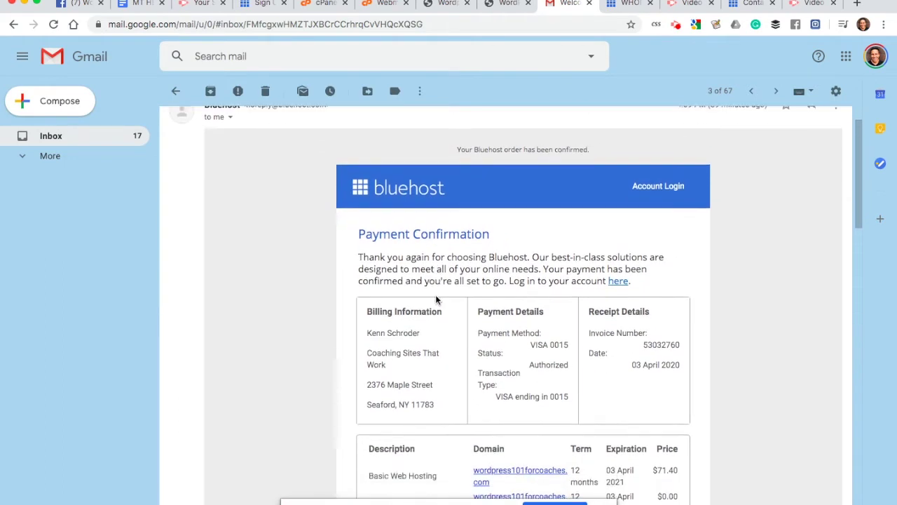
scroll(436, 295, "up", 4)
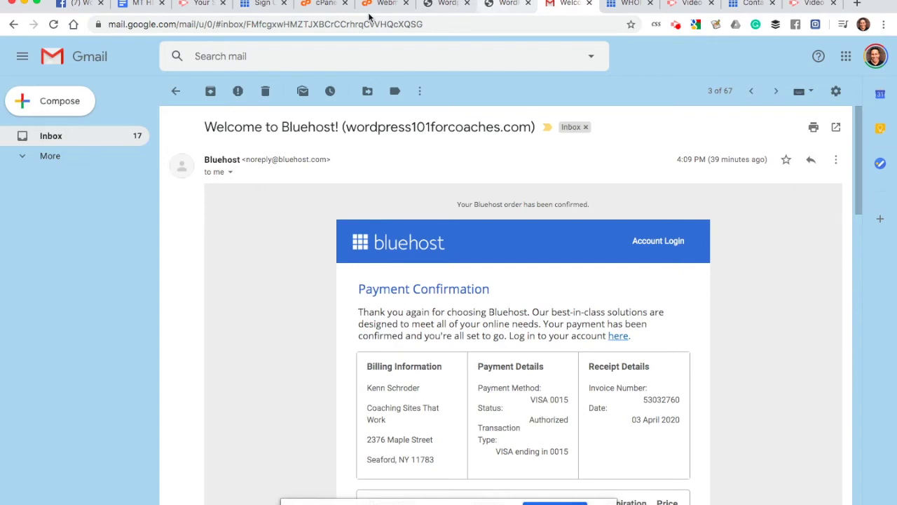
Step: Go from the Bluehost email accounts list to the home dashboard, then to the site's Hello world page
left_click(324, 6)
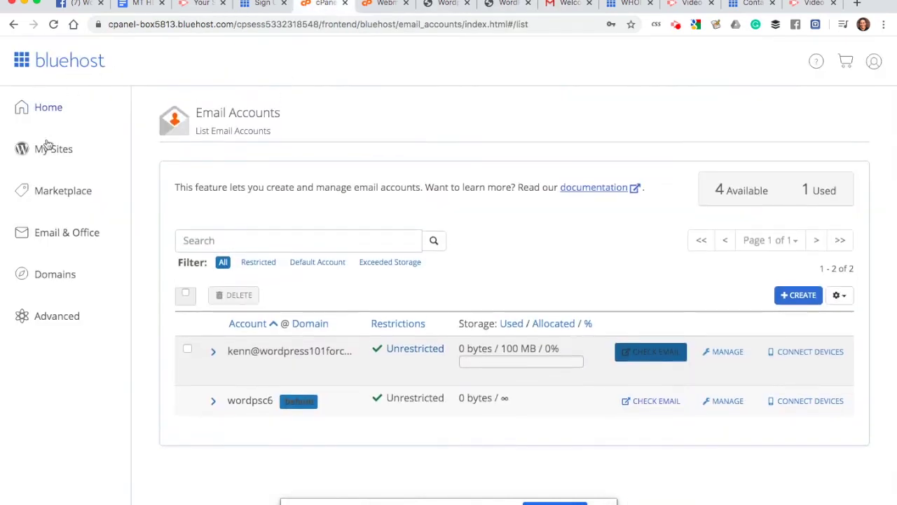
scroll(231, 152, "up", 1)
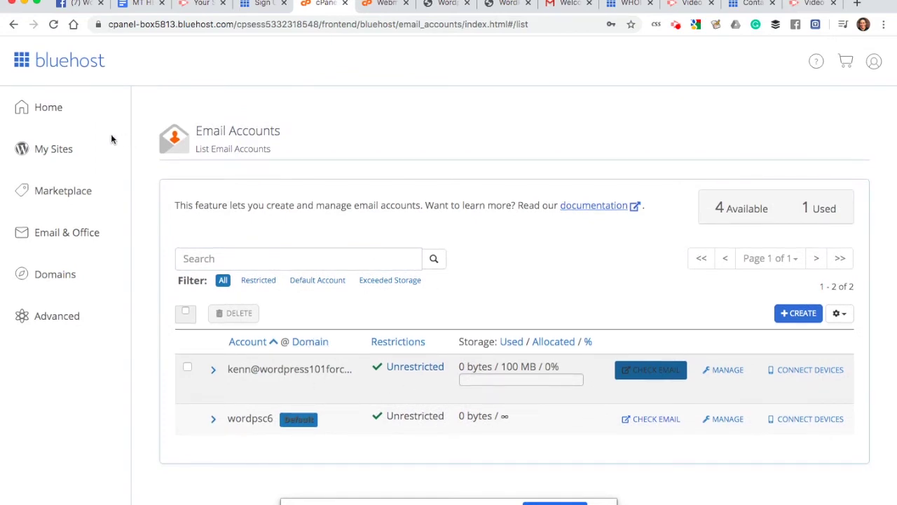
left_click(56, 112)
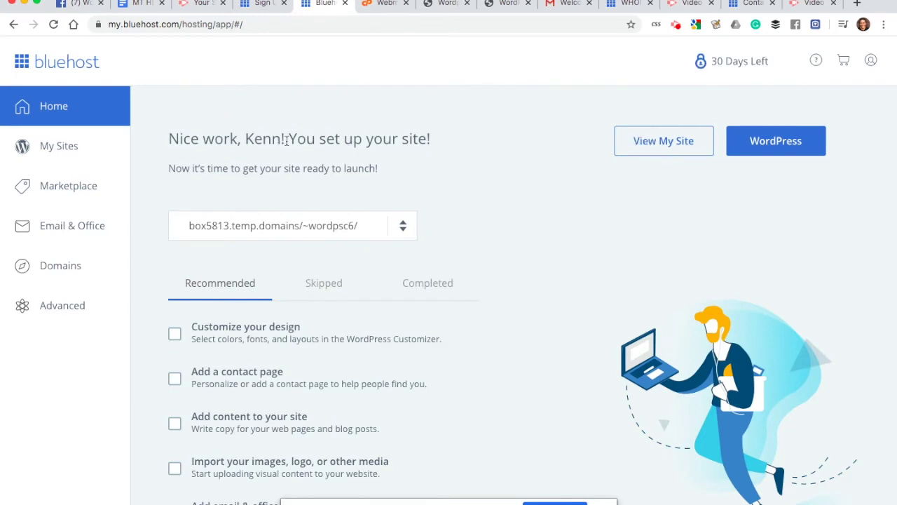
left_click(404, 226)
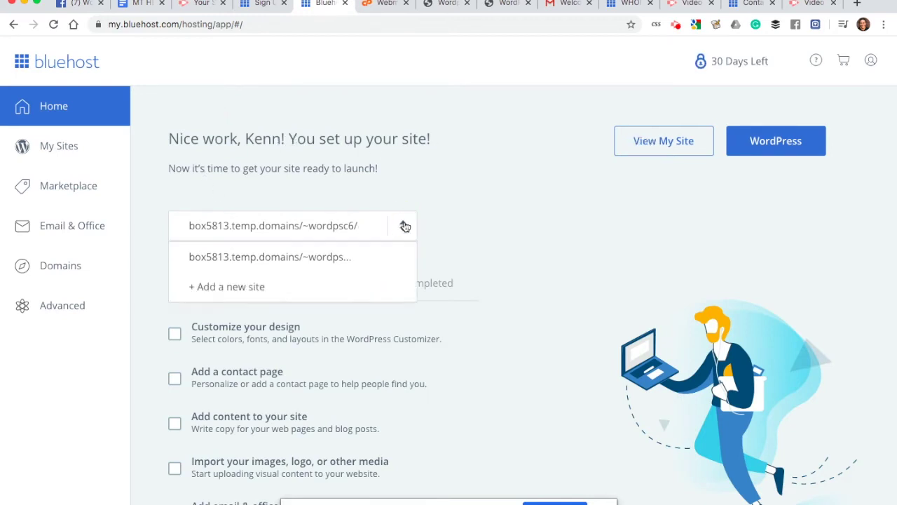
left_click(436, 212)
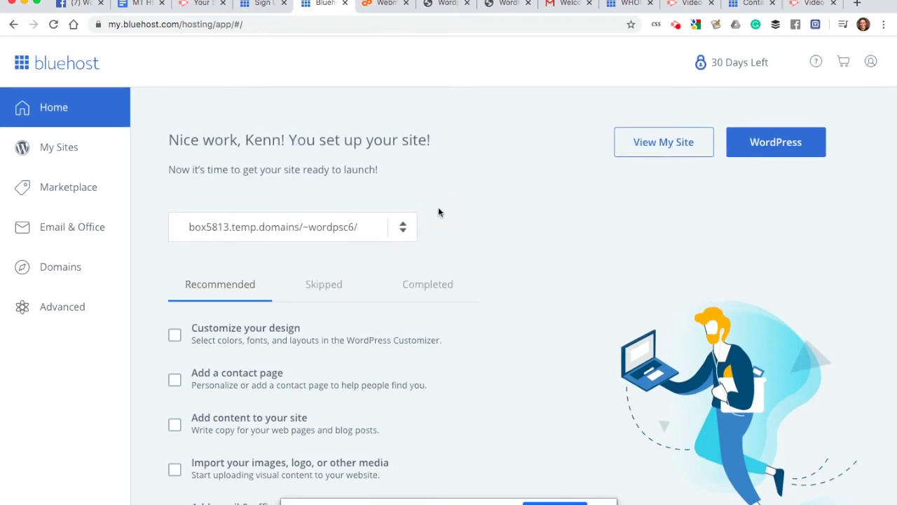
left_click(503, 4)
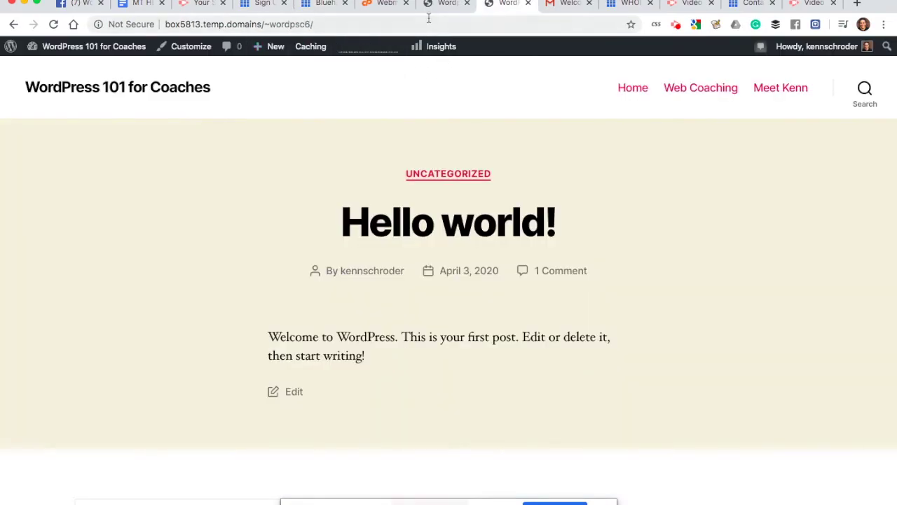
Step: Reload wordpress101forcoaches.com once more, then close that tab
left_click(438, 7)
left_click(291, 24)
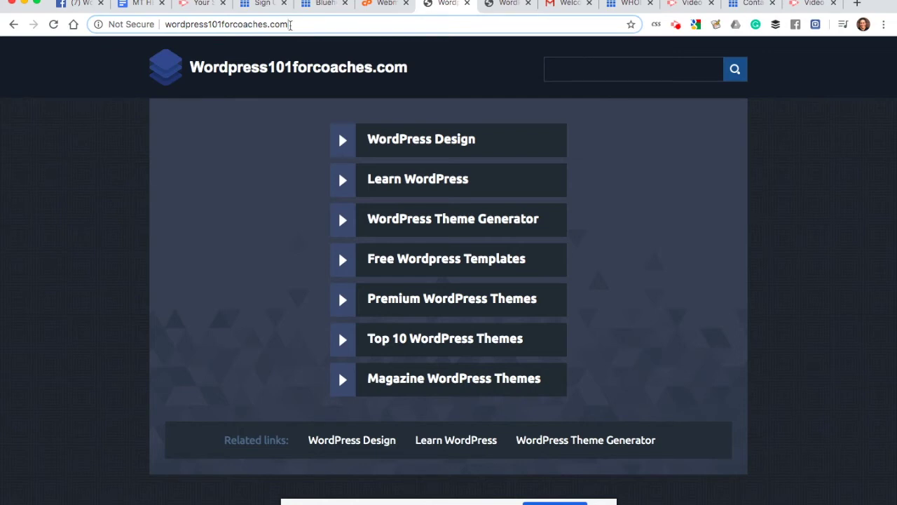
key("Return")
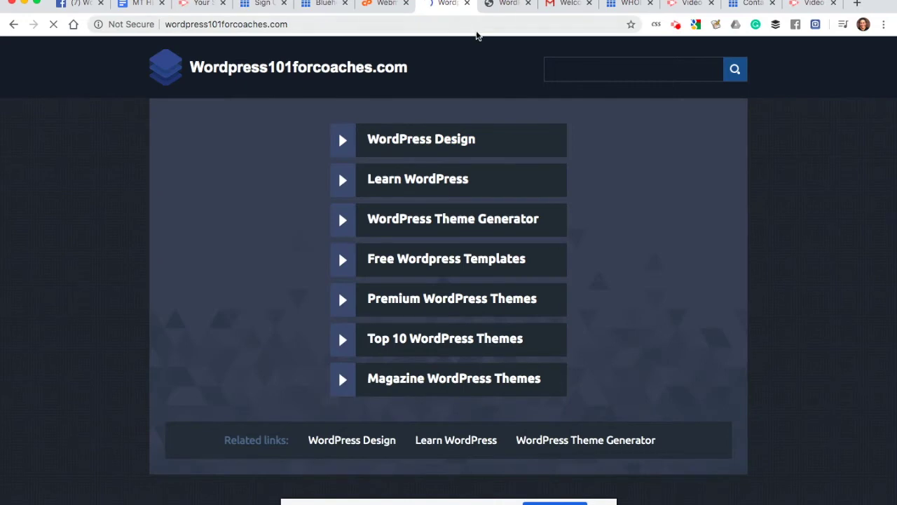
left_click(467, 3)
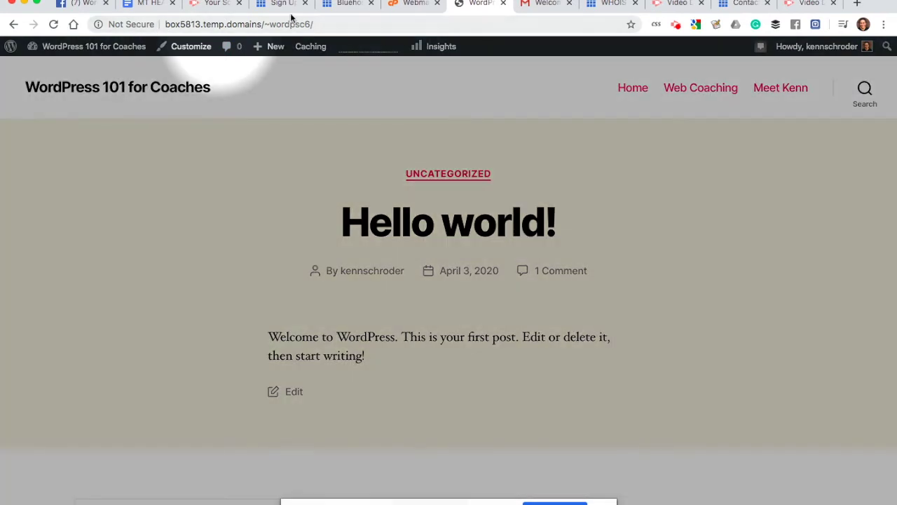
Step: From the front page at box5813.temp.domains/~wordpsc6/, go to the WordPress admin Dashboard
left_click(324, 25)
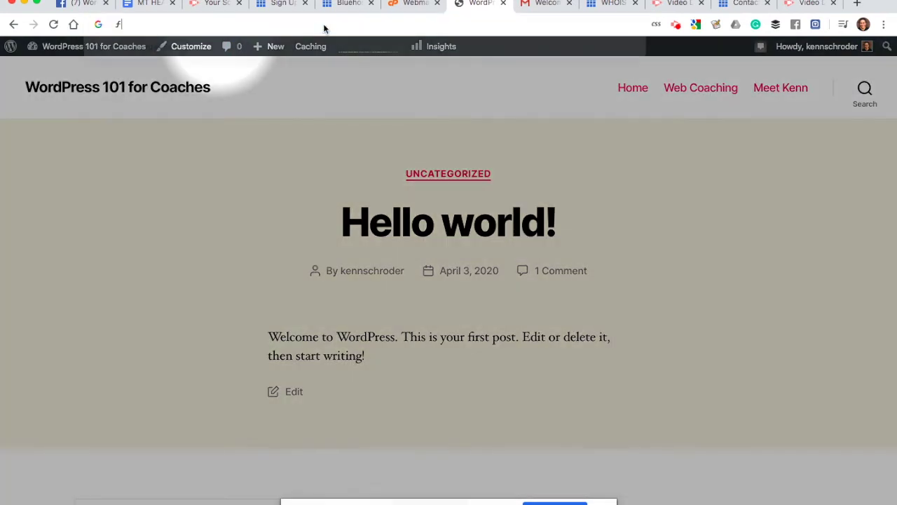
type("ƒ")
key("super+z")
left_click(323, 23)
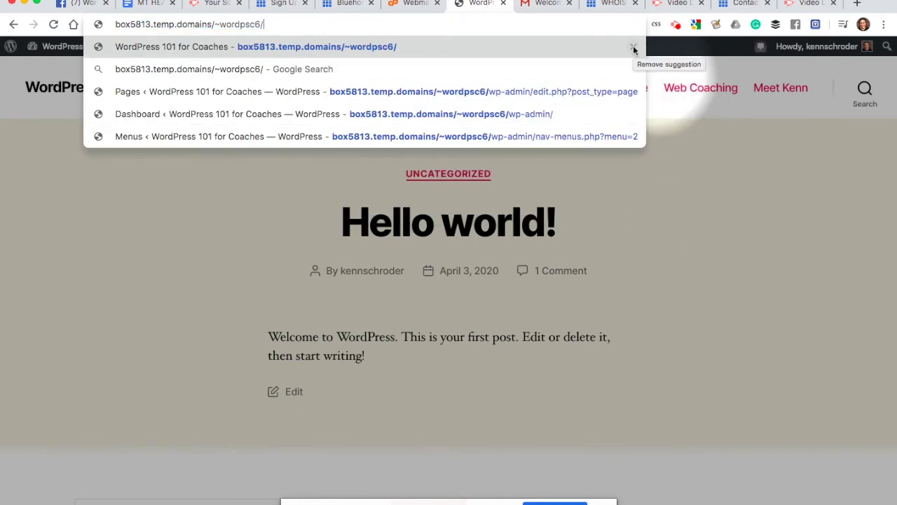
left_click(704, 234)
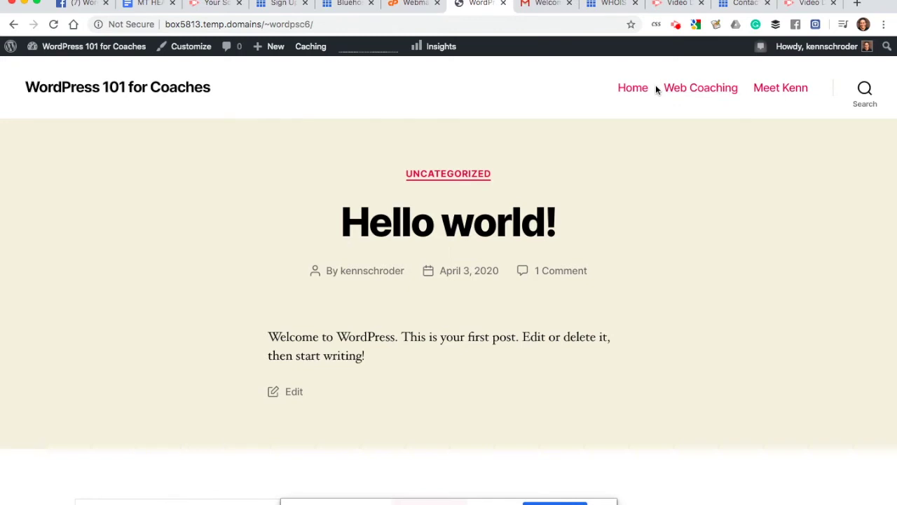
scroll(547, 236, "down", 10)
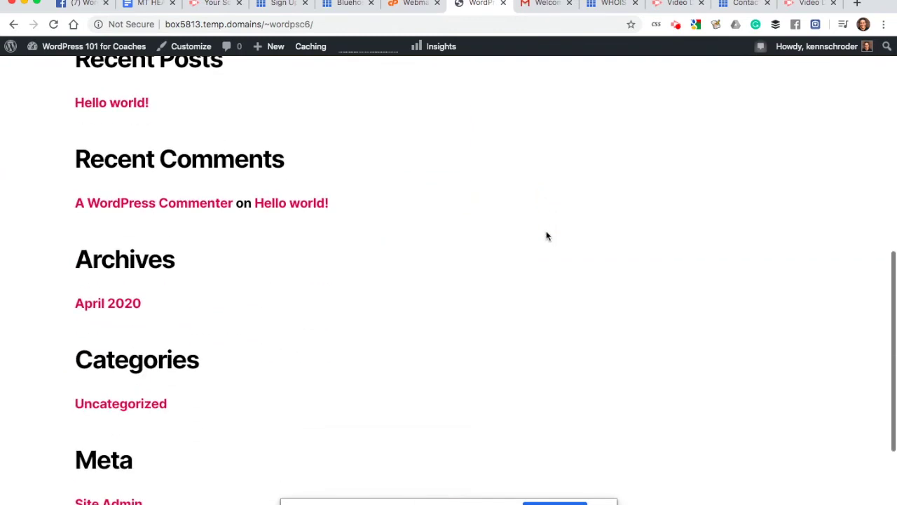
scroll(547, 236, "up", 10)
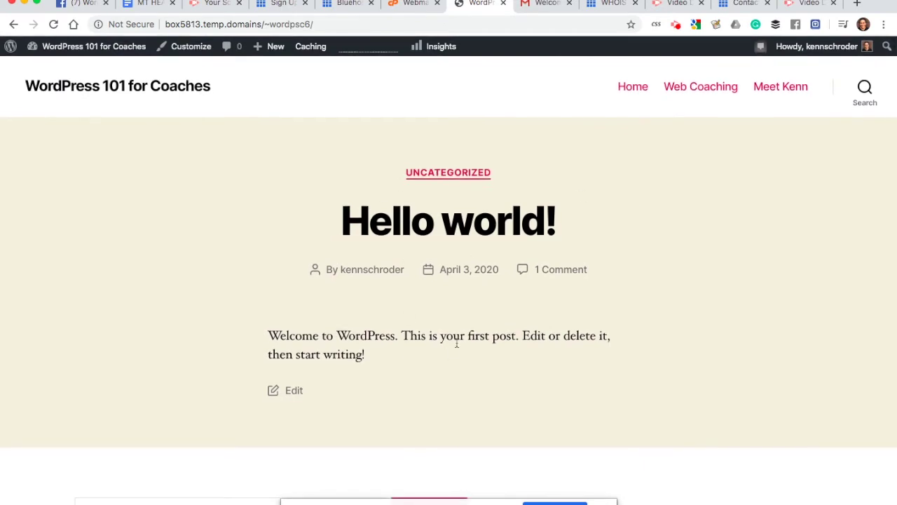
scroll(415, 315, "up", 1)
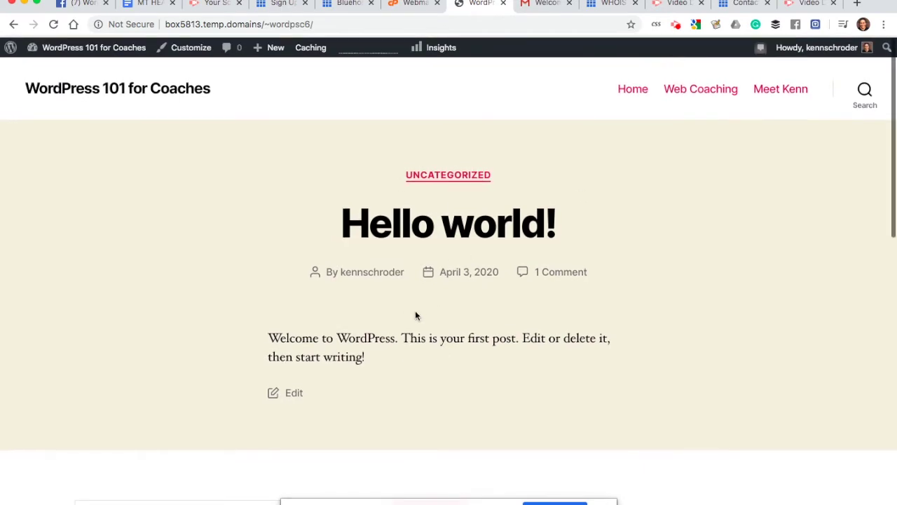
mouse_move(87, 54)
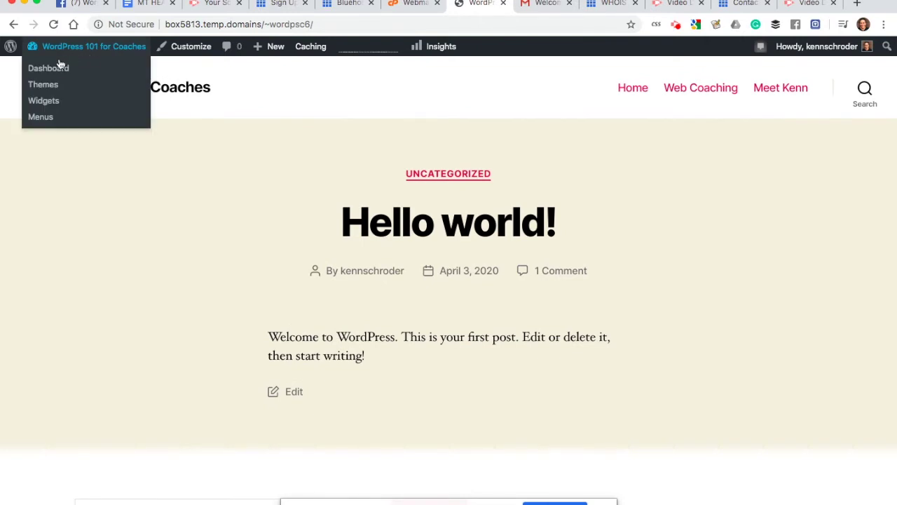
left_click(58, 70)
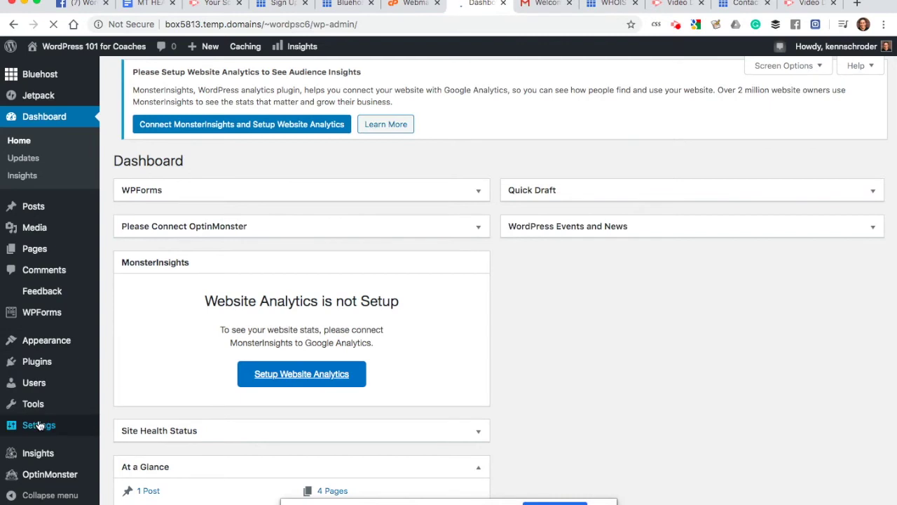
Step: Set the homepage to the static page 'Home' with no posts page, and save the Reading settings
mouse_move(40, 426)
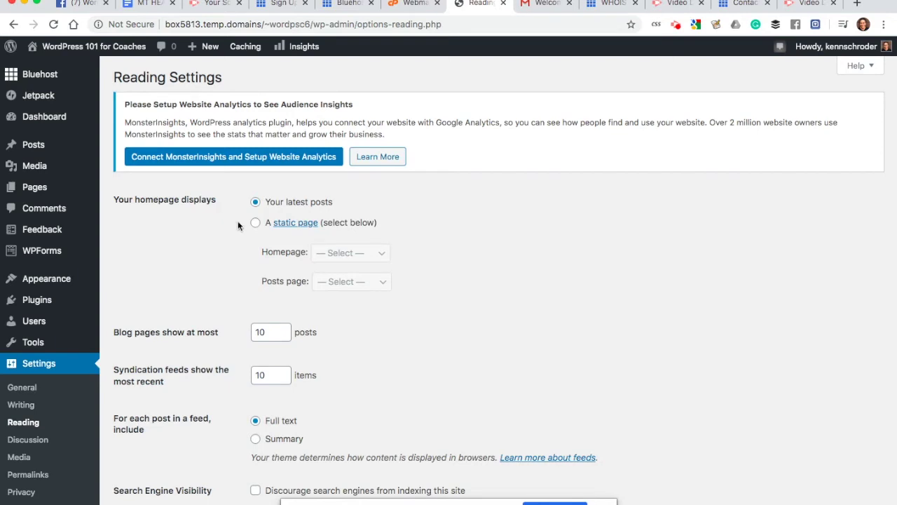
left_click(257, 224)
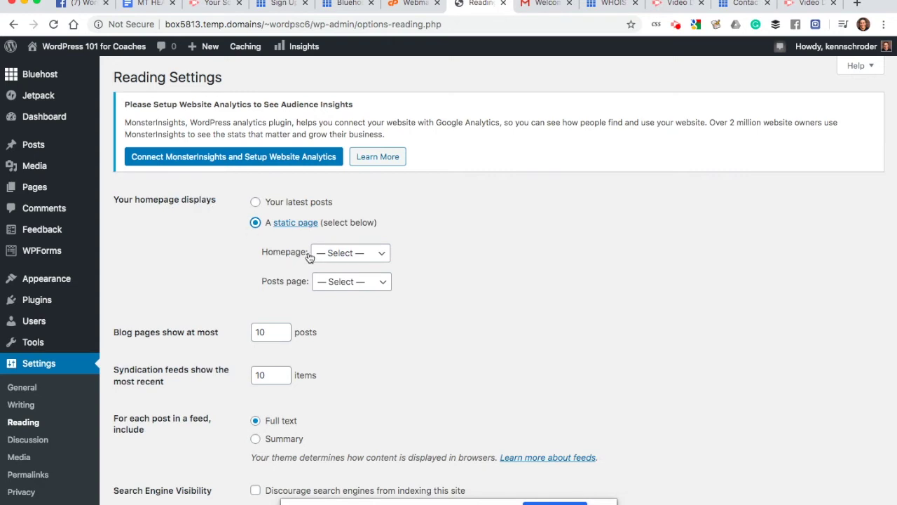
left_click(331, 253)
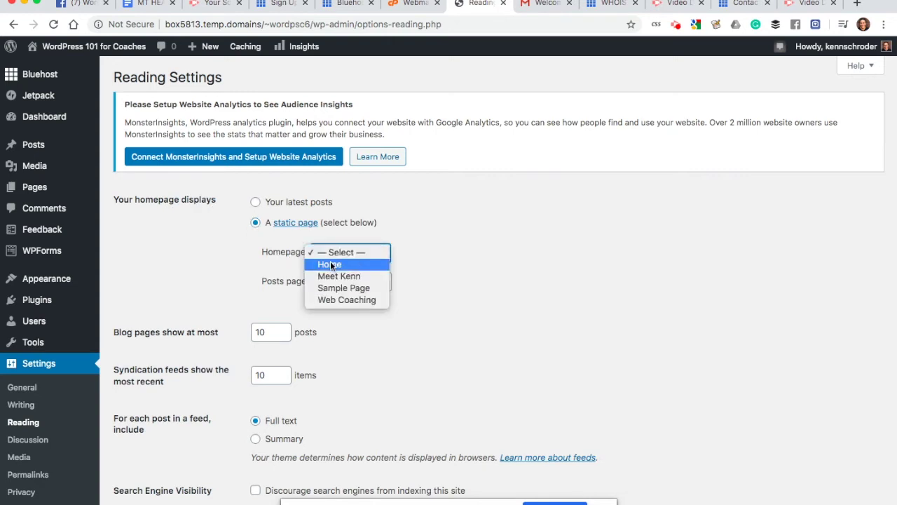
left_click(331, 264)
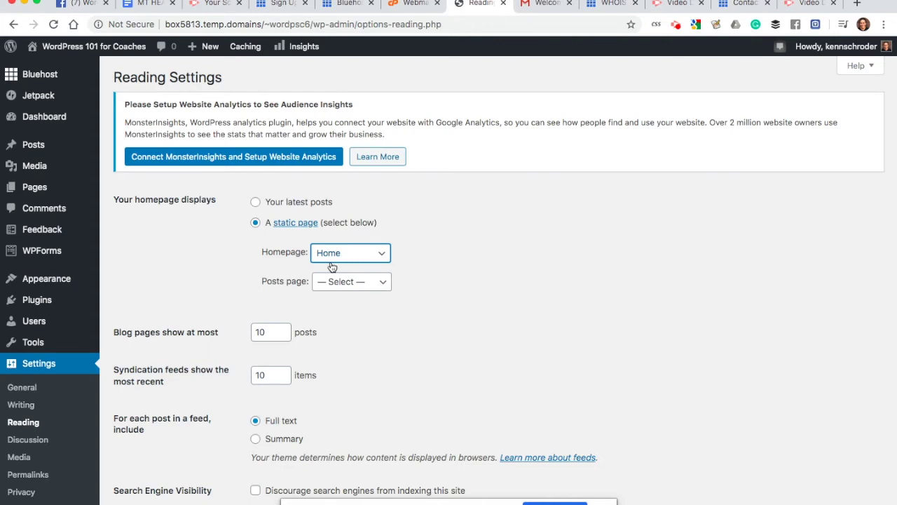
left_click(347, 255)
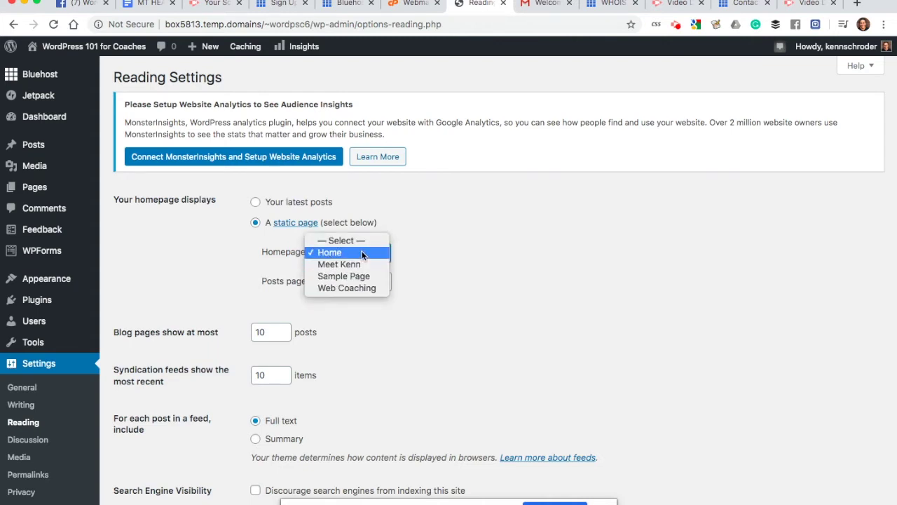
left_click(353, 252)
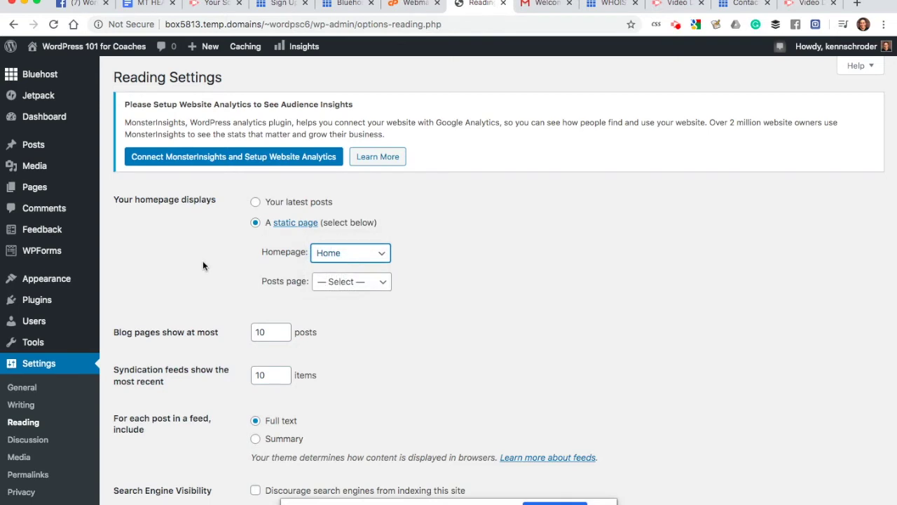
left_click(333, 287)
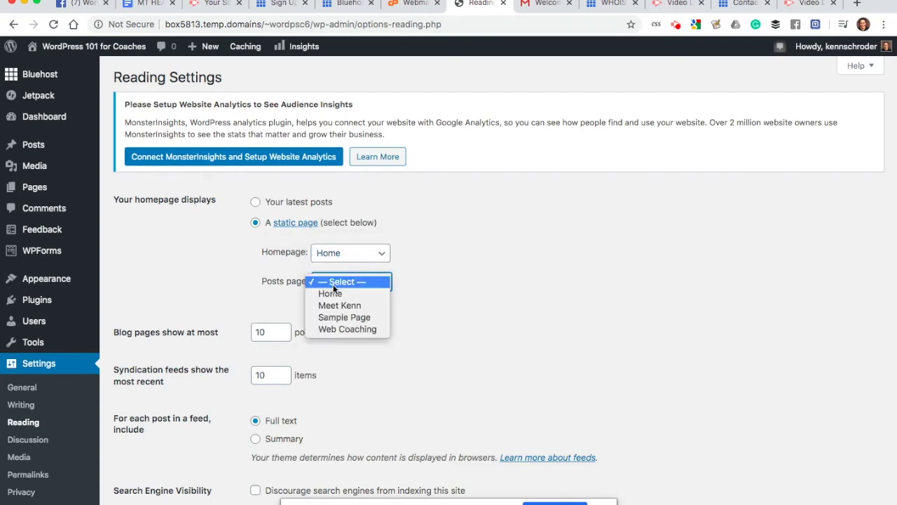
left_click(337, 282)
scroll(231, 282, "down", 1)
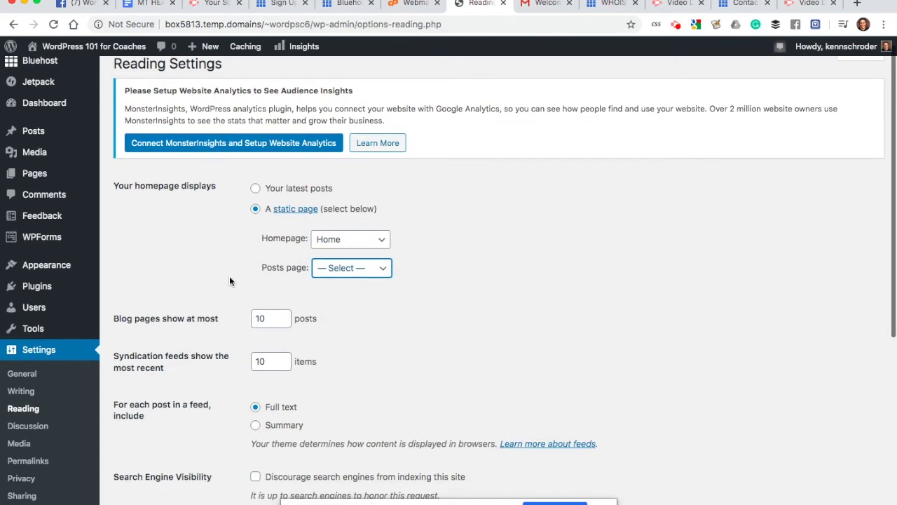
left_click(333, 274)
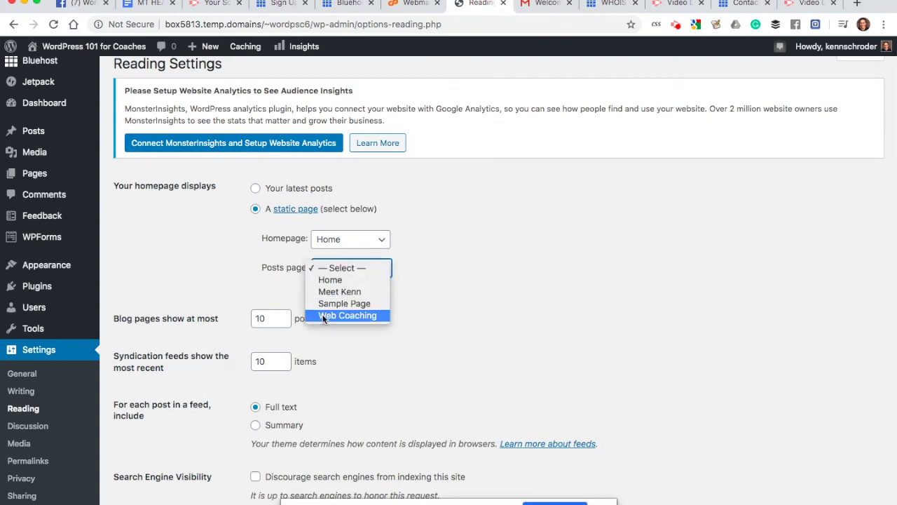
left_click(221, 268)
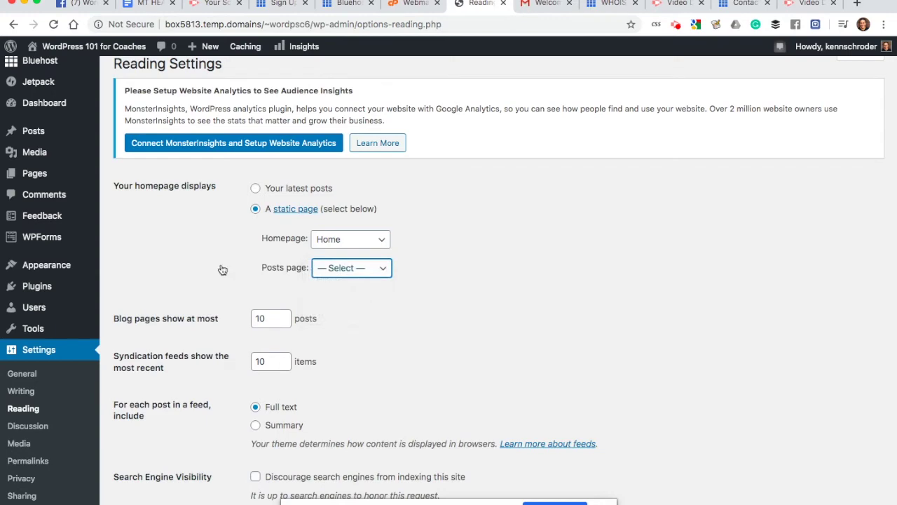
scroll(223, 270, "down", 5)
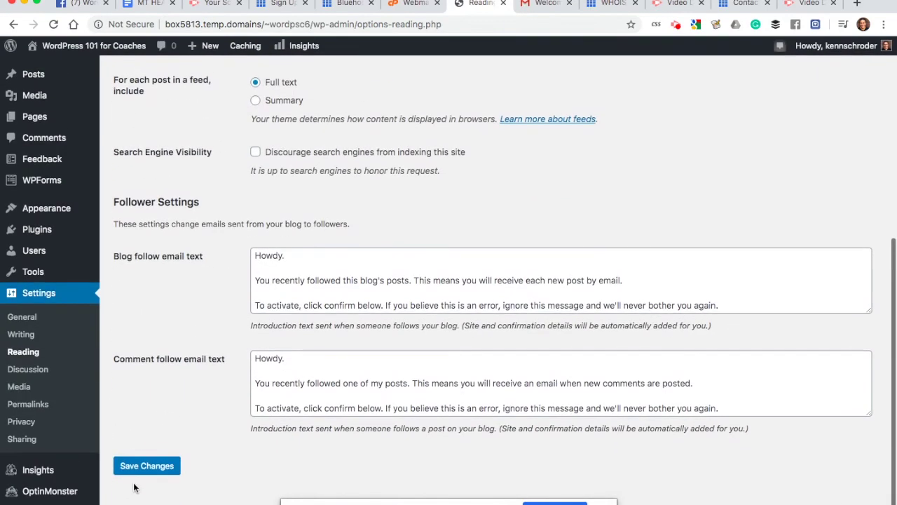
left_click(142, 472)
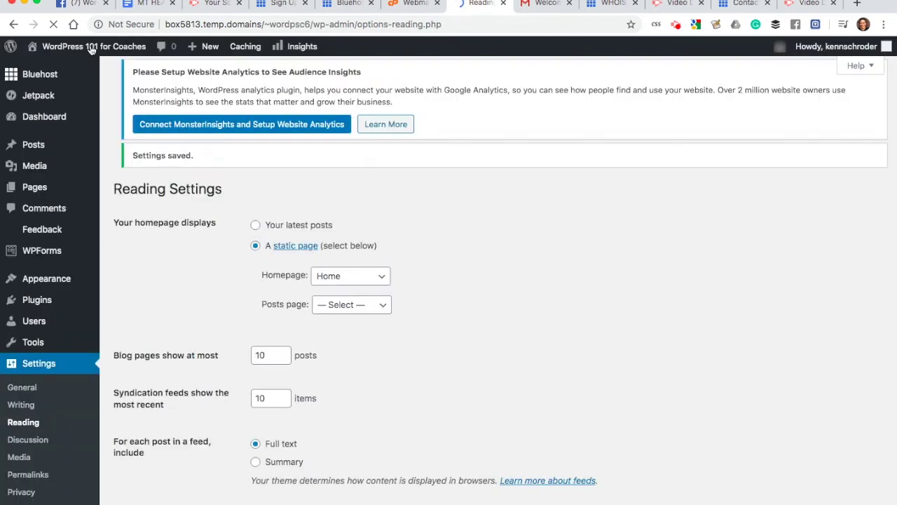
Step: Visit the live site to see Home as the front page
mouse_move(90, 47)
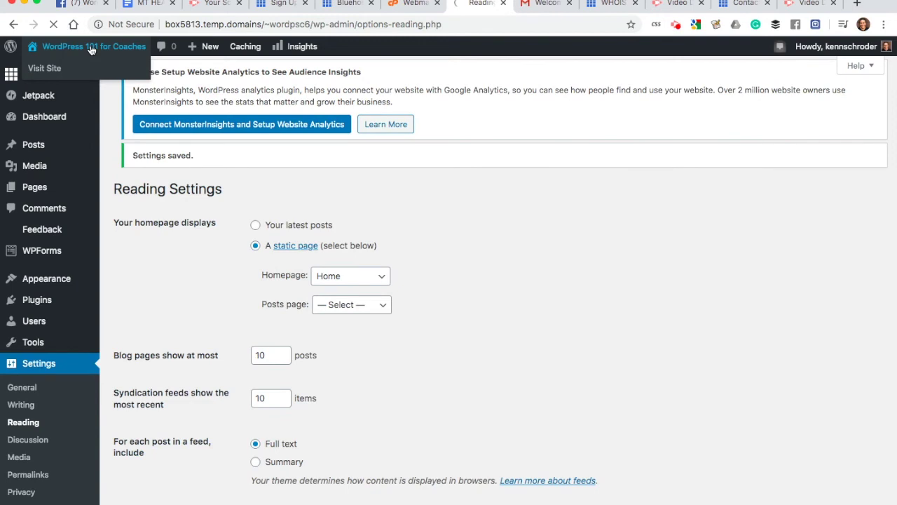
left_click(91, 47)
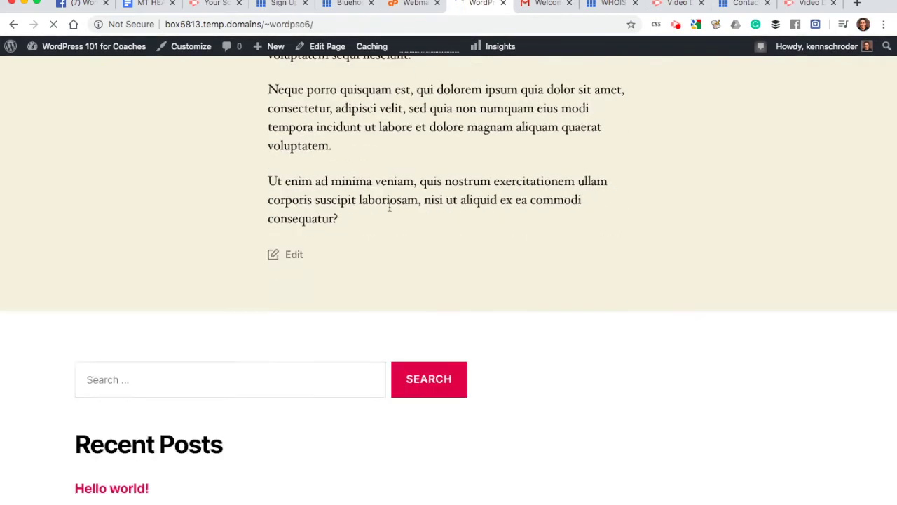
left_click_drag(268, 329, 535, 427)
Step: Read through the Web Coaching page, then return to the admin Dashboard
left_click(690, 87)
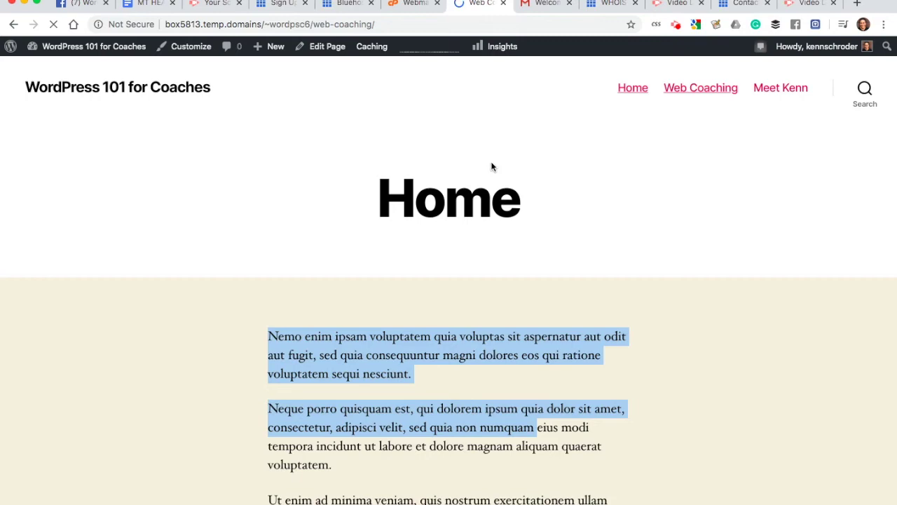
scroll(363, 250, "down", 3)
left_click_drag(268, 213, 447, 416)
scroll(445, 417, "down", 2)
scroll(446, 417, "down", 2)
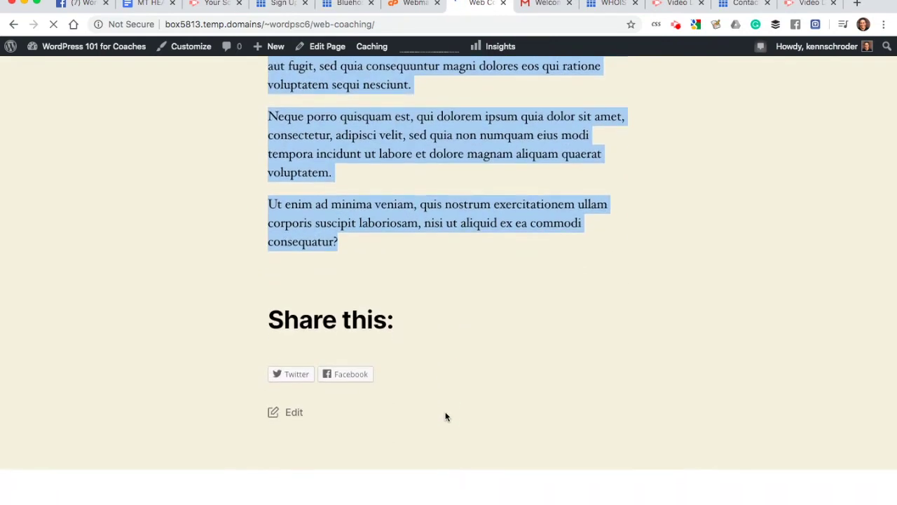
left_click_drag(272, 278, 407, 341)
scroll(407, 342, "down", 3)
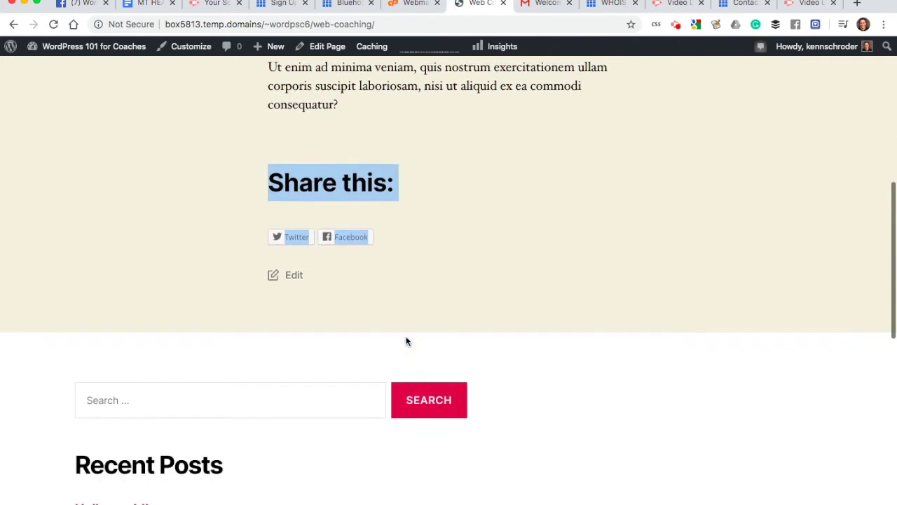
scroll(406, 342, "down", 3)
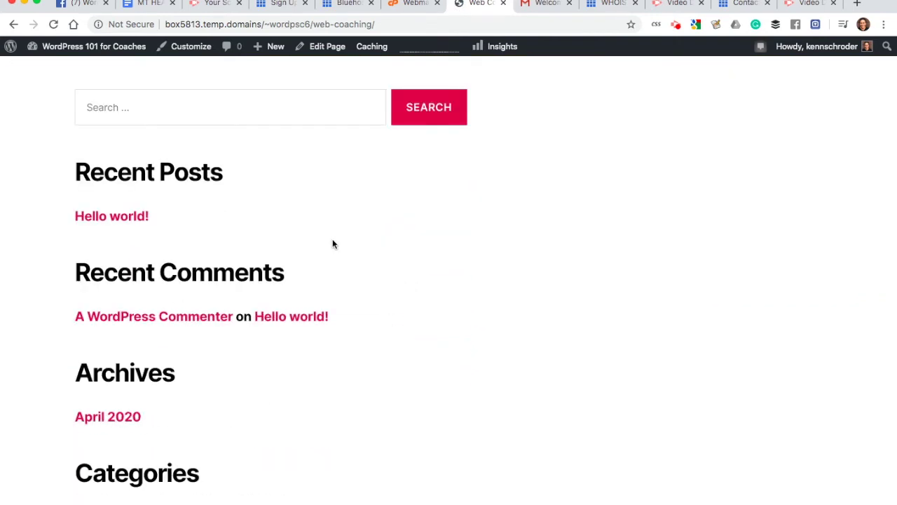
scroll(198, 205, "down", 5)
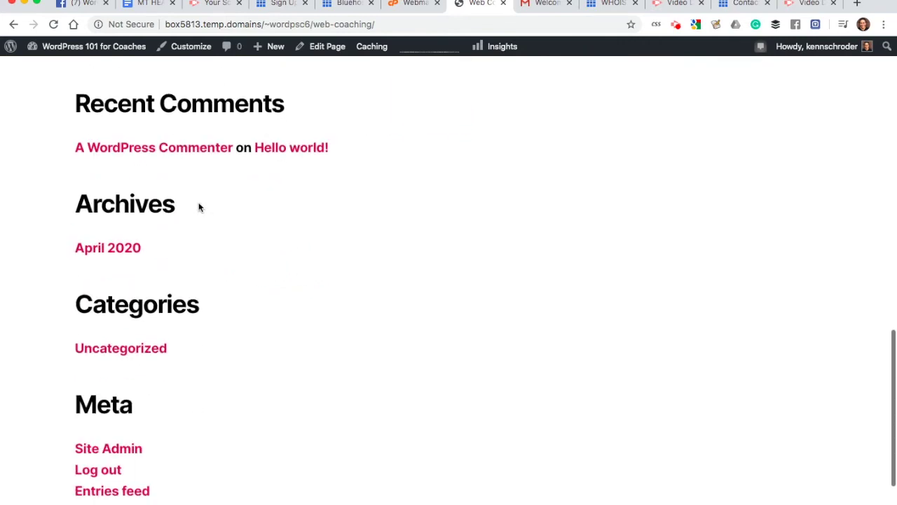
scroll(150, 366, "up", 20)
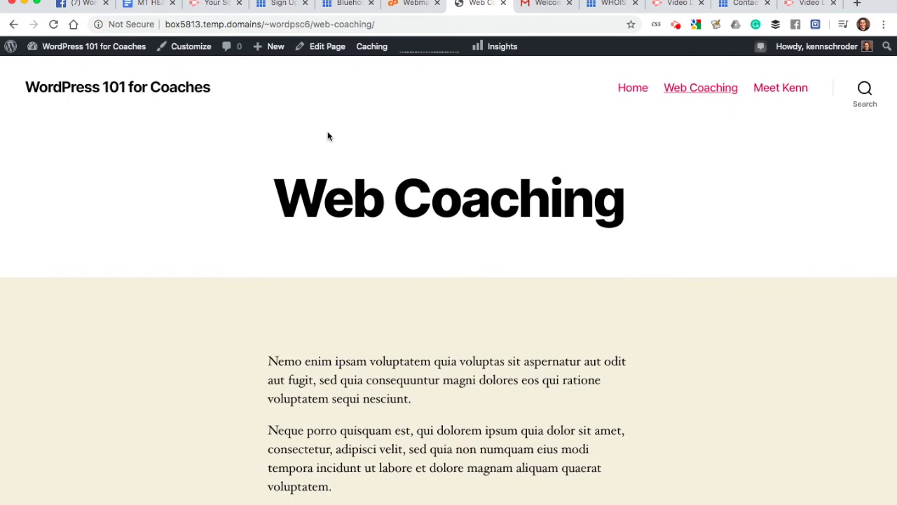
mouse_move(114, 52)
left_click(67, 68)
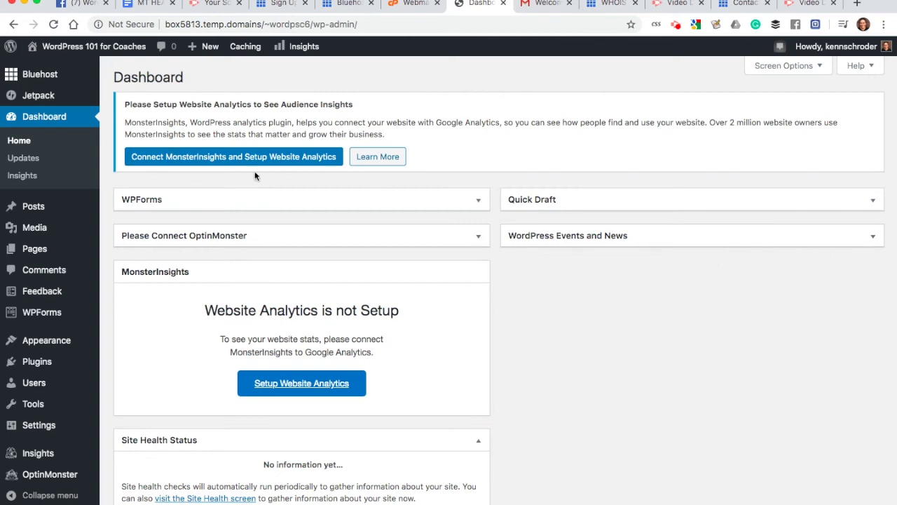
Step: Launch the Customizer from the front page and scroll the Home preview down to the footer widgets
mouse_move(68, 57)
left_click(65, 48)
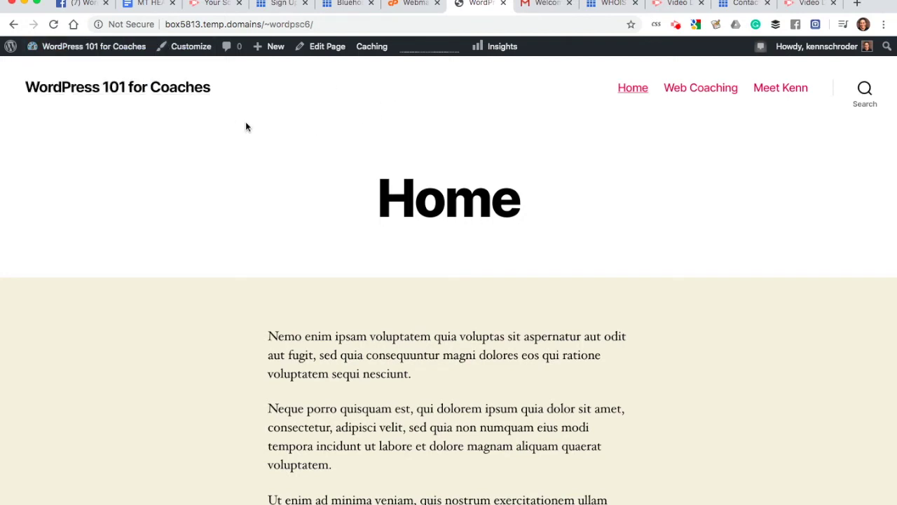
left_click(191, 47)
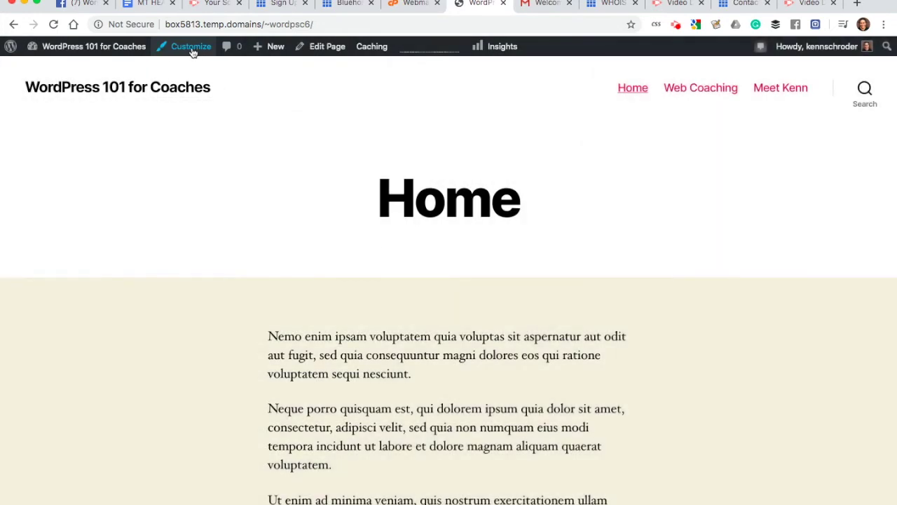
left_click(191, 47)
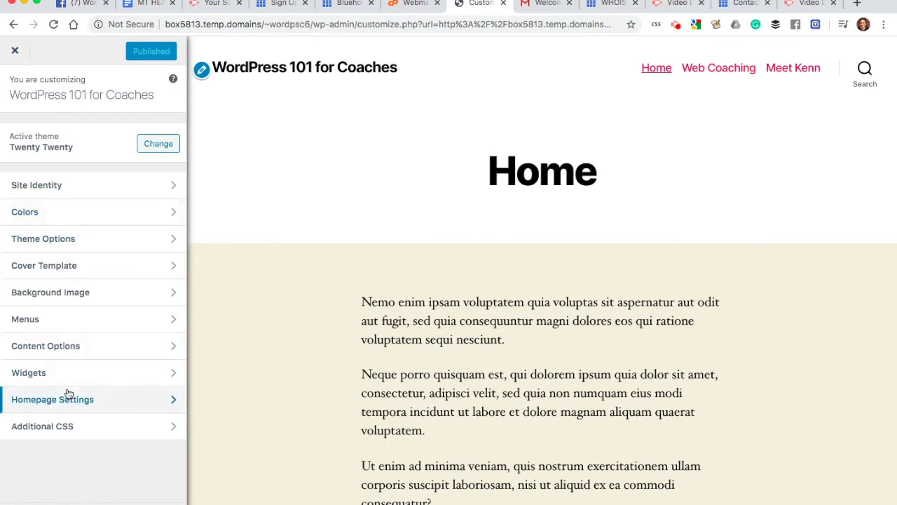
scroll(337, 282, "down", 15)
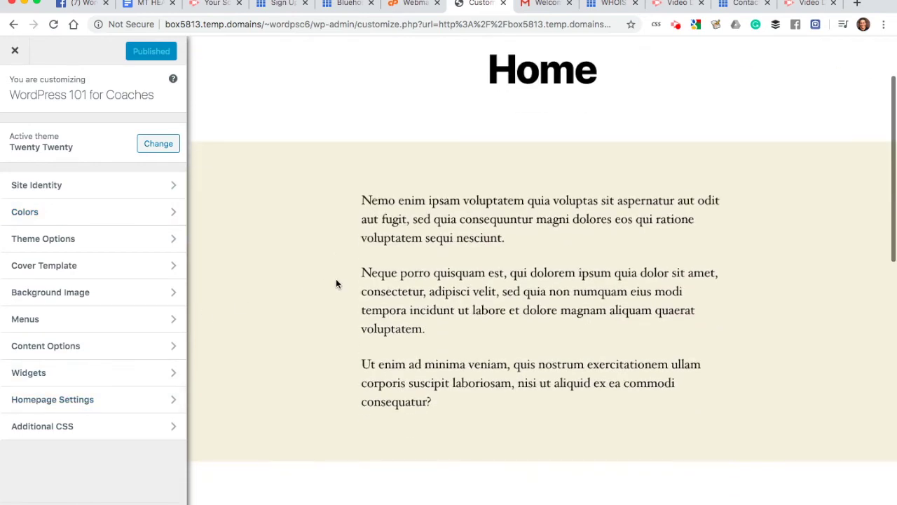
scroll(335, 283, "up", 5)
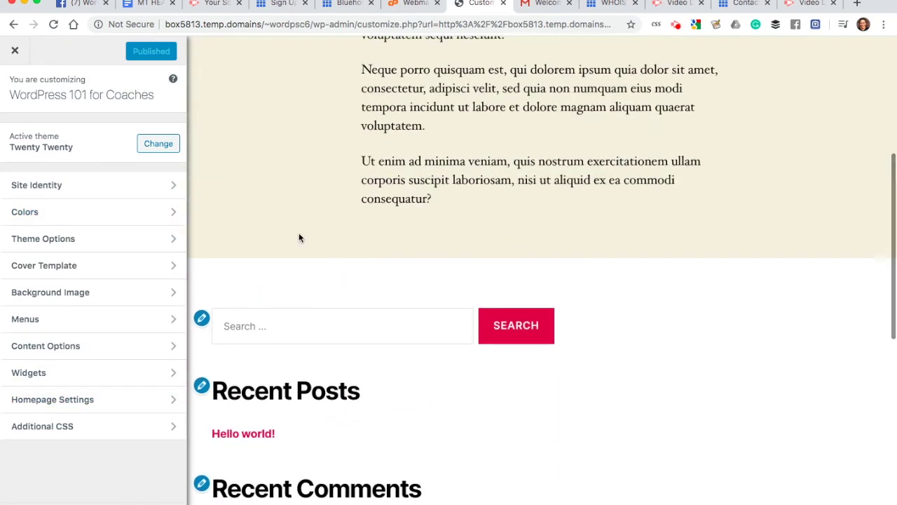
Step: Remove the Search, Recent Posts and Recent Comments widgets from Footer #1
left_click(39, 378)
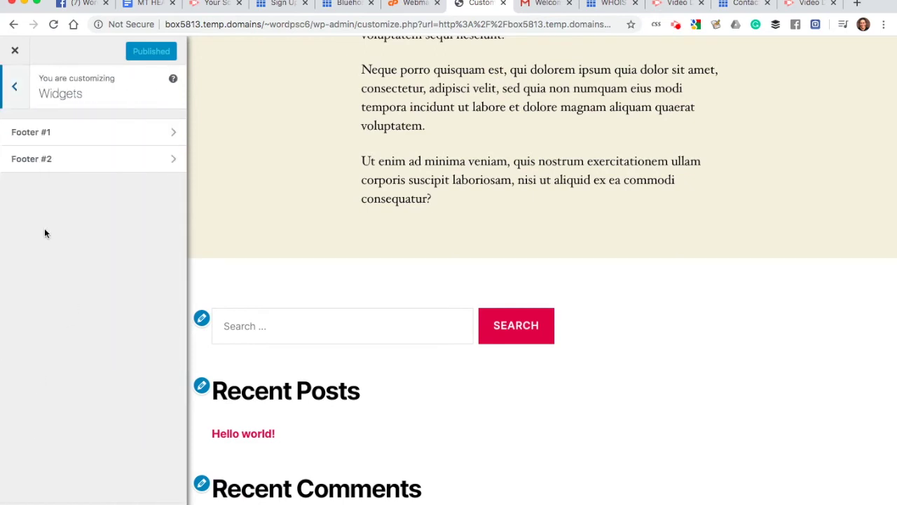
left_click(59, 142)
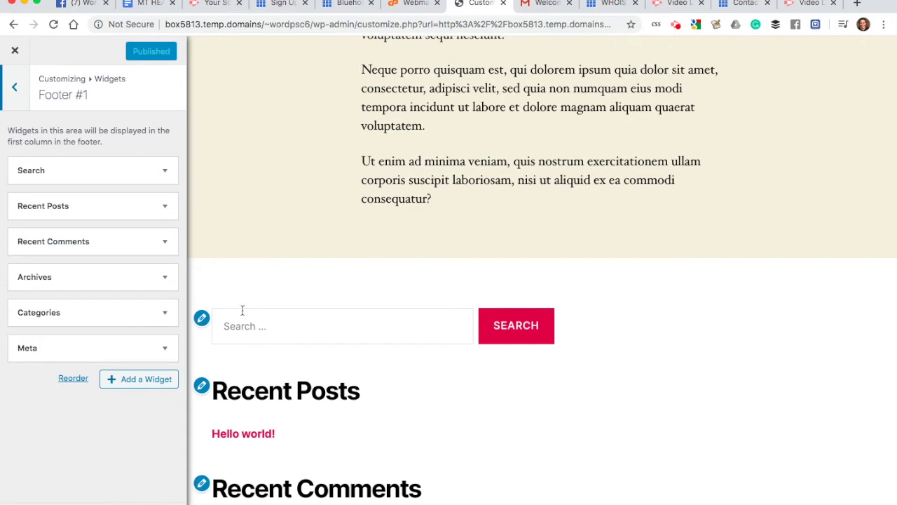
scroll(274, 404, "down", 5)
scroll(220, 246, "up", 2)
left_click(170, 173)
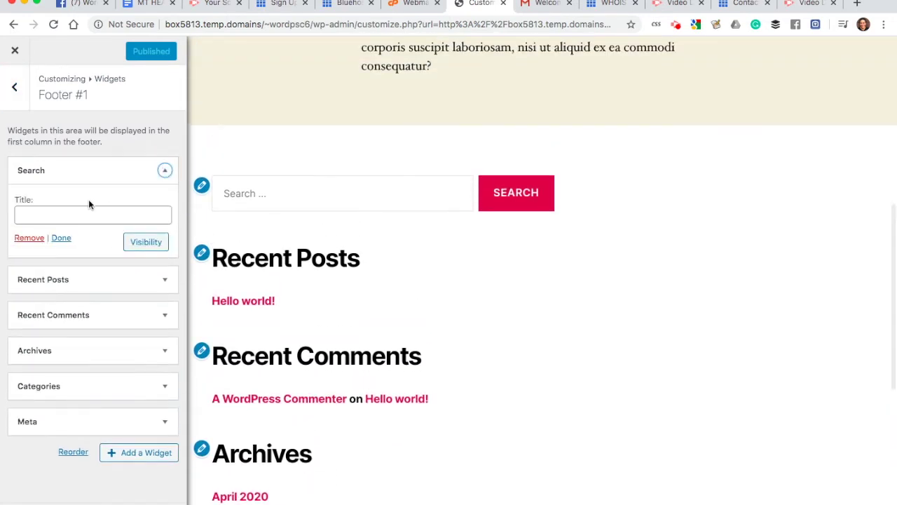
left_click(30, 238)
left_click(163, 173)
left_click(27, 296)
left_click(160, 175)
left_click(31, 273)
Step: Remove the Archives, Categories and Meta widgets, publish, and exit the Customizer
left_click(166, 172)
left_click(31, 271)
left_click(166, 173)
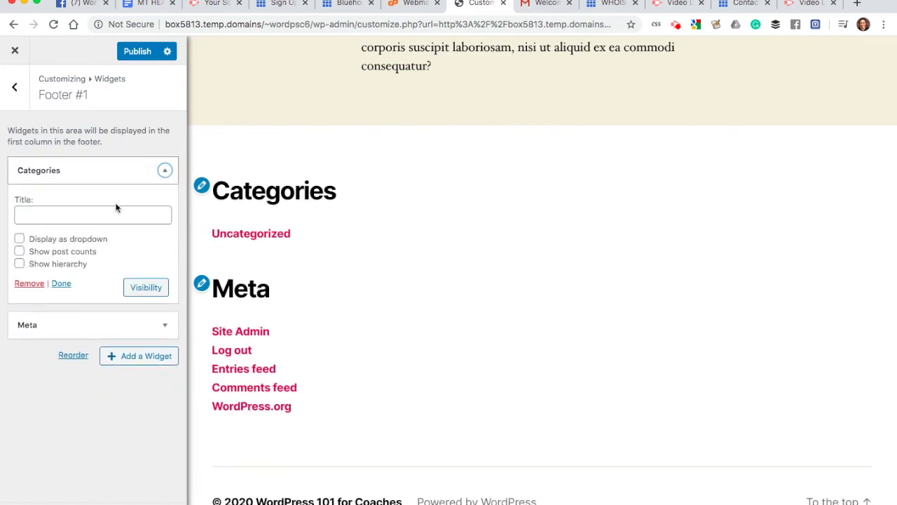
left_click(28, 284)
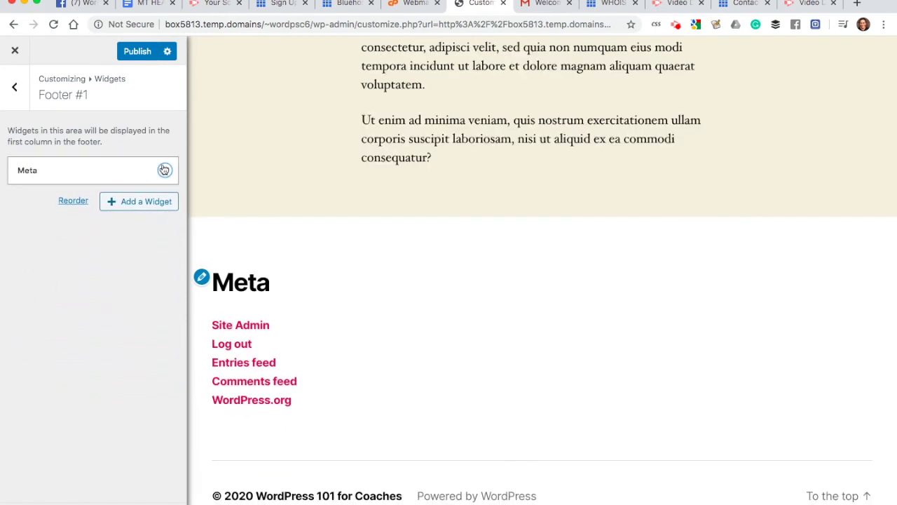
left_click(165, 171)
left_click(32, 240)
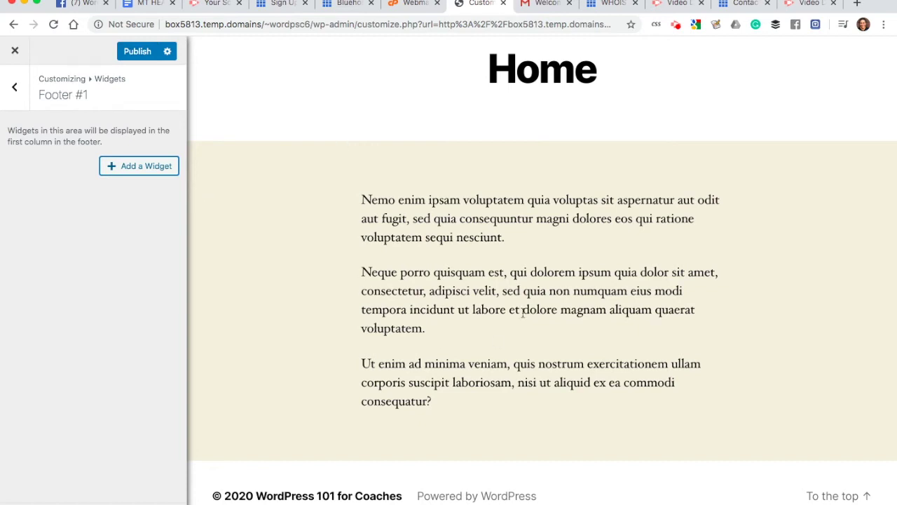
left_click(142, 52)
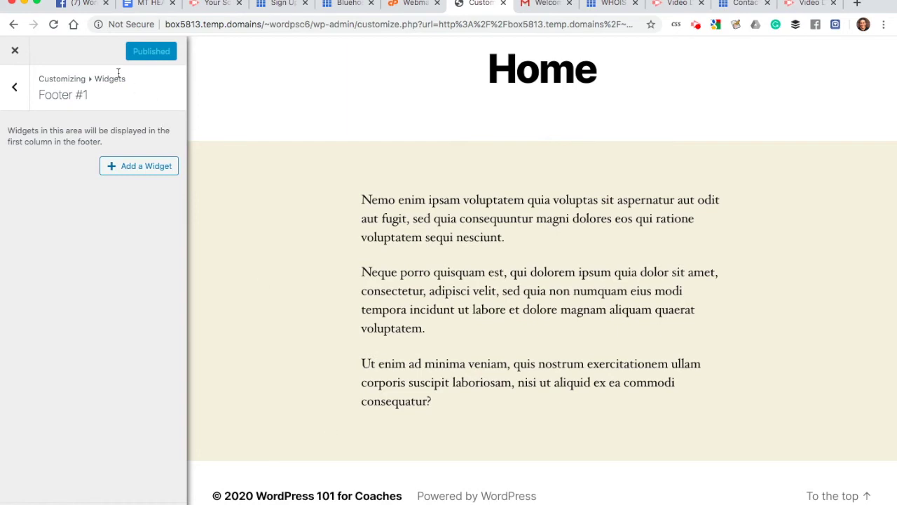
left_click(15, 50)
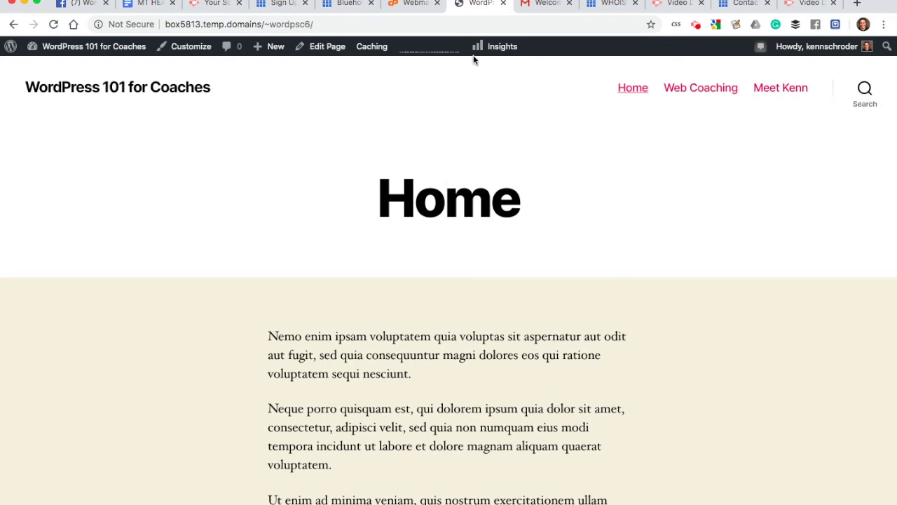
Step: Untick 'Show search in header' in the Customizer's Theme Options
left_click(188, 48)
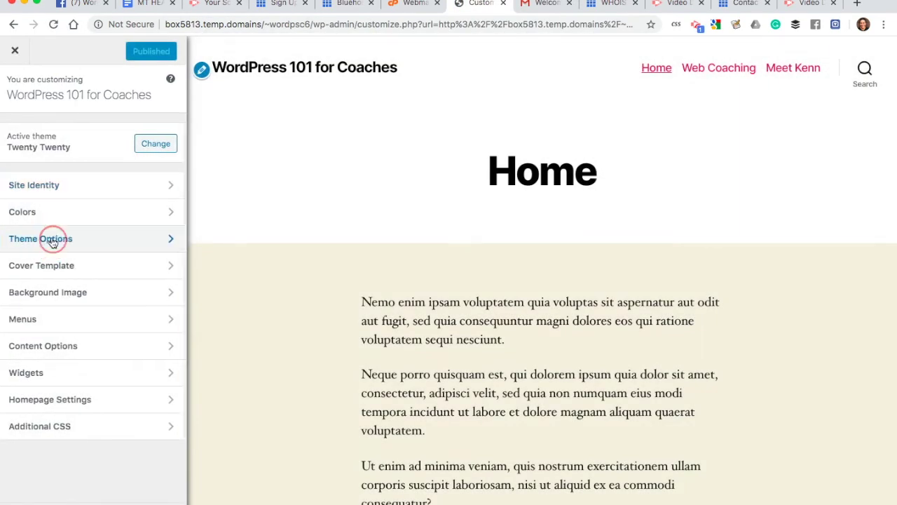
left_click(53, 238)
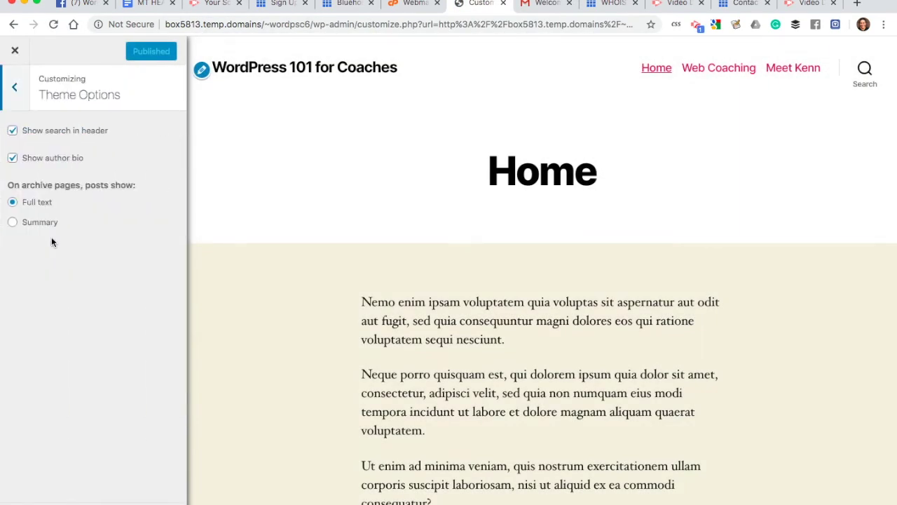
left_click(14, 132)
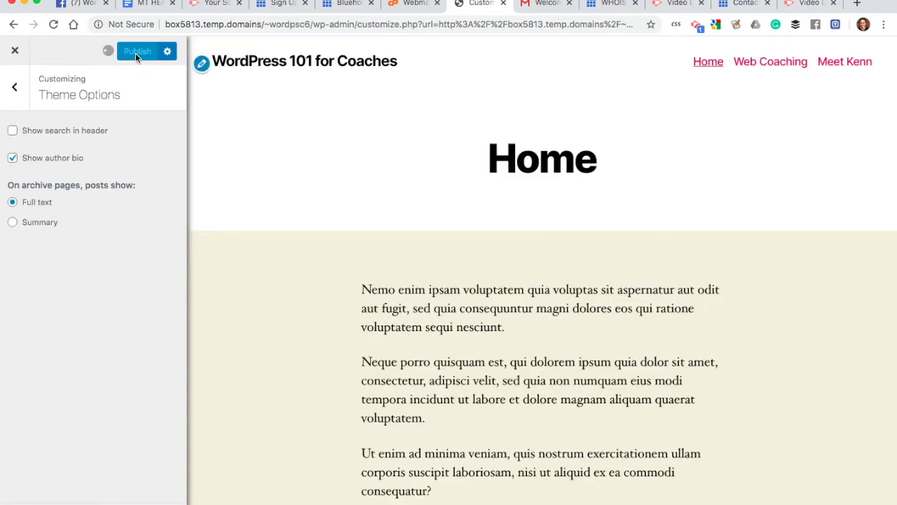
Step: Leave the Customizer, view the Meet Kenn page, and relaunch the Customizer from it
left_click(14, 49)
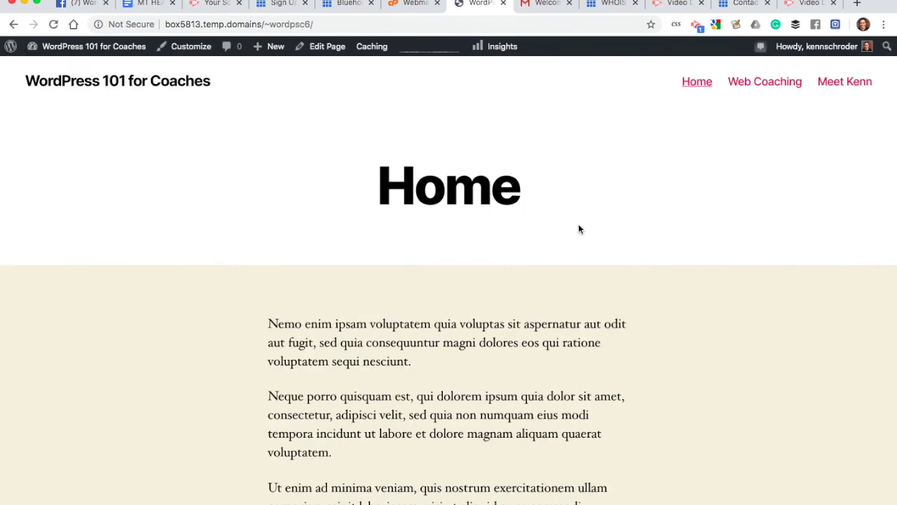
scroll(579, 226, "down", 5)
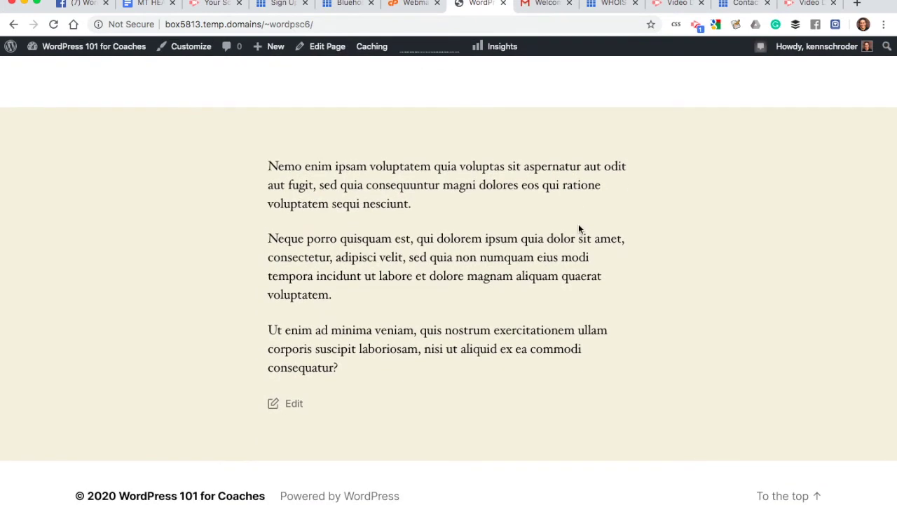
scroll(231, 398, "up", 2)
scroll(232, 398, "up", 3)
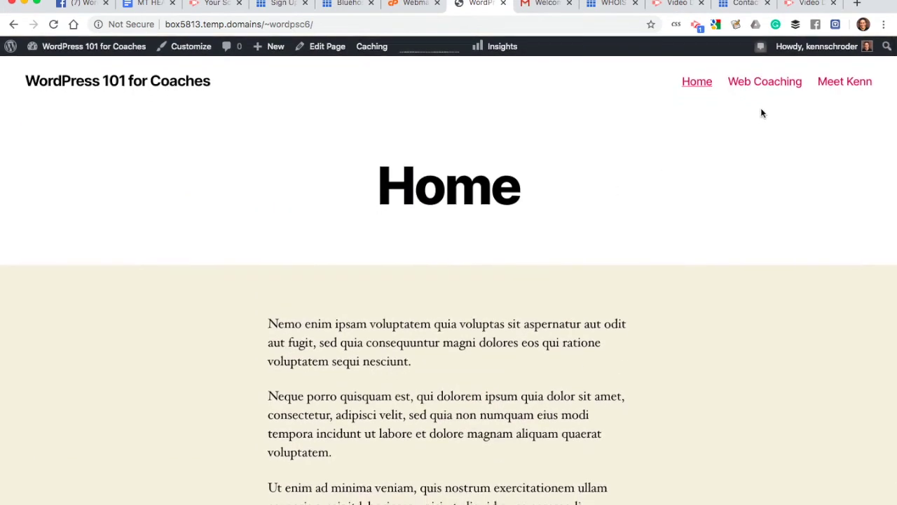
left_click(844, 82)
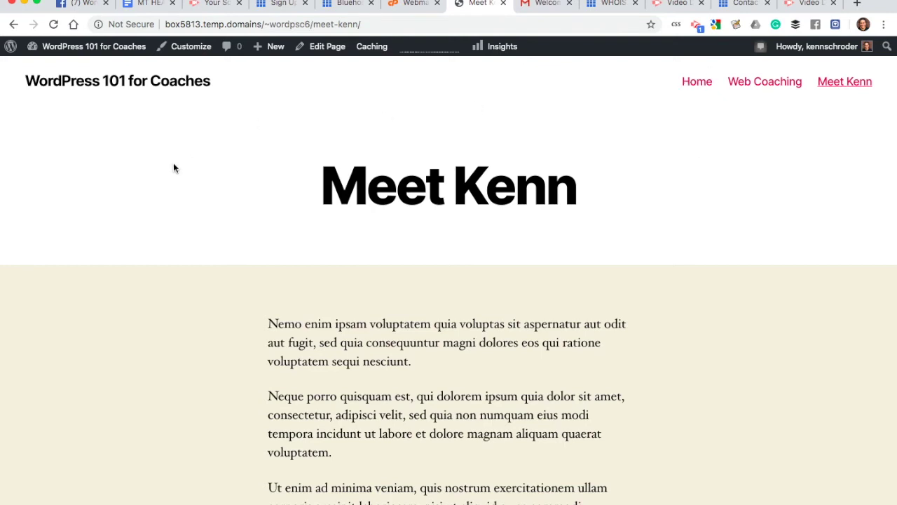
left_click(185, 53)
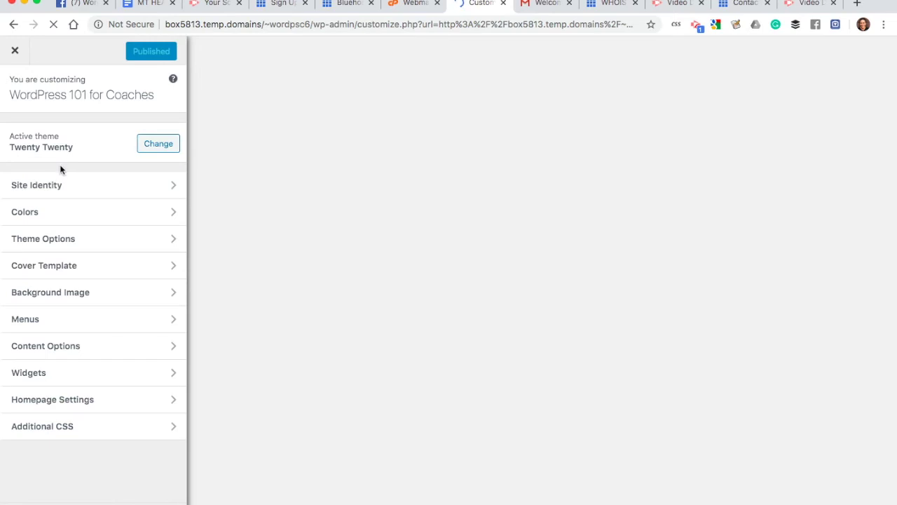
Step: Set the Primary Color to a custom blue hue and publish it
left_click(43, 214)
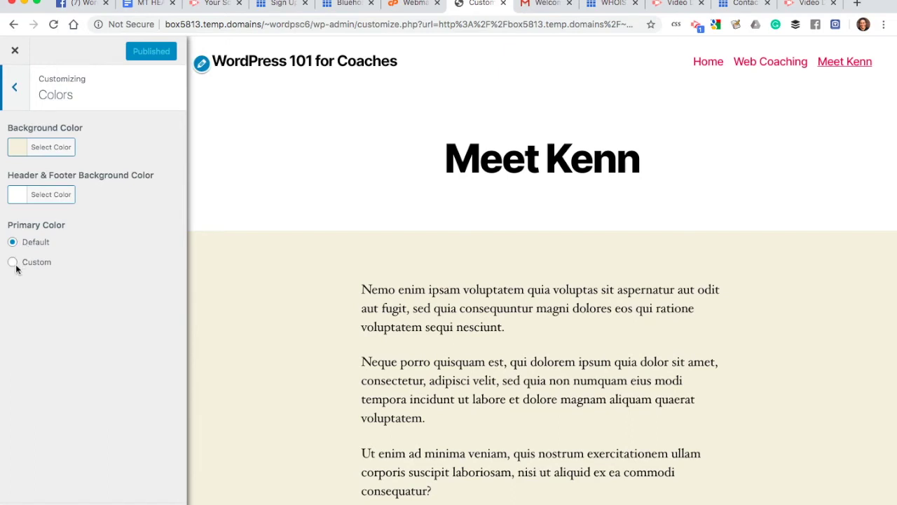
left_click(14, 263)
left_click_drag(70, 322, 88, 320)
left_click(140, 59)
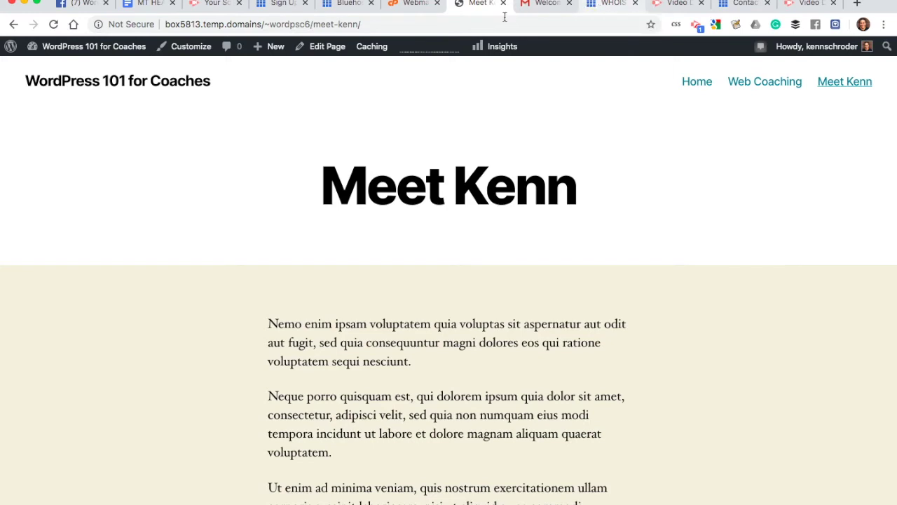
Step: Load wordpress101forcoaches.com in the WHOIS tab to show the live WordPress Home page
left_click(600, 5)
left_click(493, 25)
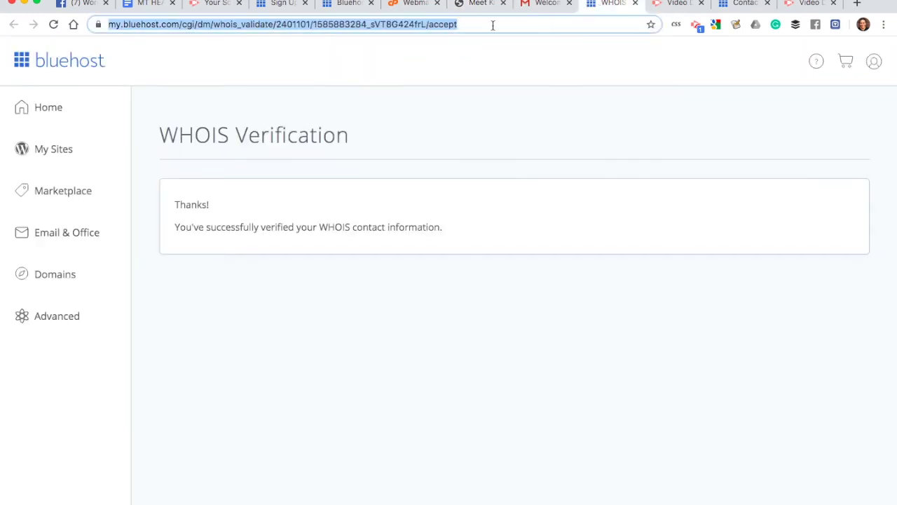
type("wordpres101")
key("BackSpace")
key("BackSpace")
key("BackSpace")
type("s101")
key("Return")
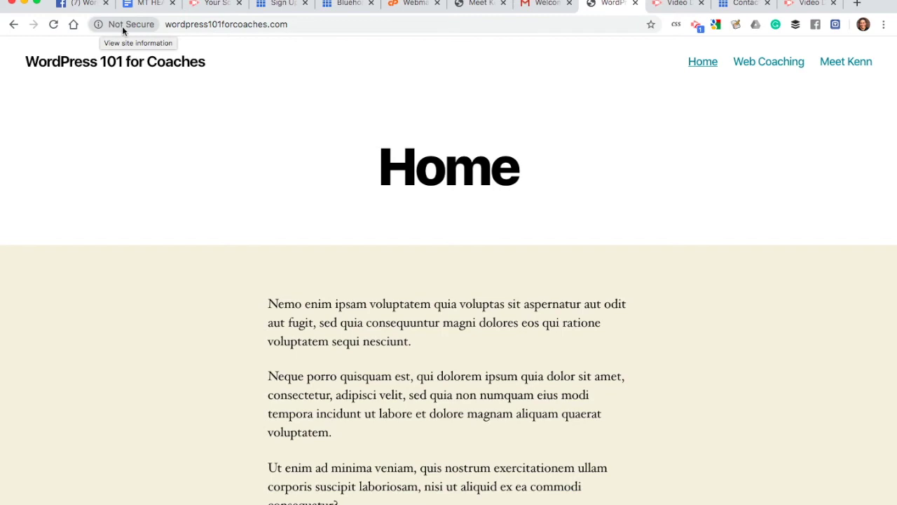
Step: Review the Home heading and body paragraphs on the live site
key("super+l")
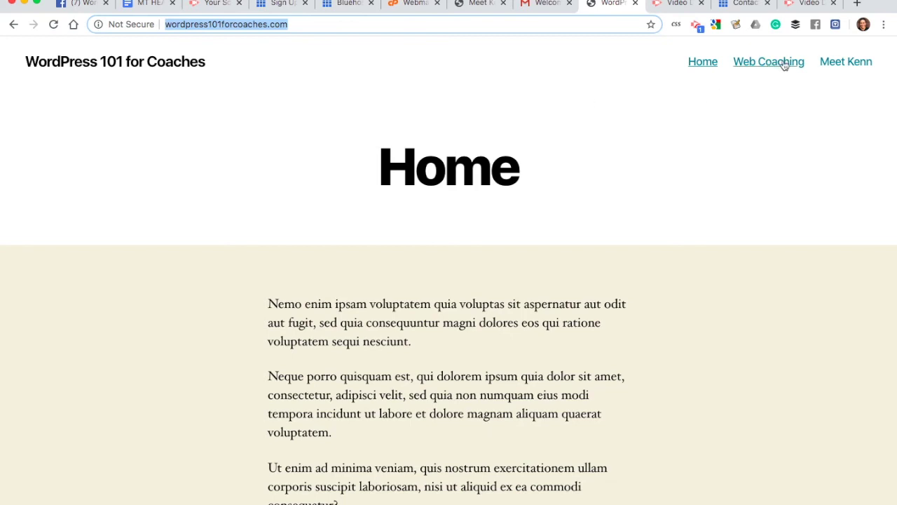
left_click_drag(382, 168, 521, 180)
scroll(565, 176, "down", 3)
scroll(536, 354, "up", 3)
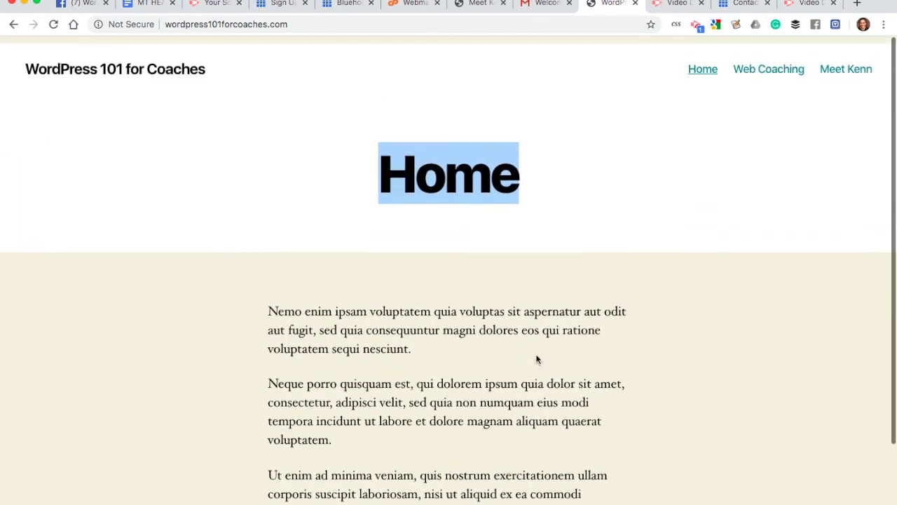
left_click_drag(269, 303, 475, 487)
scroll(477, 493, "down", 2)
scroll(477, 493, "up", 2)
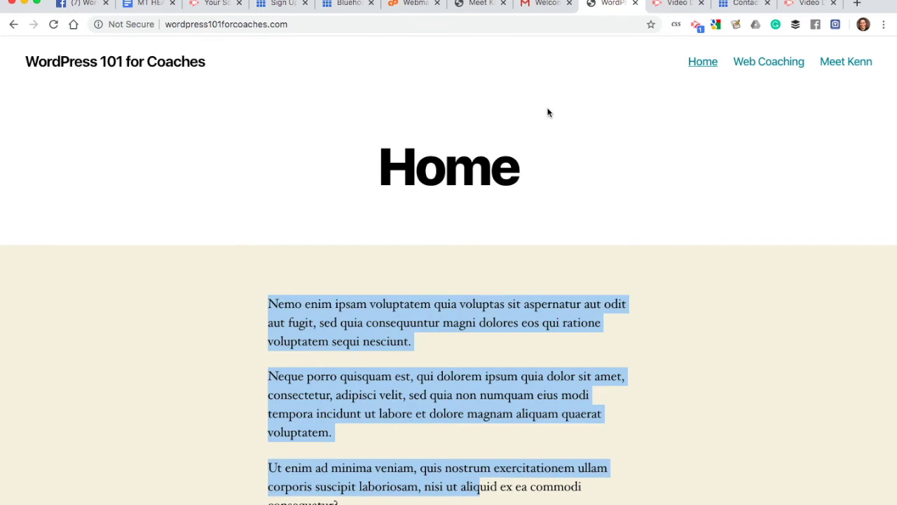
Step: Scroll through the rest of the Home page and return to the Bluehost dashboard
left_click(239, 26)
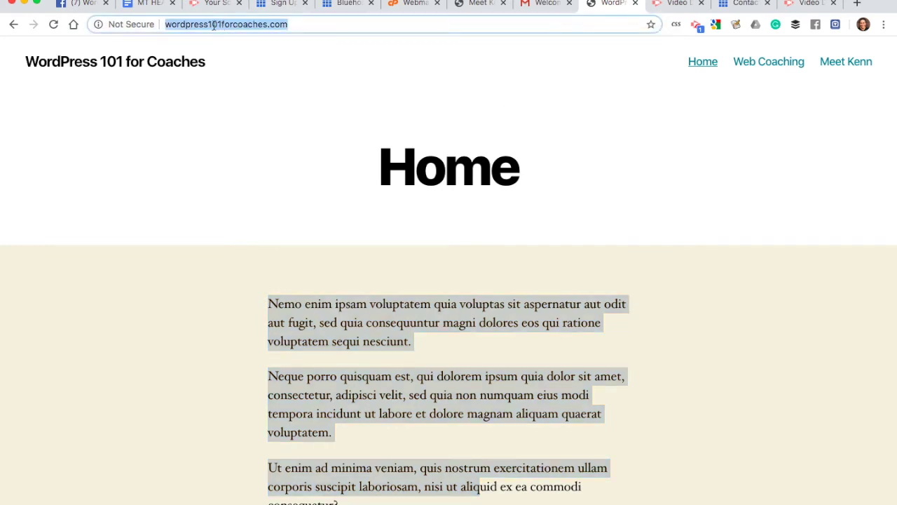
scroll(607, 151, "down", 3)
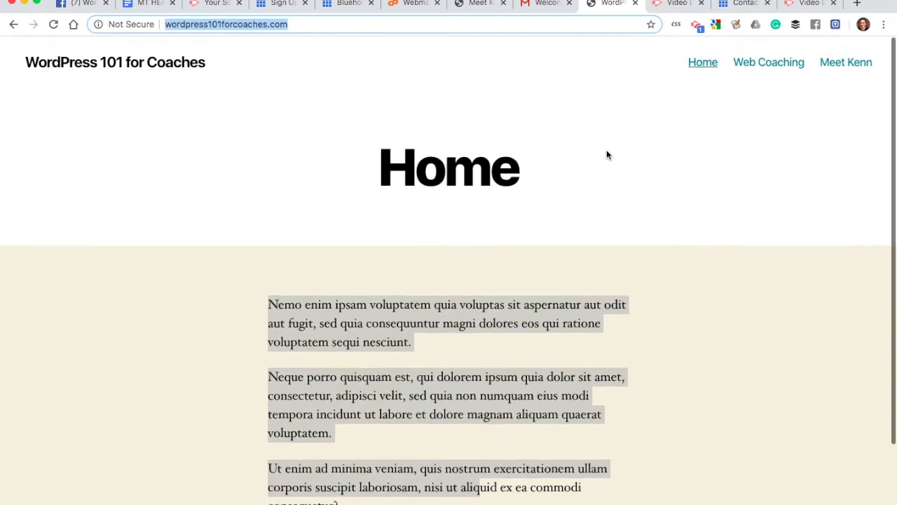
scroll(607, 154, "up", 1)
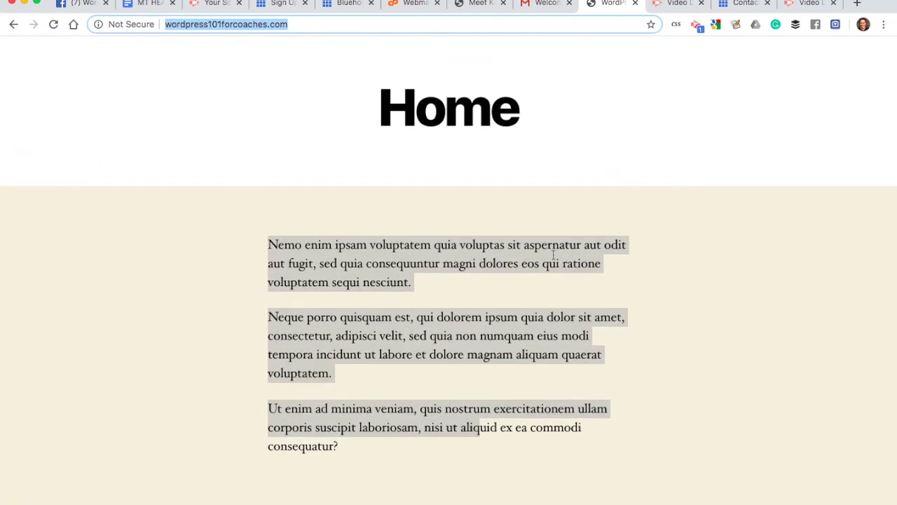
scroll(553, 254, "down", 1)
scroll(553, 255, "up", 3)
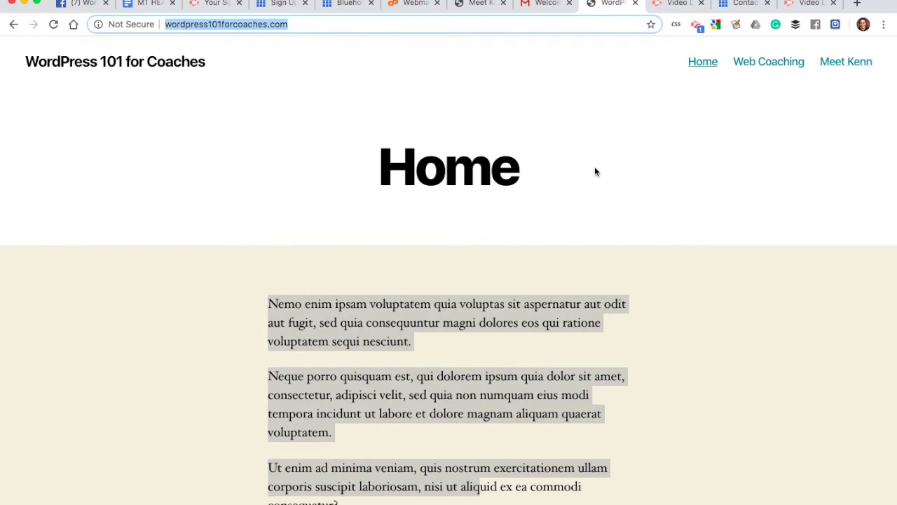
scroll(649, 261, "down", 3)
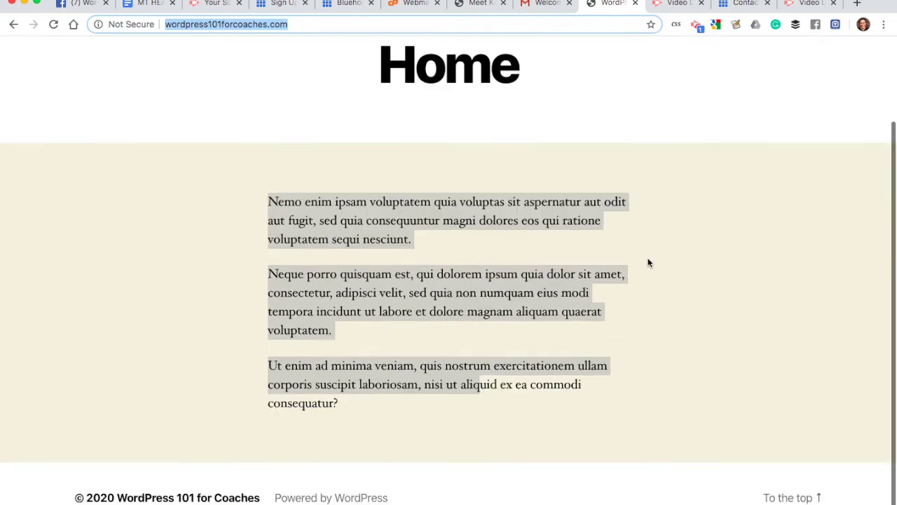
scroll(649, 263, "up", 2)
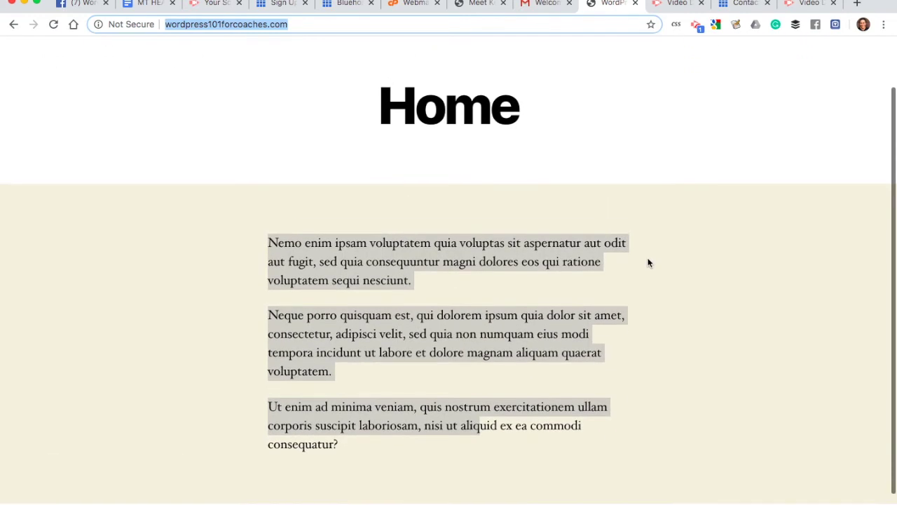
scroll(644, 196, "up", 1)
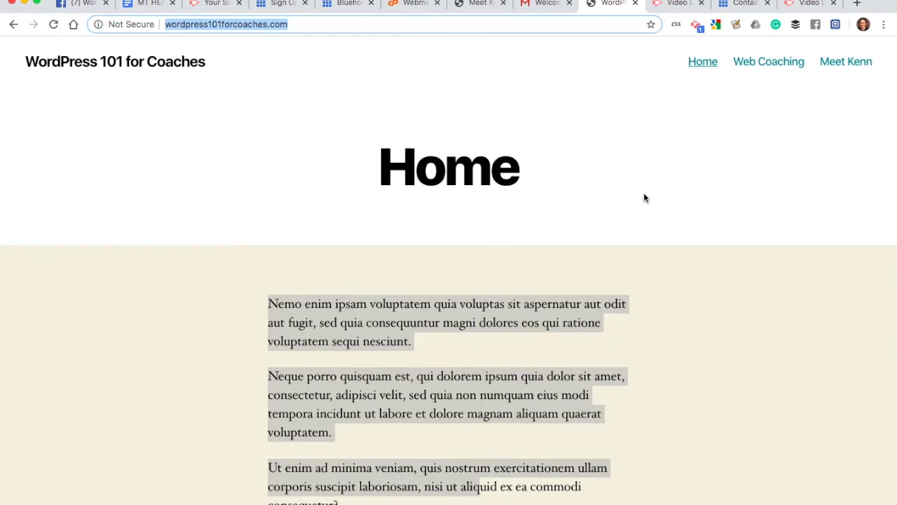
left_click(336, 6)
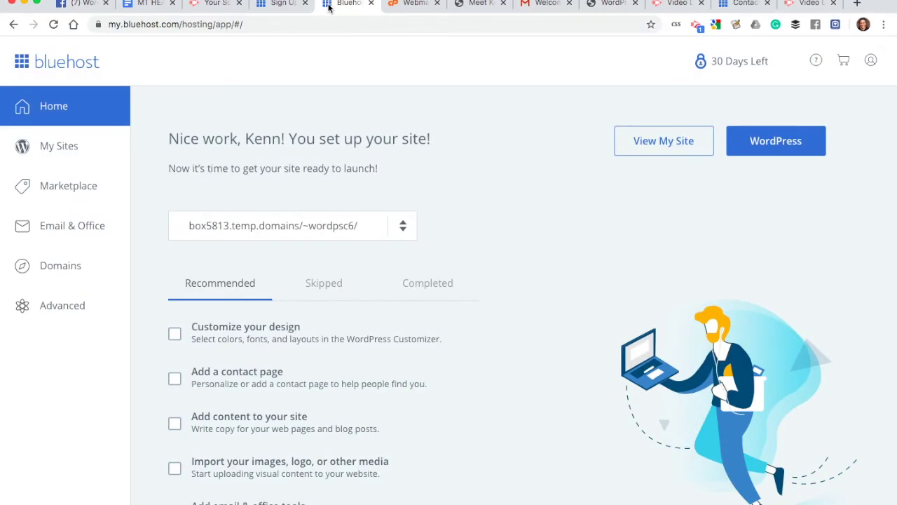
Step: Open Advanced in the Bluehost sidebar to reach the cPanel SSL/TLS tools
left_click(235, 118)
left_click(60, 313)
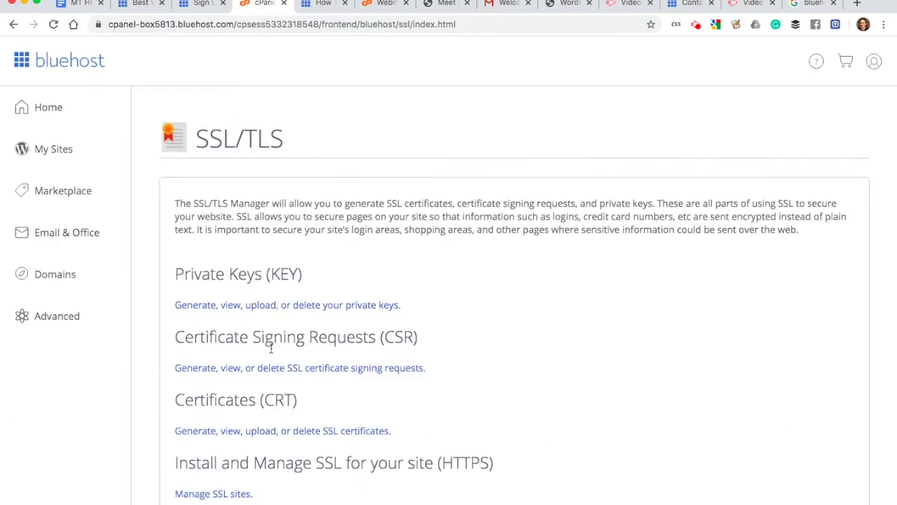
scroll(270, 349, "down", 2)
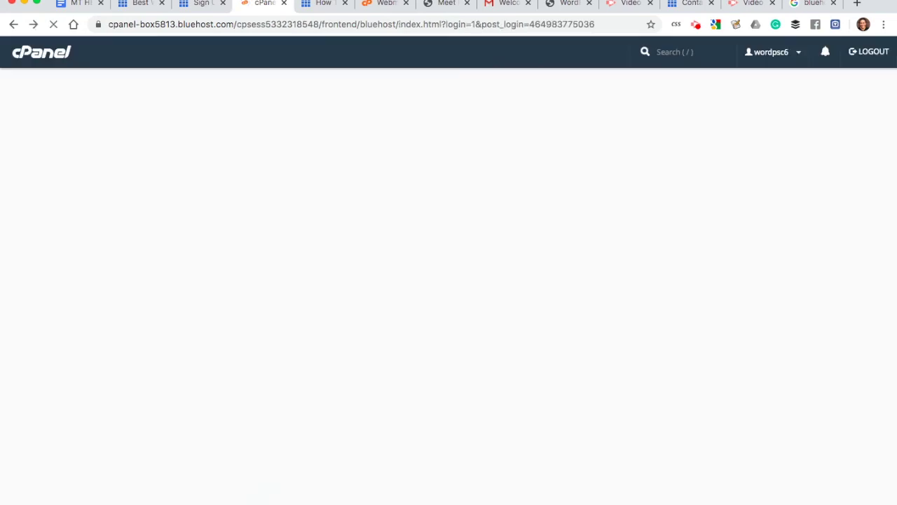
Step: Open a Bluehost support chat window and dismiss the COVID-19 notice
left_click(141, 4)
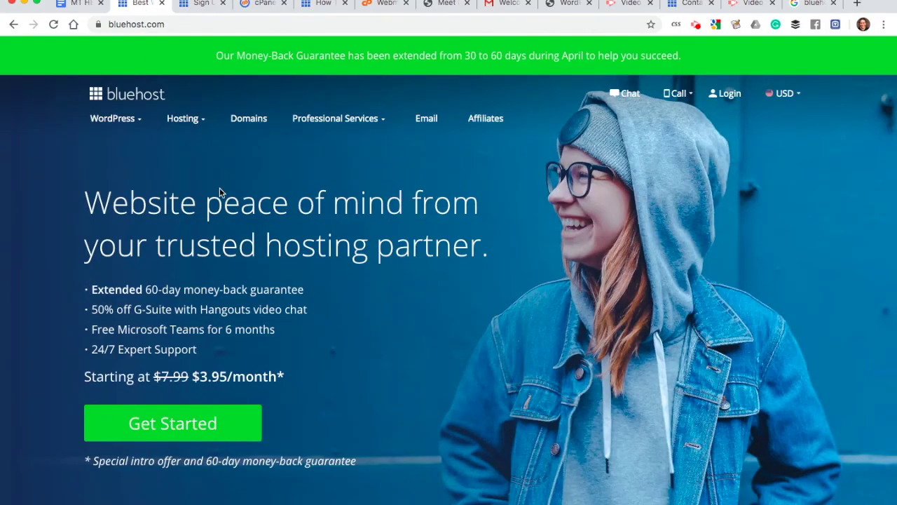
left_click(625, 93)
left_click_drag(218, 0, 235, 15)
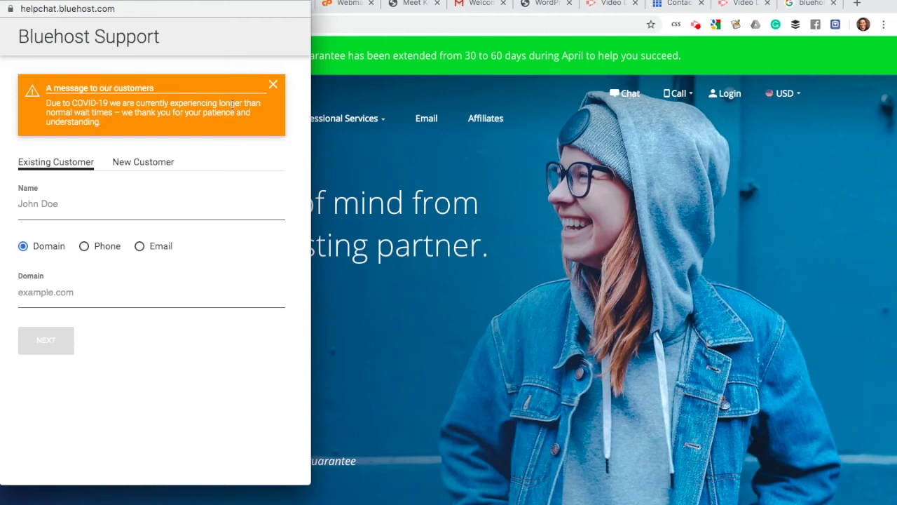
left_click(273, 84)
Step: Enter the customer's name and the domain wordpress101forcoaches.com, then submit them
left_click(51, 124)
type("Kenn")
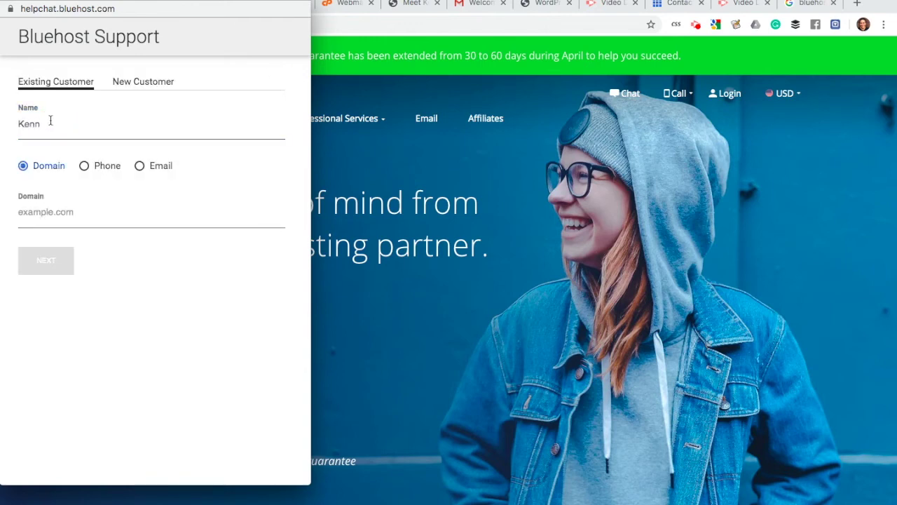
left_click(35, 213)
type("wordpress101")
key("ctrl+a")
type("wordprss")
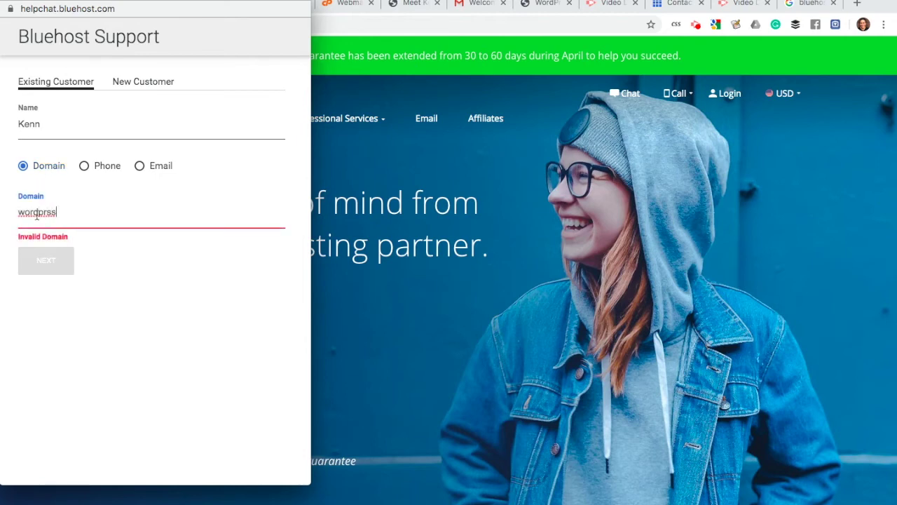
type("101forcoaches.cm")
left_click(44, 213)
type("e")
left_click(50, 257)
Step: Choose Tech Support as the topic and SSL as the description
left_click(56, 124)
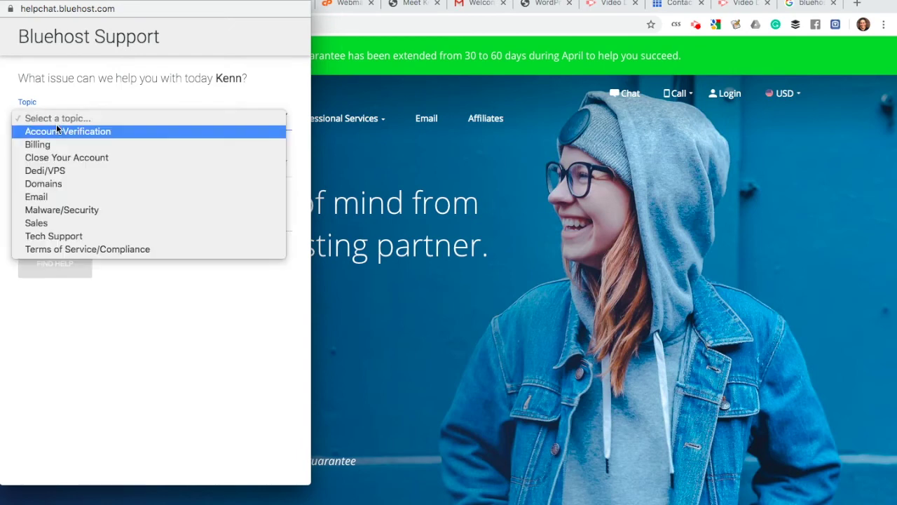
left_click(42, 238)
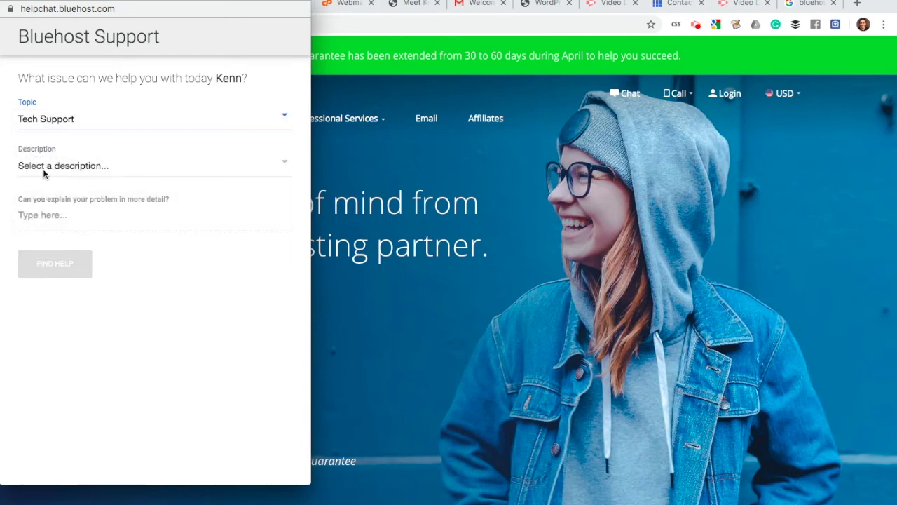
left_click(43, 168)
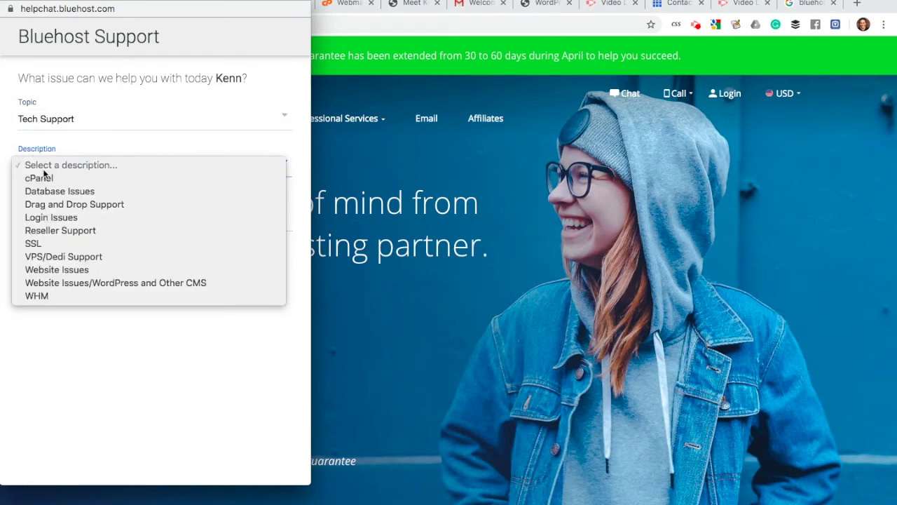
left_click(40, 244)
Step: Ask 'where's my free ssl?' and search for matching help articles
left_click(32, 222)
type("what's my")
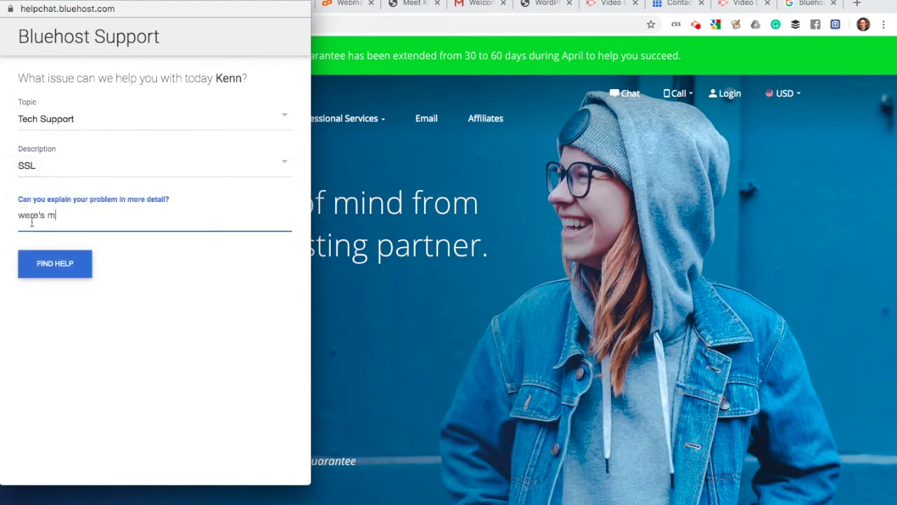
key("super+a")
type("where' smy f")
key("BackSpace")
key("BackSpace")
key("BackSpace")
type("s my free ssl?")
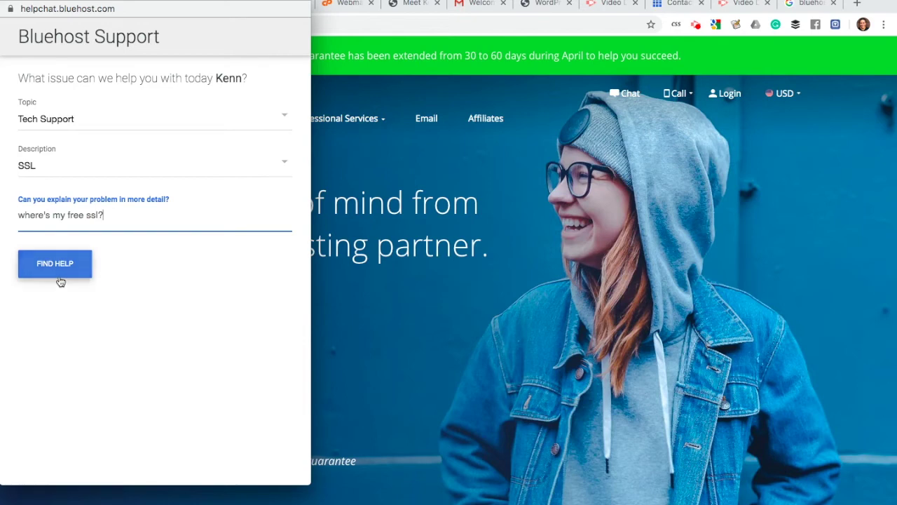
left_click(59, 274)
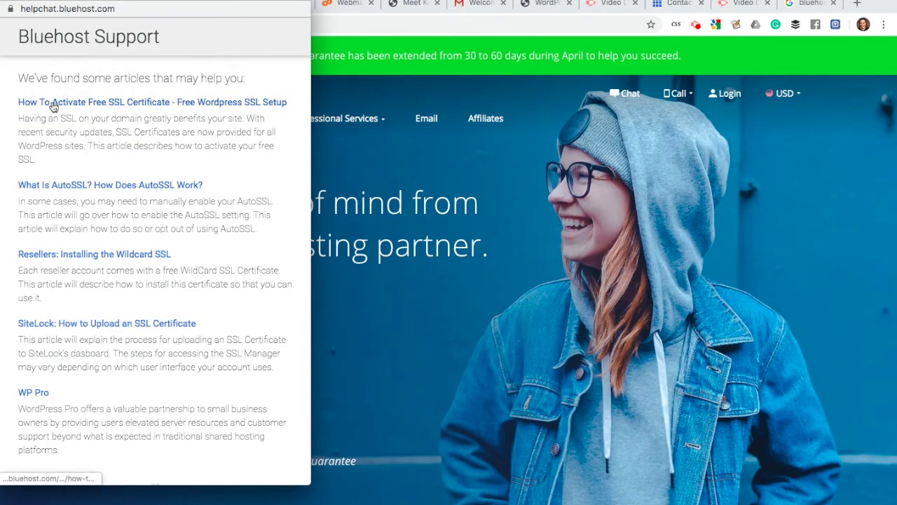
Step: Open the free SSL activation article, then return to the support chat
left_click(137, 104)
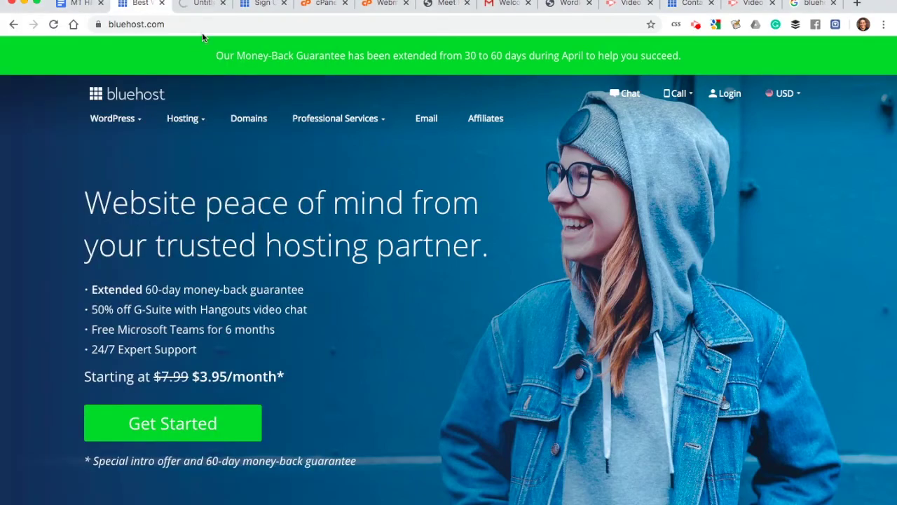
left_click(198, 3)
left_click(129, 3)
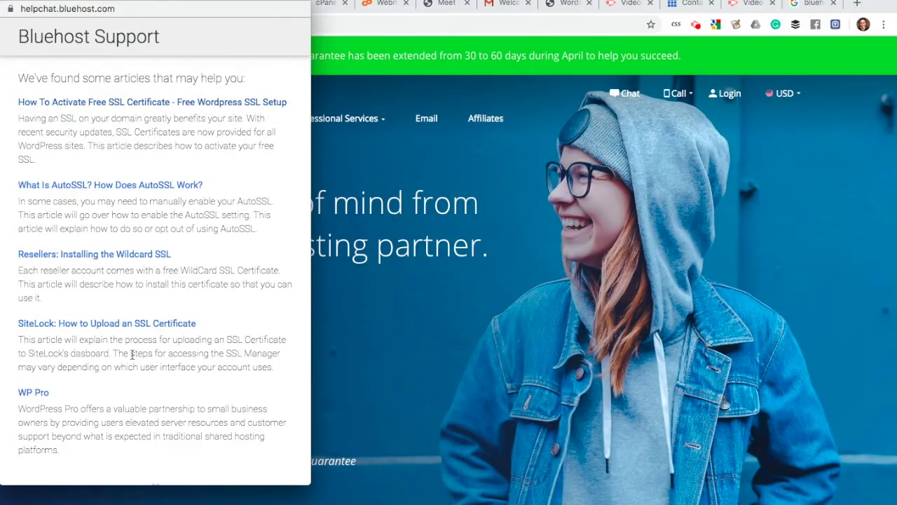
scroll(132, 354, "down", 3)
Step: Start a live chat and resend the 'where's my free ssl?' question to the agent
left_click(73, 432)
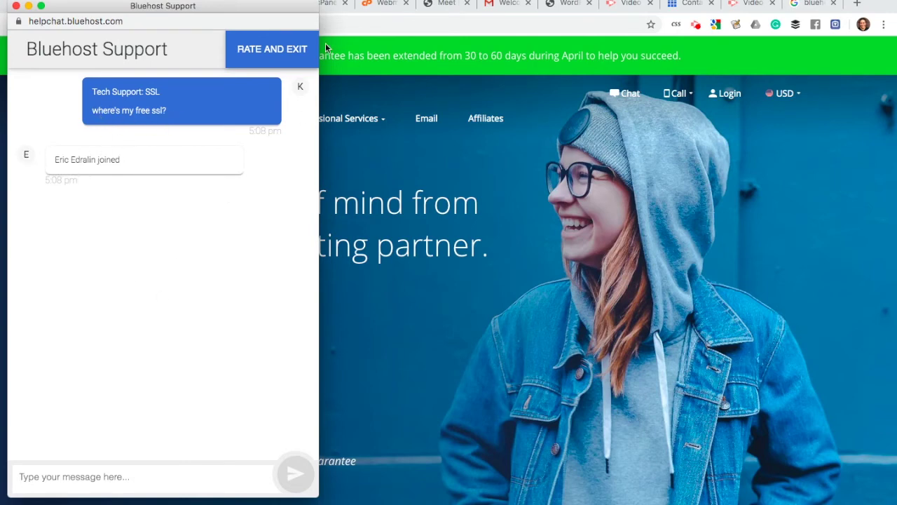
mouse_move(252, 7)
left_mouse_down()
mouse_move(253, 34)
mouse_move(251, 3)
left_mouse_up()
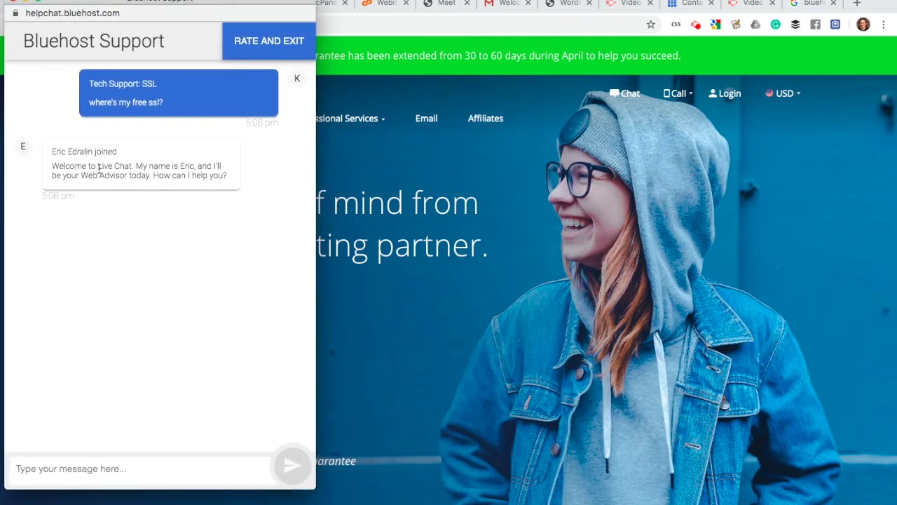
left_click_drag(175, 104, 76, 106)
key("super+c")
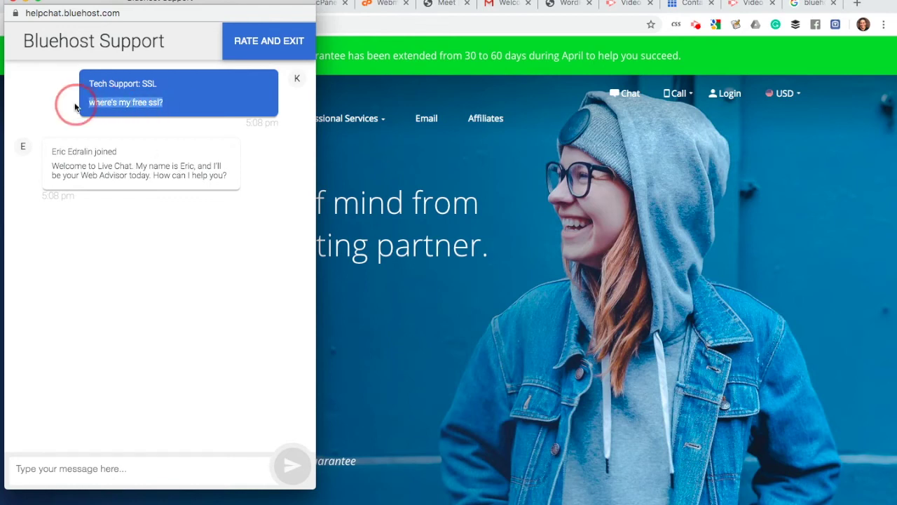
left_click(82, 466)
key("super+v")
key("Return")
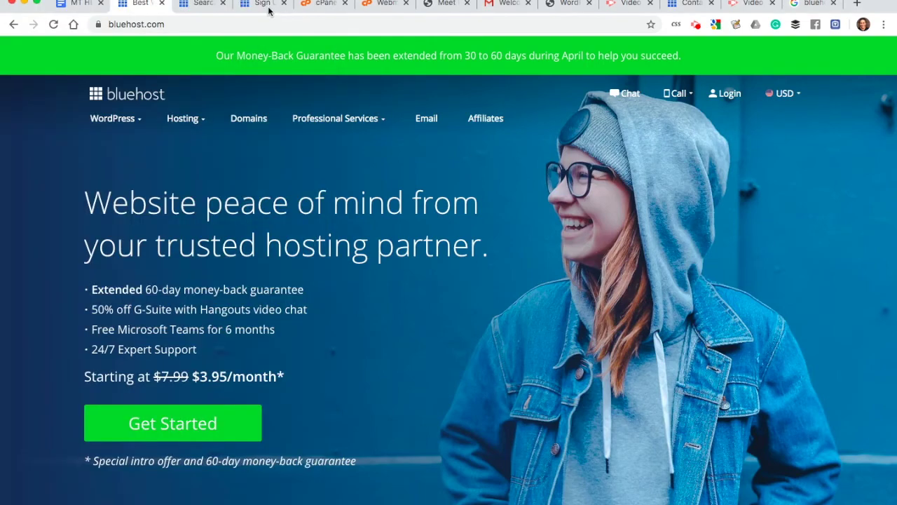
Step: Open How To Activate Free SSL Certificate and highlight its Security and Free SSL toggle steps
left_click(199, 4)
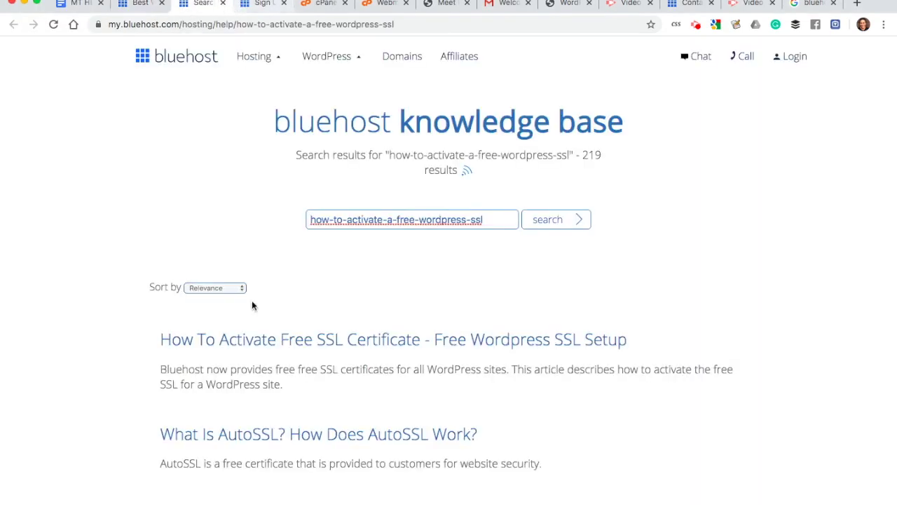
scroll(298, 313, "down", 1)
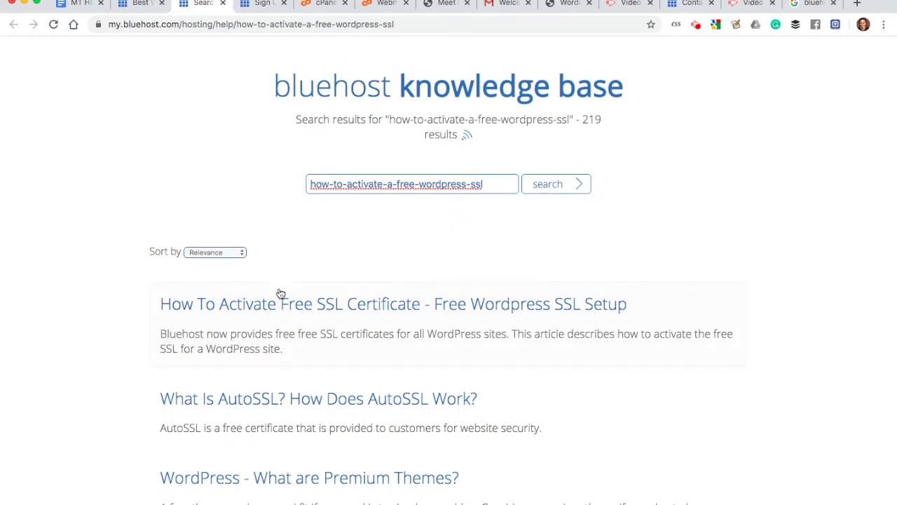
left_click(275, 308)
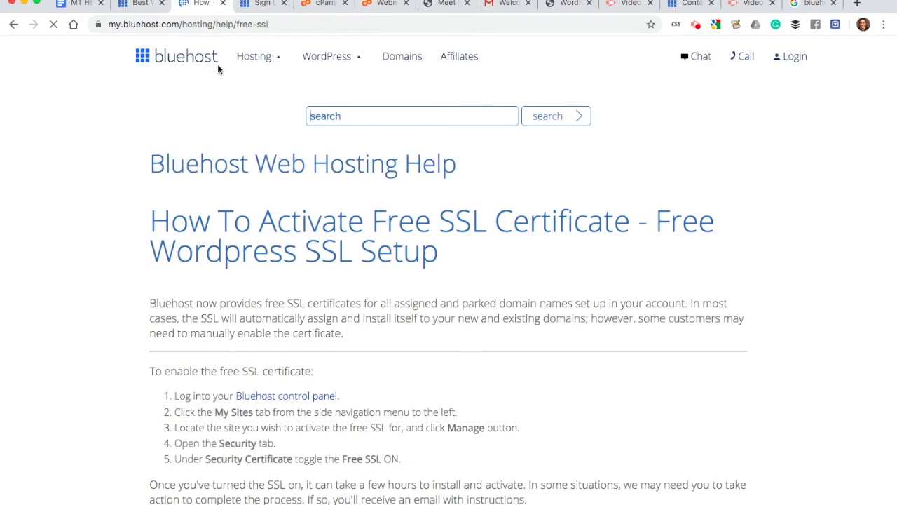
scroll(253, 358, "down", 3)
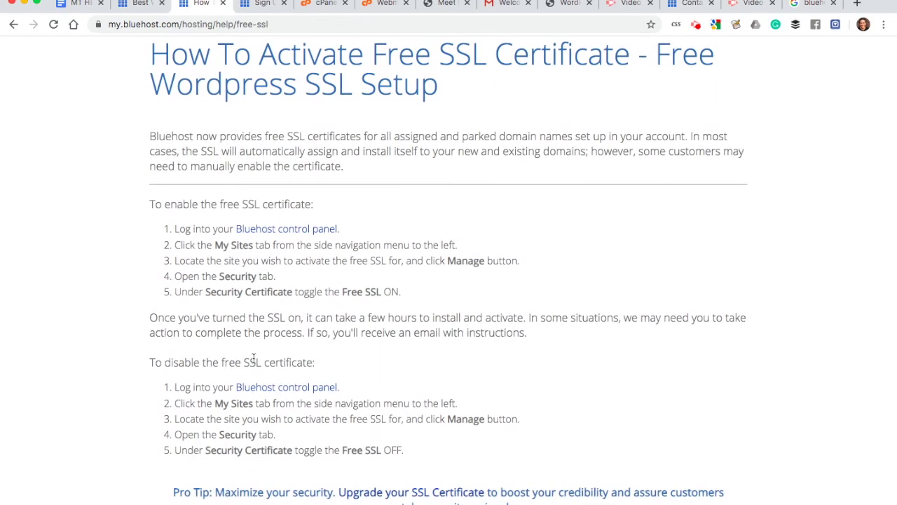
left_click(220, 278)
left_click_drag(219, 277, 308, 293)
left_click(382, 285)
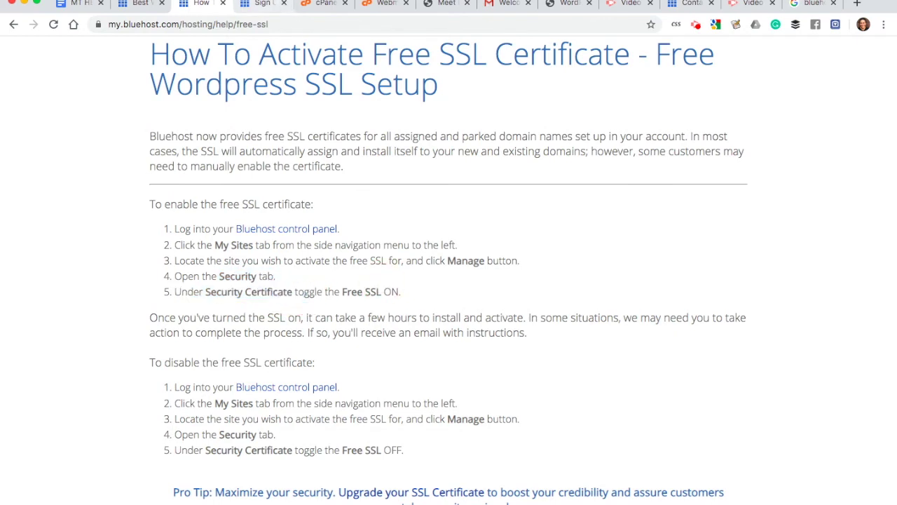
Step: Look over the cPanel advanced tools, ending on the purchase-success page
left_click(261, 5)
left_click(319, 4)
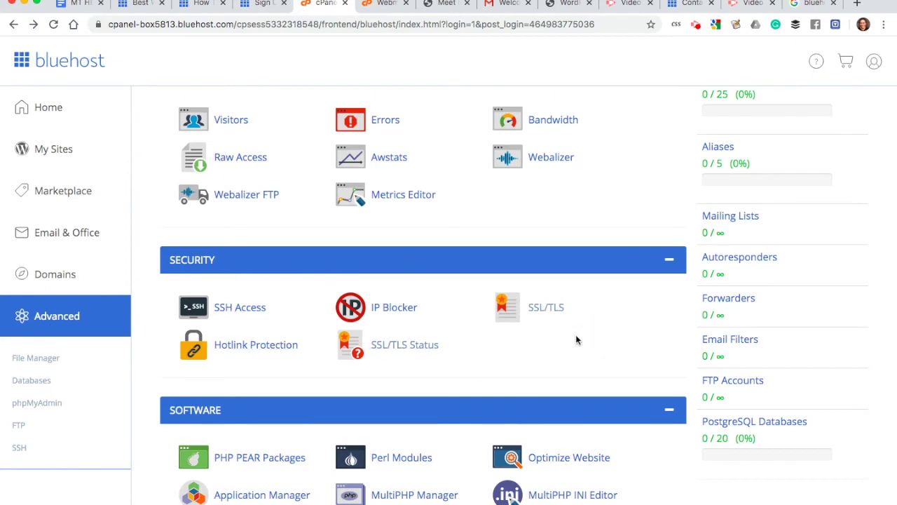
scroll(575, 335, "down", 1)
scroll(576, 341, "down", 1)
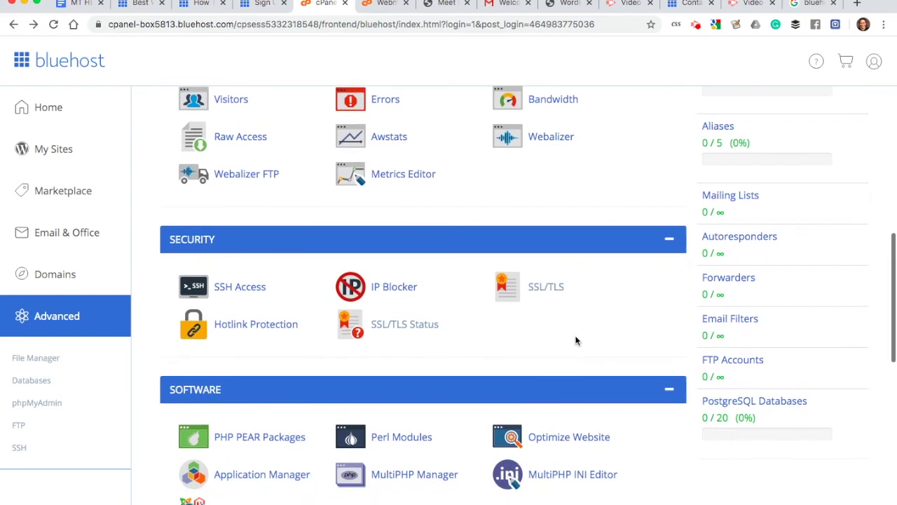
left_click(134, 5)
left_click(199, 3)
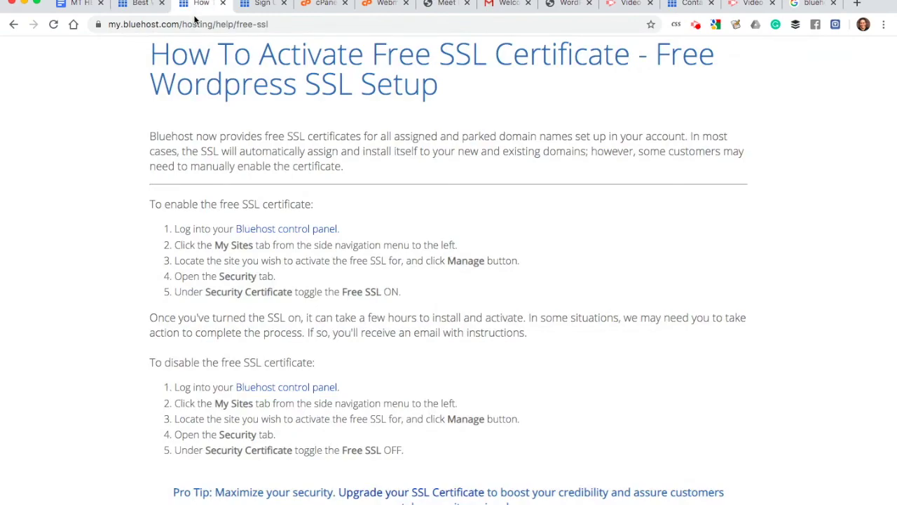
left_click(257, 4)
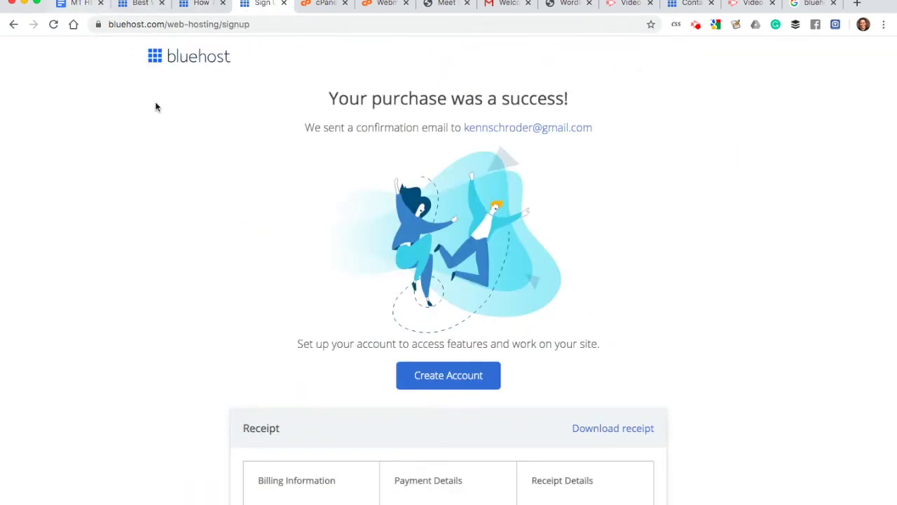
Step: Ask the agent 'I can't find the free ssl toggle. How can I activate it? Thanks'
key("ctrl+Up")
left_click(96, 147)
left_click(99, 470)
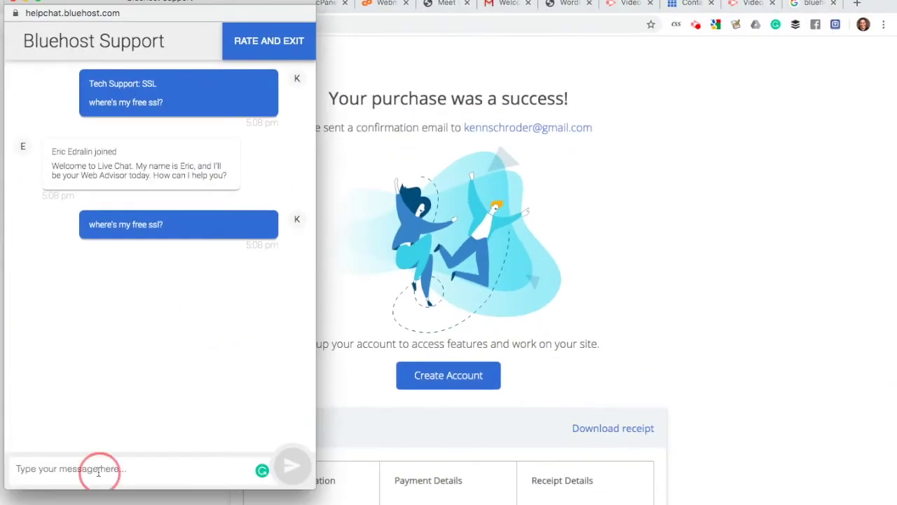
type("I can")
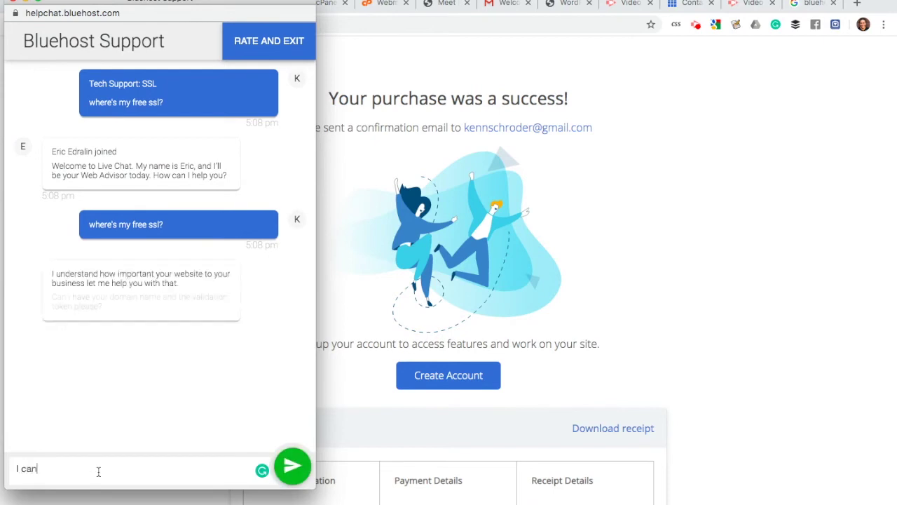
type("'t find the ")
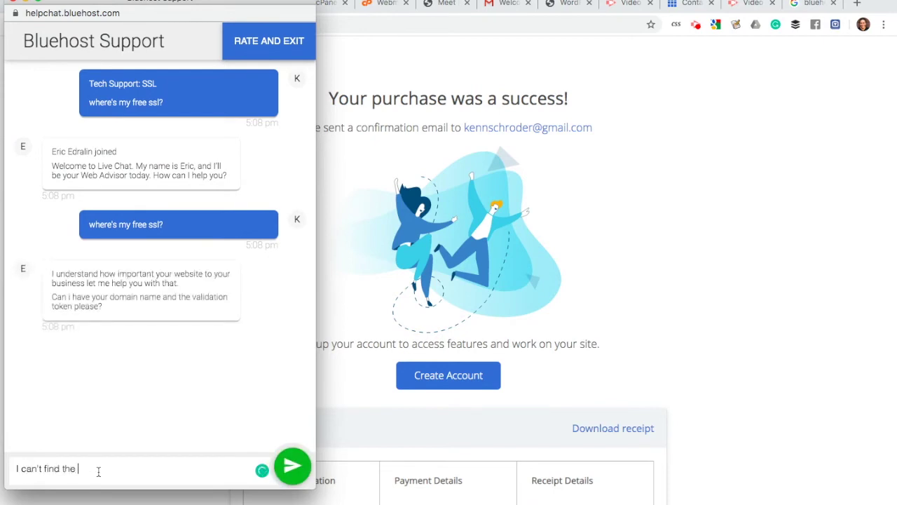
type("free ssl toggle. How can I a")
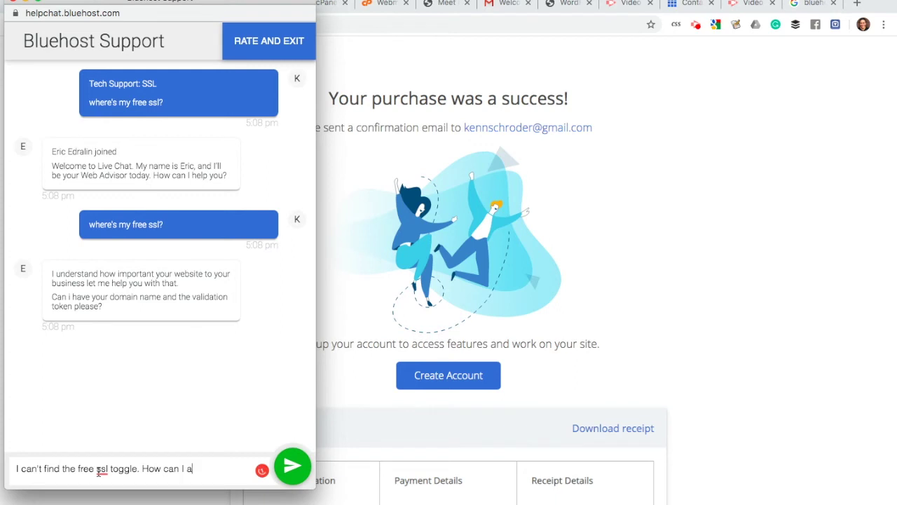
type("ctivate it? Thanks.")
key("Return")
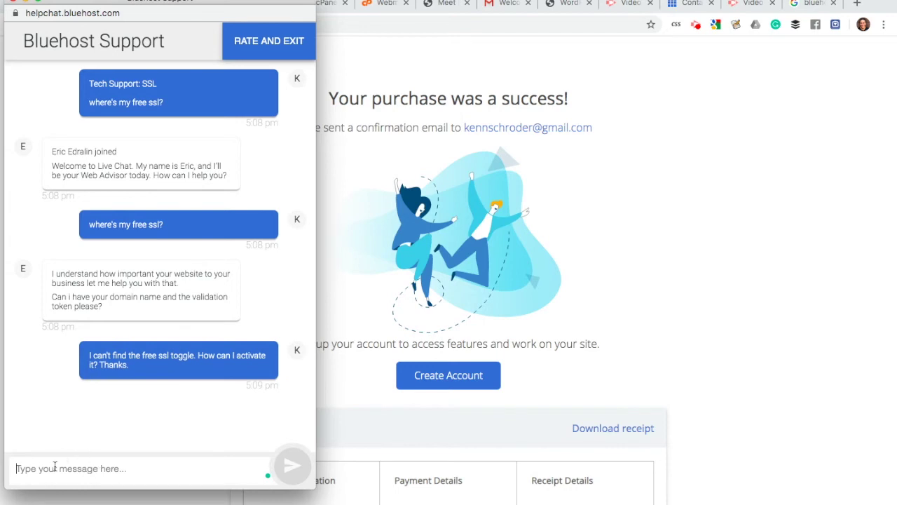
Step: Send the domain wordpress101forcoaches.com and ask 'Which email did you send it to?'
type("wordpress")
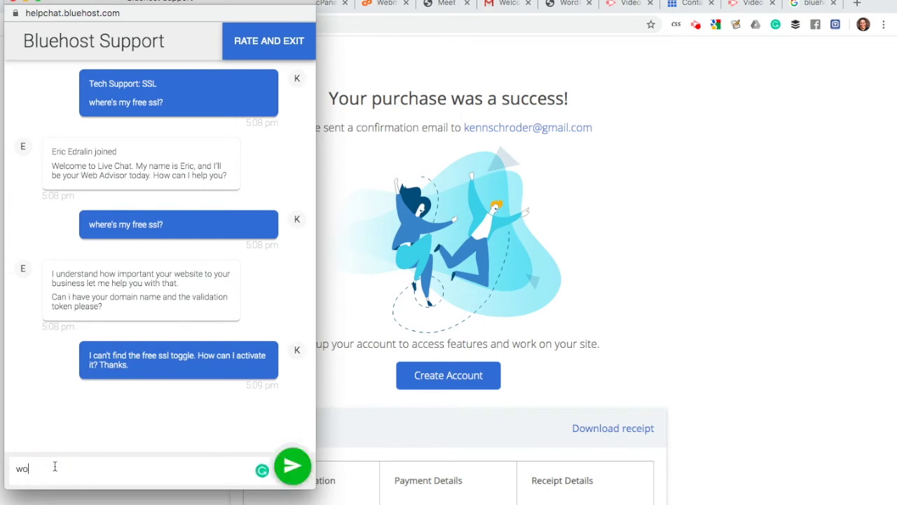
type("101forcoaches.com")
key("Return")
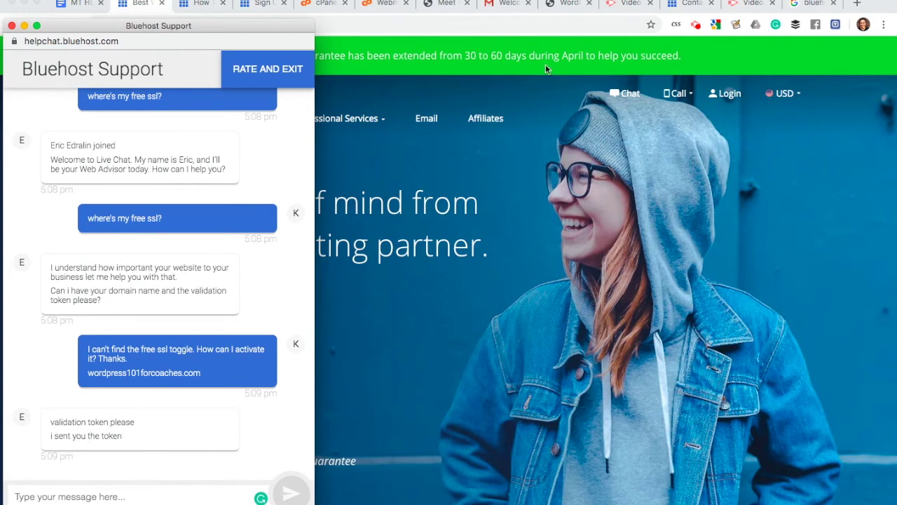
type("Wh")
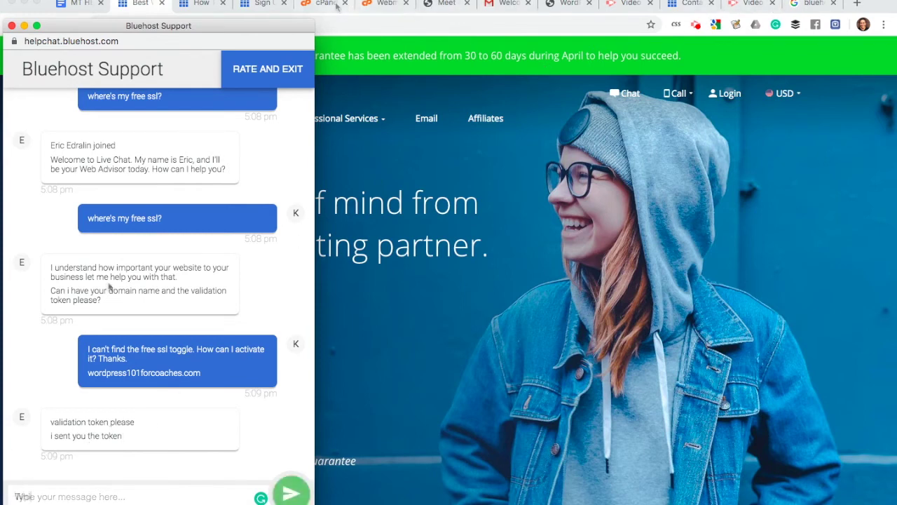
type("ich email did you send it to?")
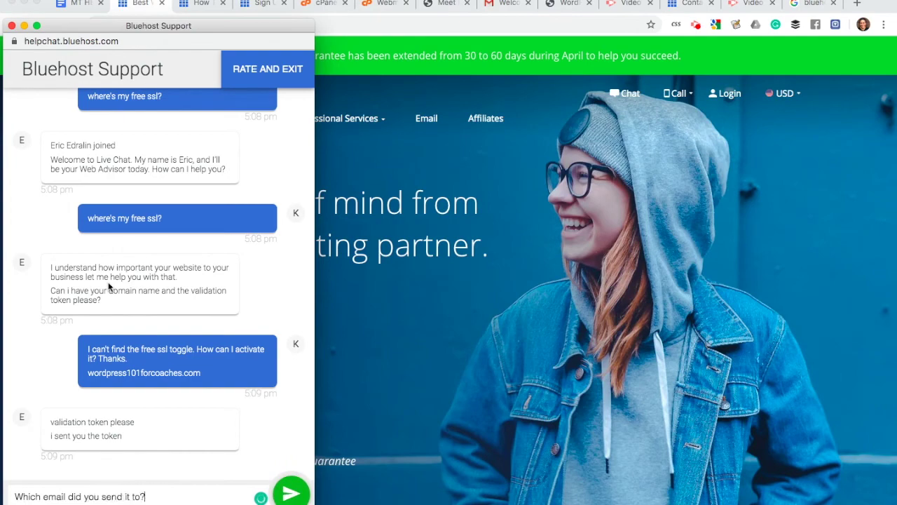
key("Return")
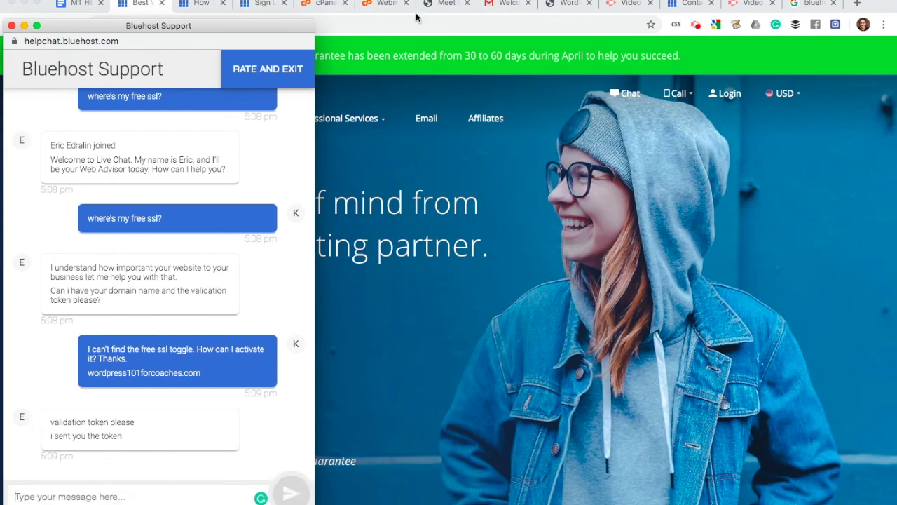
Step: Open the Validation Token email in Gmail and select the token
left_click(370, 53)
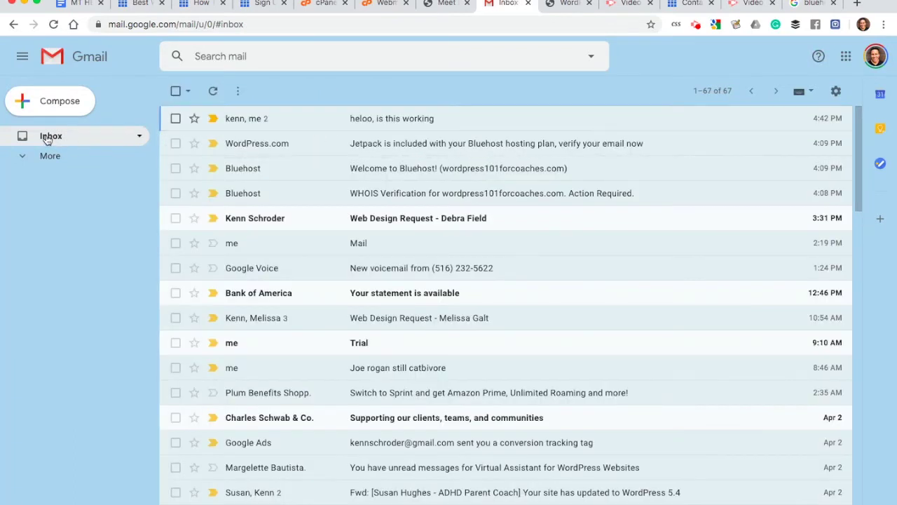
left_click(47, 138)
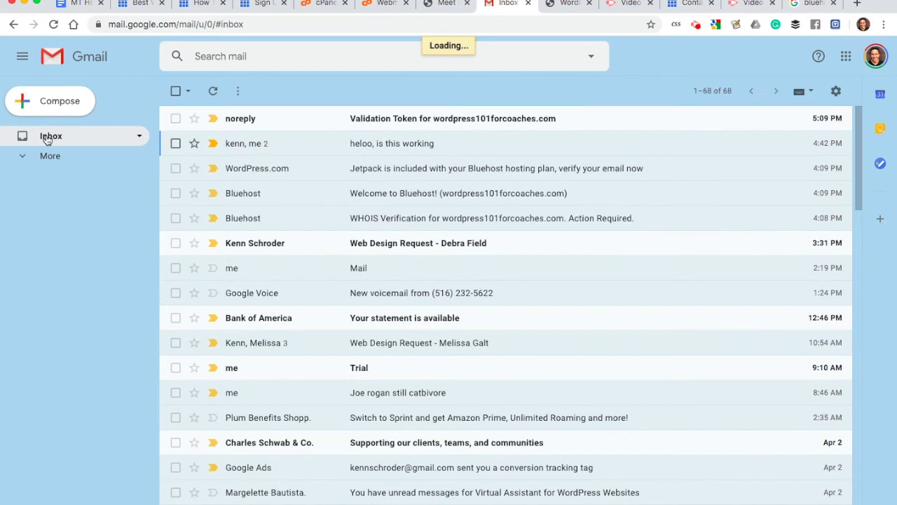
left_click(400, 129)
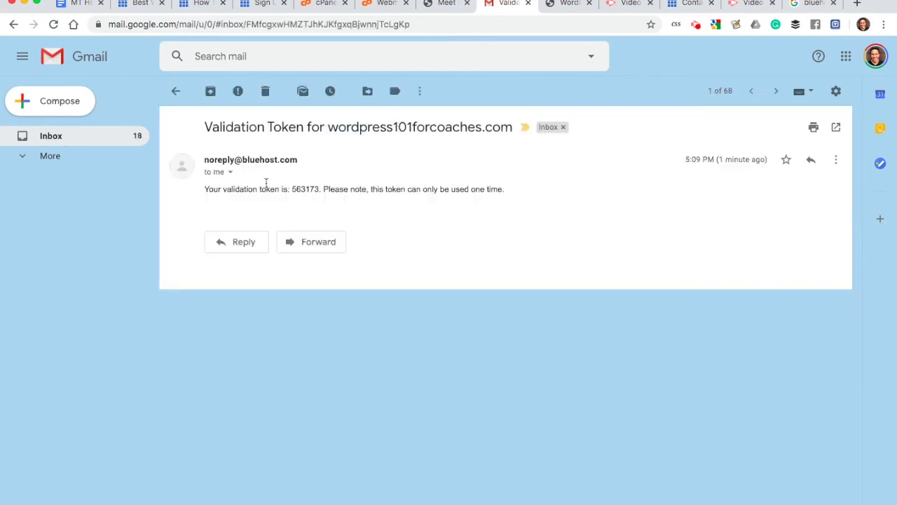
double_click(305, 189)
key("super+c")
Step: Paste the validation token into the support chat and send it
key("ctrl+Up")
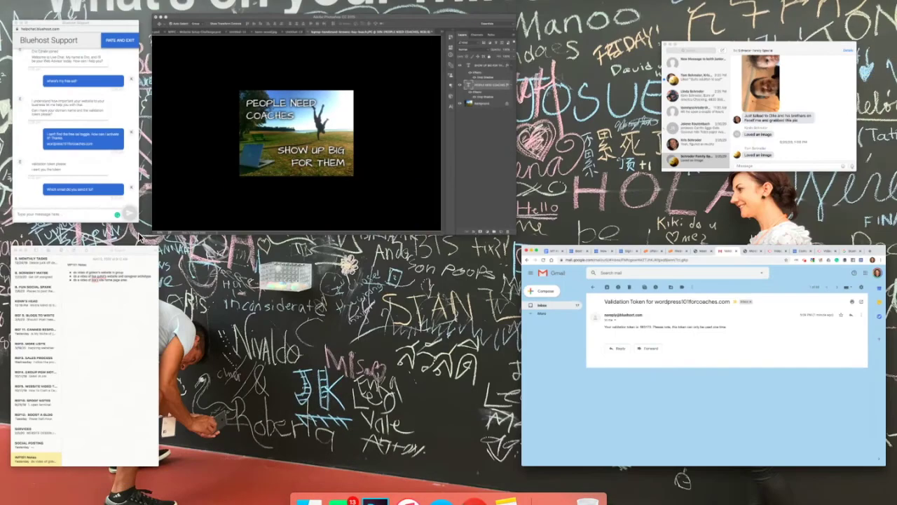
left_click(90, 195)
left_click(69, 497)
key("super+v")
key("Return")
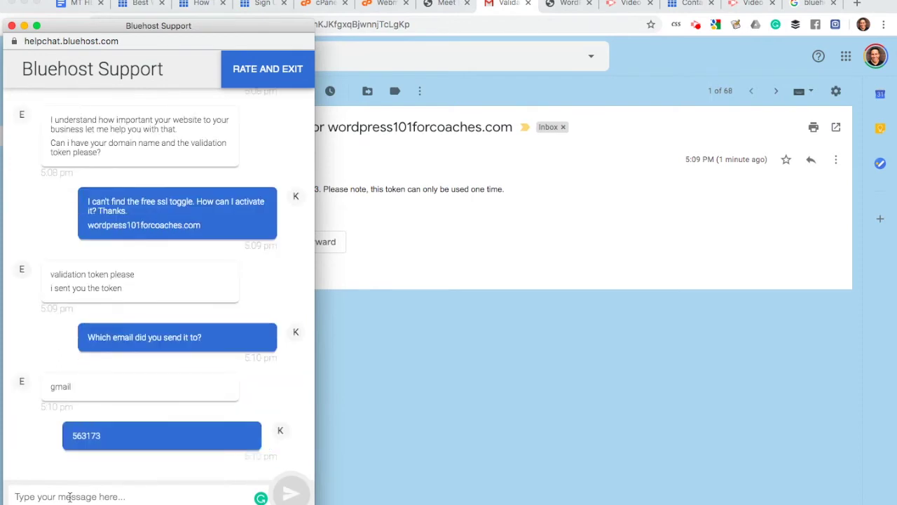
Step: Reply 'ok' and ask 'Why did it not get installed when I signed up?'
type("ok")
key("Return")
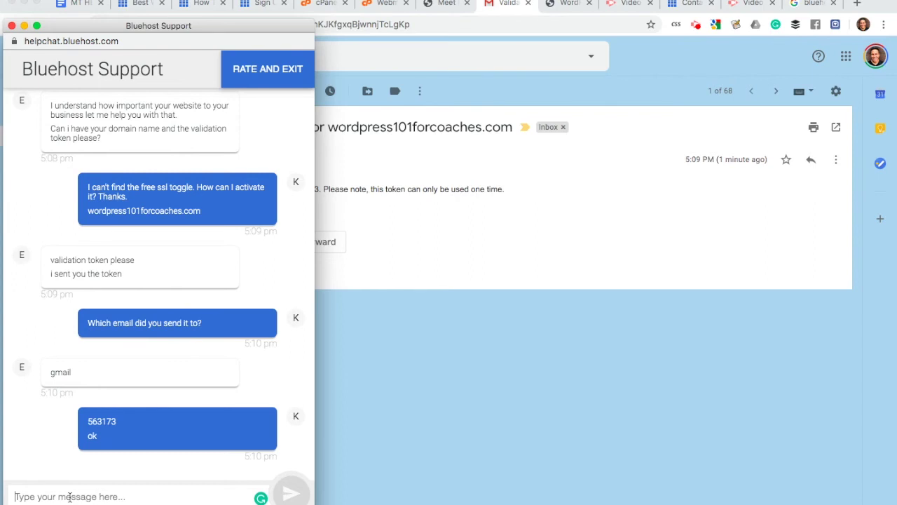
left_click_drag(192, 26, 206, 26)
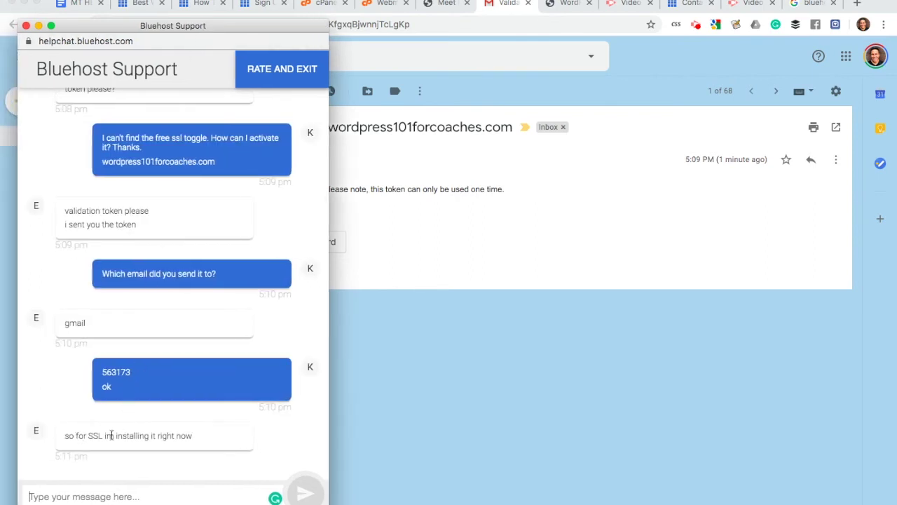
type("W")
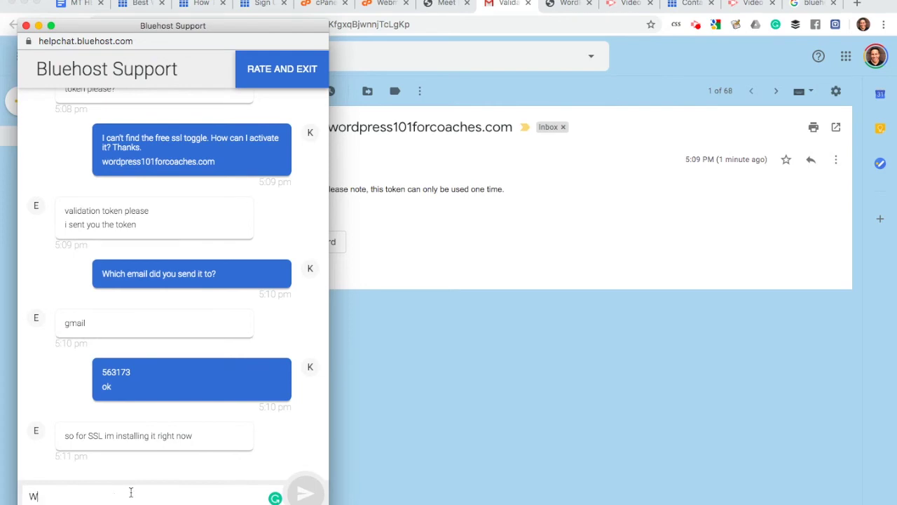
type("hy did it no")
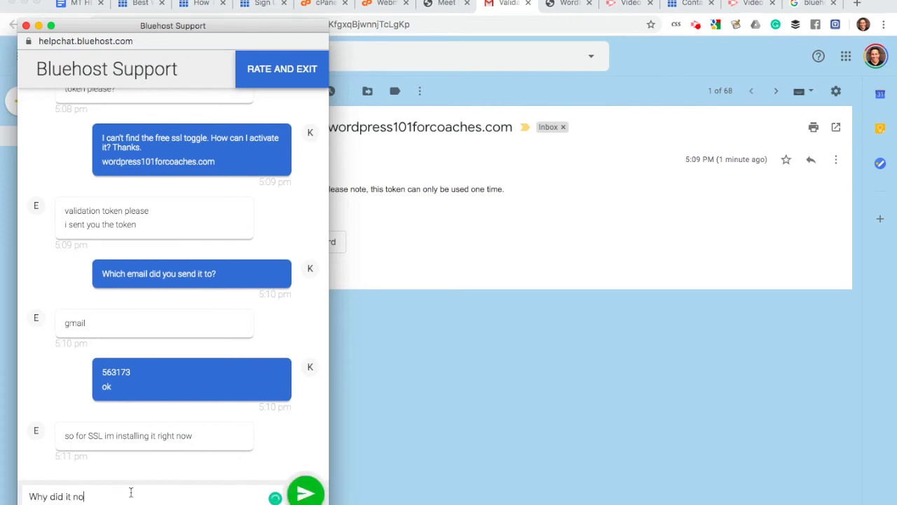
type("t get installed when I signed up?")
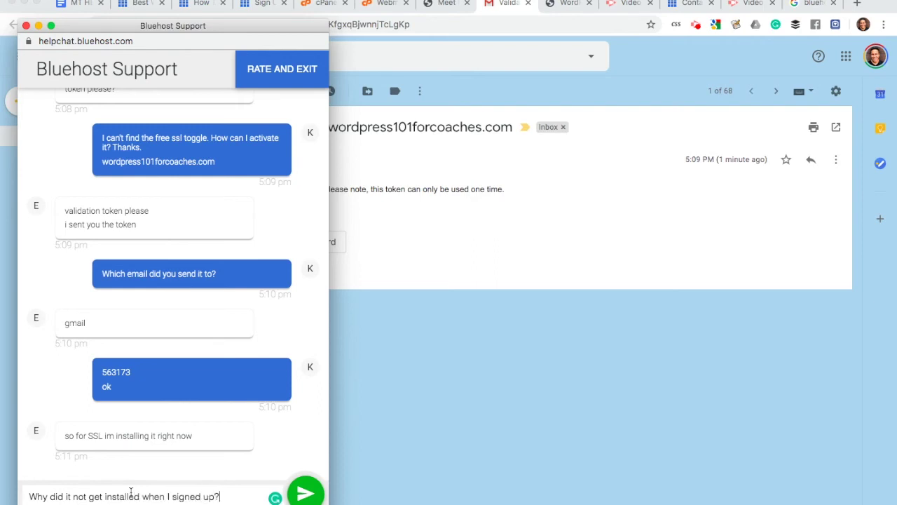
key("Return")
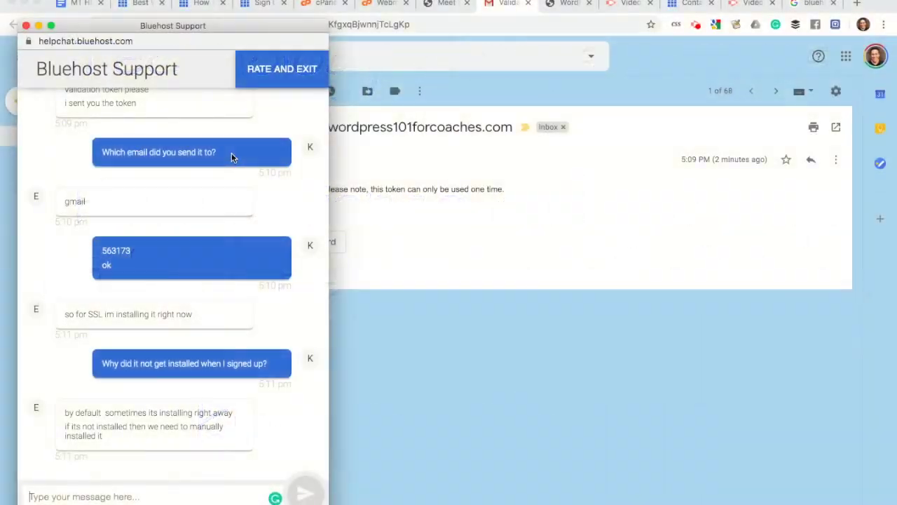
left_click(323, 4)
Step: Open cPanel's Advanced tools page and scroll to the Security section with SSL/TLS
left_click(324, 3)
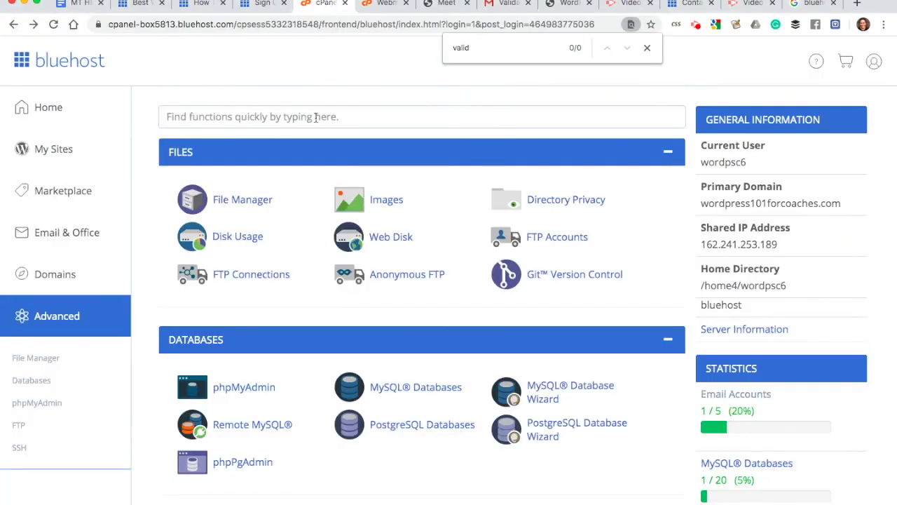
scroll(347, 182, "down", 5)
scroll(346, 184, "up", 5)
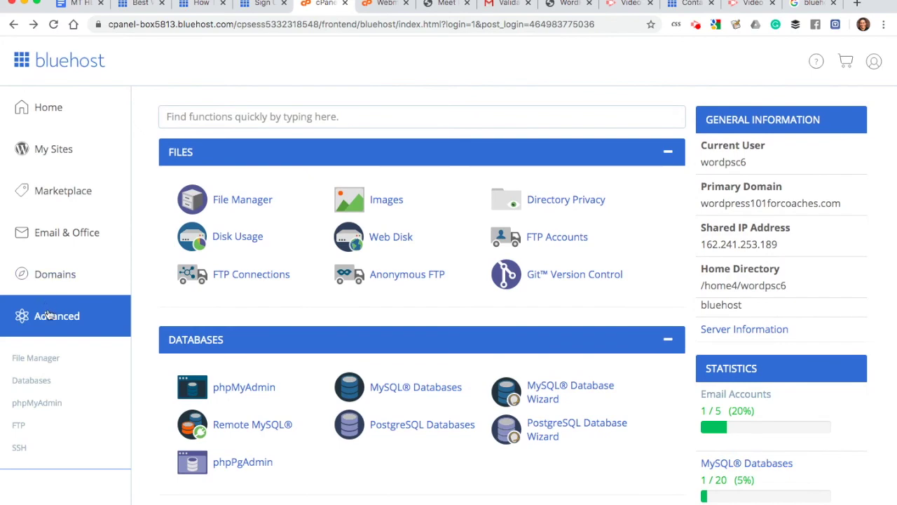
left_click(53, 317)
scroll(190, 294, "down", 5)
scroll(190, 298, "down", 10)
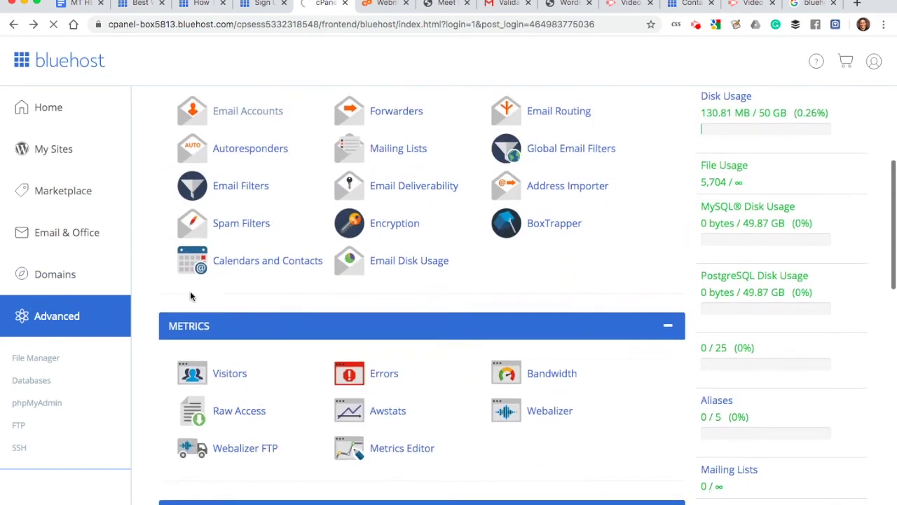
scroll(441, 333, "down", 1)
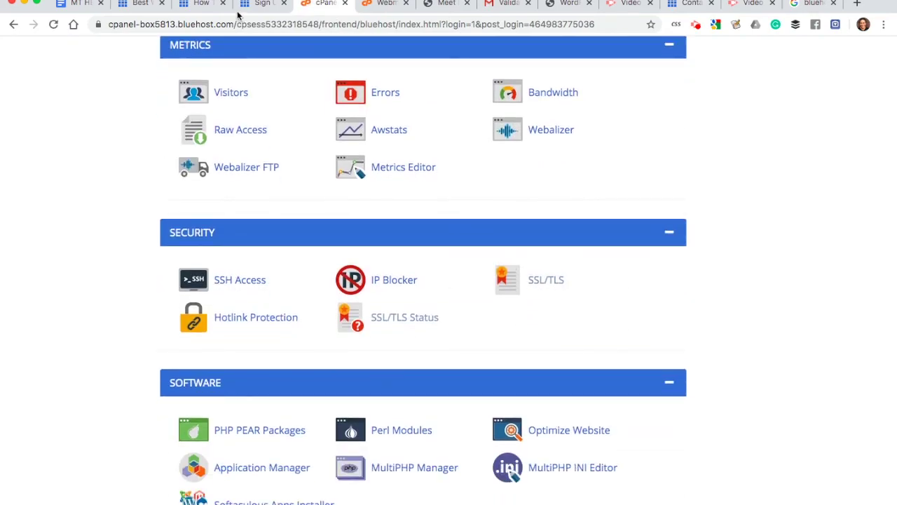
Step: Bring the Bluehost Support chat window back to the front
key("super+Tab")
key("super+Tab")
key("ctrl+Up")
left_click(98, 163)
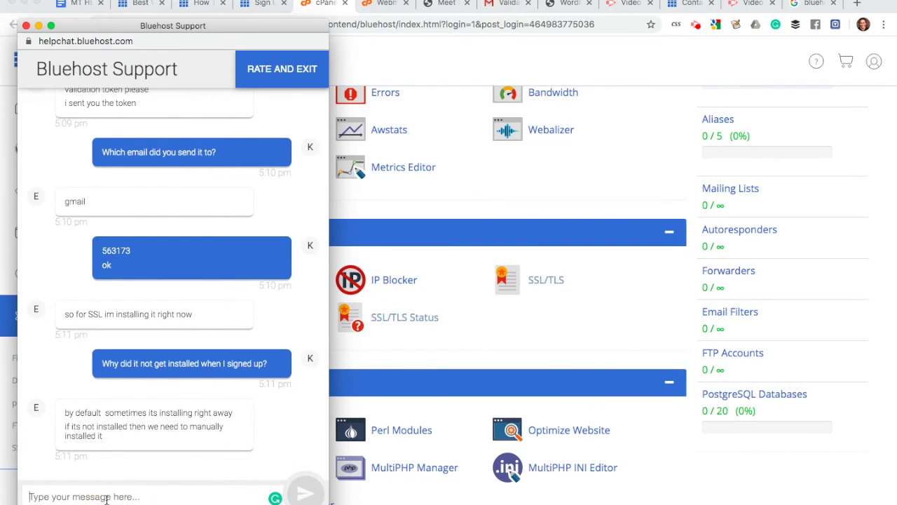
Step: Send the Bluehost support agent the message 'I'm waiting' in the chat
type("I'm waiting .")
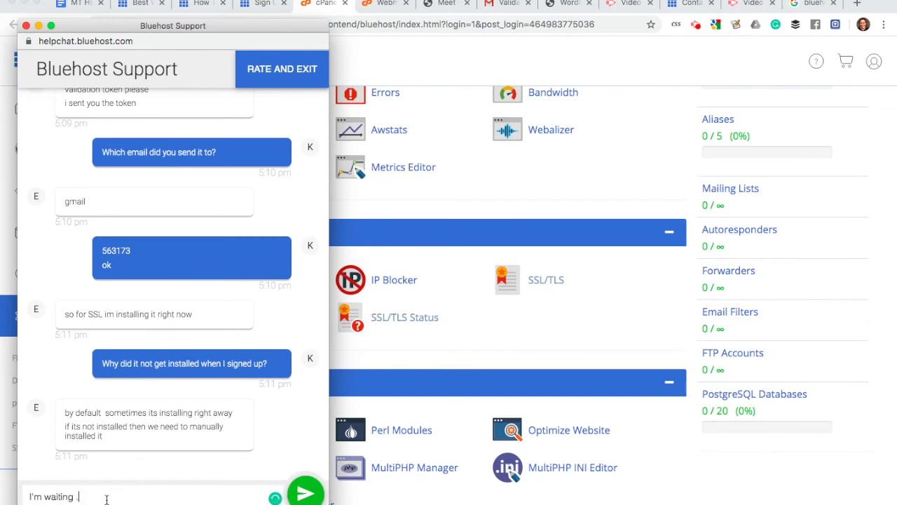
key("Return")
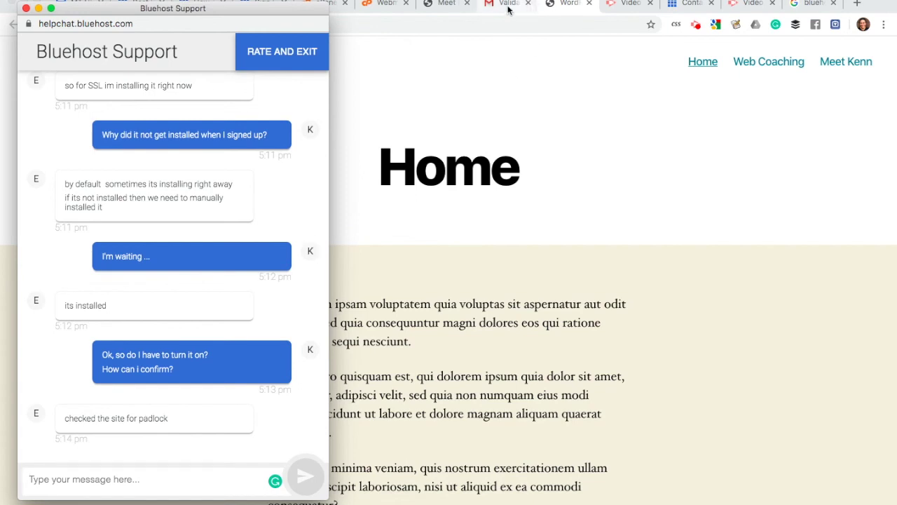
left_click(565, 6)
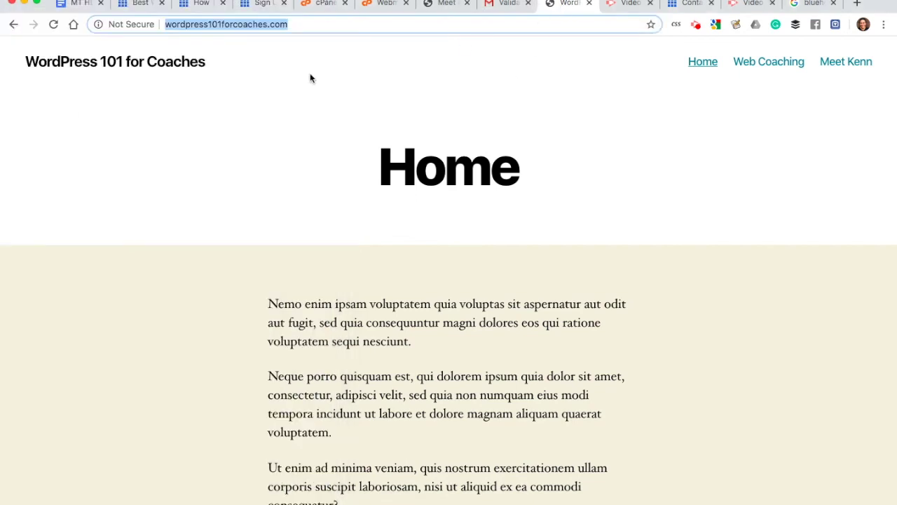
left_click(166, 24)
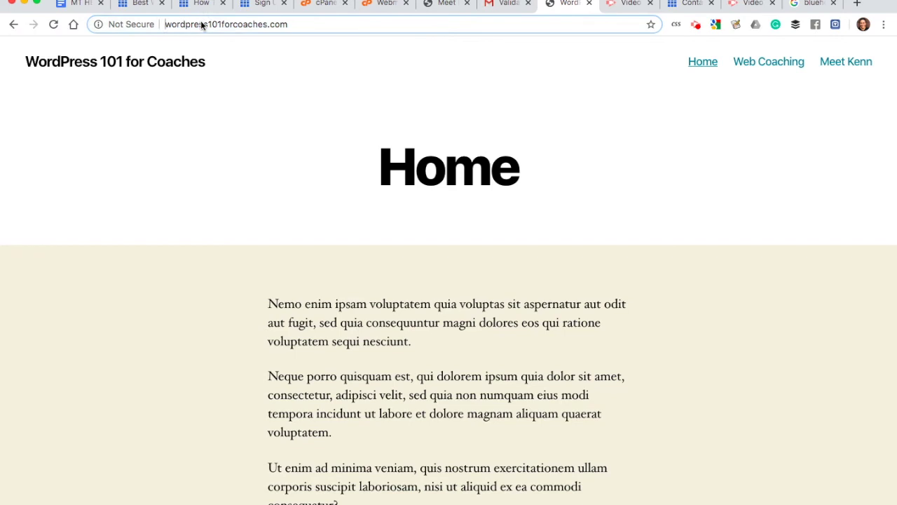
type("https://")
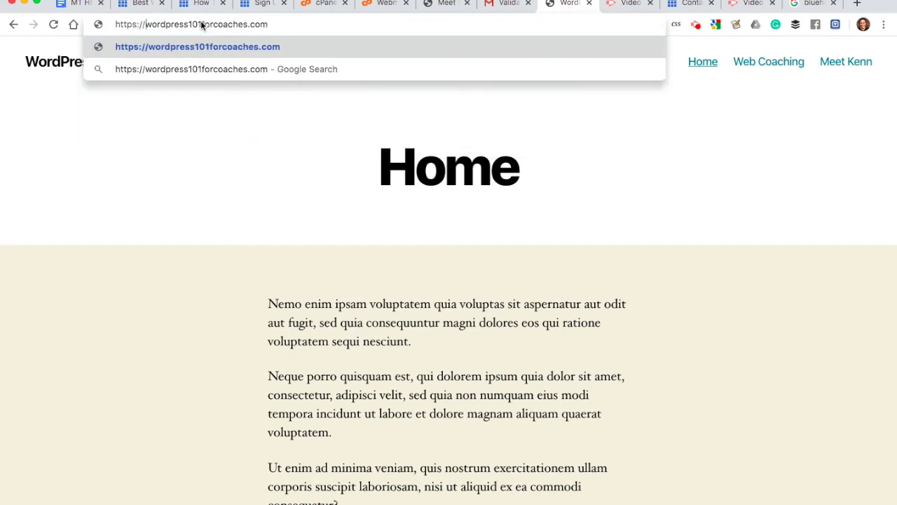
key("Return")
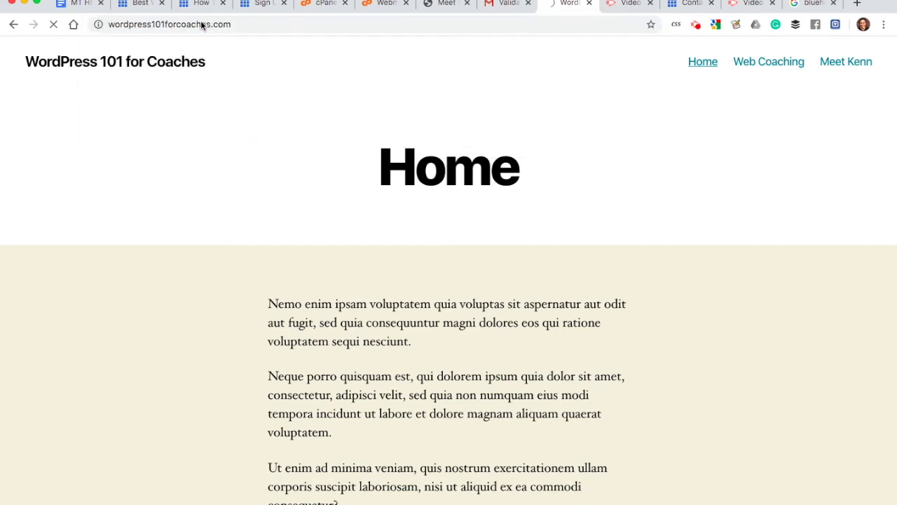
left_click(202, 26)
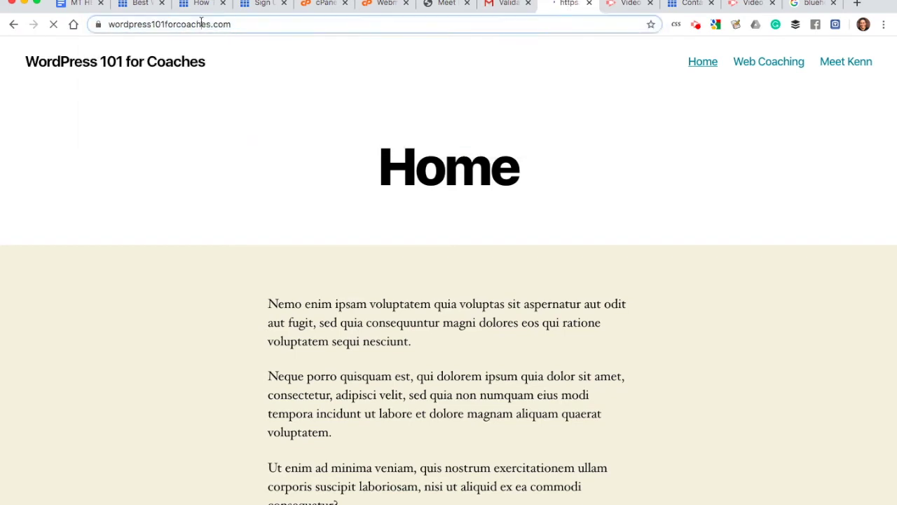
left_click(244, 23)
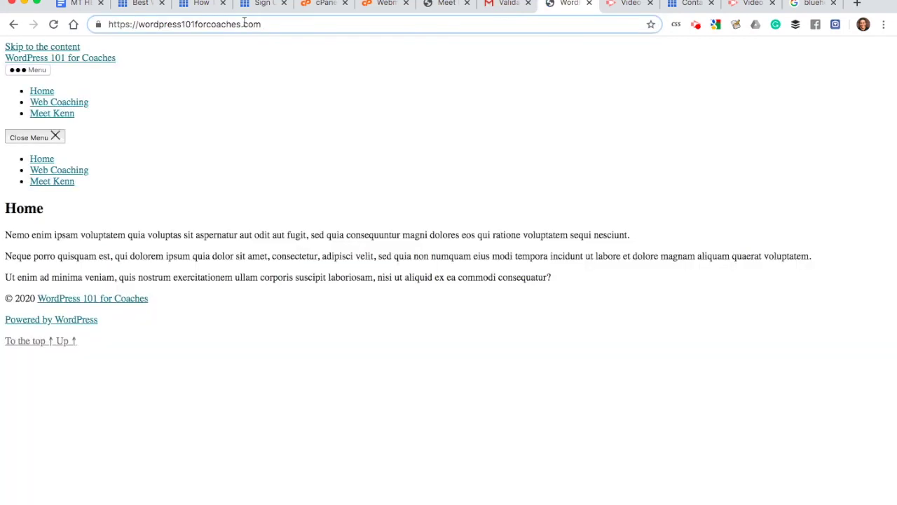
key("Return")
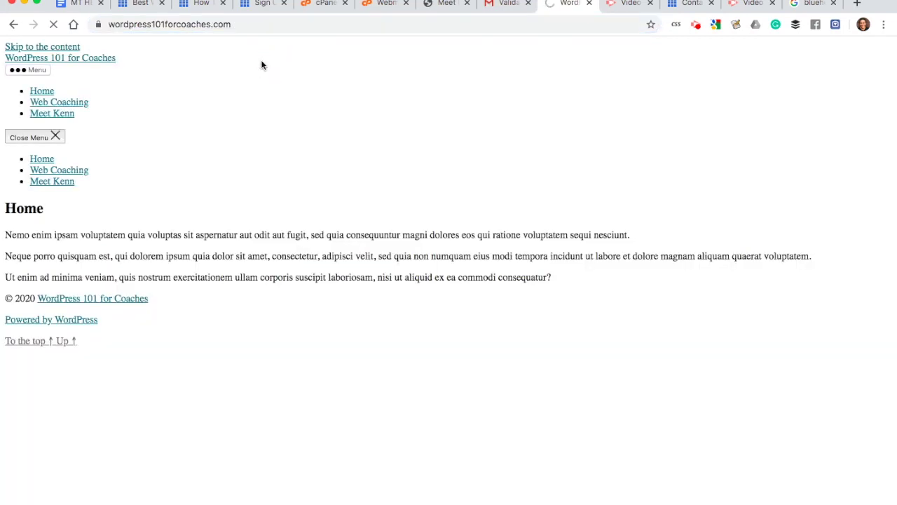
left_click(256, 24)
left_click(255, 24)
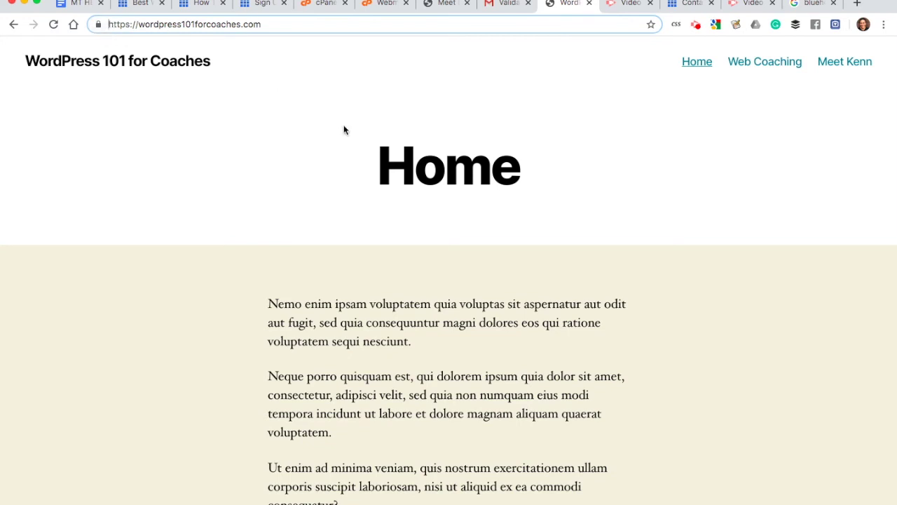
left_click(354, 140)
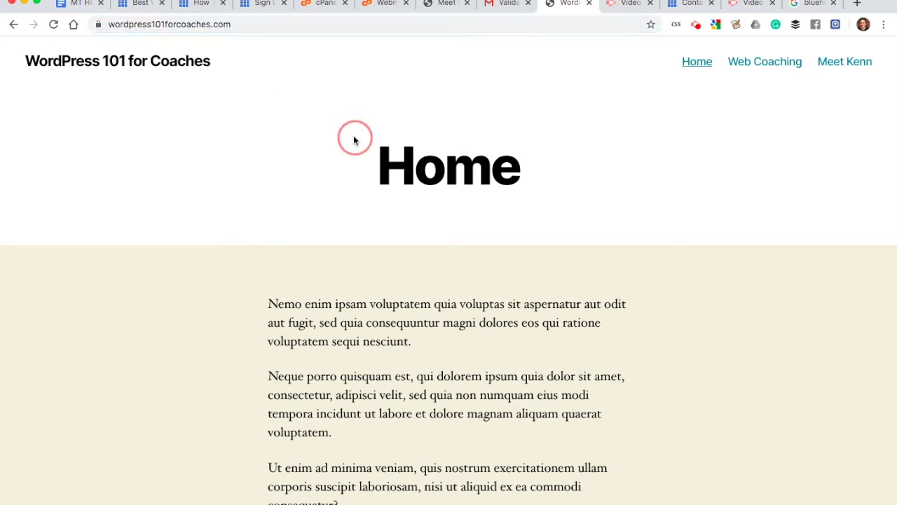
left_click(322, 4)
scroll(322, 220, "down", 5)
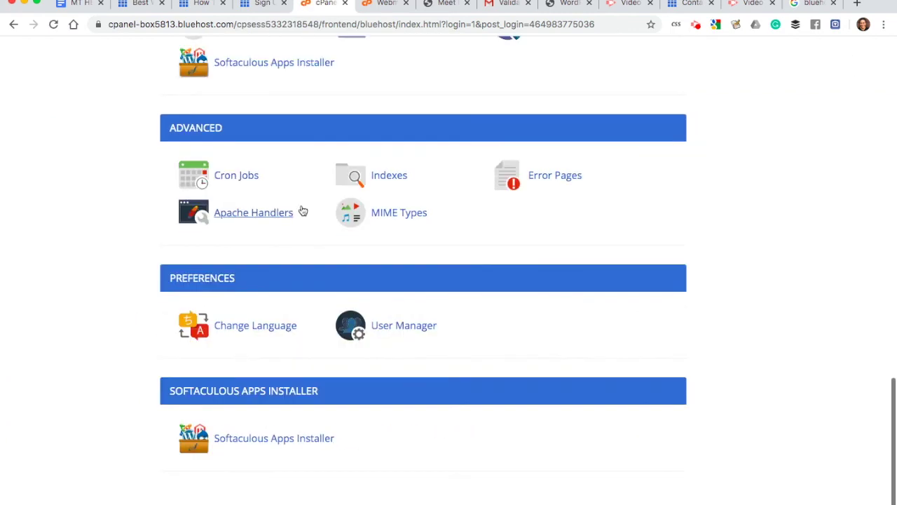
scroll(302, 210, "down", 3)
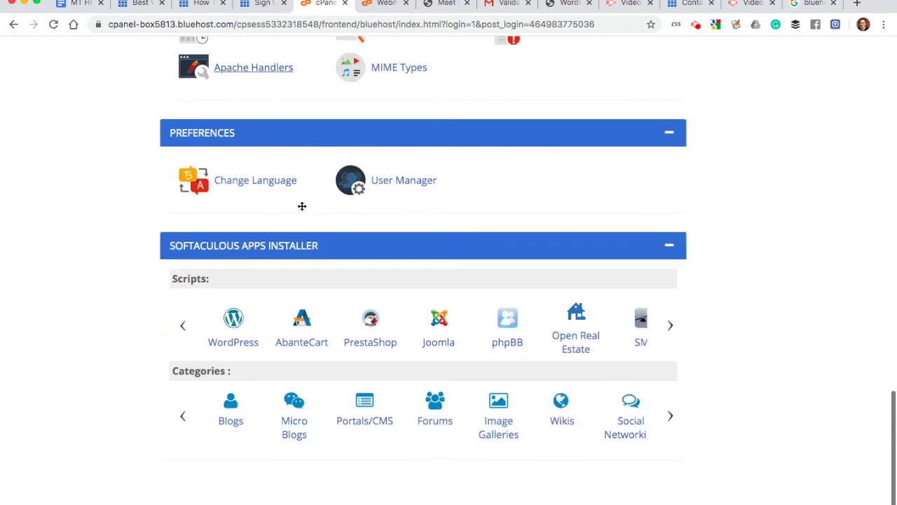
scroll(303, 206, "up", 3)
scroll(302, 206, "up", 2)
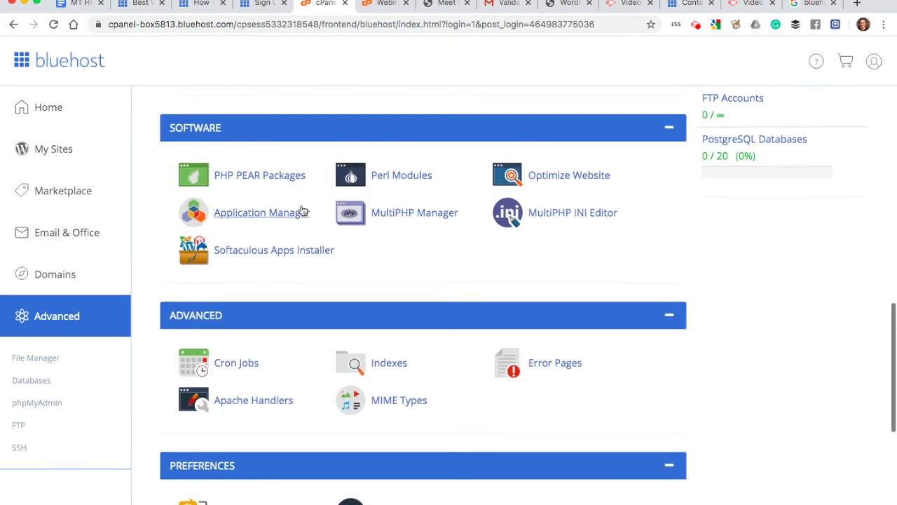
scroll(302, 210, "up", 5)
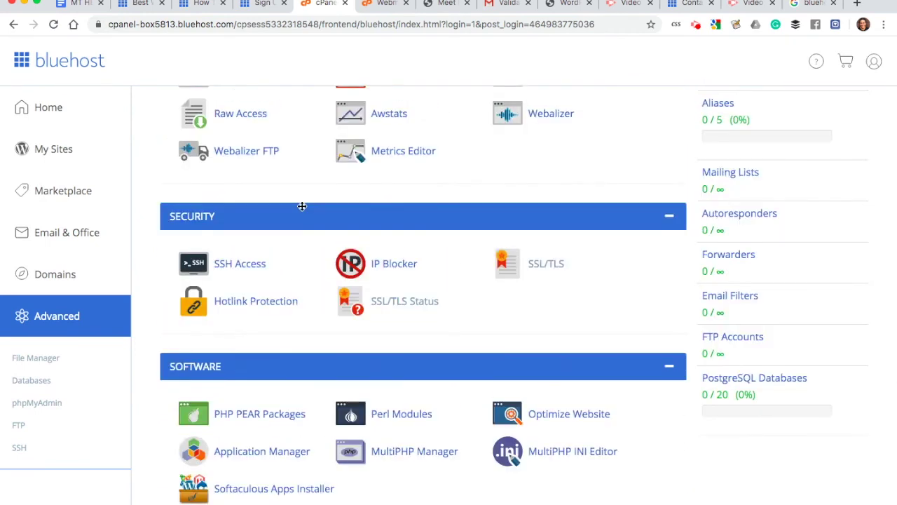
scroll(302, 206, "up", 1)
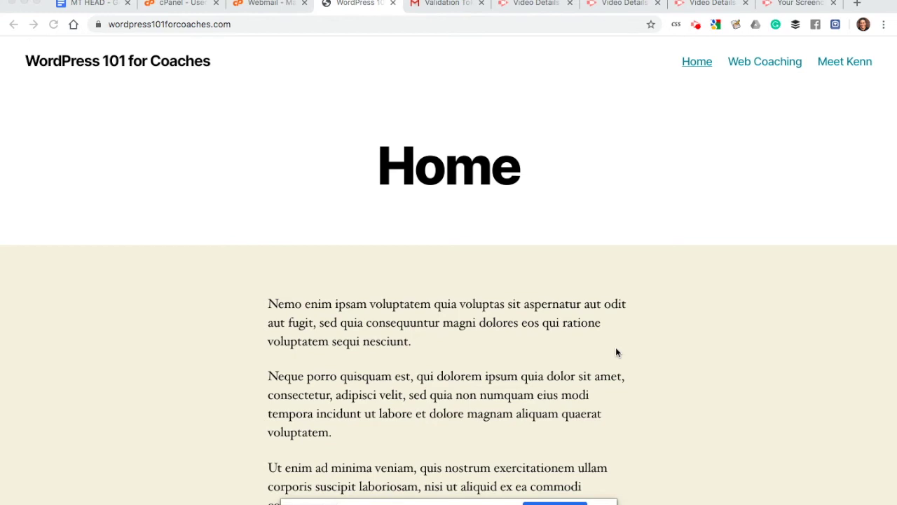
Step: Append /wp-admin to the site address to reach the WordPress login page
scroll(616, 352, "down", 3)
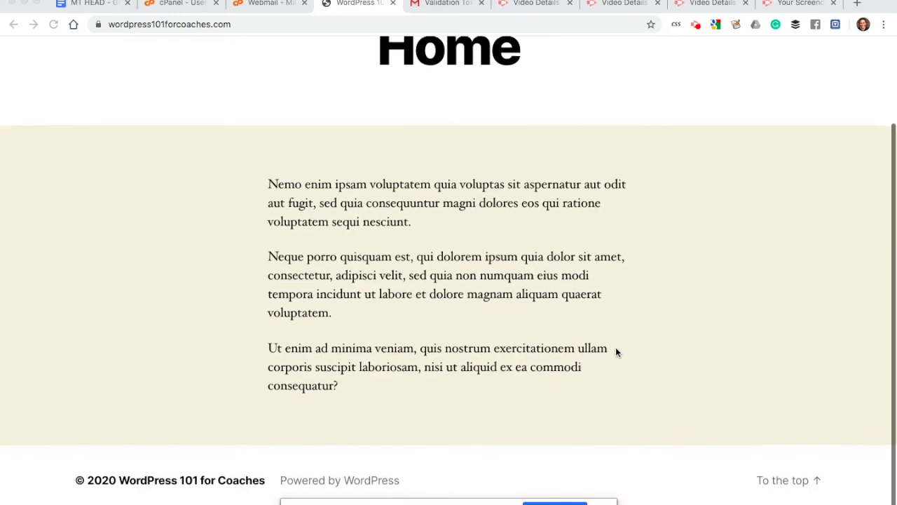
scroll(616, 352, "up", 1)
scroll(616, 352, "up", 2)
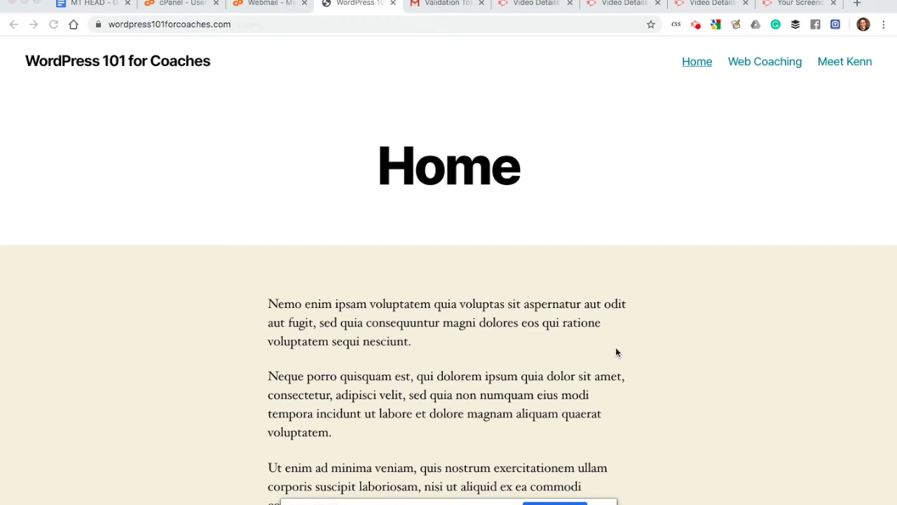
left_click(270, 25)
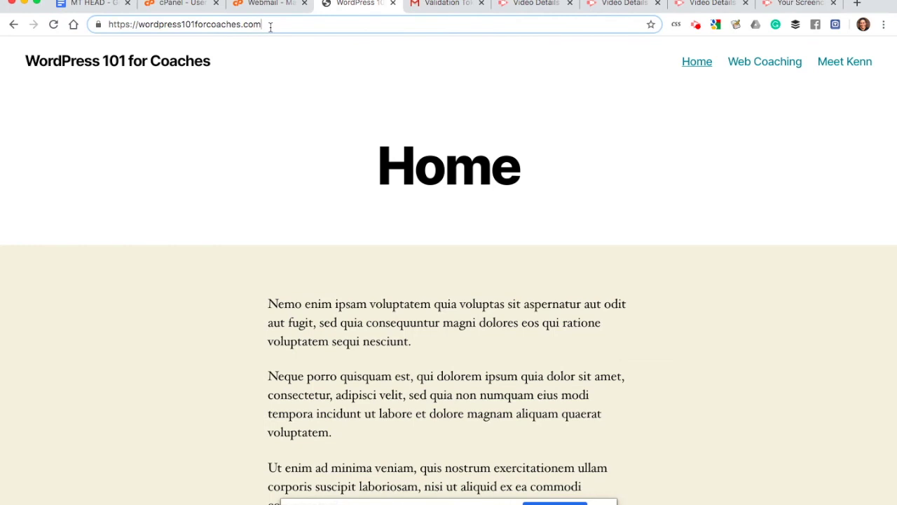
type("ƒ")
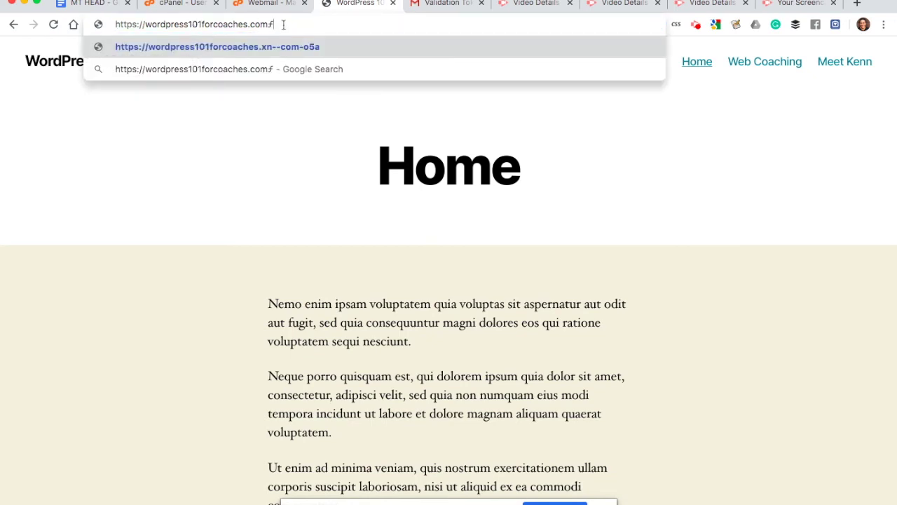
key("BackSpace")
type("/wp-admin")
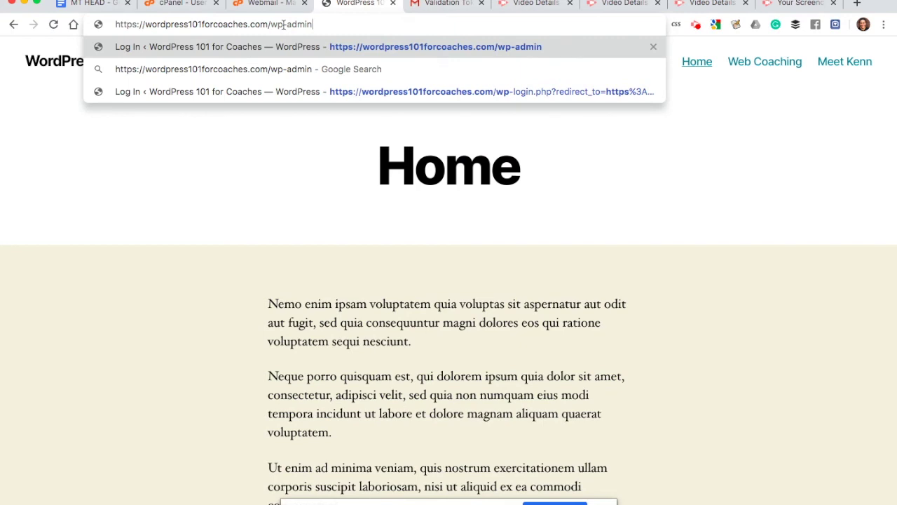
key("Return")
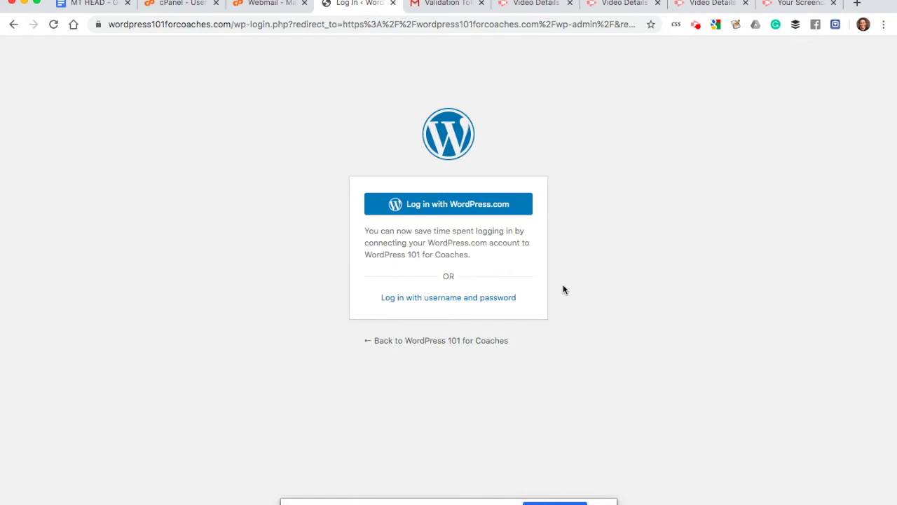
Step: Request a password reset via 'Lost your password?' using the admin account's email address
left_click(424, 300)
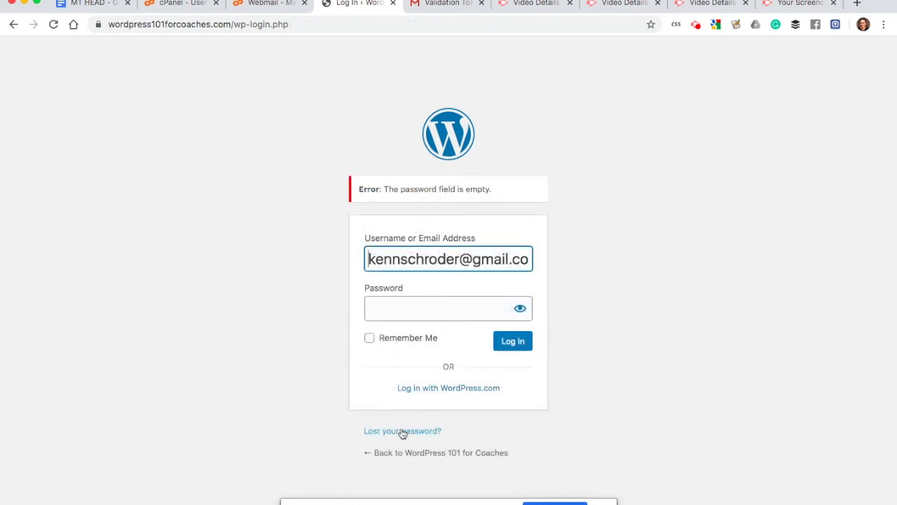
left_click(403, 433)
left_click(435, 281)
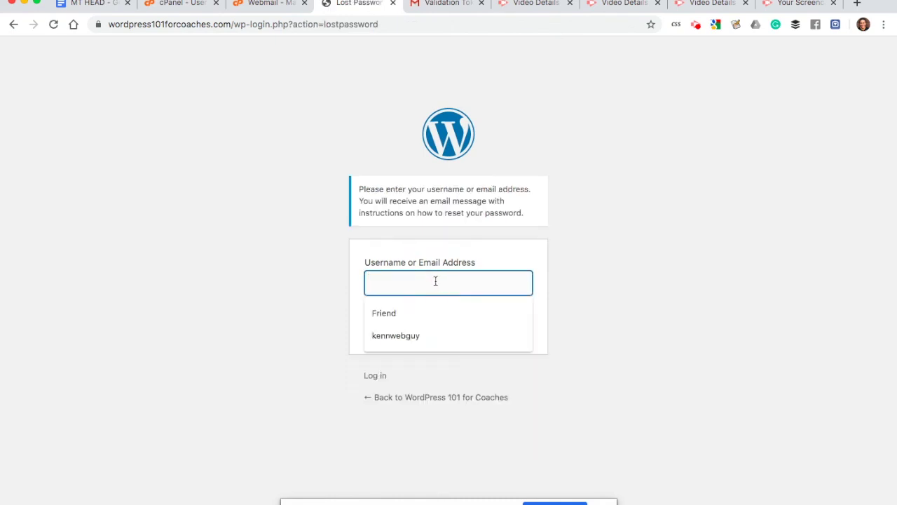
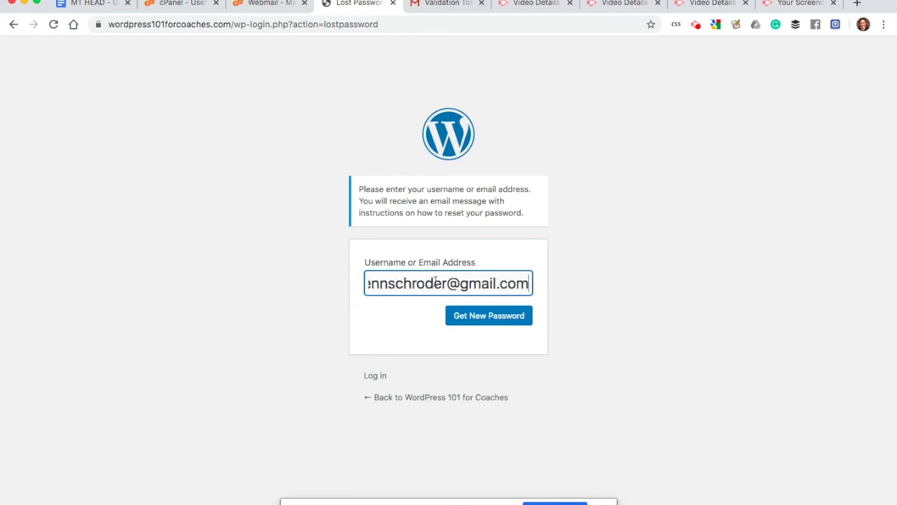
key("Tab")
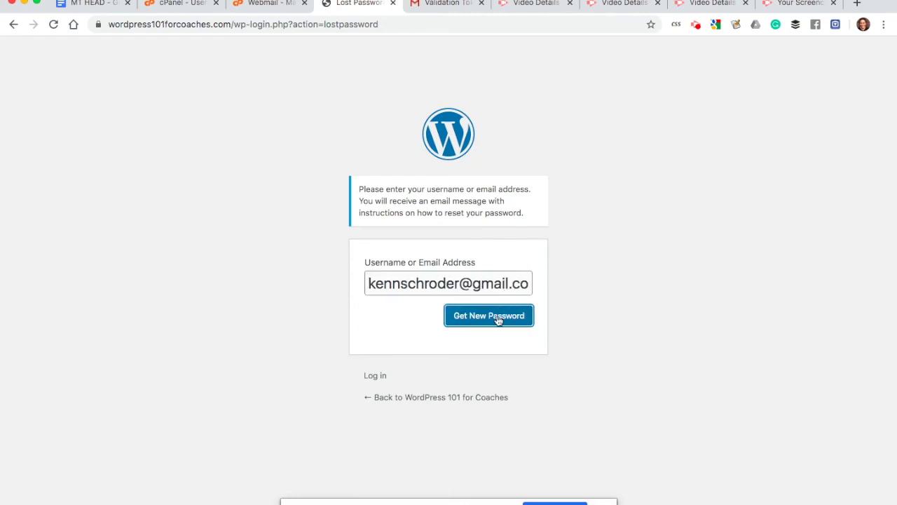
left_click(460, 283)
left_click(467, 314)
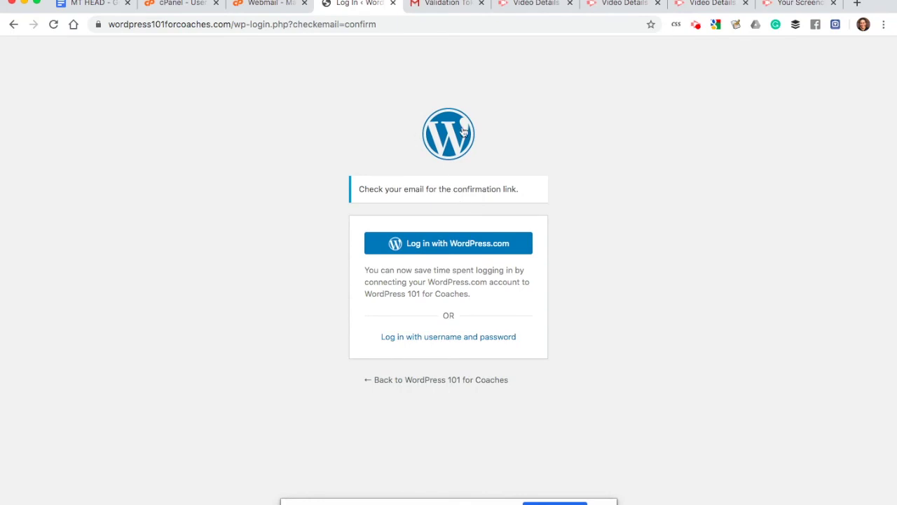
Step: Open the '[WordPress 101 for Coaches] Password Reset' email in Gmail and follow its reset link
left_click(440, 4)
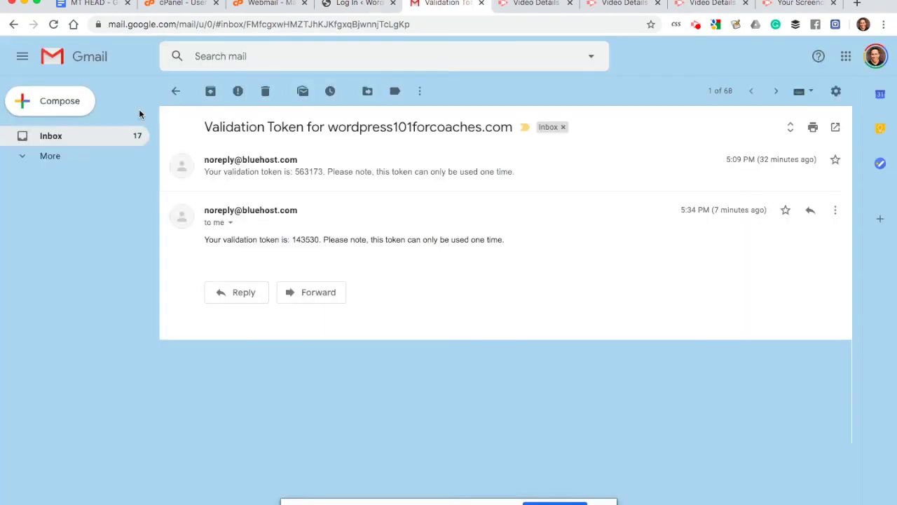
left_click(60, 140)
left_click(430, 120)
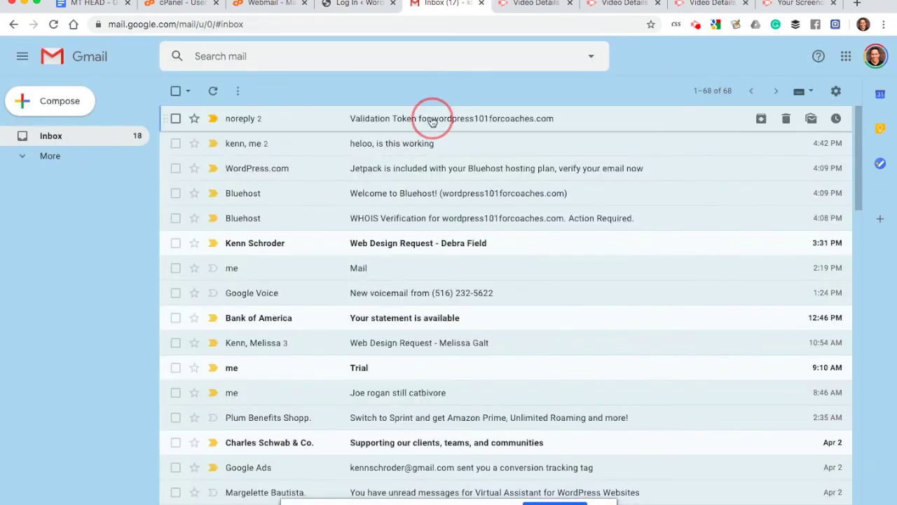
left_click(66, 136)
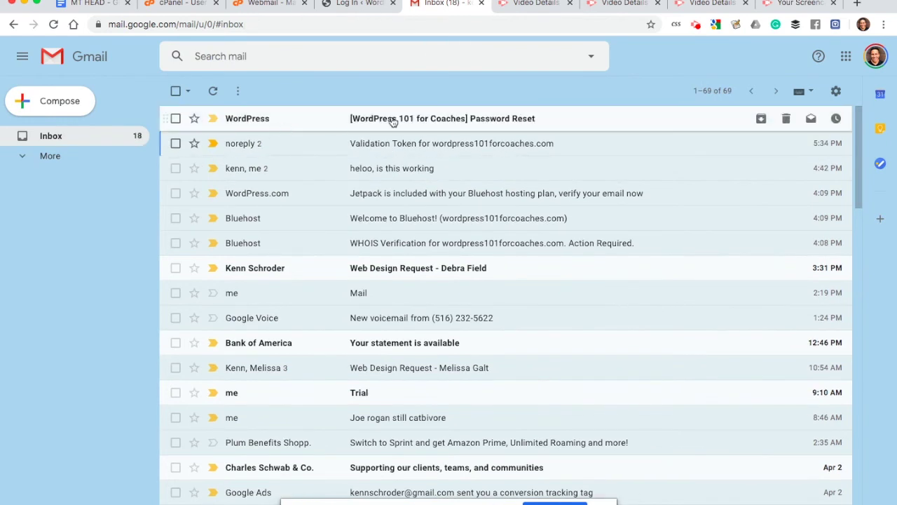
left_click(392, 118)
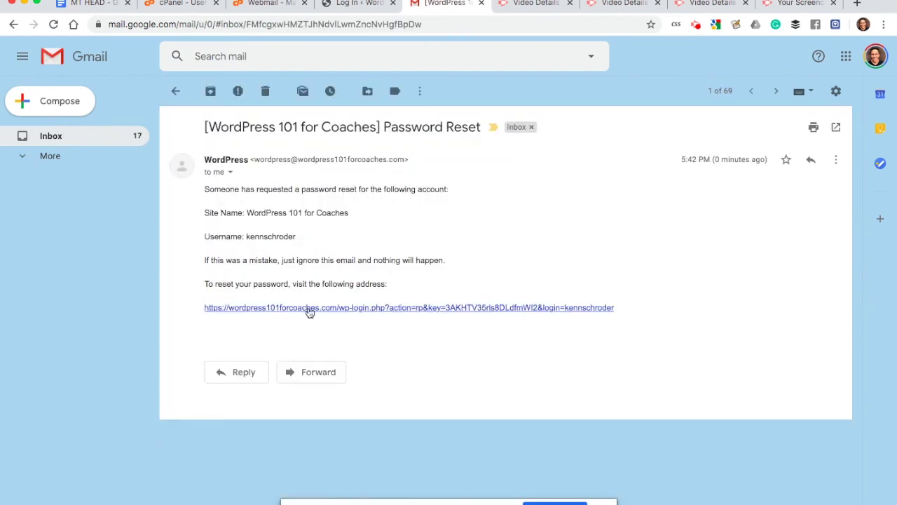
left_click(309, 309)
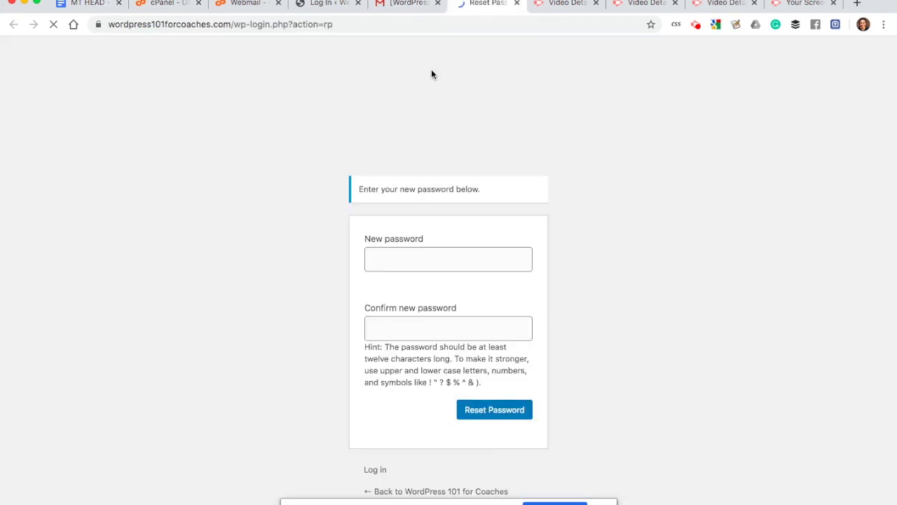
Step: Paste and save a new strong password for the admin account
left_click(394, 260)
key("super+v")
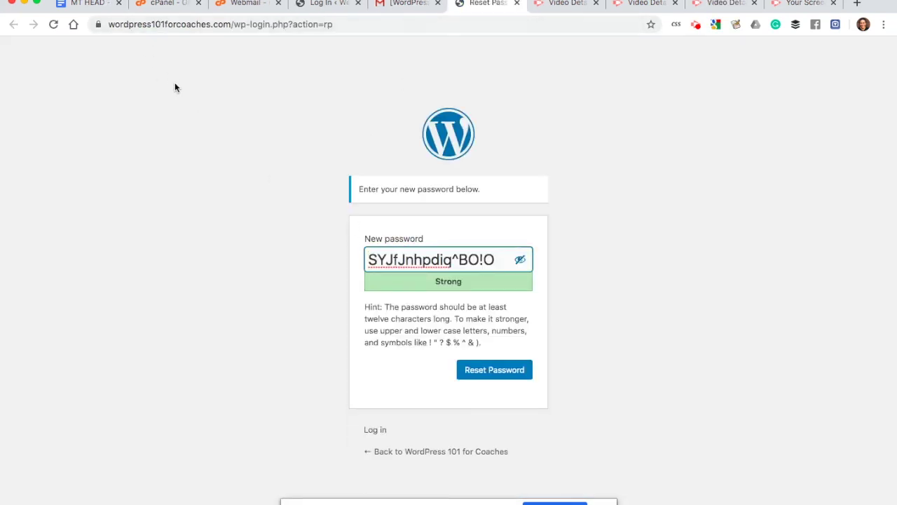
triple_click(413, 259)
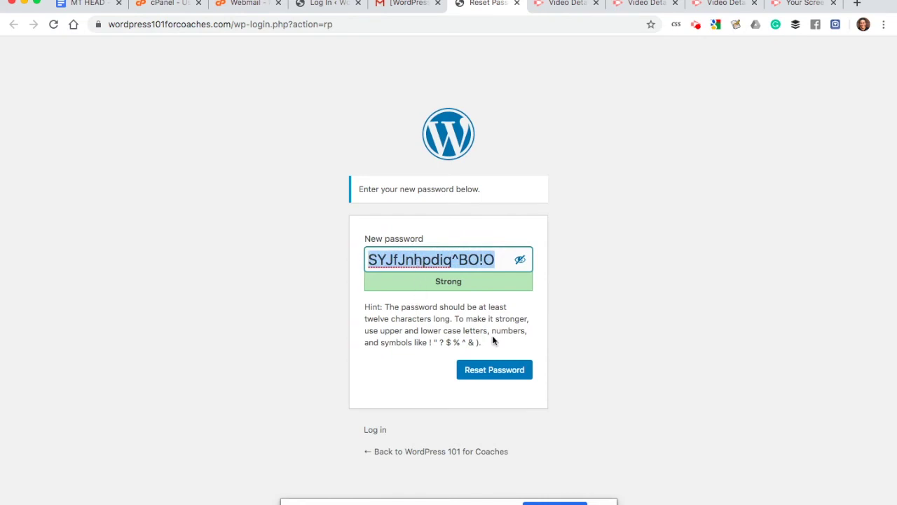
left_click(480, 372)
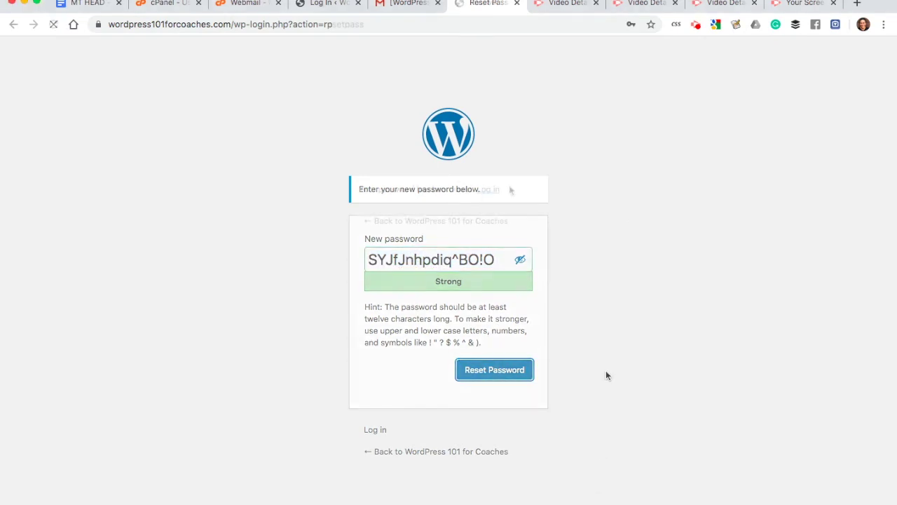
Step: Log back in to WordPress using the saved login from Chrome's autofill
left_click(484, 191)
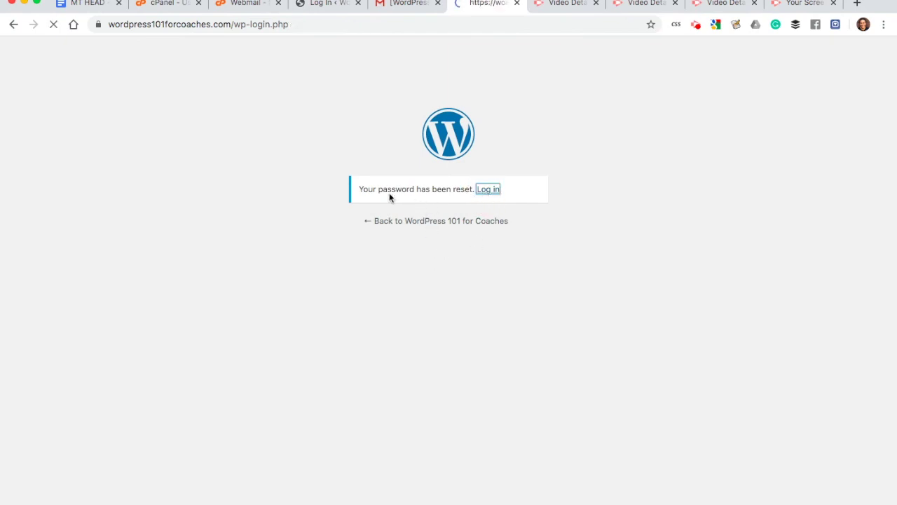
left_click(405, 294)
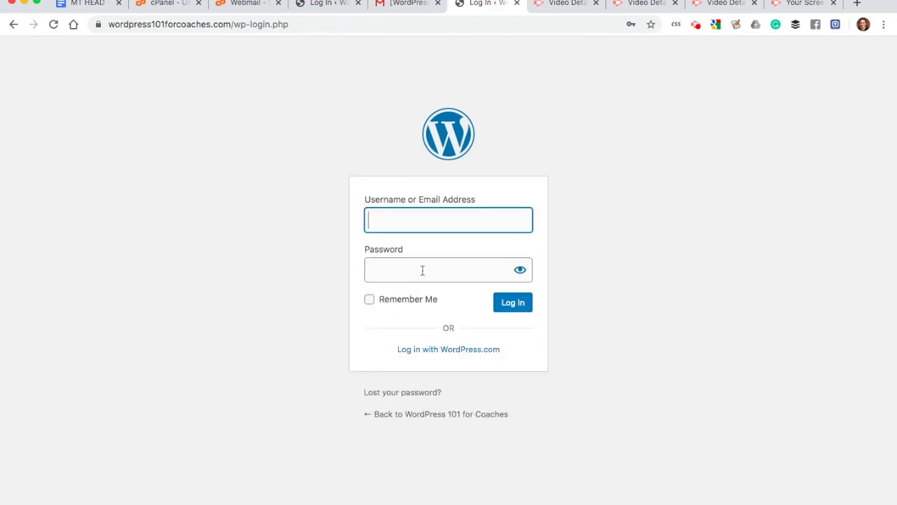
left_click(420, 224)
type("k")
left_click(406, 250)
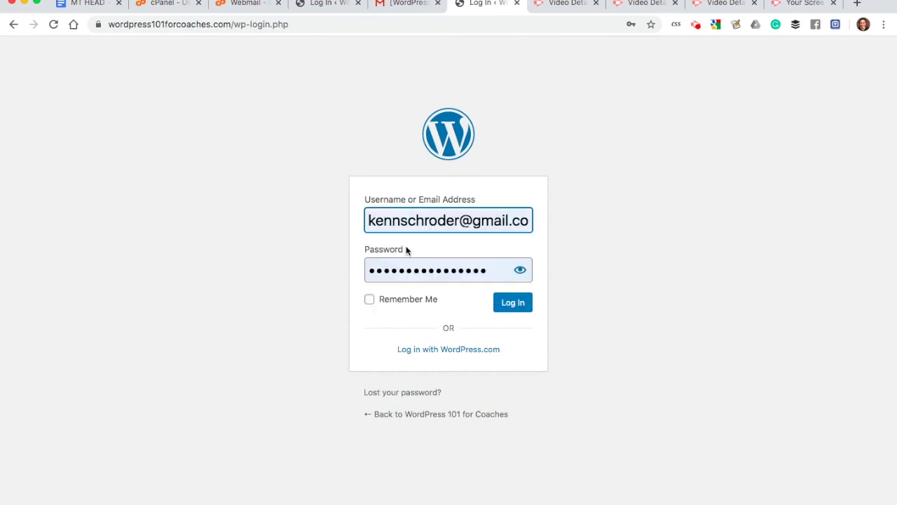
left_click(427, 269)
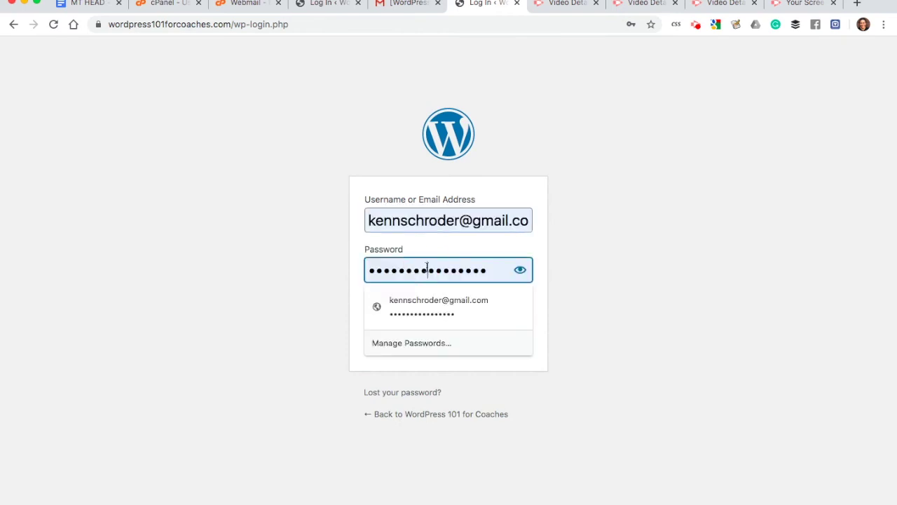
left_click(591, 292)
left_click(513, 303)
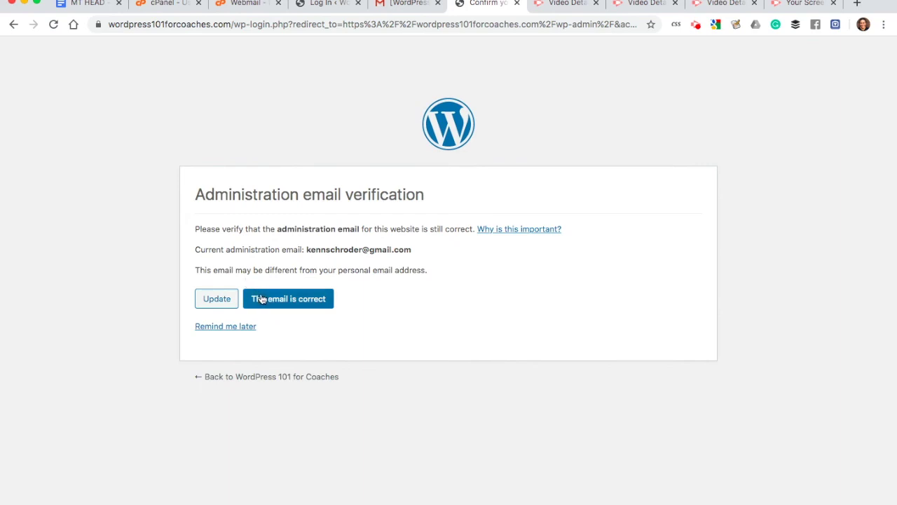
Step: Confirm the administration email is correct, then open Users > All Users and the admin's profile
left_click(264, 300)
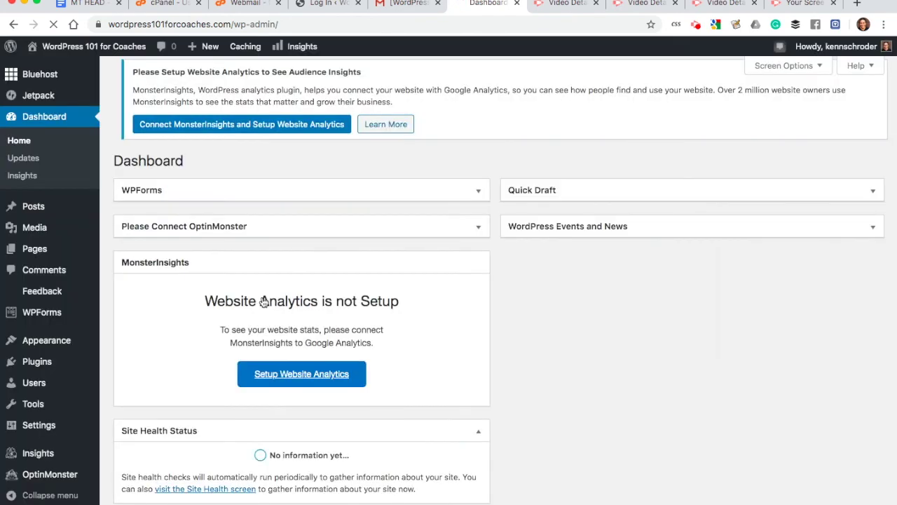
mouse_move(122, 387)
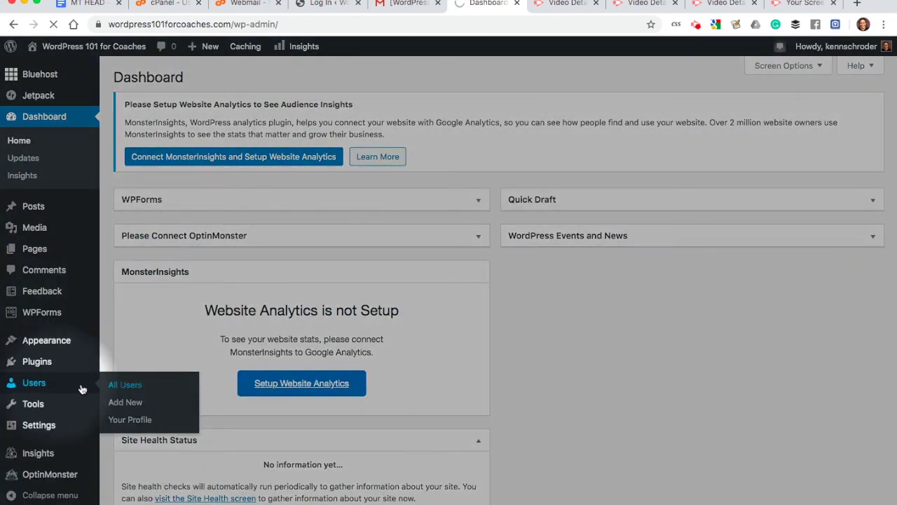
left_click(127, 386)
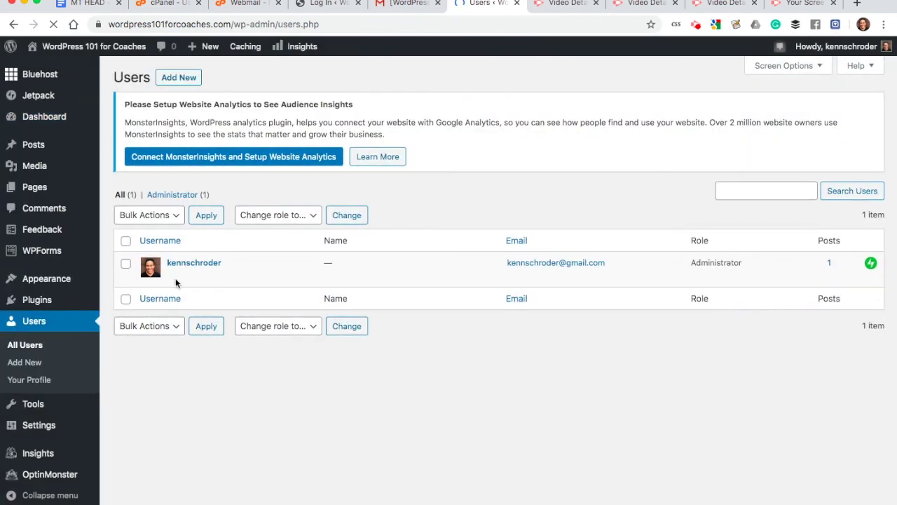
mouse_move(176, 280)
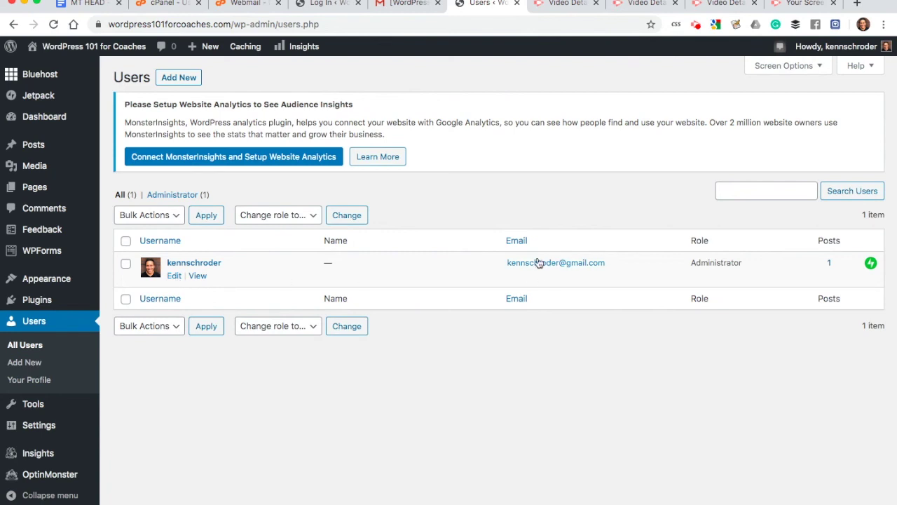
left_click(175, 277)
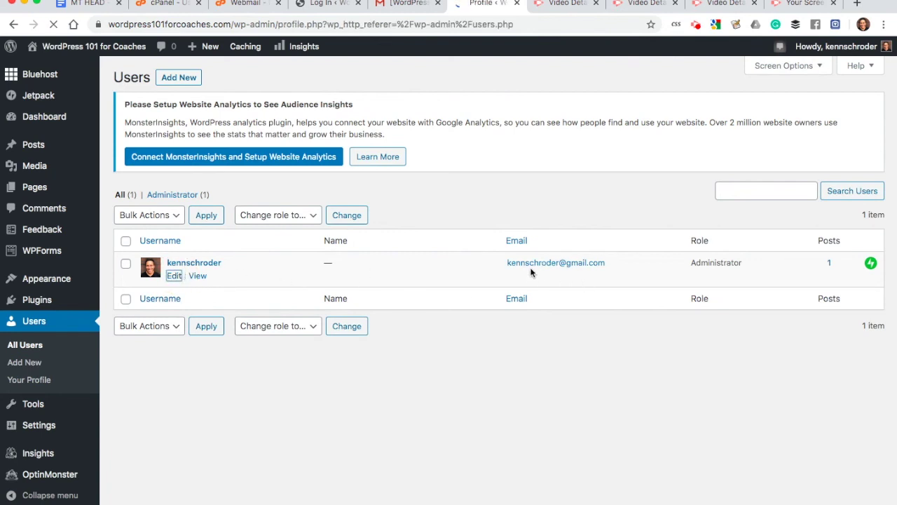
Step: Replace the profile email with a new address on the wordpress101forcoaches domain
scroll(255, 352, "down", 5)
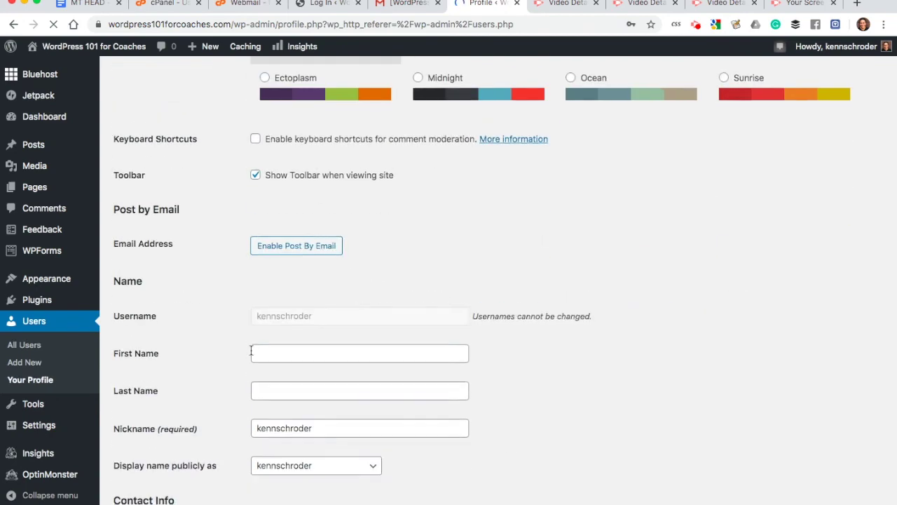
scroll(301, 433, "down", 2)
left_click(288, 398)
triple_click(288, 398)
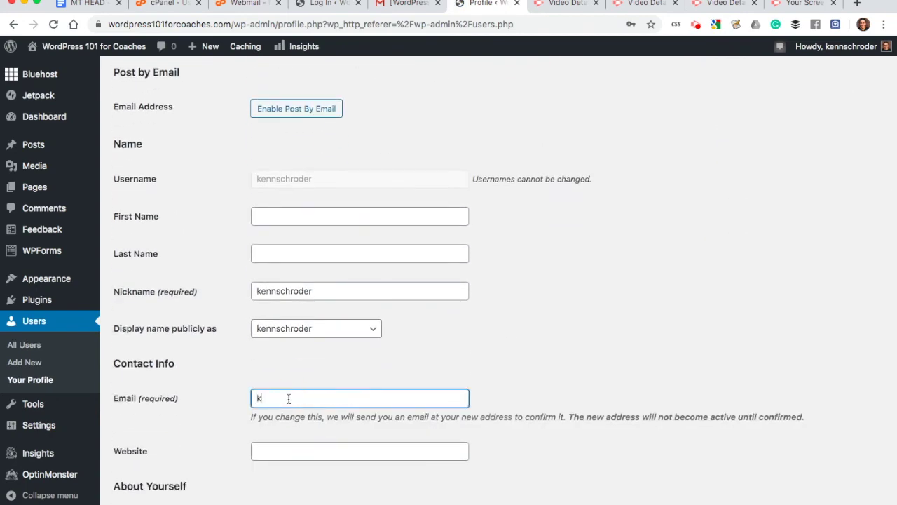
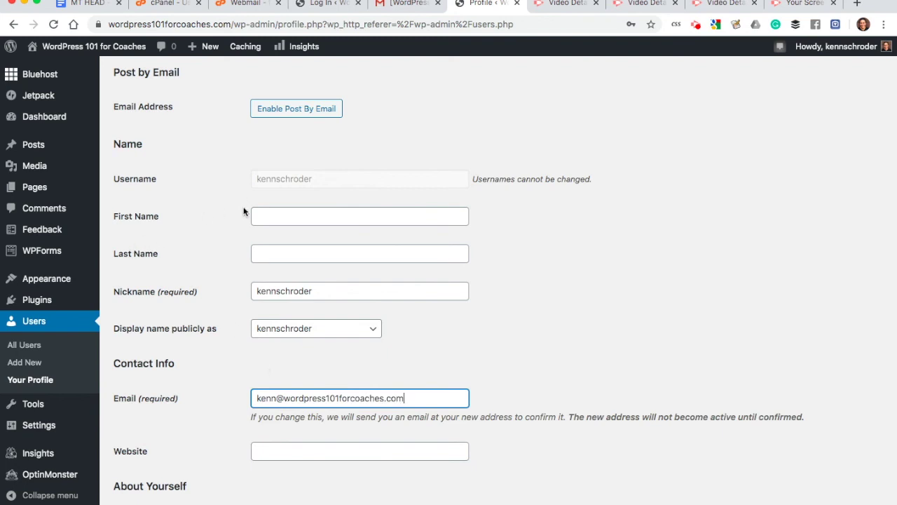
Step: Fill in the admin's first and last name and display the first name publicly
left_click(263, 216)
type("Kenn")
key("Tab")
type("Schro")
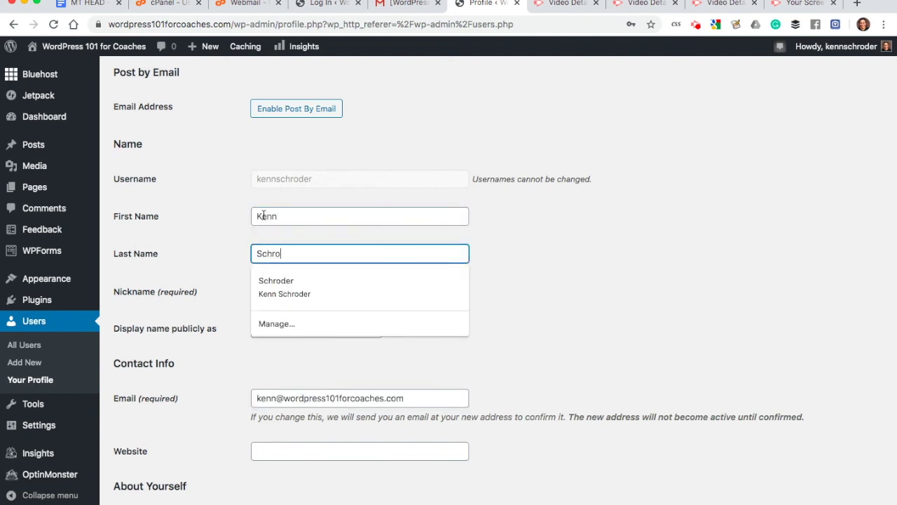
type("der")
key("Tab")
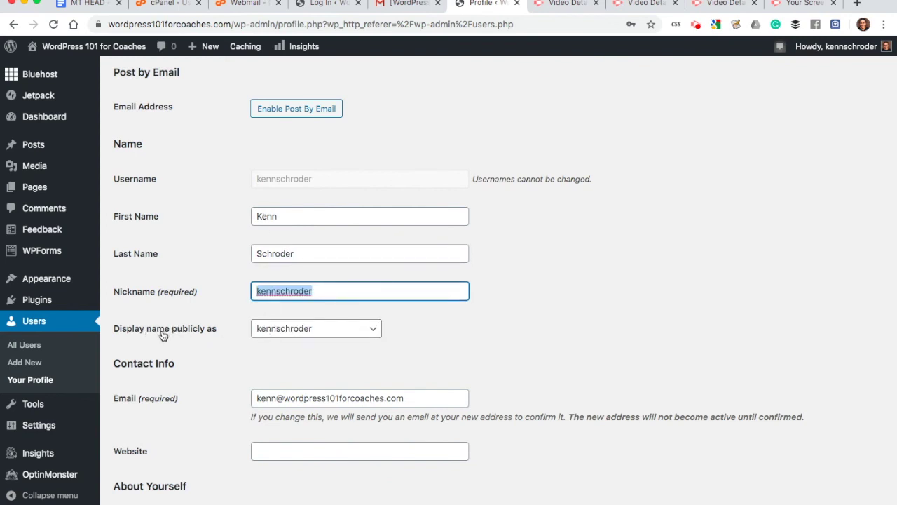
left_click(259, 330)
left_click(336, 342)
left_click(382, 352)
left_click(288, 333)
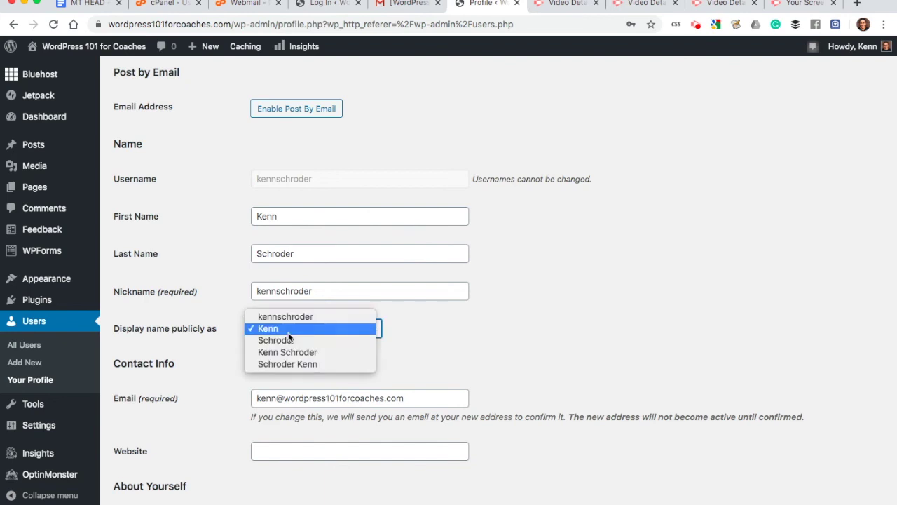
left_click(417, 320)
Step: Save the profile with Update Profile and dismiss the profile-updated notice
scroll(479, 336, "down", 1)
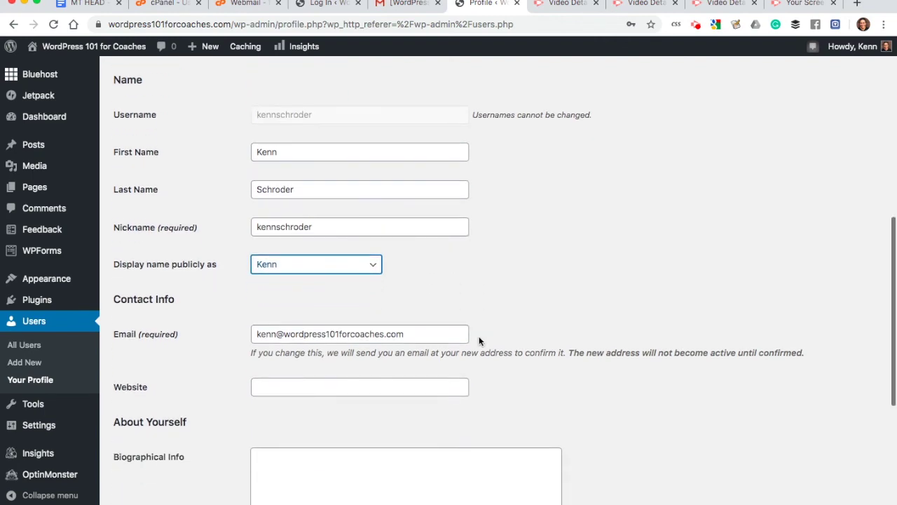
scroll(479, 336, "down", 3)
scroll(446, 321, "down", 3)
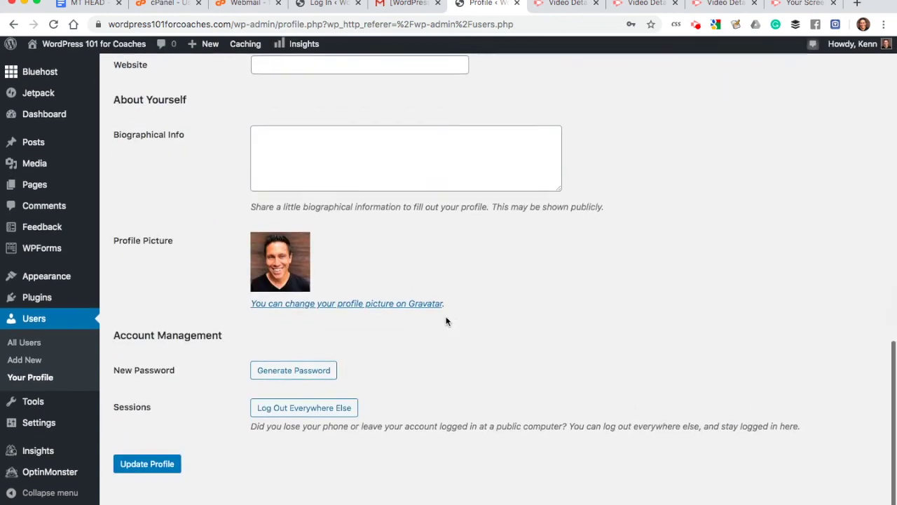
scroll(446, 321, "up", 9)
scroll(446, 321, "down", 4)
scroll(446, 321, "down", 7)
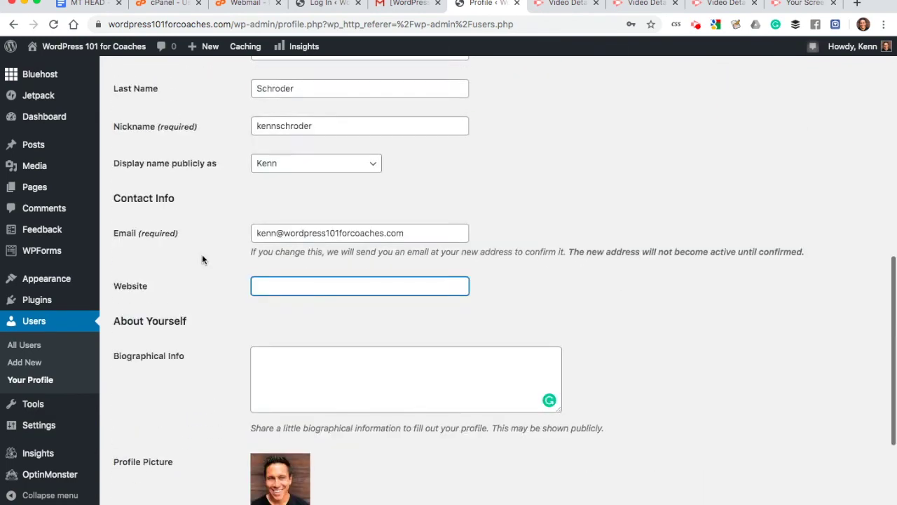
left_click(149, 457)
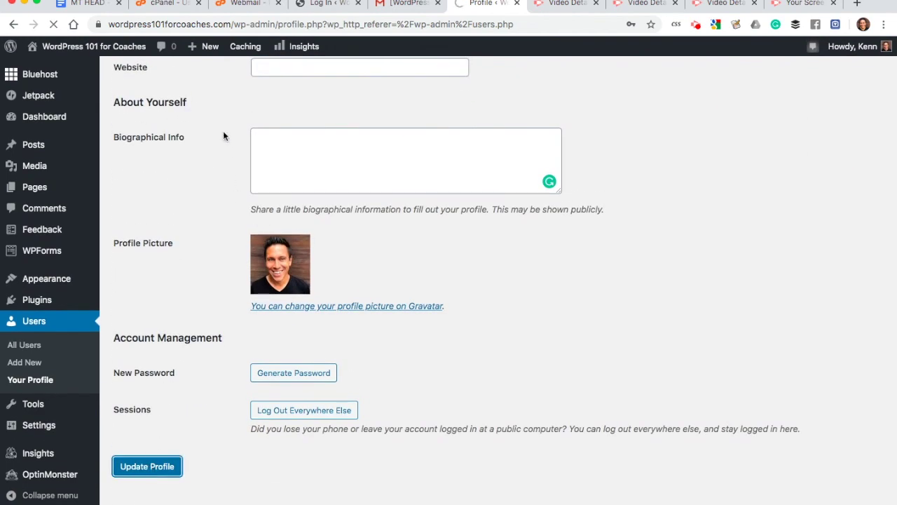
scroll(223, 133, "up", 2)
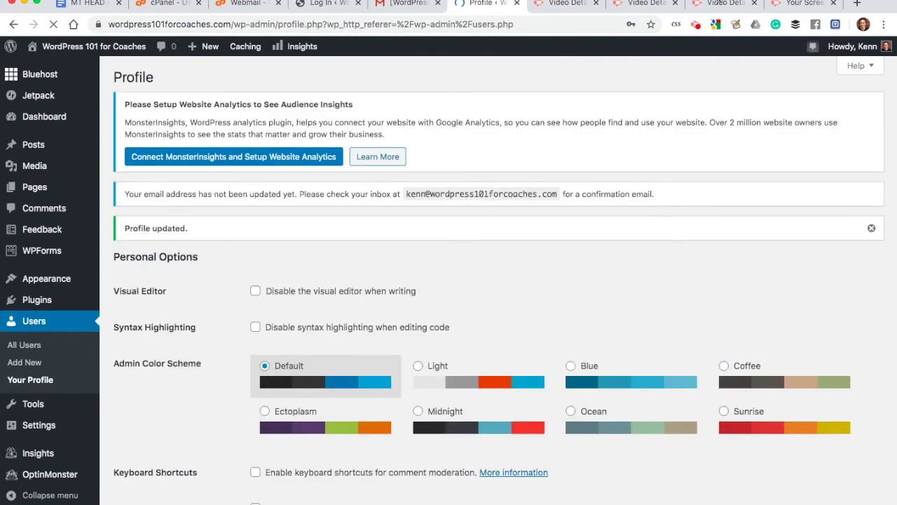
left_click(872, 227)
scroll(775, 209, "down", 3)
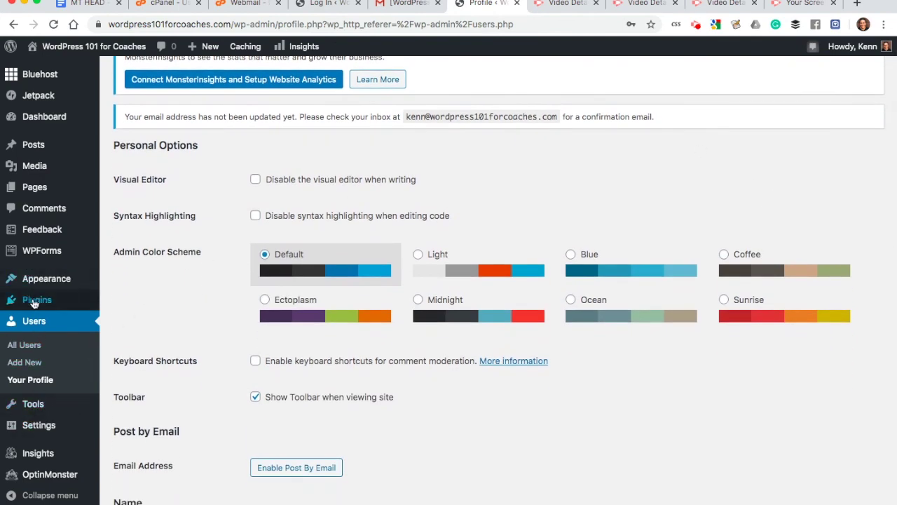
mouse_move(33, 303)
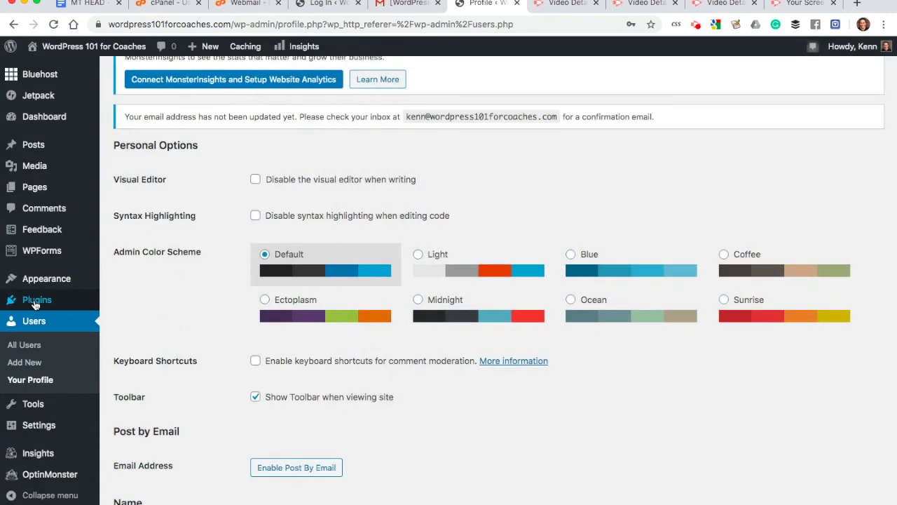
Step: Search Plugins > Add New for 'maintenance mode'
left_click(33, 302)
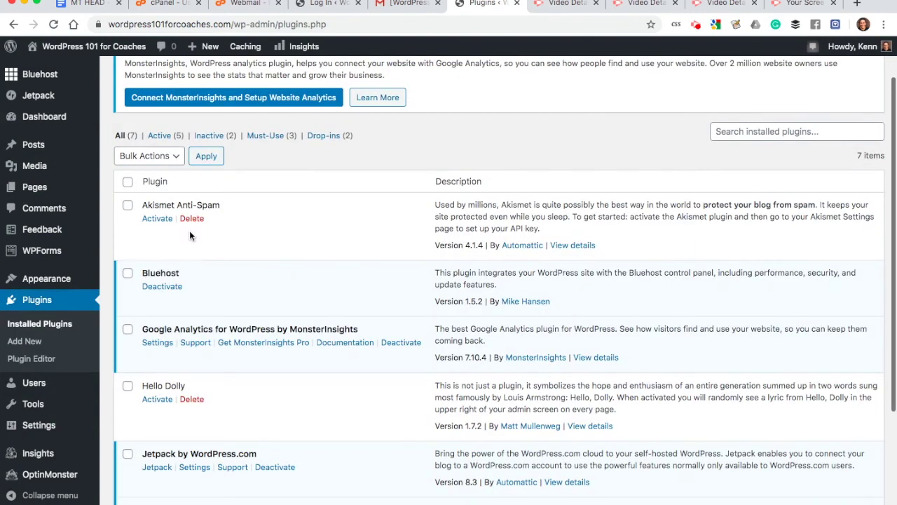
scroll(231, 85, "up", 1)
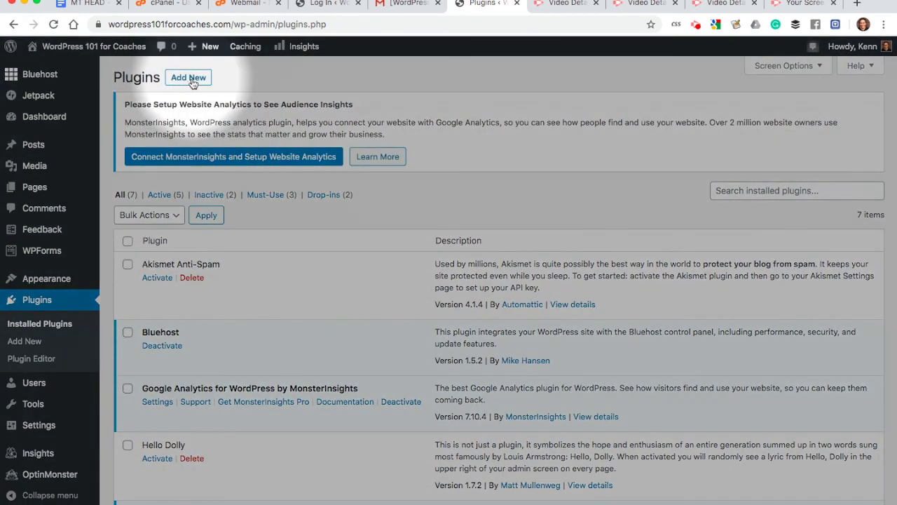
left_click(186, 82)
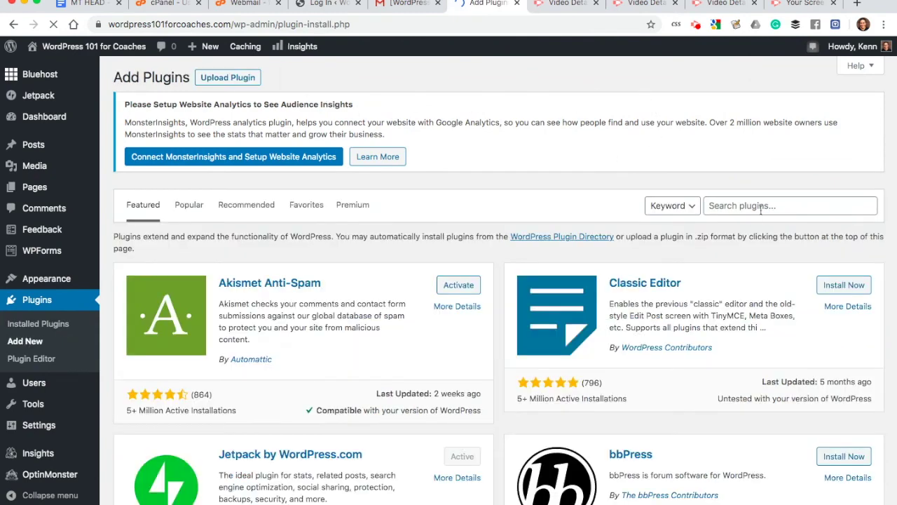
left_click(760, 205)
type("maintenanc")
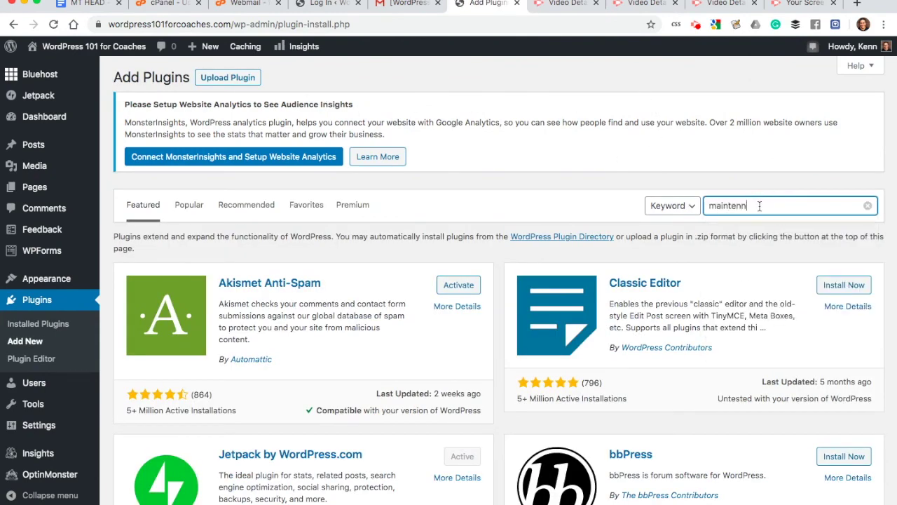
type("e mode")
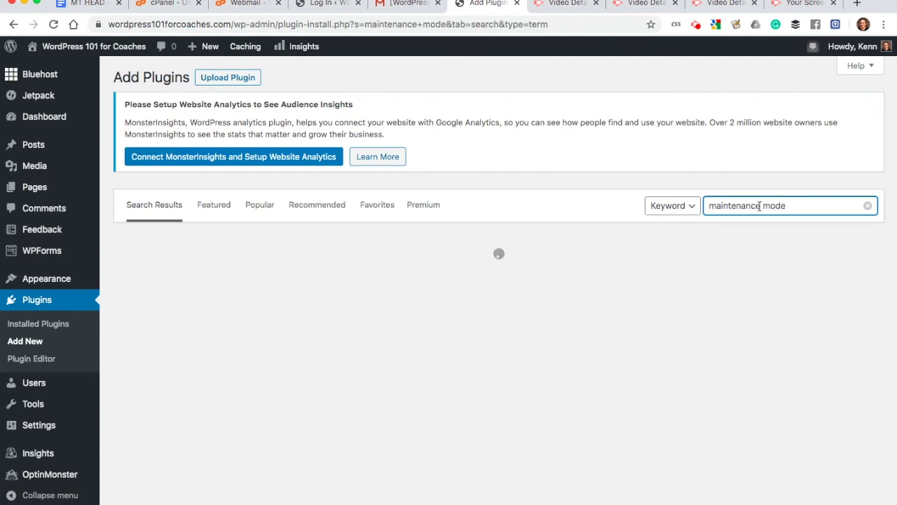
Step: Check WP Maintenance Mode's rating and 253 reviews, then install it
scroll(687, 238, "down", 2)
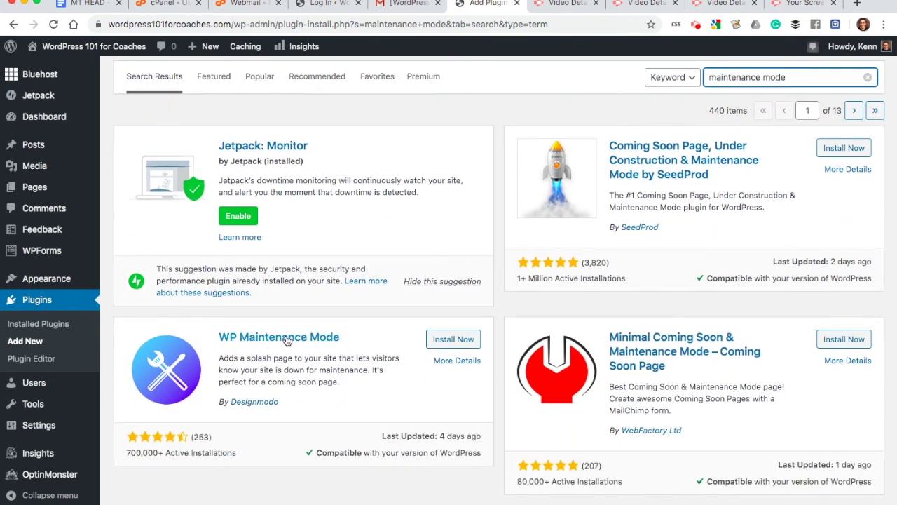
left_click_drag(126, 452, 208, 448)
left_click(215, 439)
double_click(202, 437)
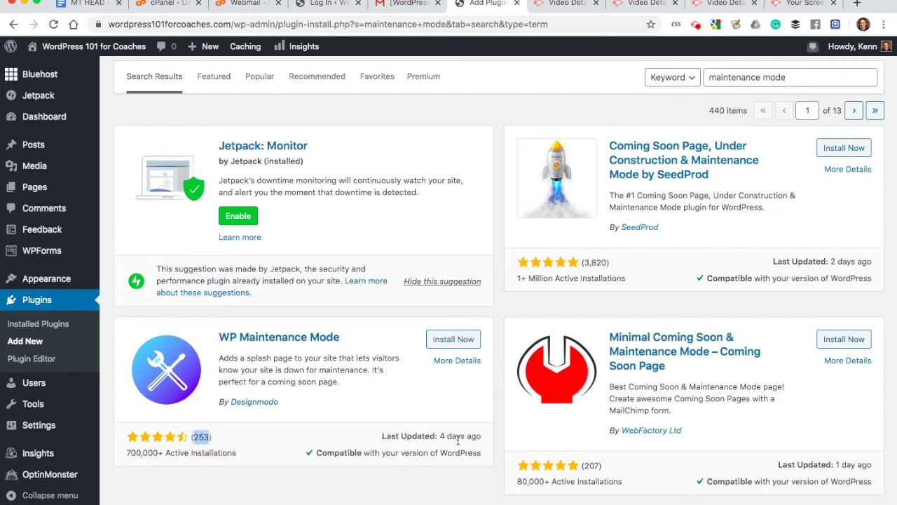
left_click_drag(442, 435, 148, 435)
left_click(274, 442)
left_click(454, 339)
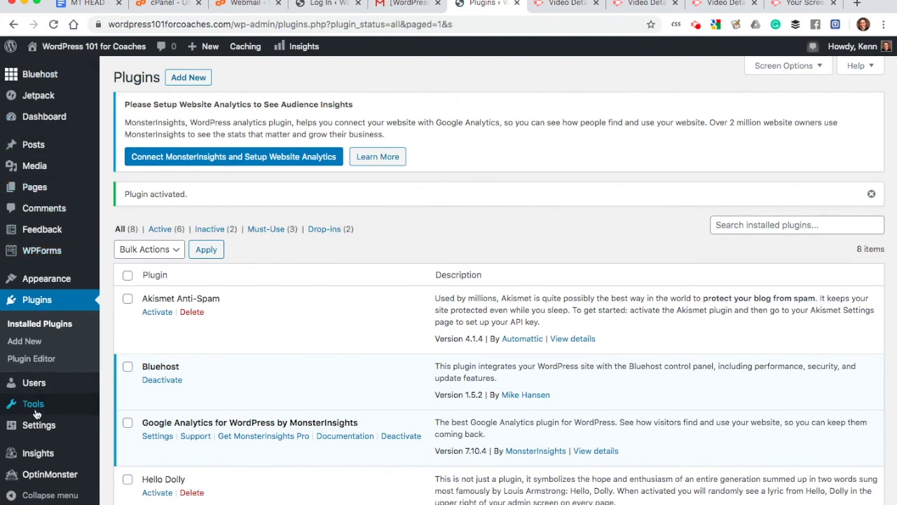
mouse_move(37, 412)
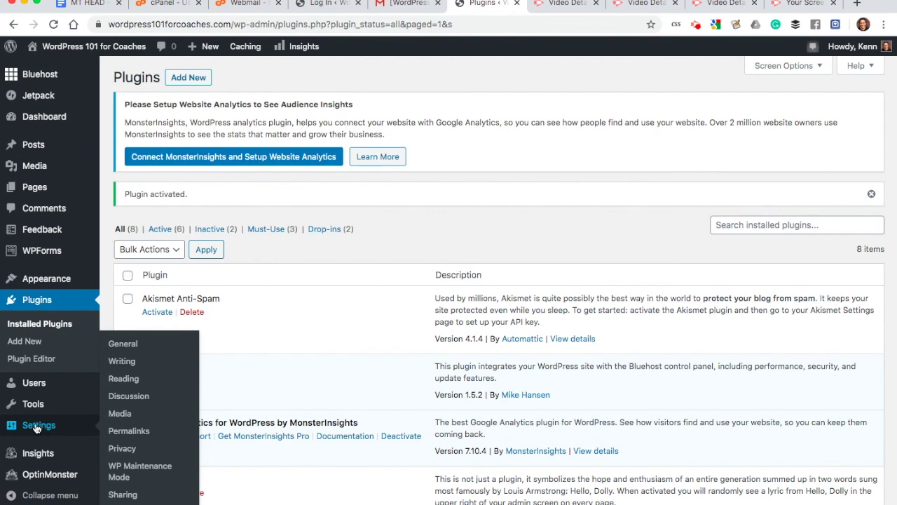
Step: Set the WP Maintenance Mode status to Activated on its settings page and save
left_click(128, 474)
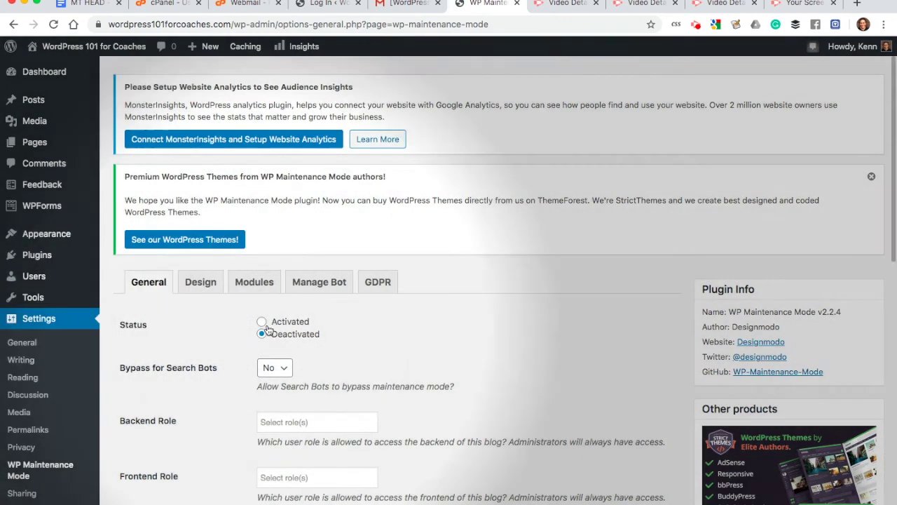
left_click(298, 323)
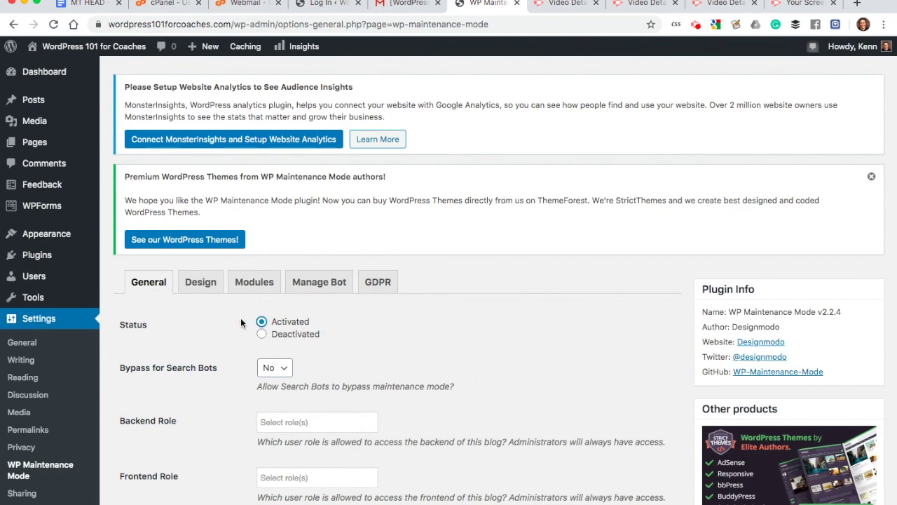
scroll(229, 332, "down", 5)
scroll(229, 333, "down", 5)
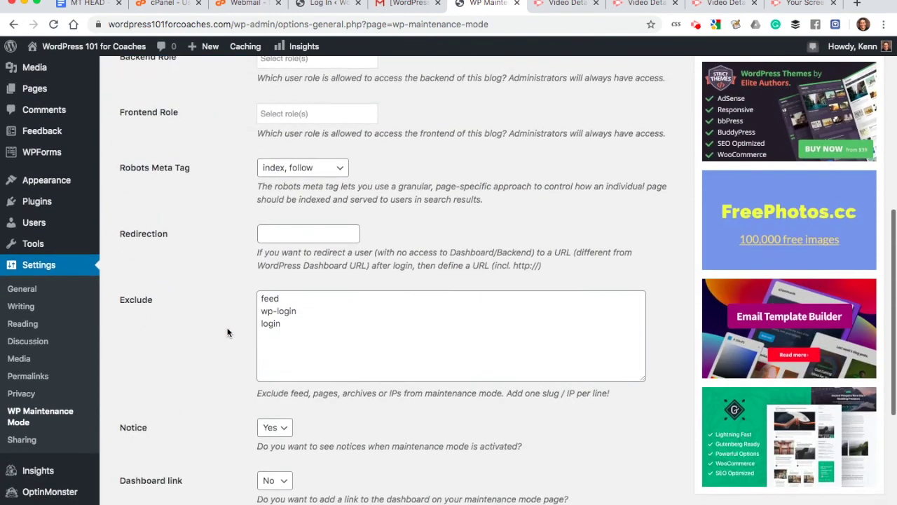
left_click(148, 487)
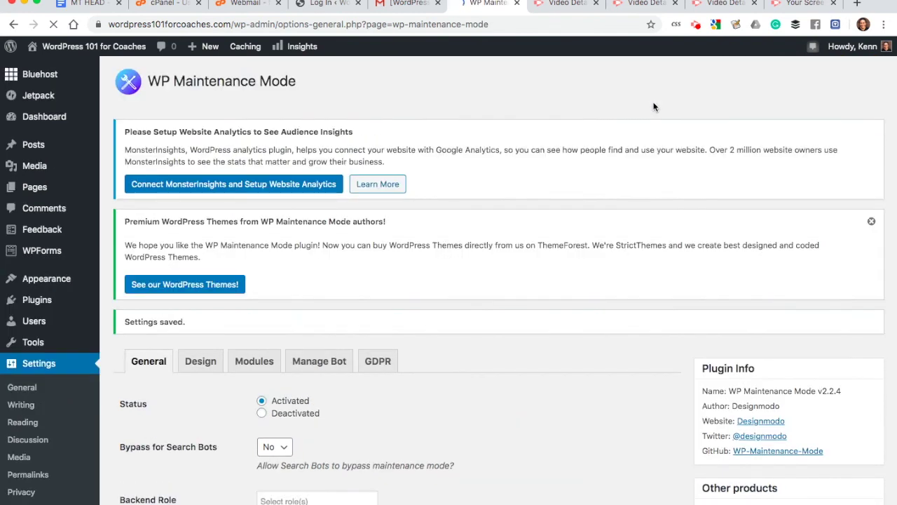
Step: Load the site in a new tab, log out of WordPress, and return to the site
left_click(334, 4)
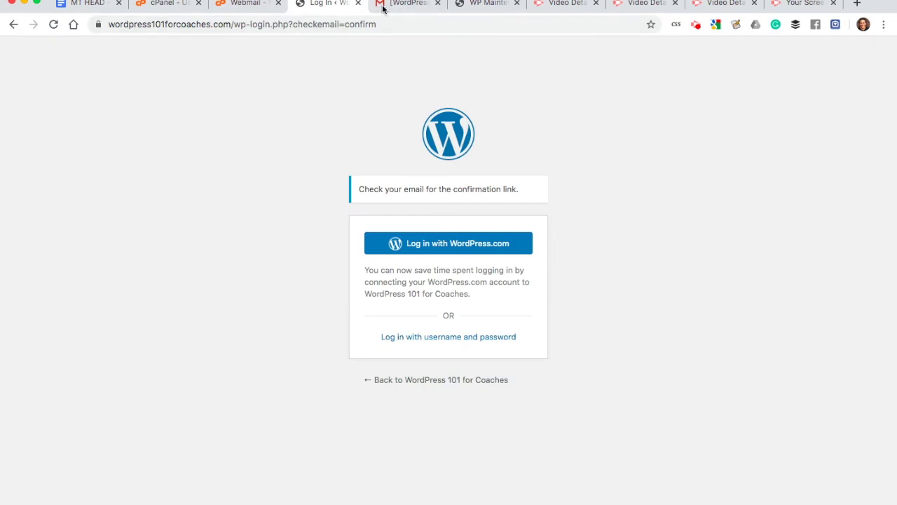
key("super+t")
type("w")
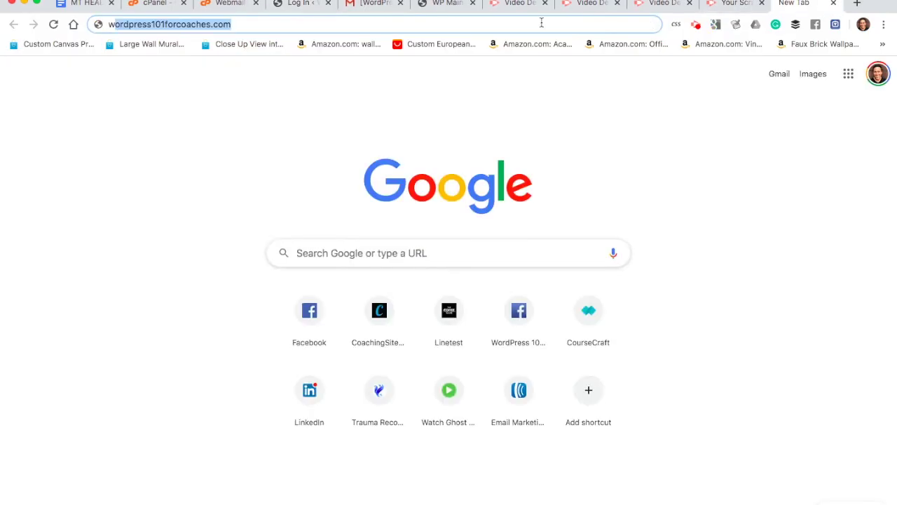
key("Return")
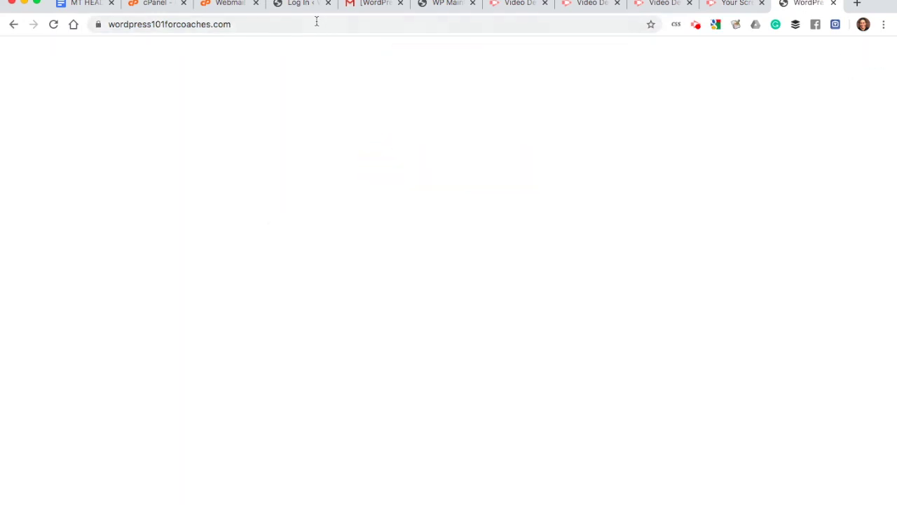
left_click(312, 24)
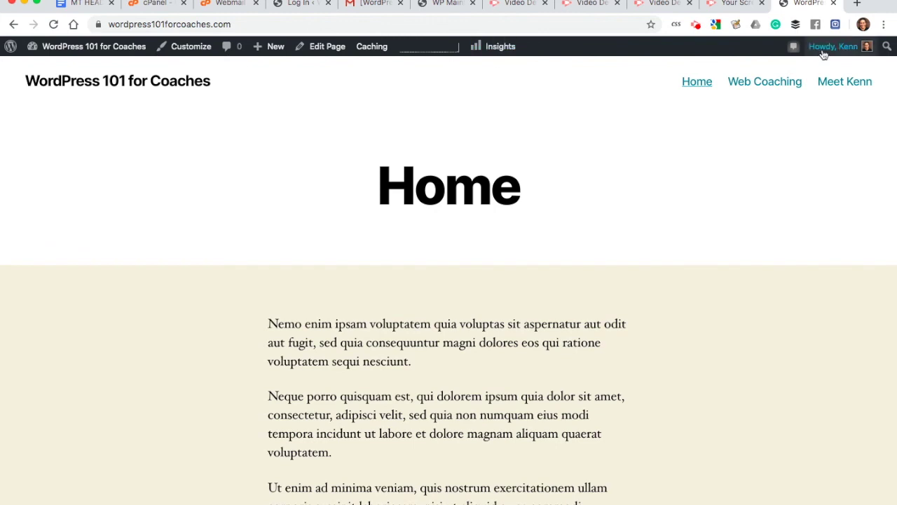
mouse_move(824, 50)
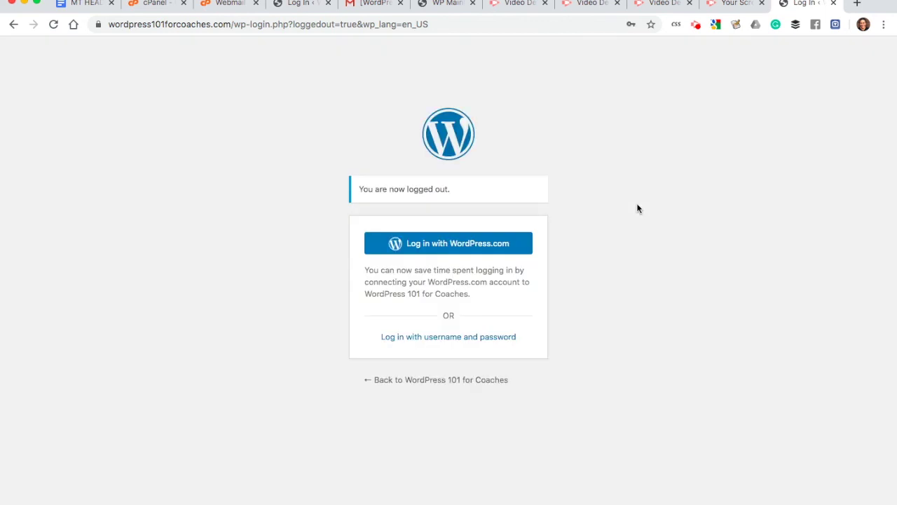
left_click(416, 383)
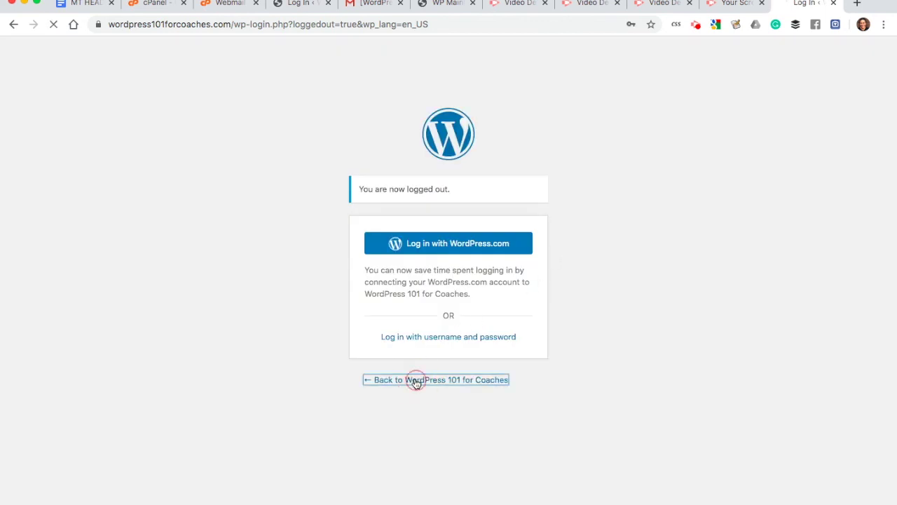
Step: Confirm the maintenance notice on the public site, then go to the site's /wp-admin address
left_click(242, 24)
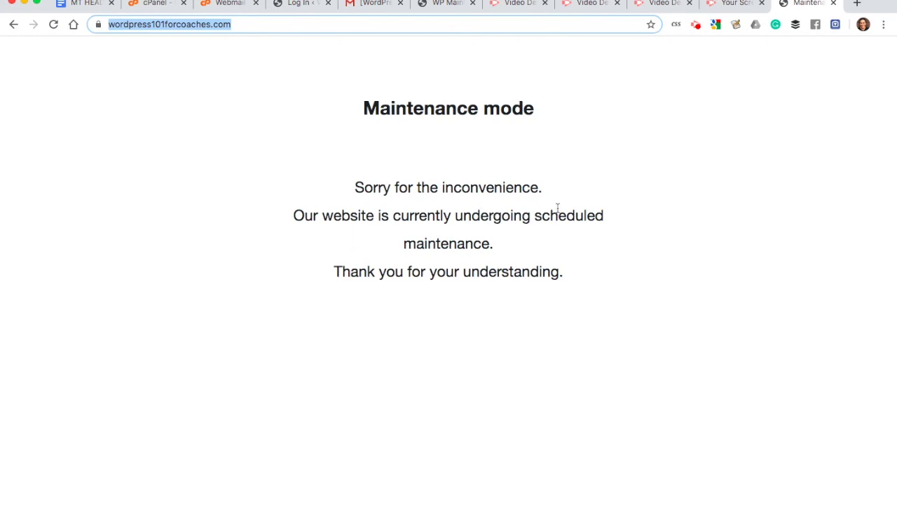
left_click_drag(572, 268, 277, 109)
left_click(277, 109)
left_click(240, 24)
left_click(384, 98)
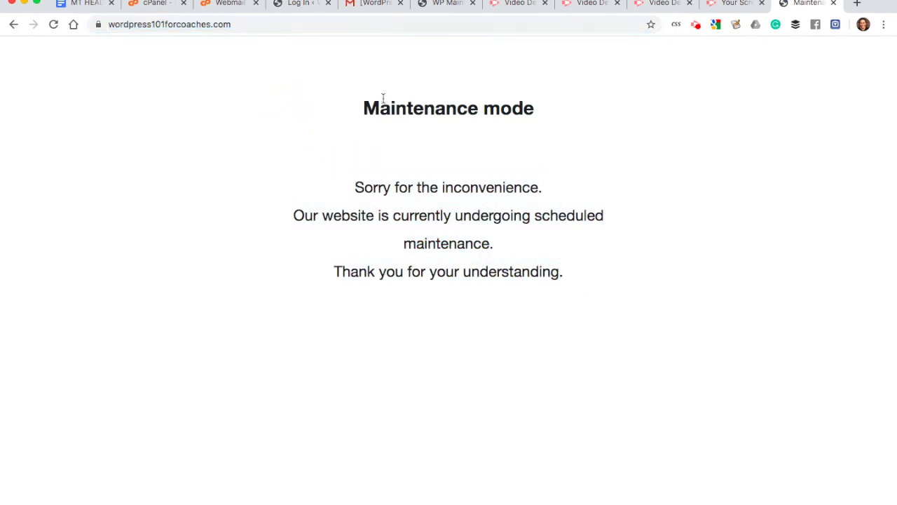
left_click(267, 24)
left_click(266, 24)
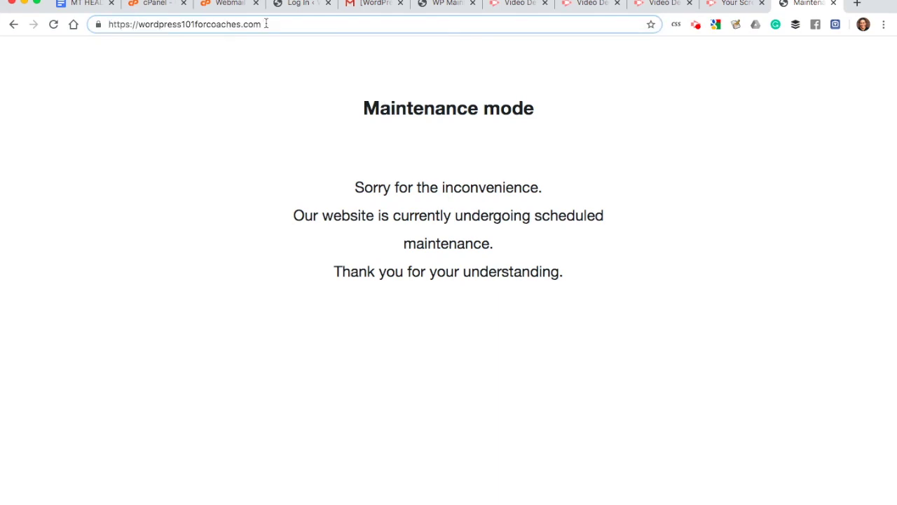
type("/wp-admin")
key("Return")
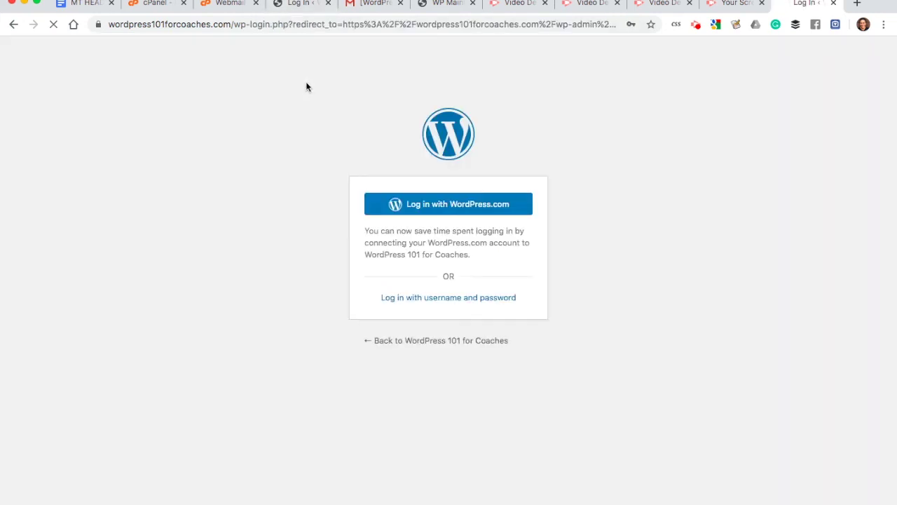
Step: Sign in with the saved username and password to reach the Dashboard's Maintenance Mode notice
left_click(401, 300)
left_click(433, 216)
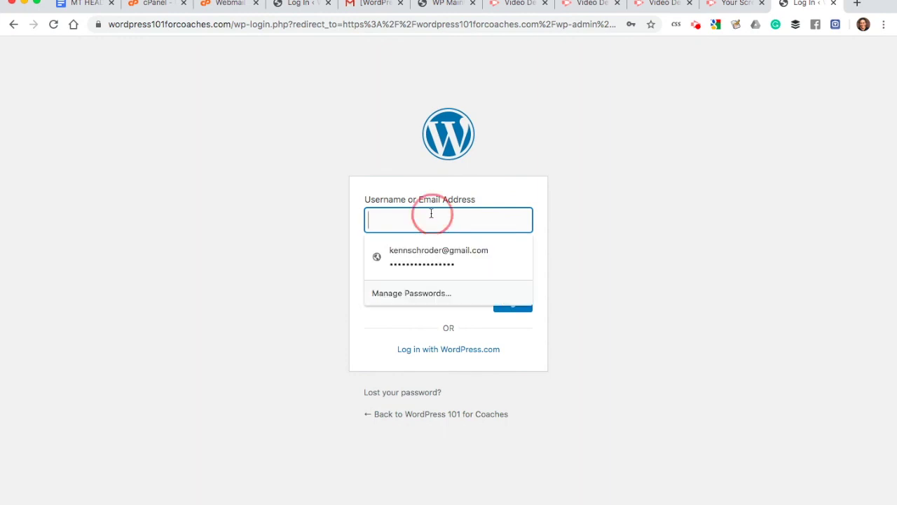
left_click(421, 258)
left_click(506, 305)
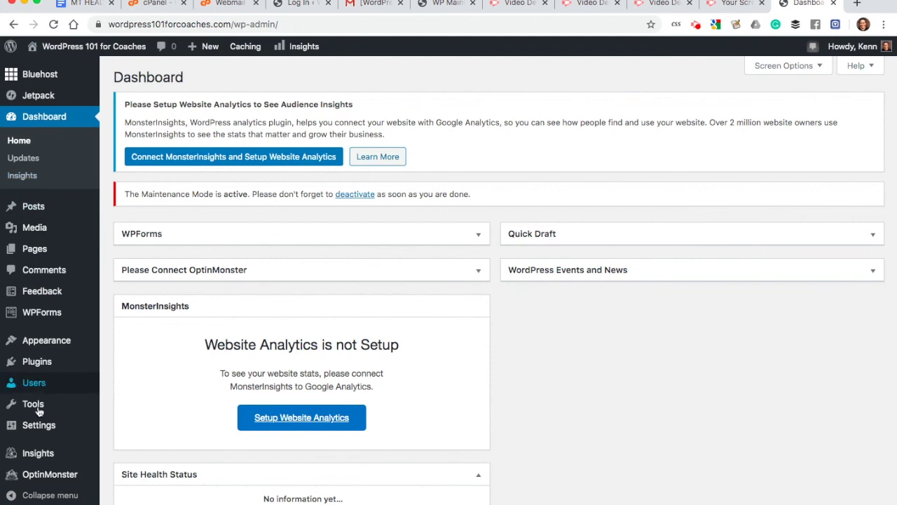
mouse_move(38, 424)
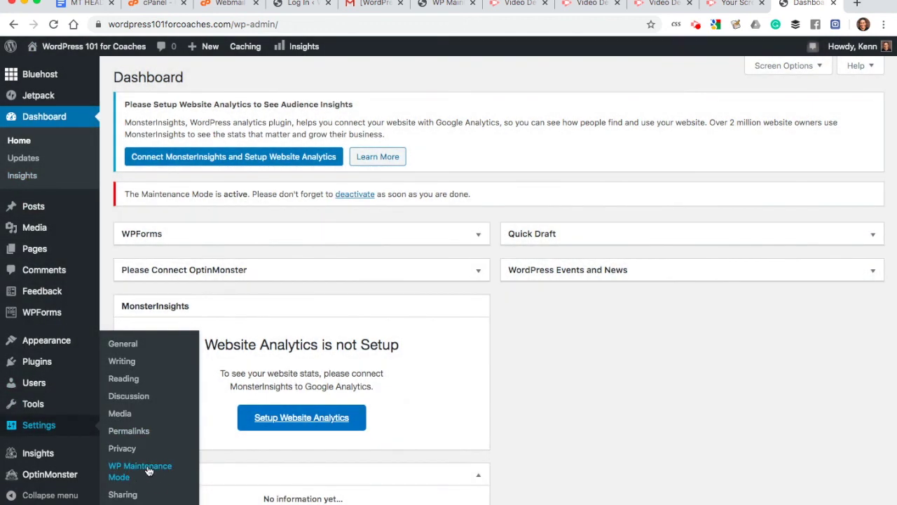
Step: Switch the WP Maintenance Mode status to Deactivated and save the settings
left_click(148, 470)
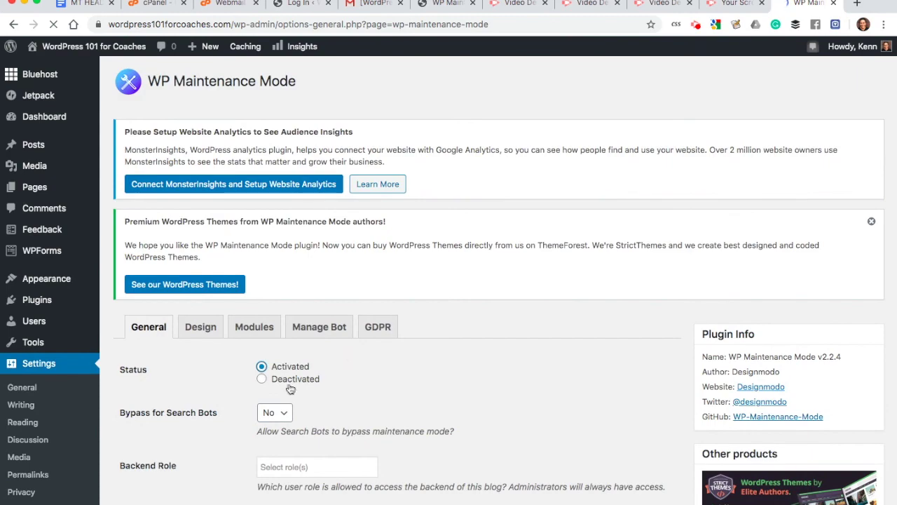
left_click(263, 380)
scroll(264, 382, "down", 1)
left_click(261, 363)
scroll(285, 365, "down", 10)
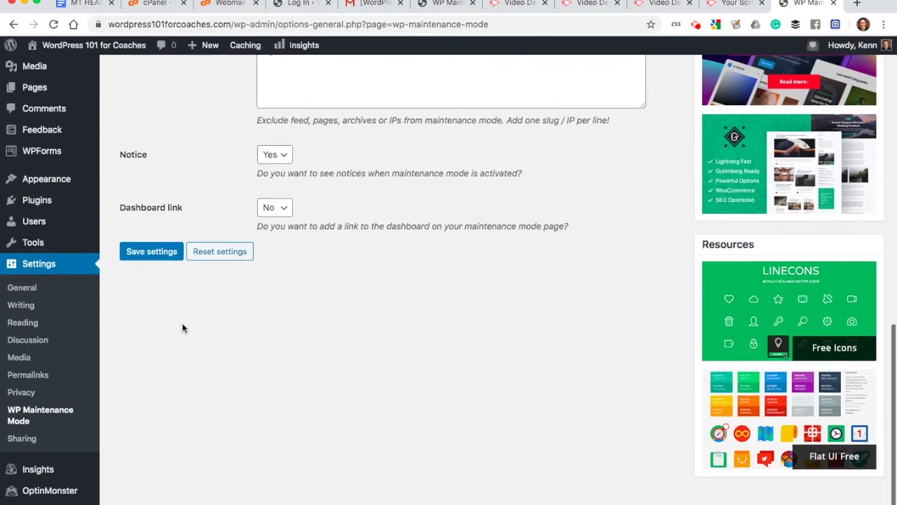
left_click(158, 251)
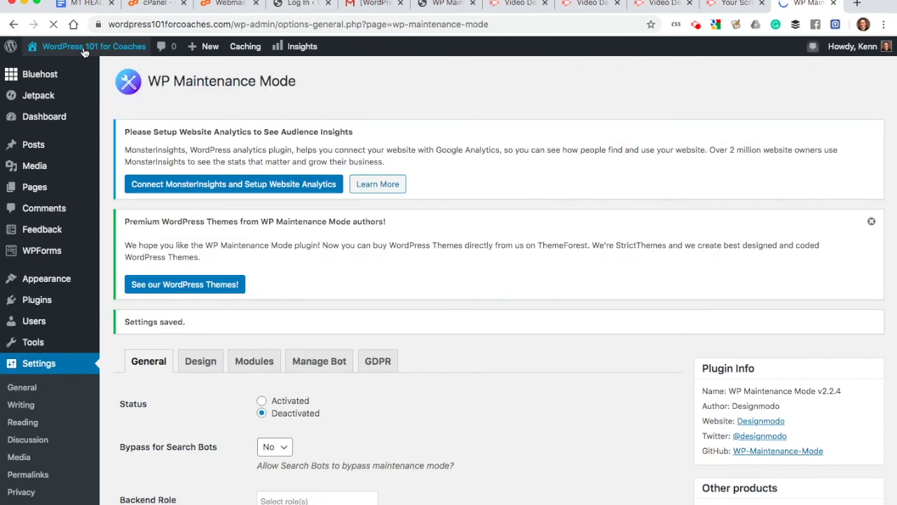
mouse_move(83, 51)
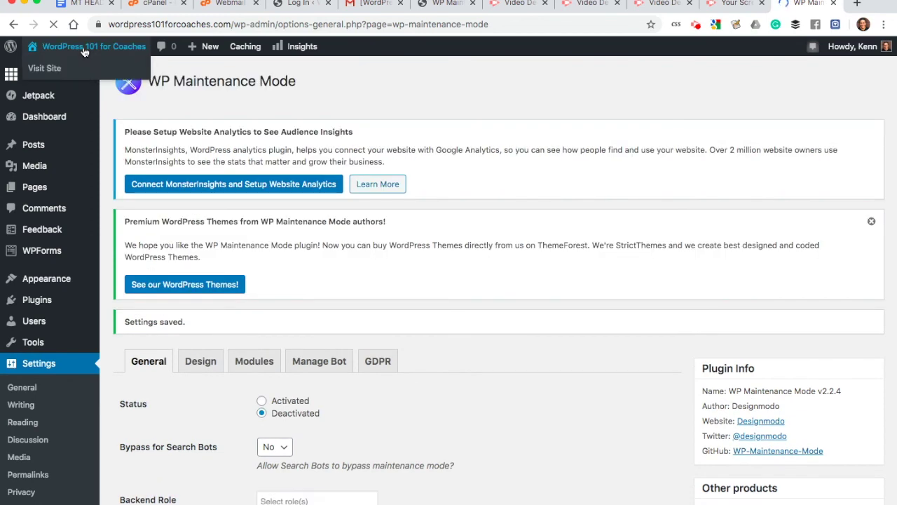